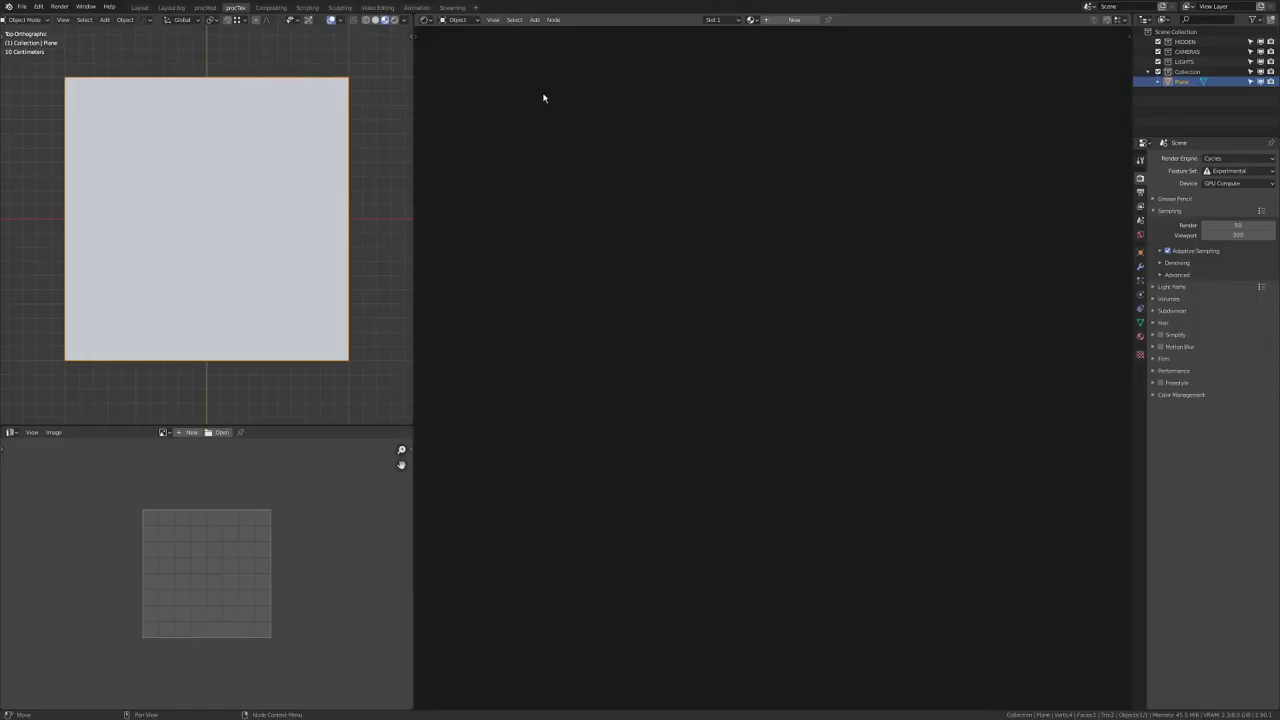
# Step: Search the add-on preferences for "Node w" and expand the Node Wrangler add-on's details
pyautogui.click(38, 7)
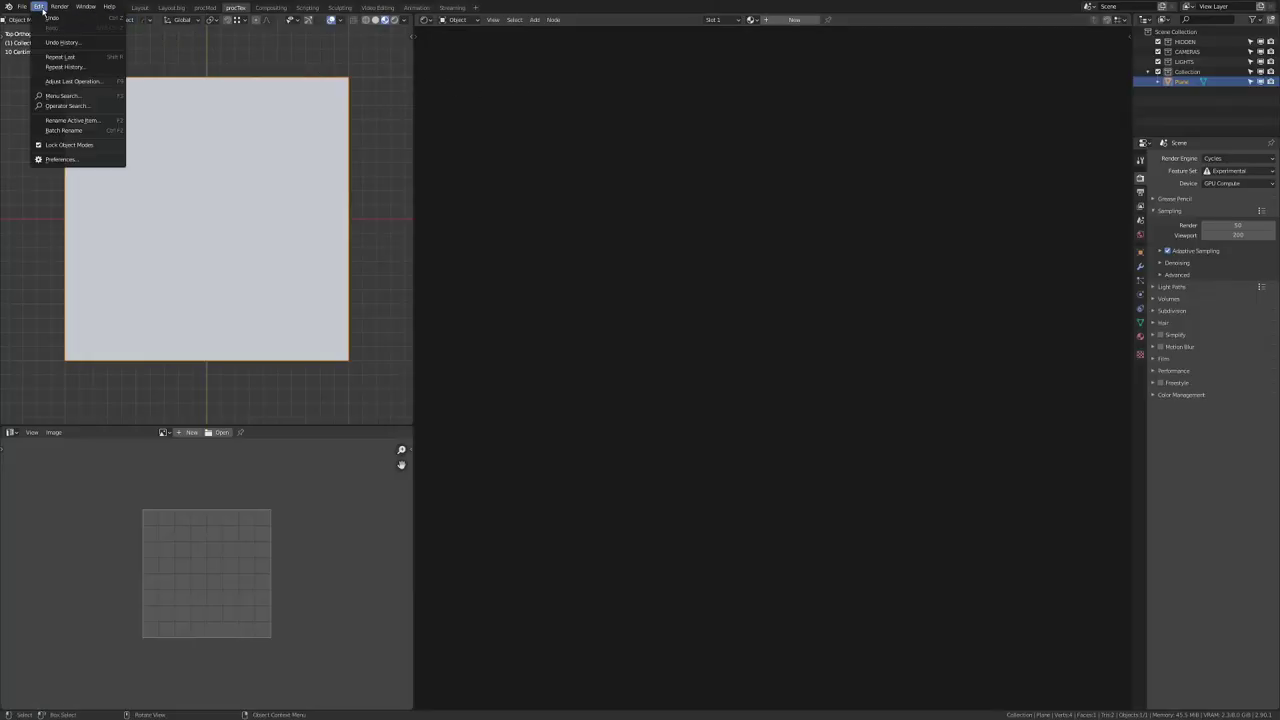
pyautogui.click(62, 162)
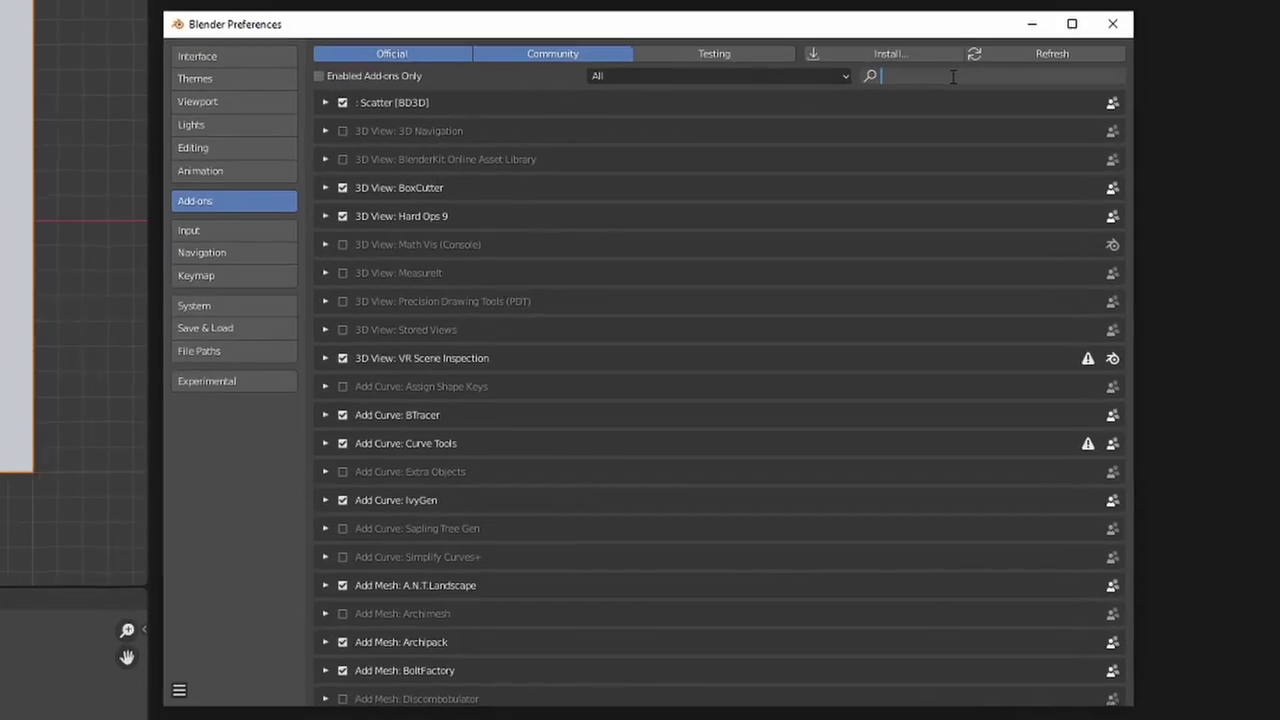
pyautogui.click(865, 137)
pyautogui.write('Node r')
pyautogui.press('BackSpace')
pyautogui.write('w')
pyautogui.click(307, 97)
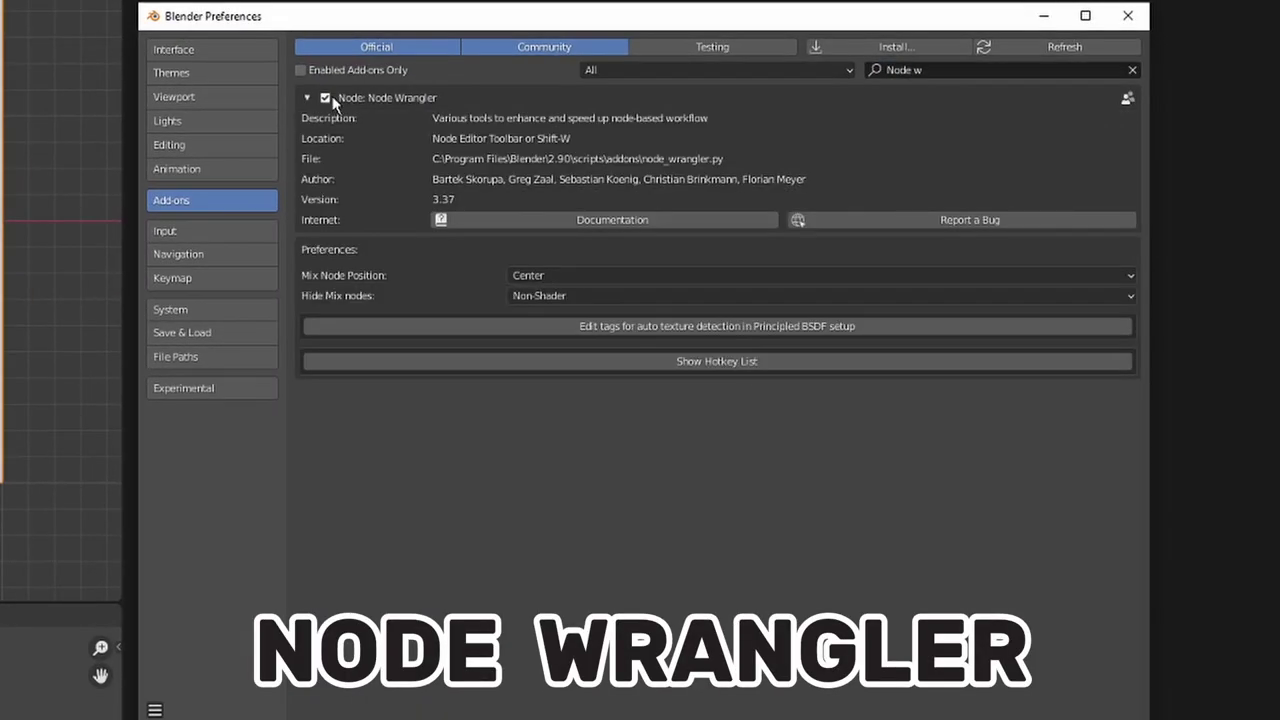
# Step: Show Node Wrangler's hotkey list and look through its node-merging shortcuts
pyautogui.click(630, 361)
pyautogui.scroll(-20, 630, 419)
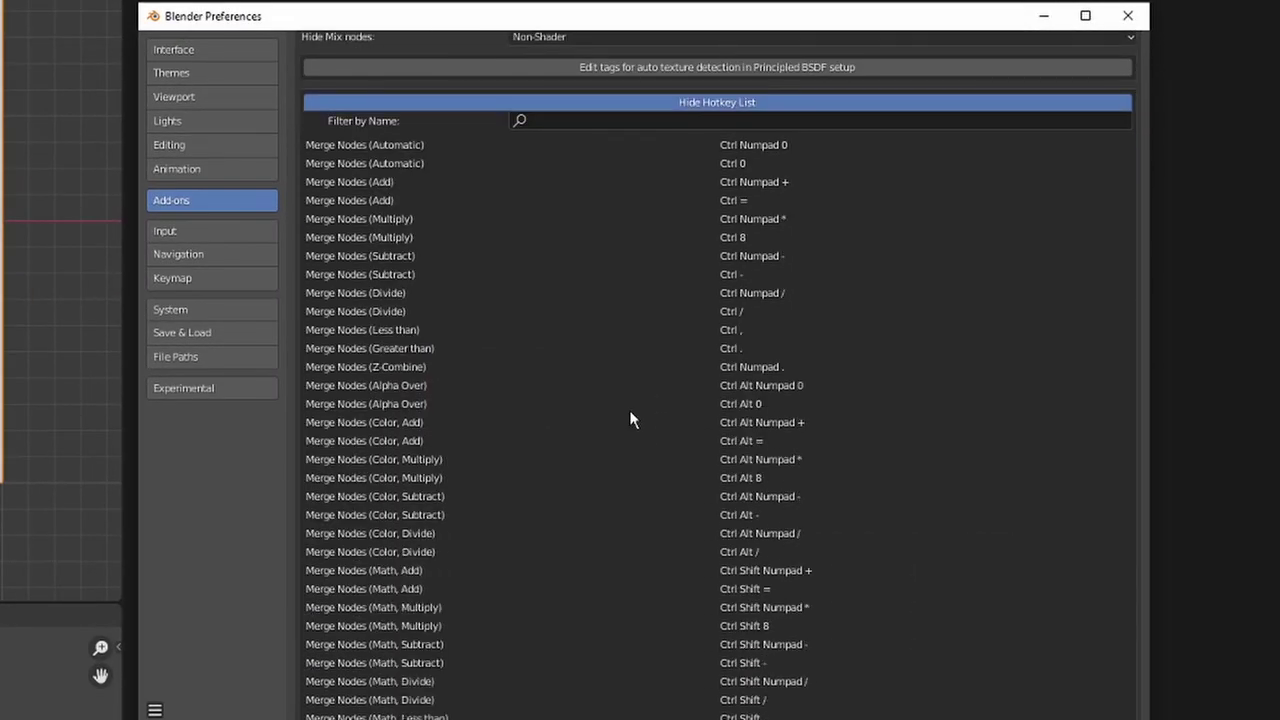
pyautogui.scroll(-10, 630, 419)
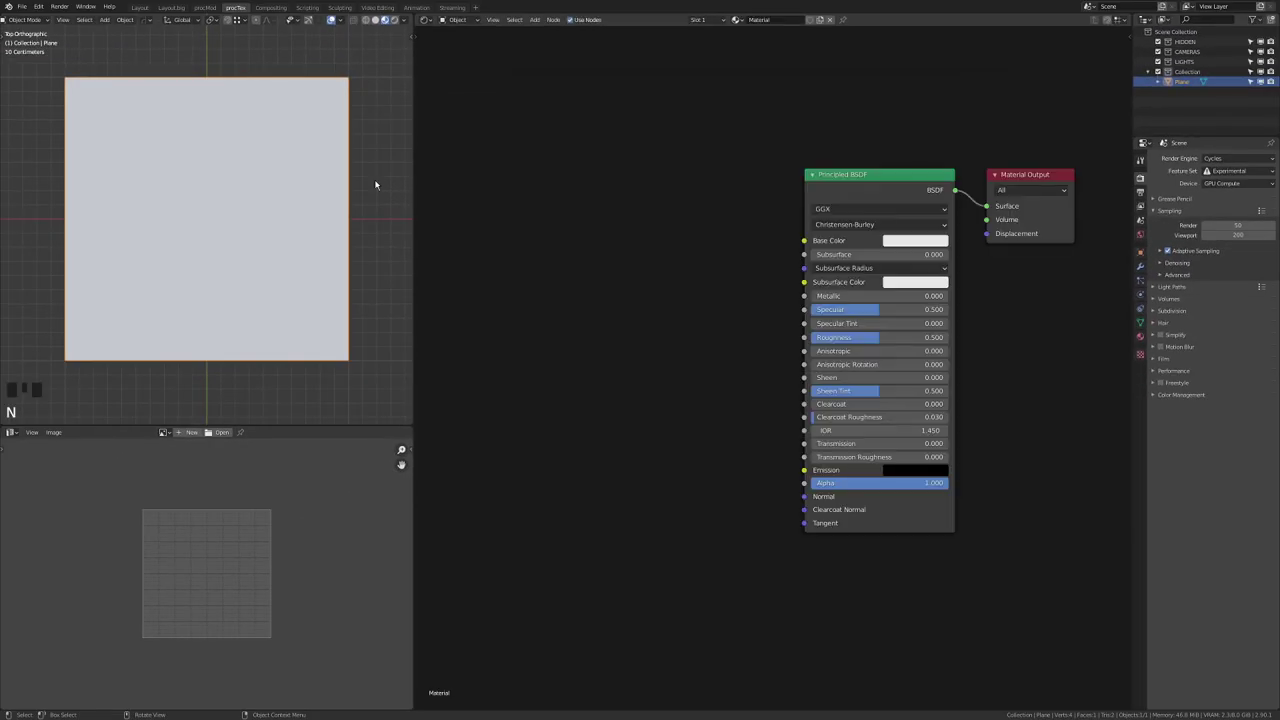
# Step: Add an RGB input node and link its Color output to the Principled BSDF's Base Color
pyautogui.hotkey('shift', 'a')
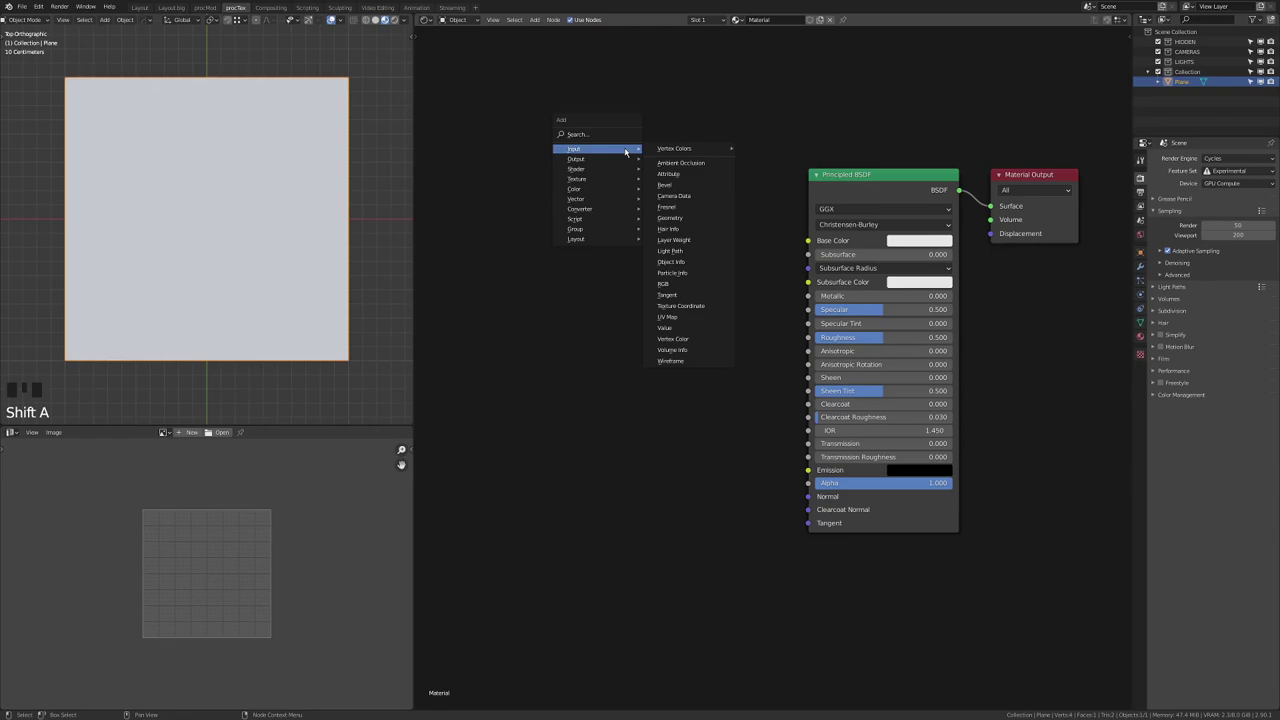
pyautogui.click(700, 297)
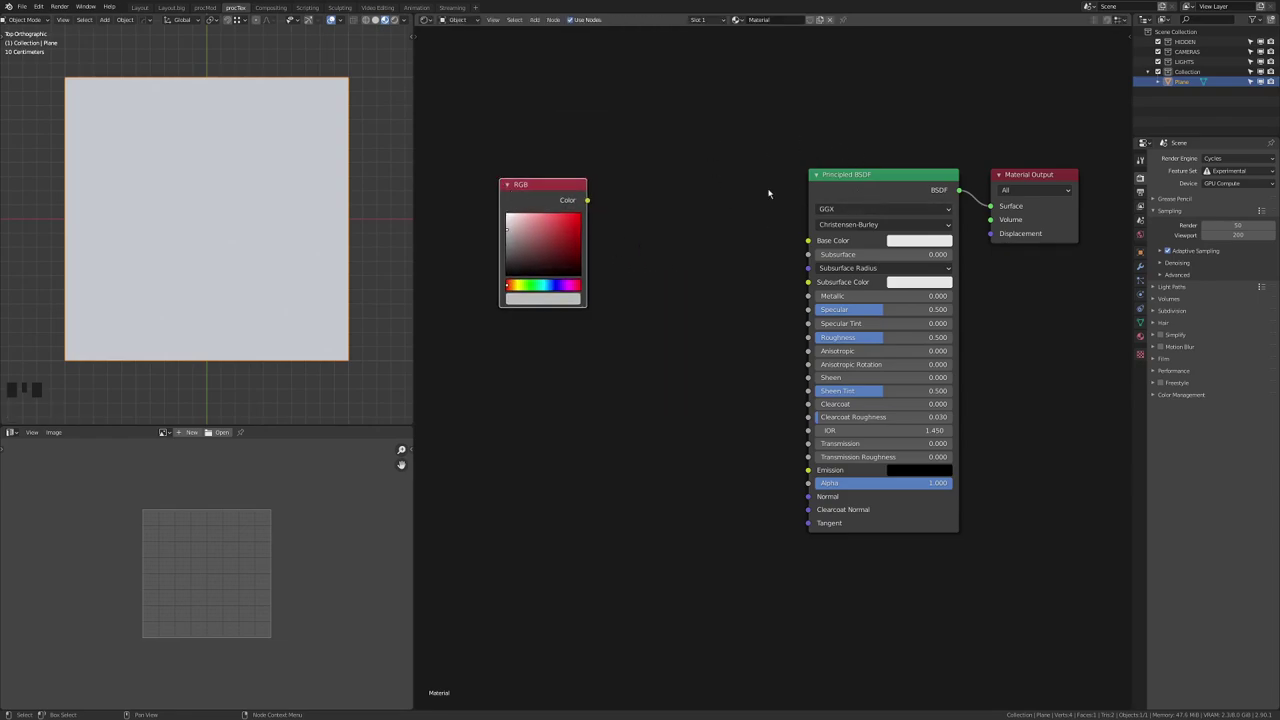
pyautogui.moveTo(587, 201); pyautogui.dragTo(740, 226)
pyautogui.keyDown('alt'); pyautogui.moveTo(519, 188); pyautogui.dragTo(851, 197, button='right'); pyautogui.keyUp('alt')
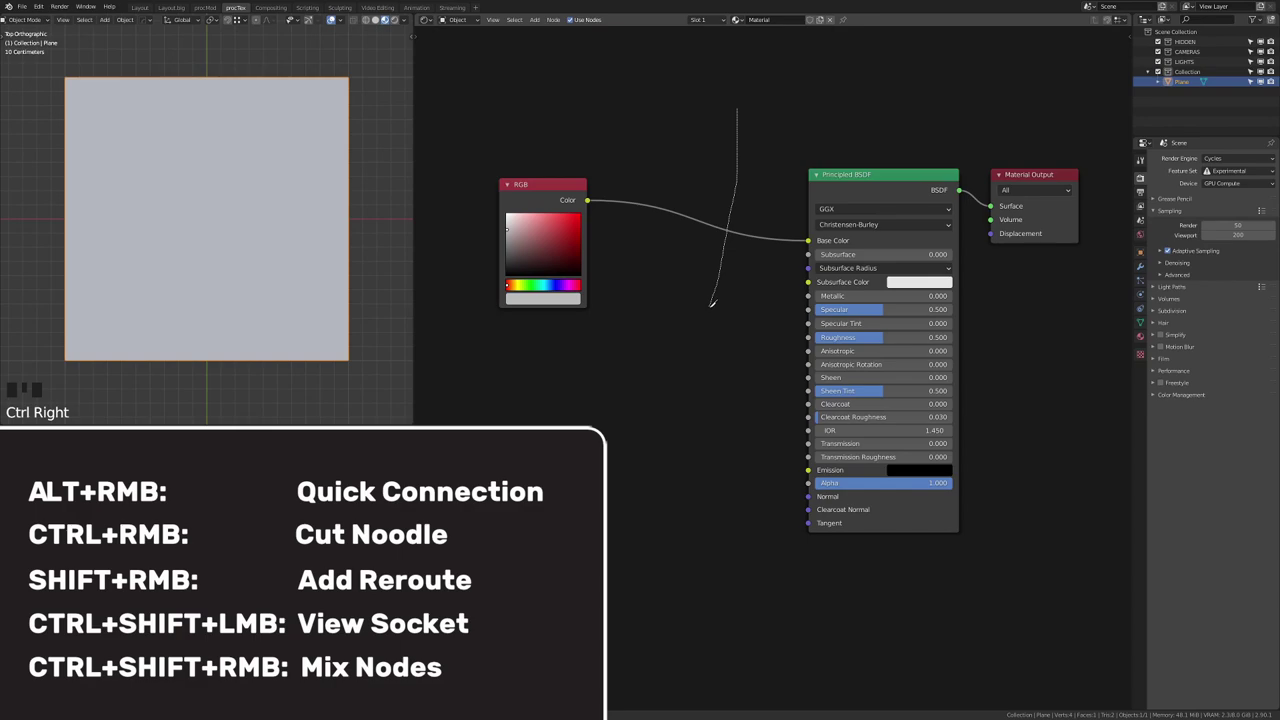
# Step: Cut the RGB node's link, and quick-connect its Color to both Base Color and Subsurface Color on the Principled BSDF
pyautogui.keyDown('ctrl'); pyautogui.moveTo(712, 304); pyautogui.dragTo(709, 312, button='right'); pyautogui.keyUp('ctrl')
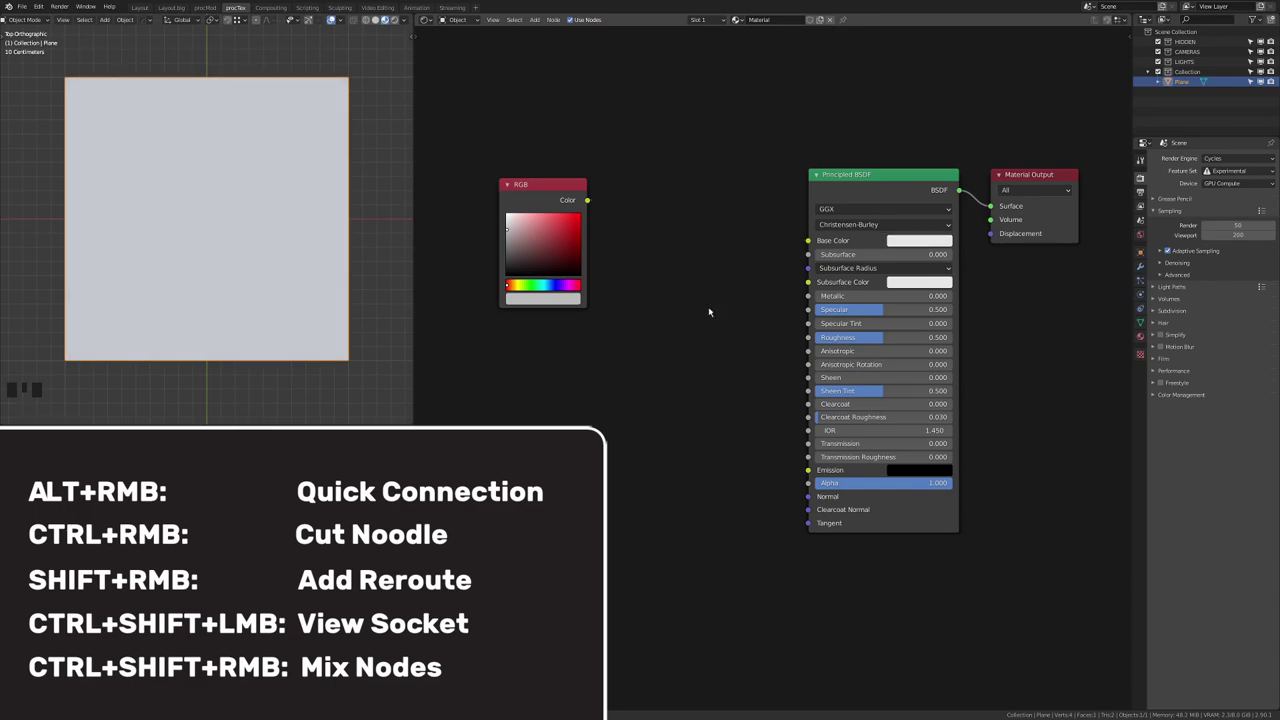
pyautogui.keyDown('alt'); pyautogui.moveTo(590, 240); pyautogui.dragTo(840, 240, button='right'); pyautogui.keyUp('alt')
pyautogui.keyDown('alt'); pyautogui.moveTo(590, 240); pyautogui.dragTo(880, 240, button='right'); pyautogui.keyUp('alt')
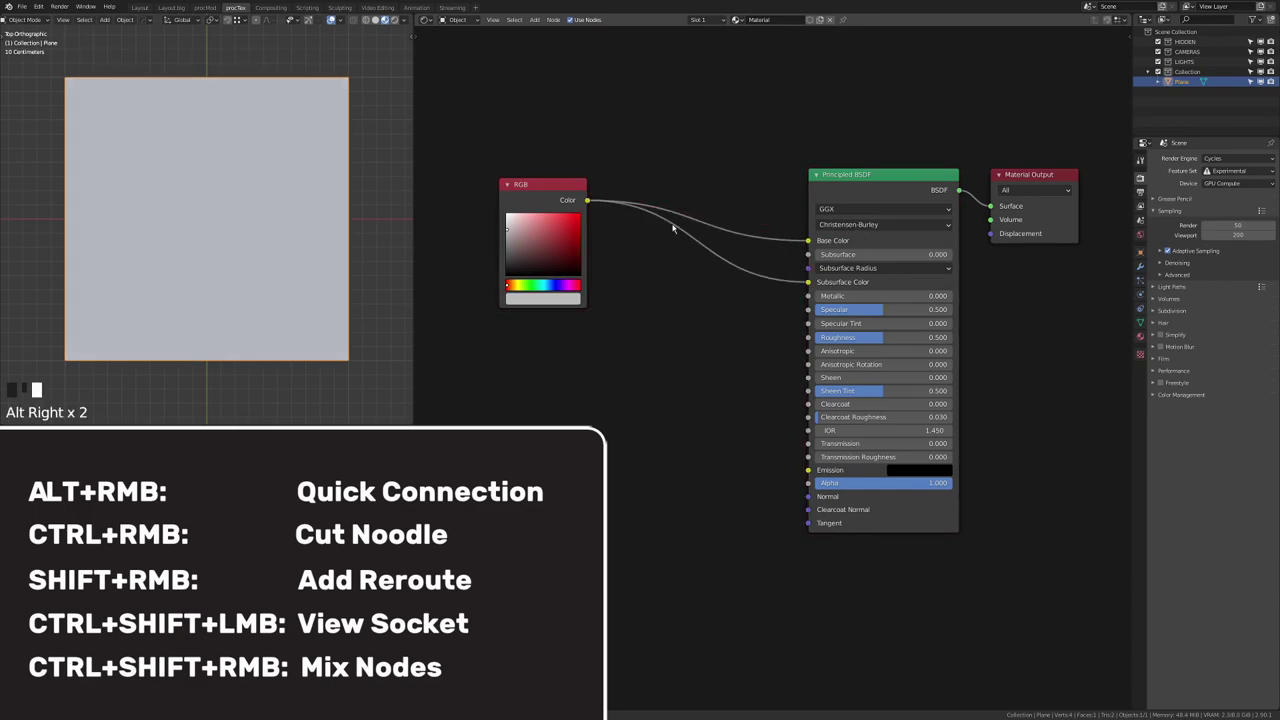
# Step: Add a reroute point joining both RGB links and reposition it between the RGB and Principled BSDF nodes
pyautogui.keyDown('shift'); pyautogui.moveTo(701, 347); pyautogui.dragTo(702, 352, button='right'); pyautogui.keyUp('shift')
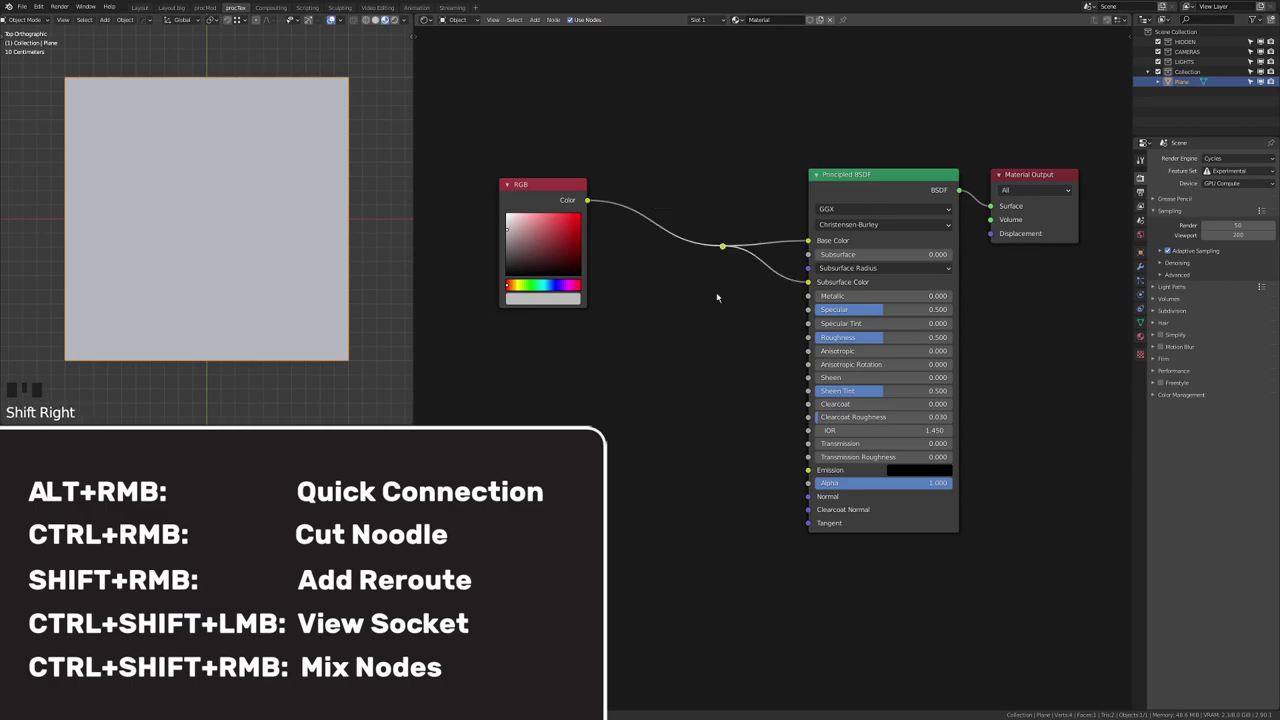
pyautogui.press('g')
pyautogui.click(774, 295)
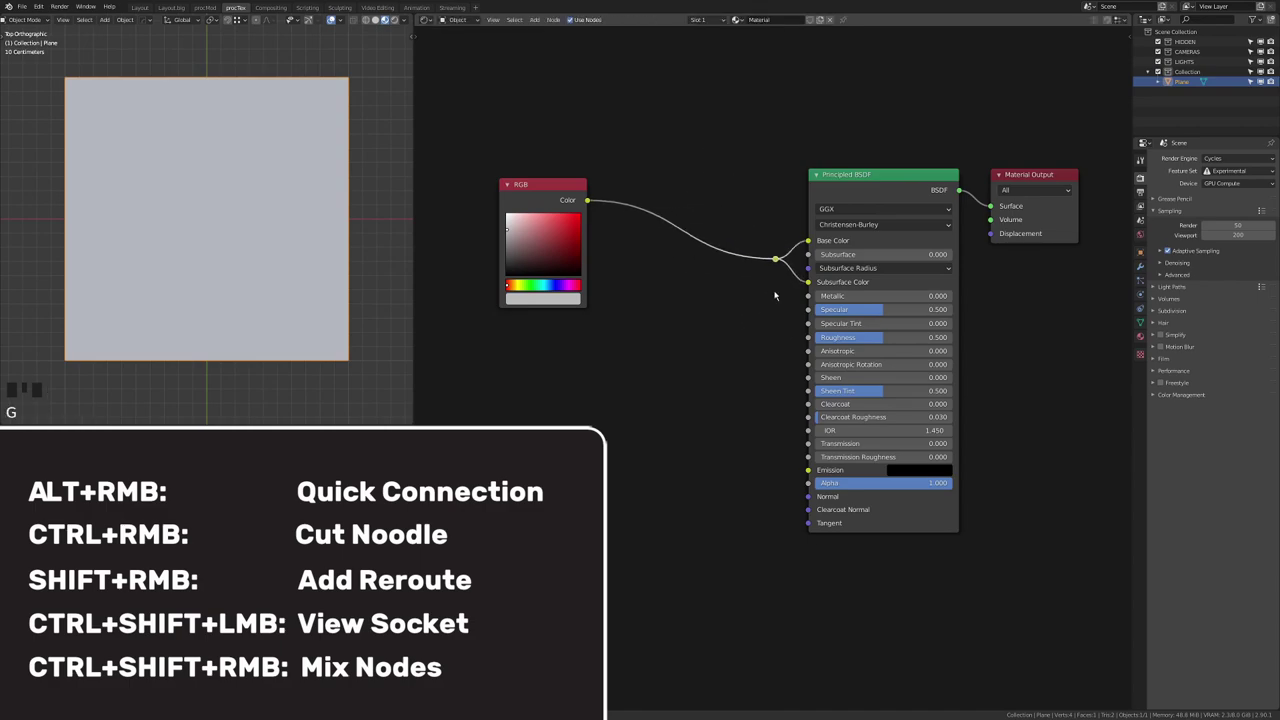
pyautogui.press('g')
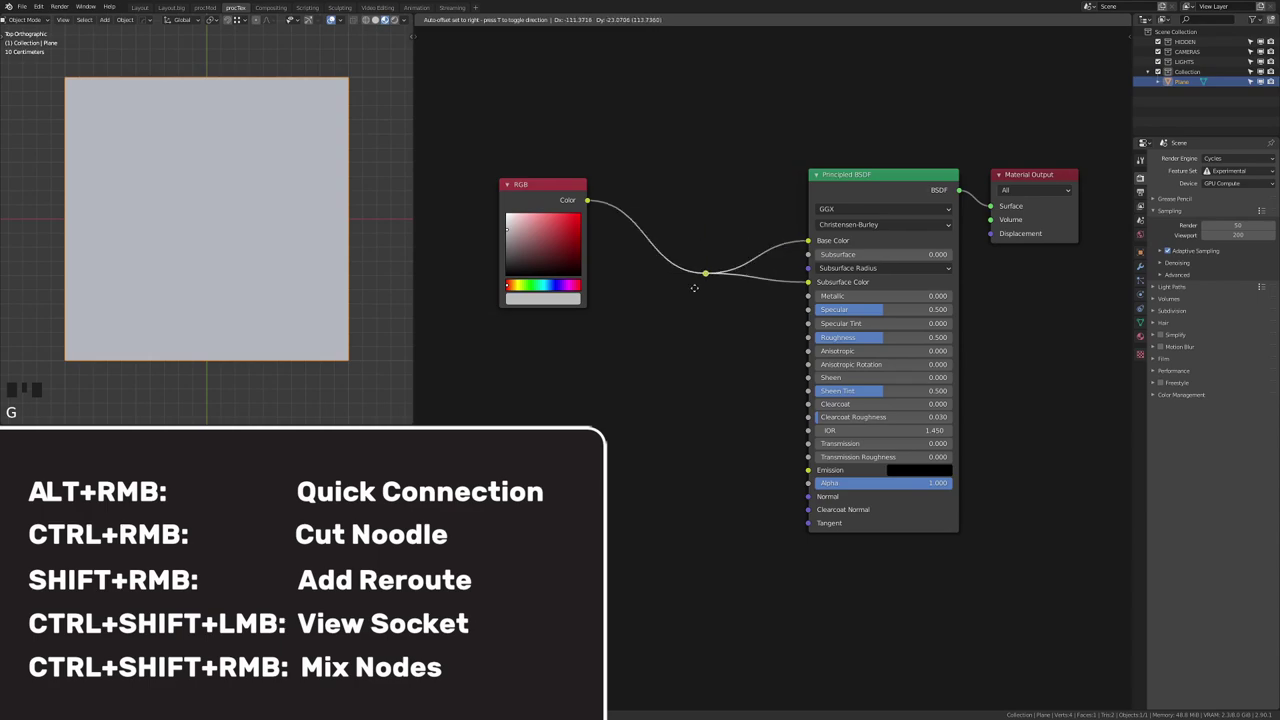
pyautogui.click(713, 266)
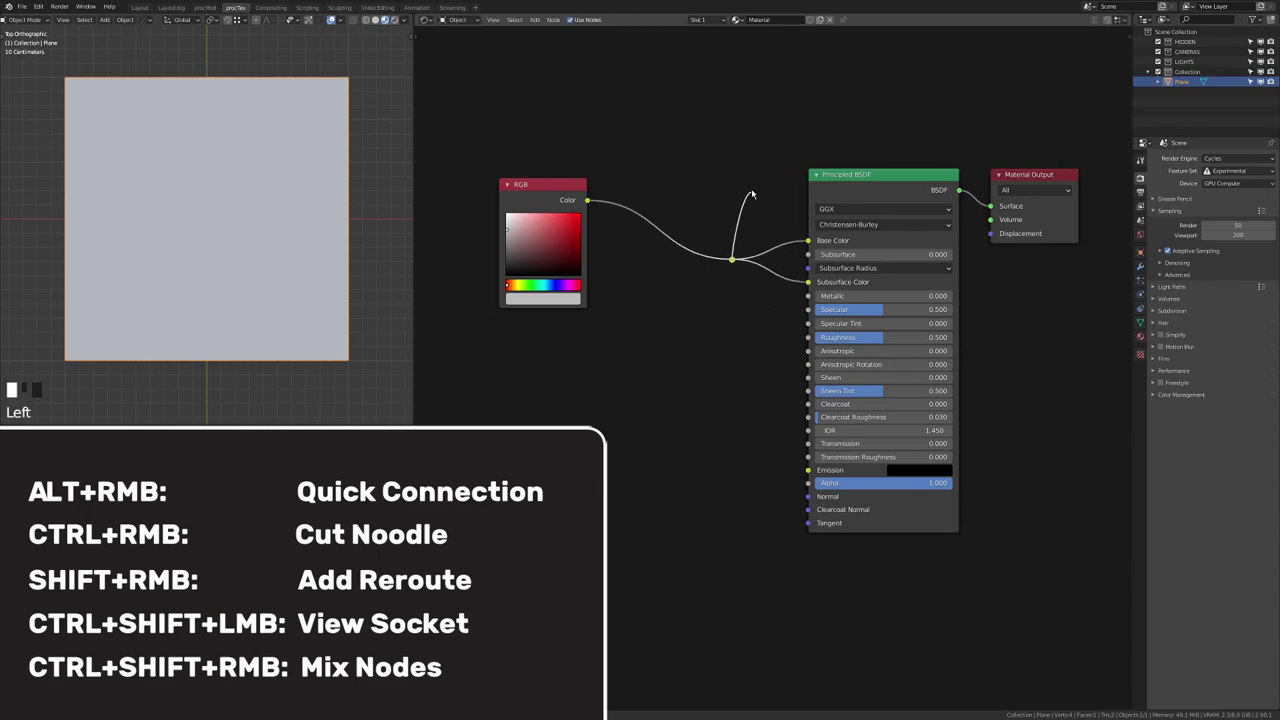
# Step: Delete the reroute point with its links and preview the Principled BSDF output
pyautogui.moveTo(751, 338); pyautogui.dragTo(716, 346)
pyautogui.press('x')
pyautogui.keyDown('ctrl'); pyautogui.keyDown('shift'); pyautogui.click(830, 250); pyautogui.keyUp('shift'); pyautogui.keyUp('ctrl')
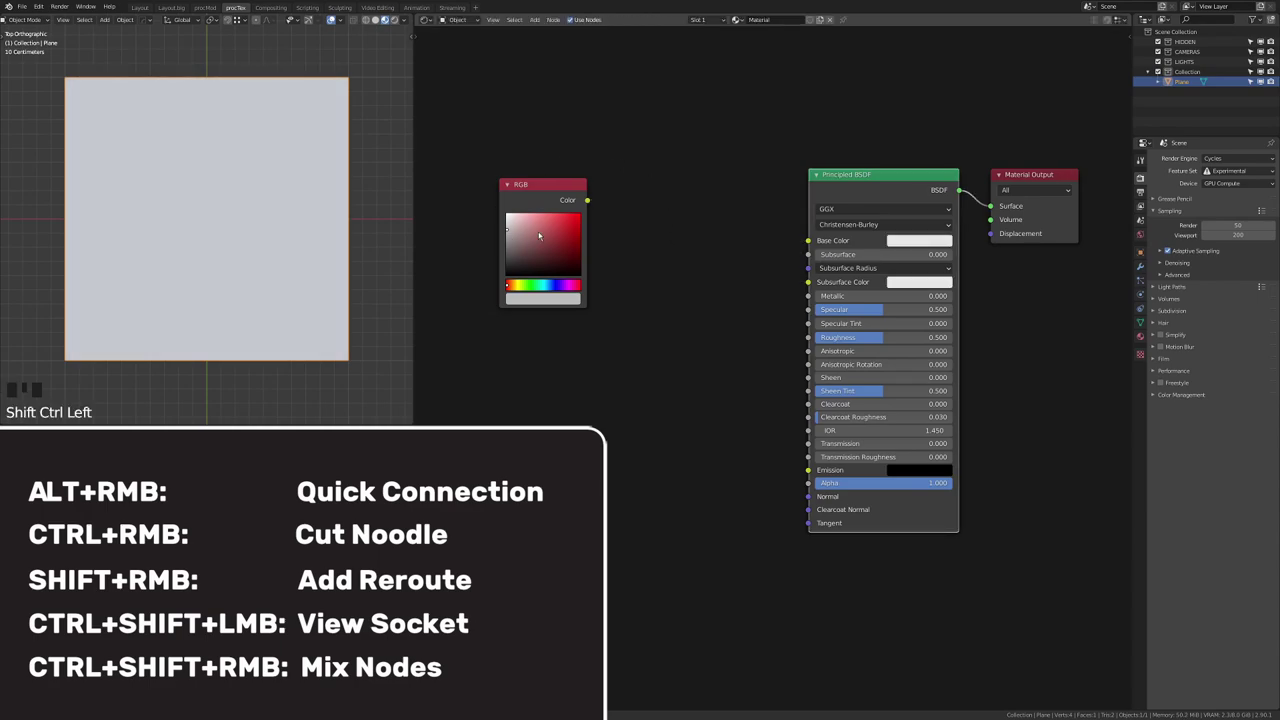
# Step: Preview the RGB node with its color set to muted red, and place a blue duplicate directly below it
pyautogui.keyDown('ctrl'); pyautogui.keyDown('shift'); pyautogui.click(546, 192); pyautogui.keyUp('shift'); pyautogui.keyUp('ctrl')
pyautogui.moveTo(539, 238)
pyautogui.mouseDown()
pyautogui.moveTo(572, 216)
pyautogui.moveTo(541, 237)
pyautogui.mouseUp()
pyautogui.hotkey('shift', 'd')
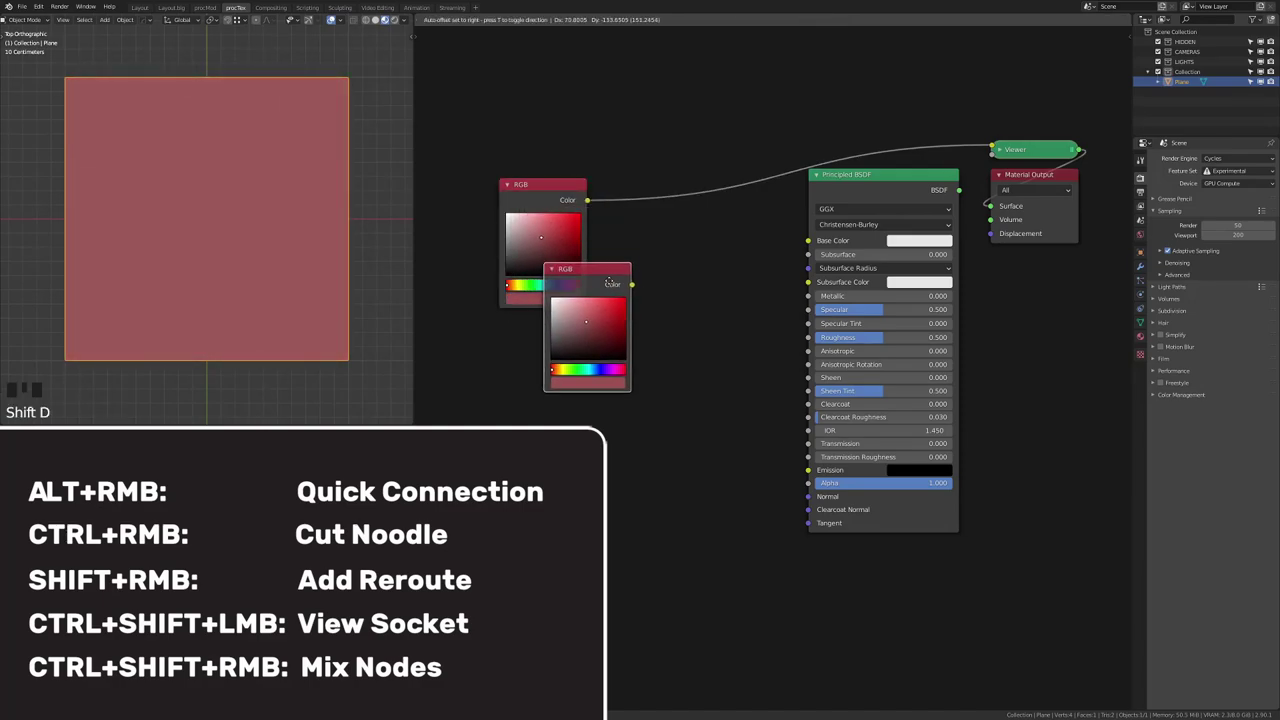
pyautogui.click(553, 419)
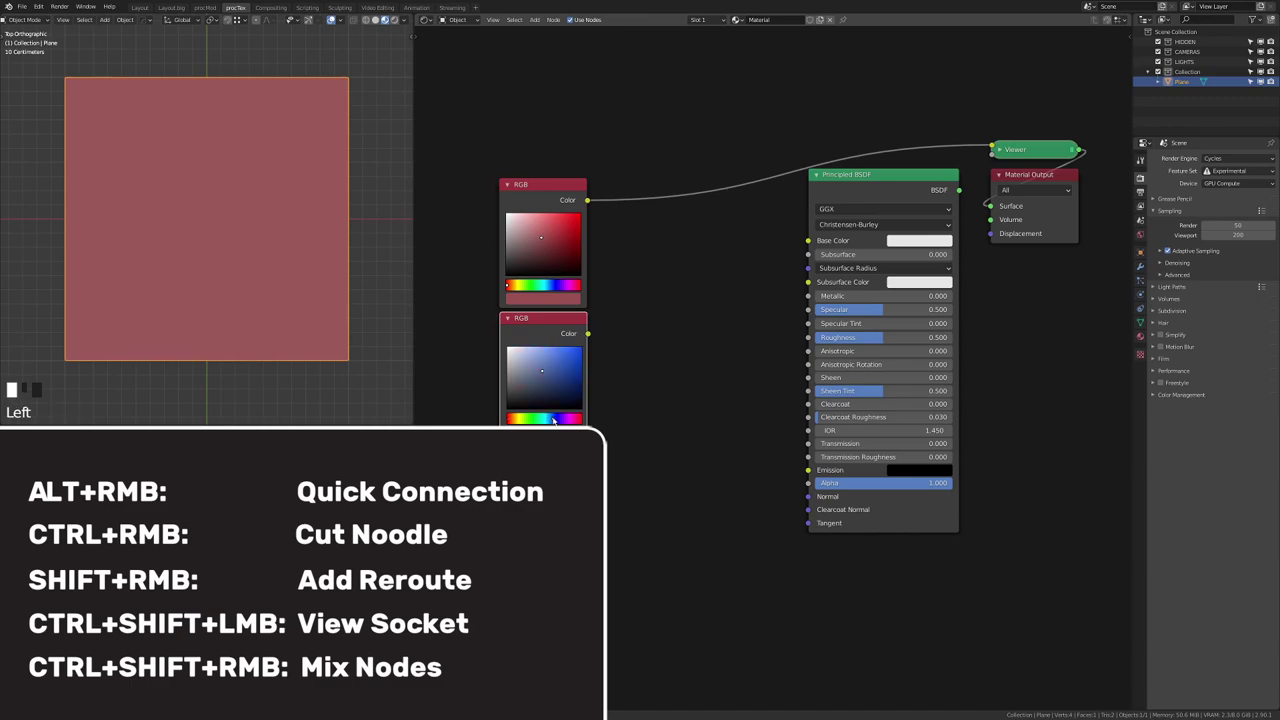
# Step: Mix the red and blue RGB nodes with Node Wrangler and place the Mix node between them and the Principled BSDF
pyautogui.keyDown('ctrl'); pyautogui.keyDown('shift'); pyautogui.moveTo(574, 237); pyautogui.dragTo(572, 351, button='right'); pyautogui.keyUp('shift'); pyautogui.keyUp('ctrl')
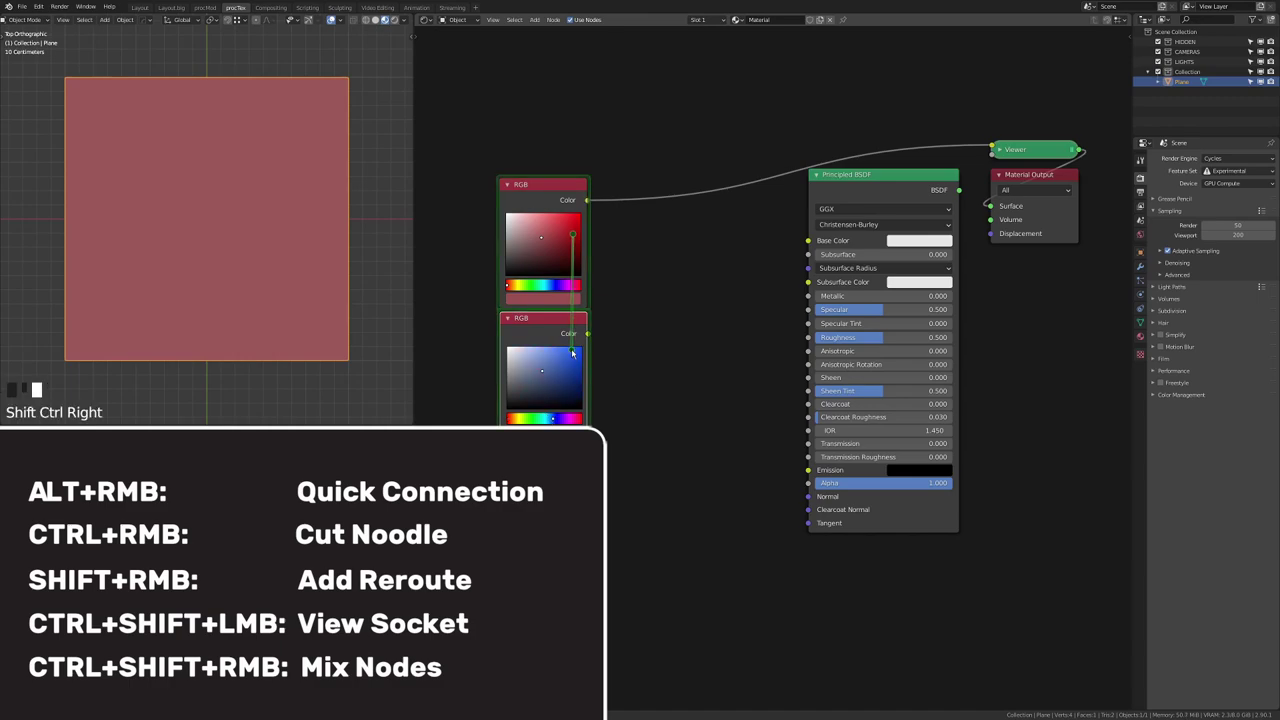
pyautogui.moveTo(660, 316); pyautogui.dragTo(672, 243)
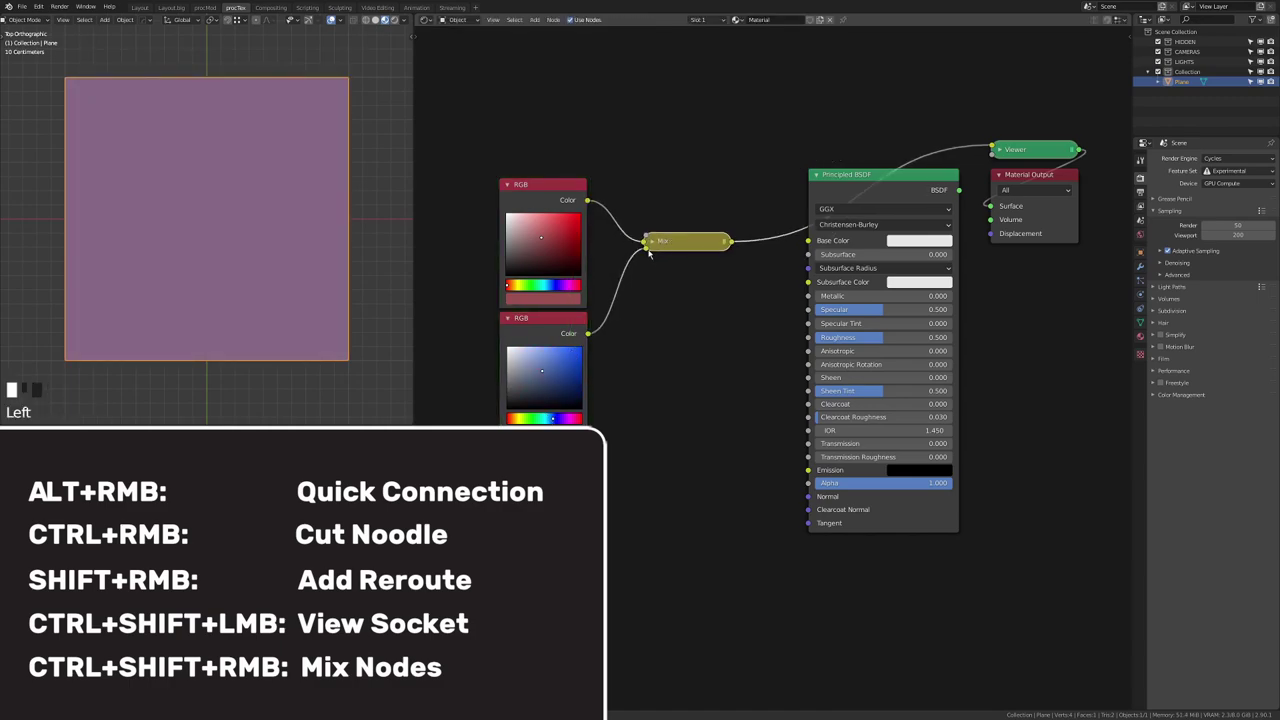
pyautogui.click(651, 242)
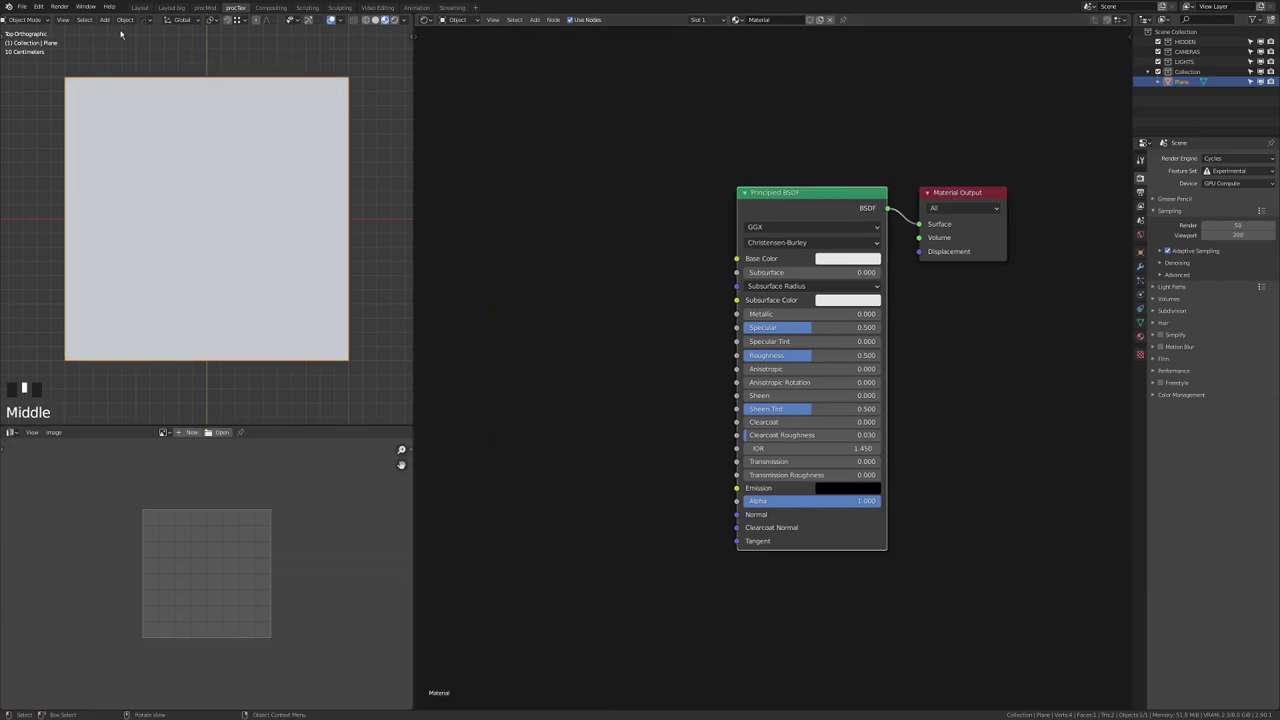
# Step: Search the add-on preferences for "node p" and enable the Node Presets add-on
pyautogui.click(40, 7)
pyautogui.click(80, 160)
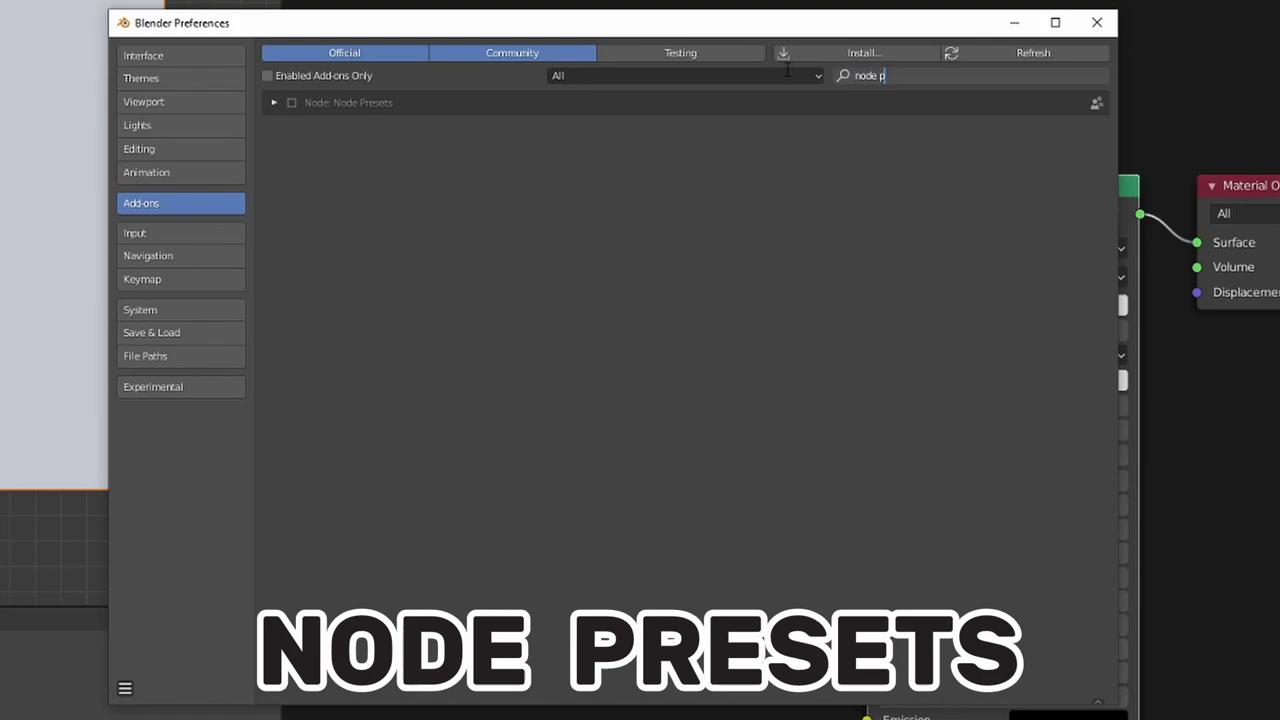
pyautogui.click(409, 146)
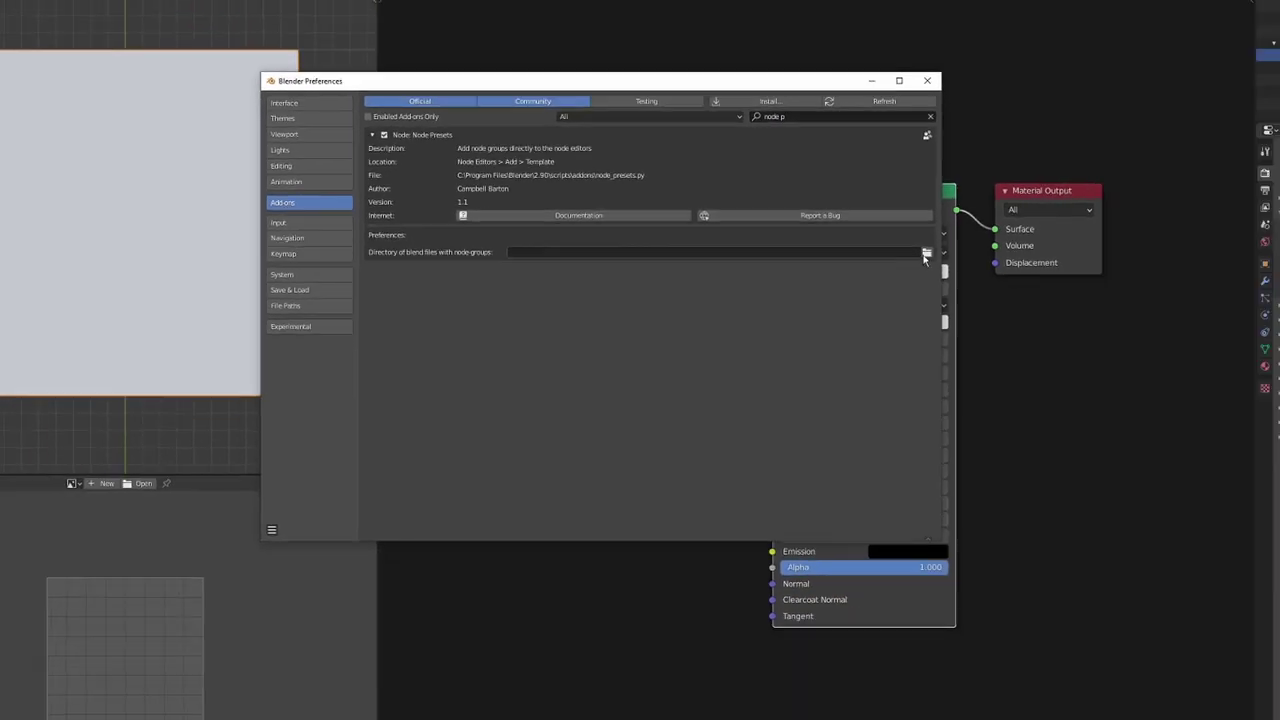
# Step: Set the Node Presets directory of blend files to the _NODE PRESETS folder
pyautogui.click(1096, 277)
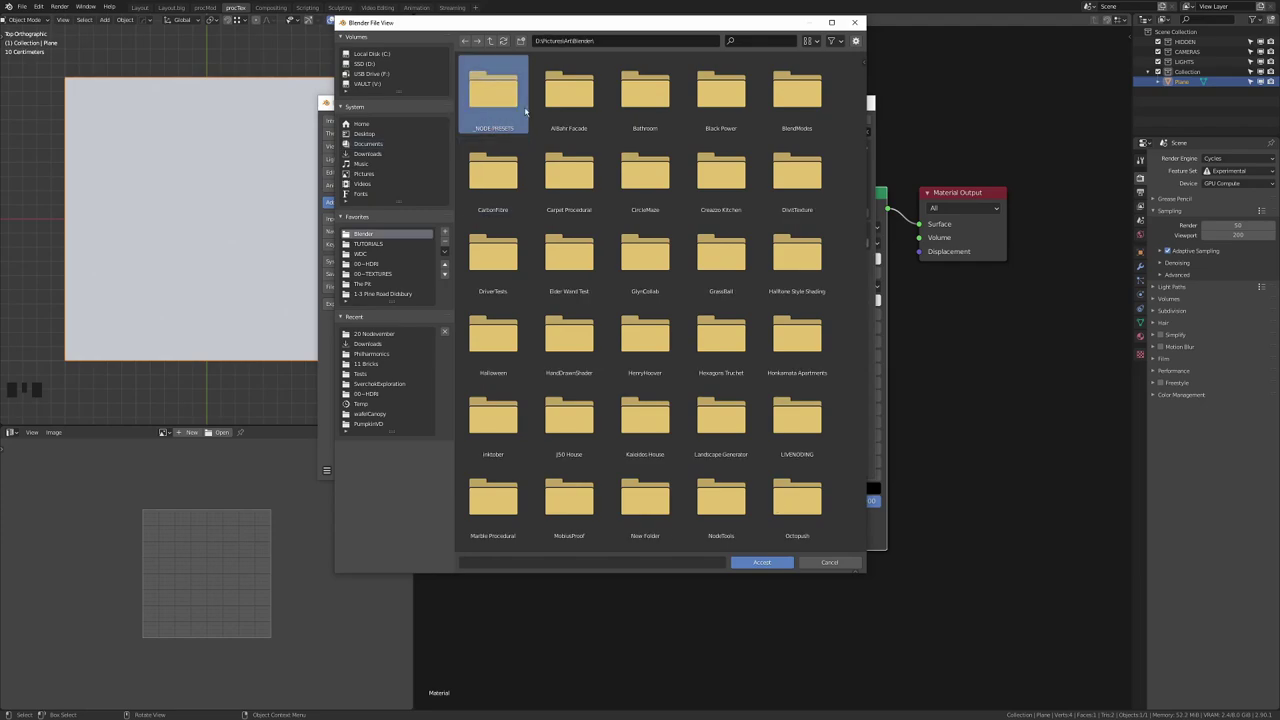
pyautogui.doubleClick(525, 112)
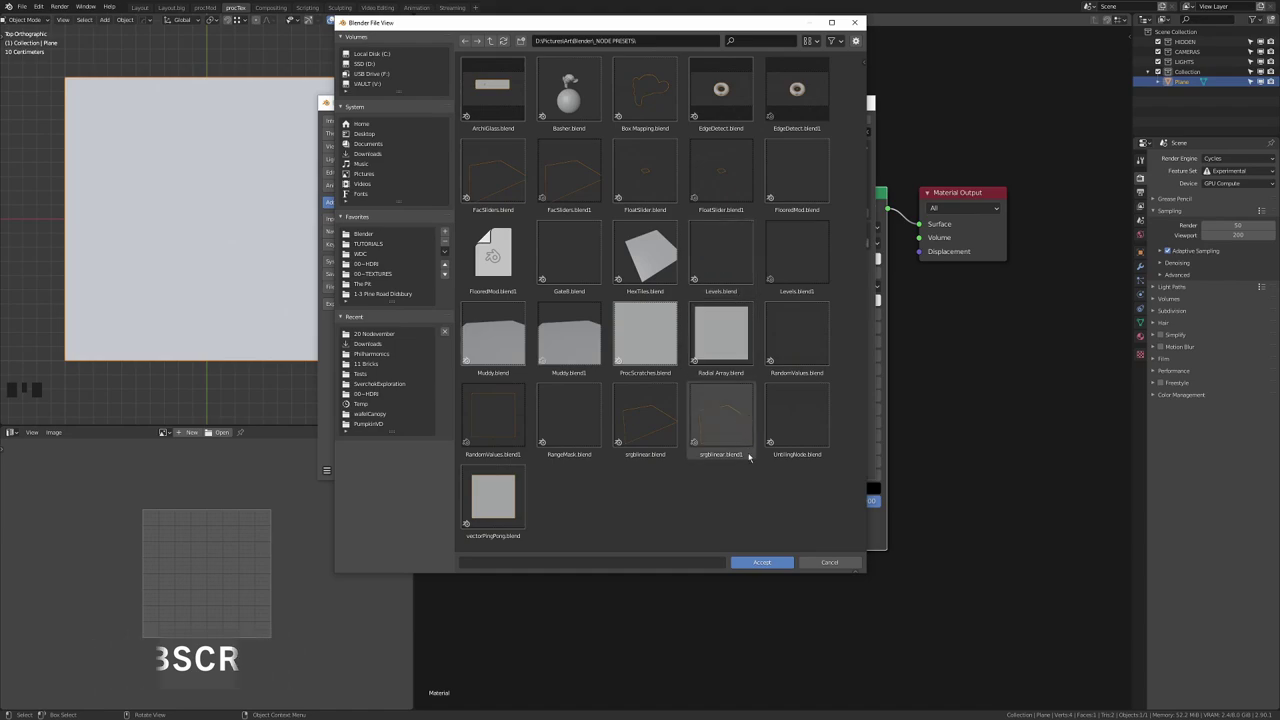
pyautogui.click(763, 563)
# Step: Add the HexTiles node group from the preset templates to the plane's material
pyautogui.click(657, 223)
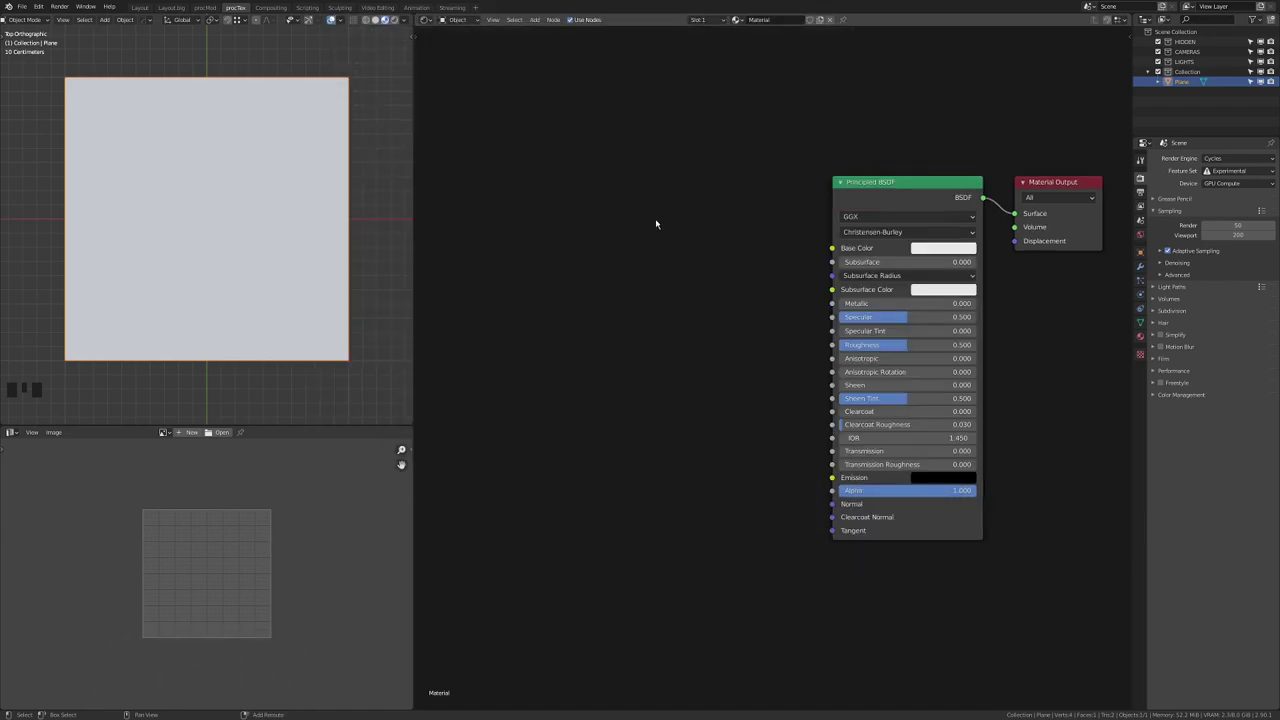
pyautogui.hotkey('shift', 'a')
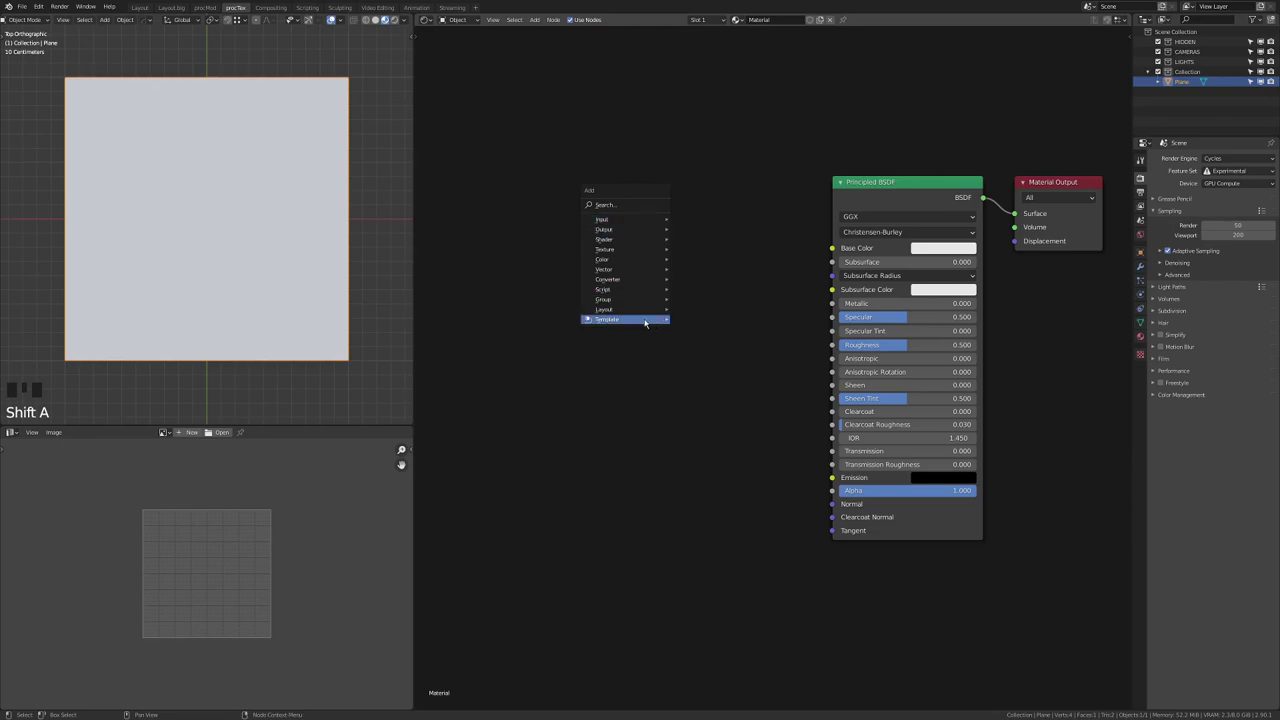
pyautogui.moveTo(606, 321)
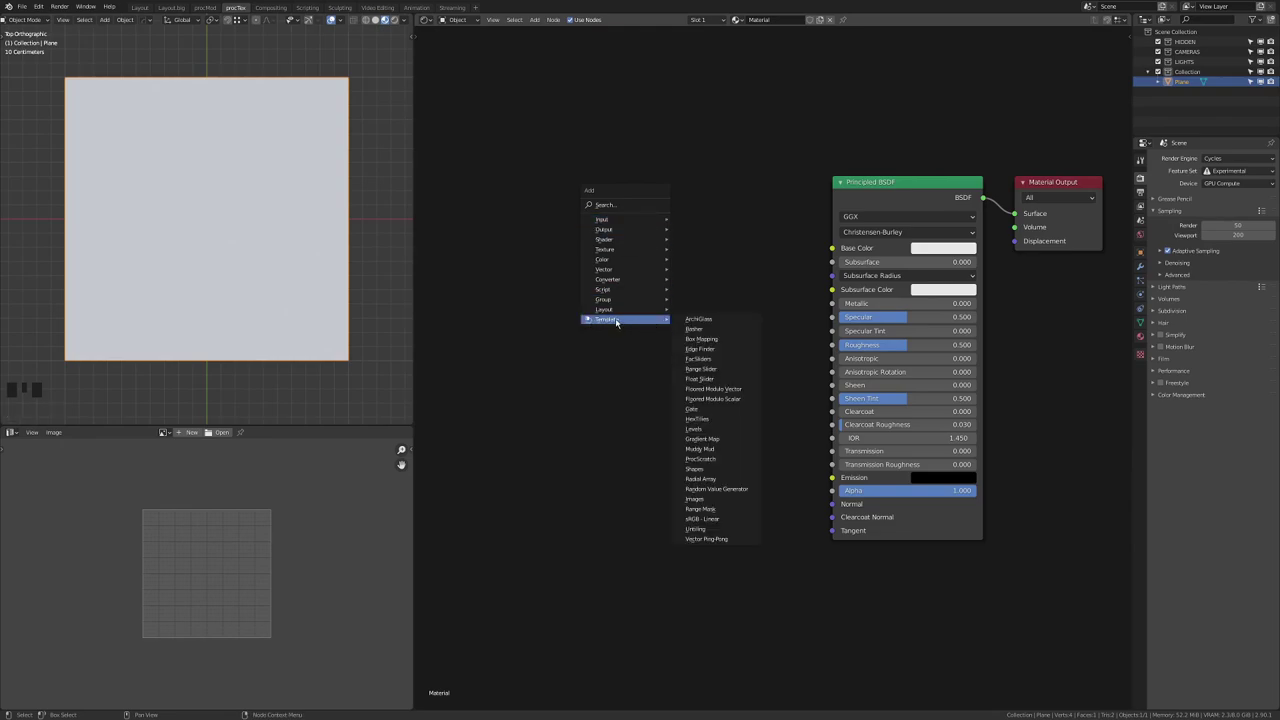
pyautogui.click(709, 420)
pyautogui.click(635, 270)
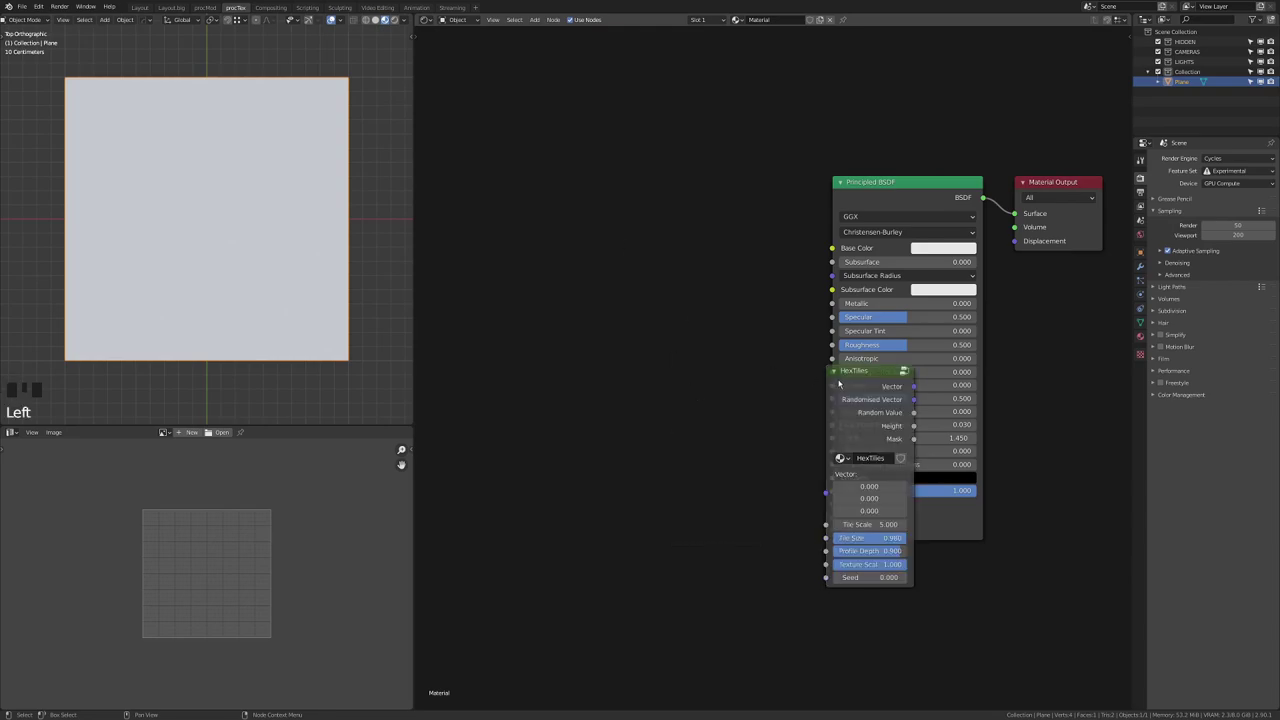
# Step: Adjust the HexTiles Tile Scale and open the group to view its whole internal node network
pyautogui.moveTo(686, 329); pyautogui.dragTo(676, 329)
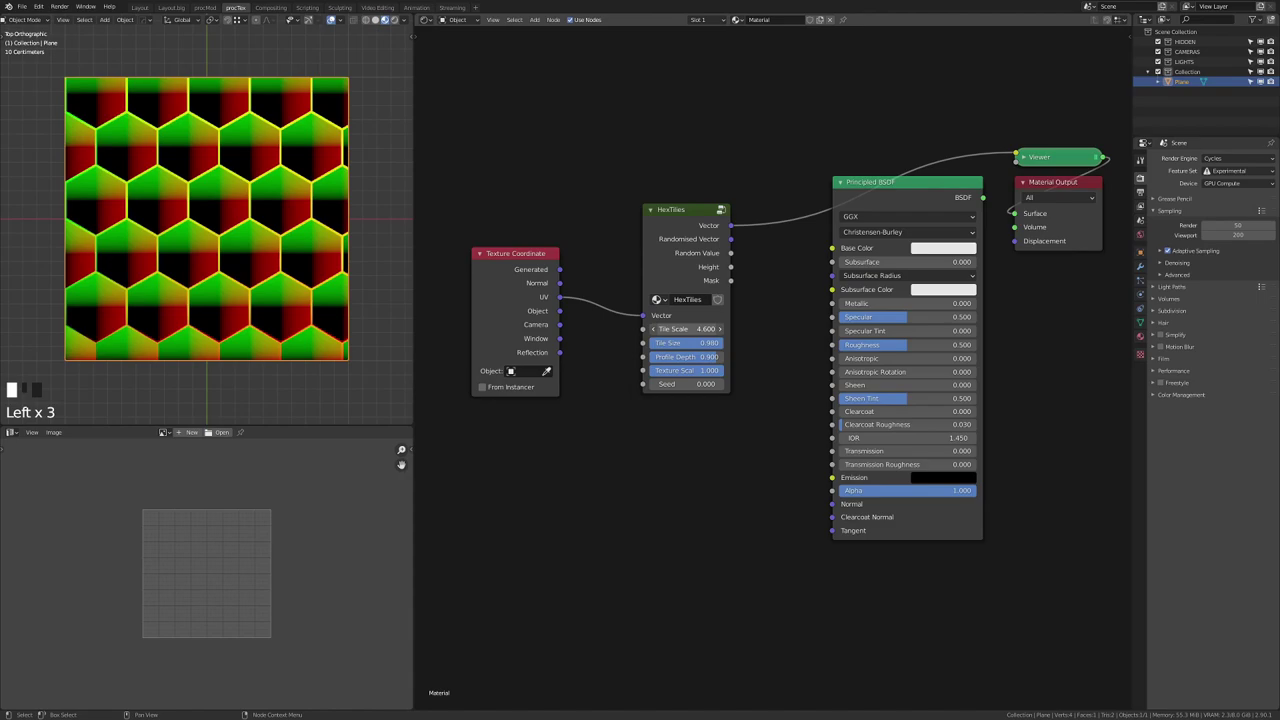
pyautogui.press('Tab')
pyautogui.scroll(-16, 793, 353)
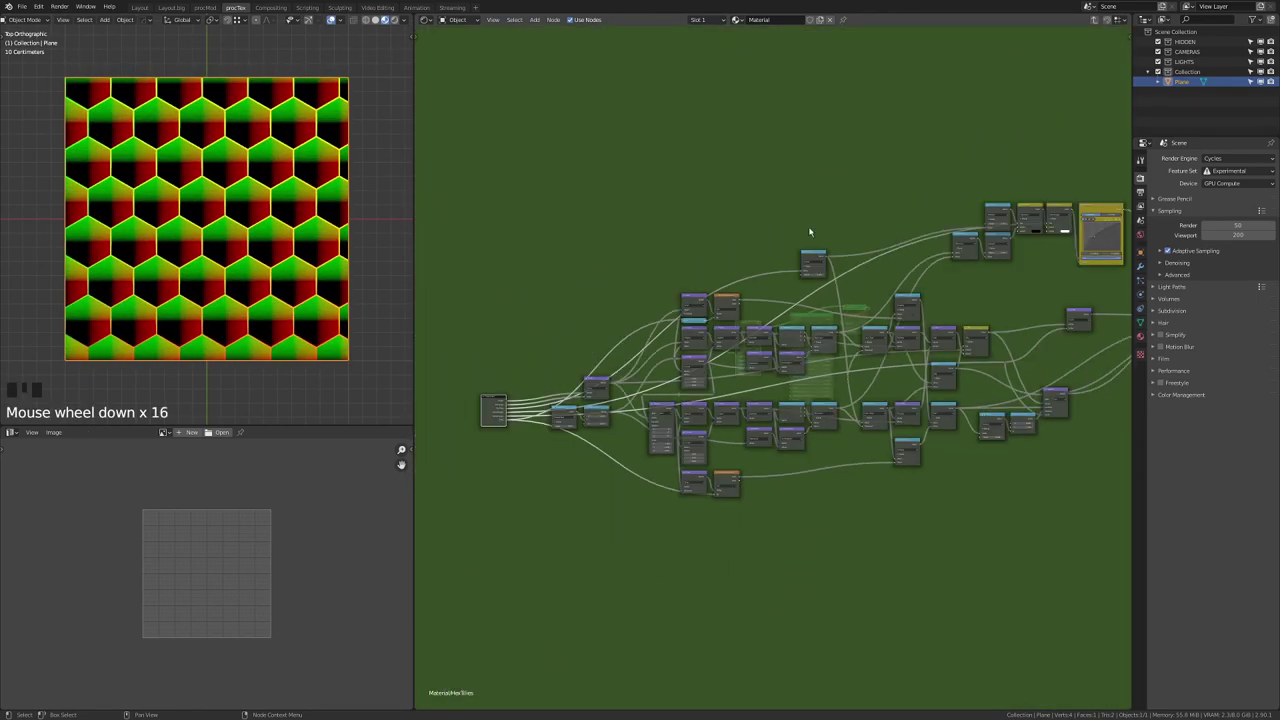
# Step: Search the add-on preferences for "node tab" and enable the Node Tabber add-on
pyautogui.click(38, 6)
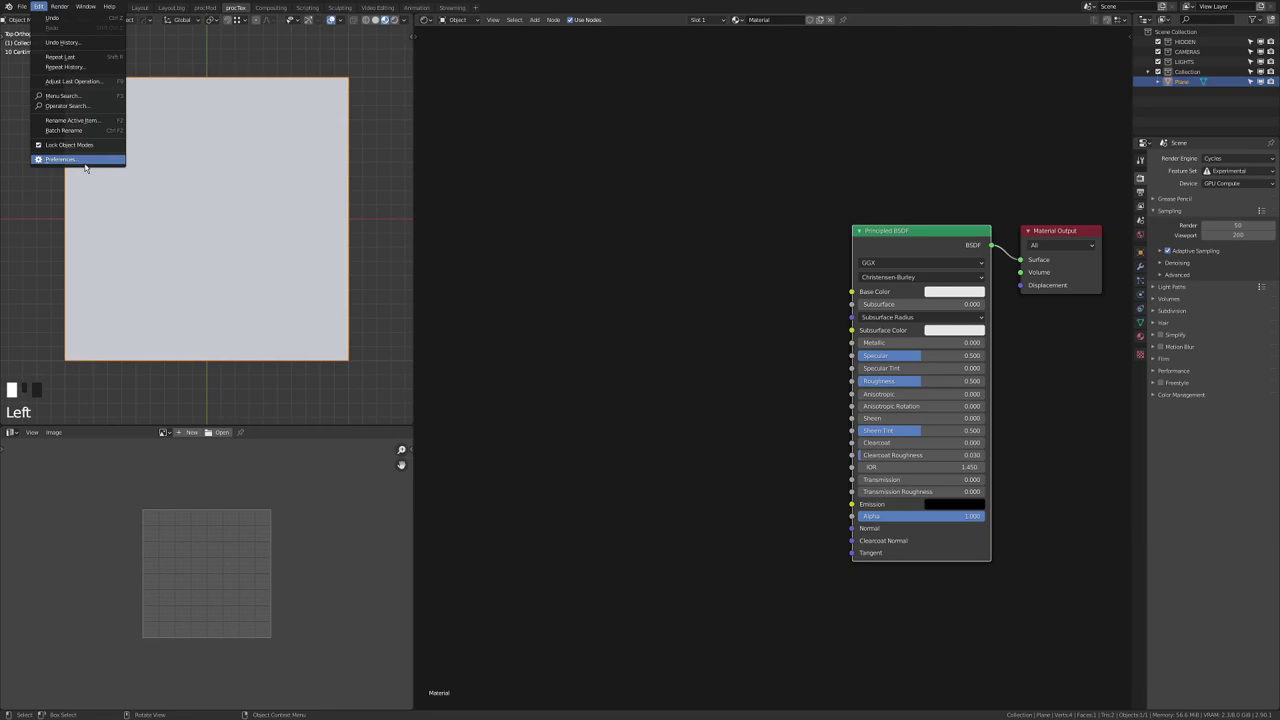
pyautogui.click(82, 164)
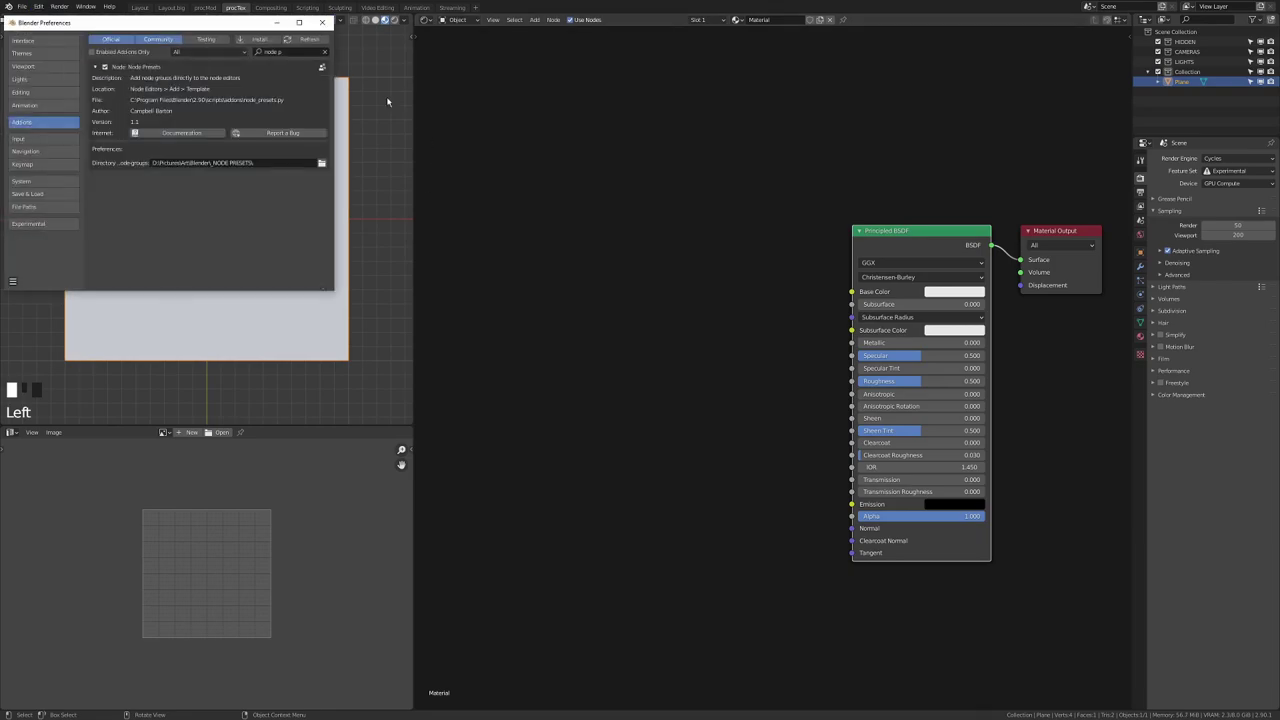
pyautogui.moveTo(227, 27); pyautogui.dragTo(237, 37)
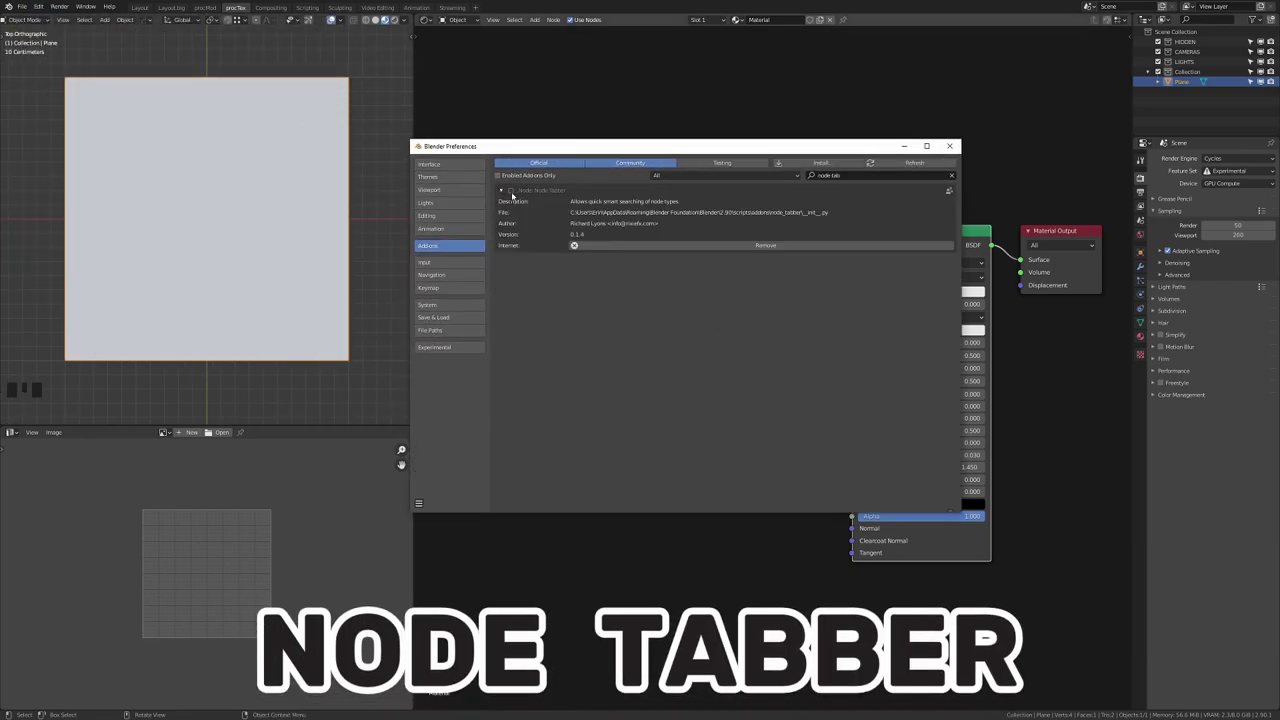
pyautogui.click(511, 191)
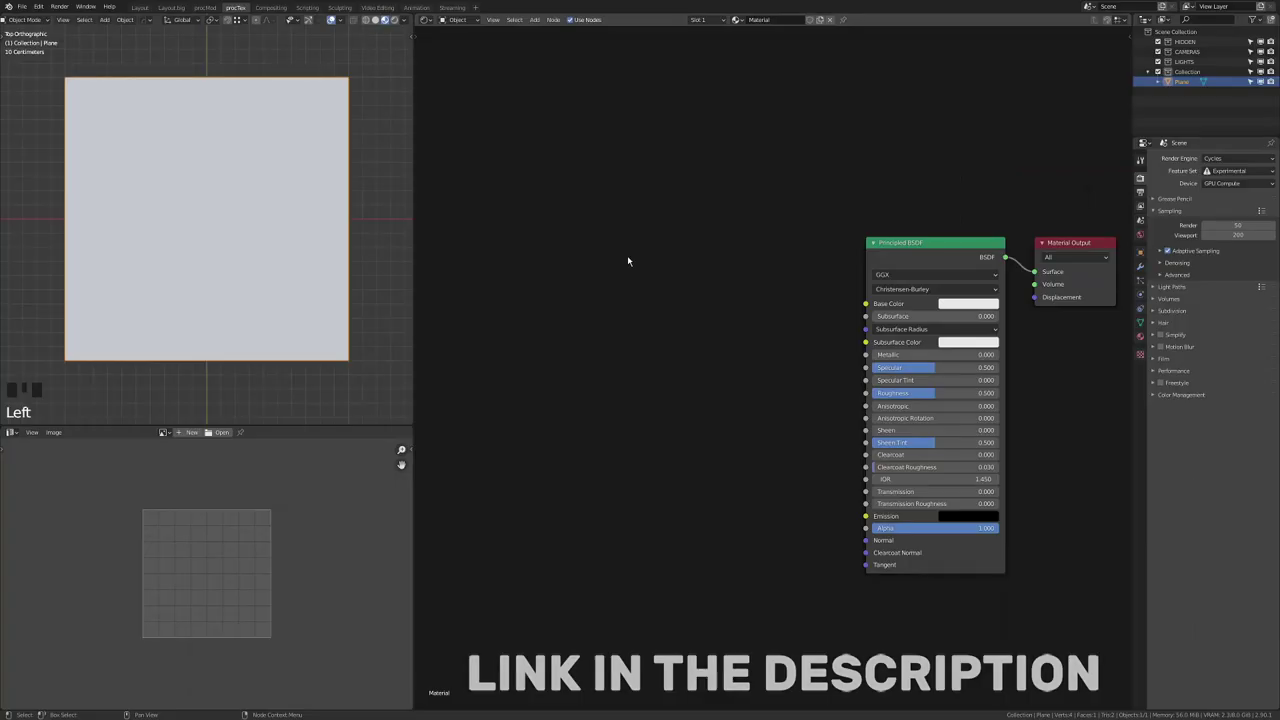
pyautogui.press('Tab')
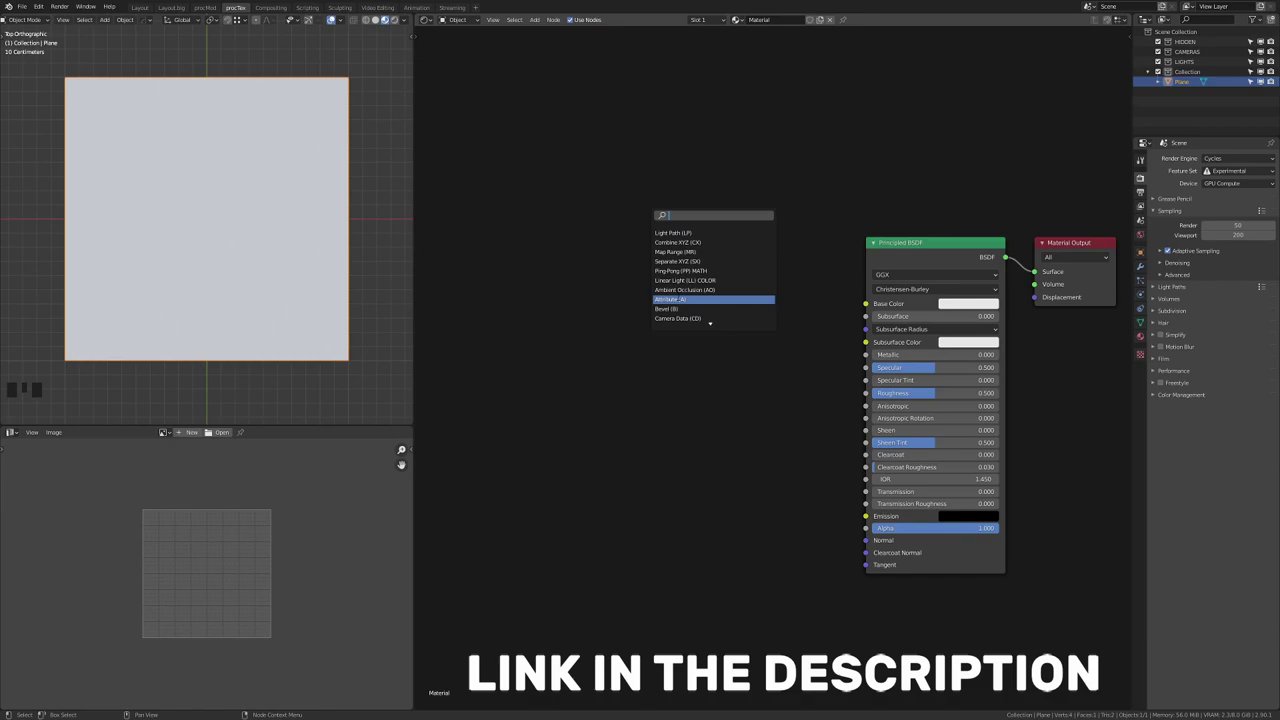
pyautogui.hotkey('shift', 'a')
pyautogui.click(574, 244)
pyautogui.press('Escape')
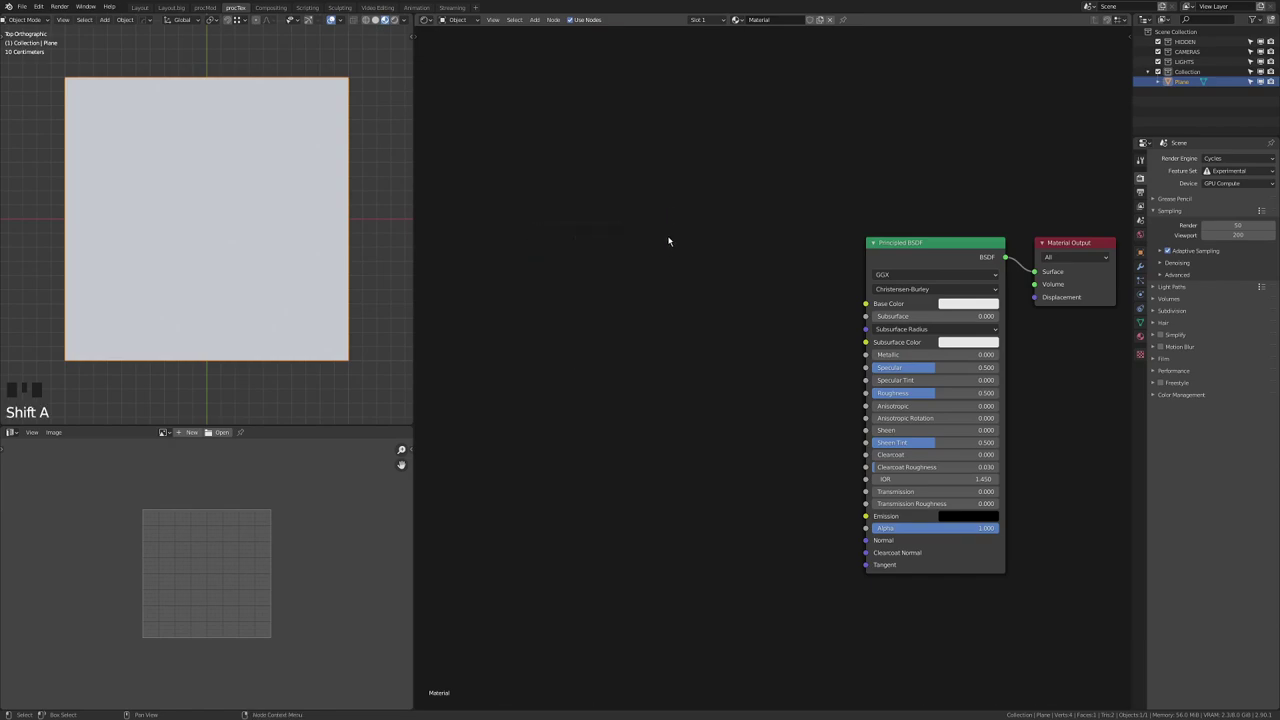
# Step: Search the nodes for "linear", add a Linear Light color node and place it above and left of the Principled BSDF
pyautogui.write('vlinear')
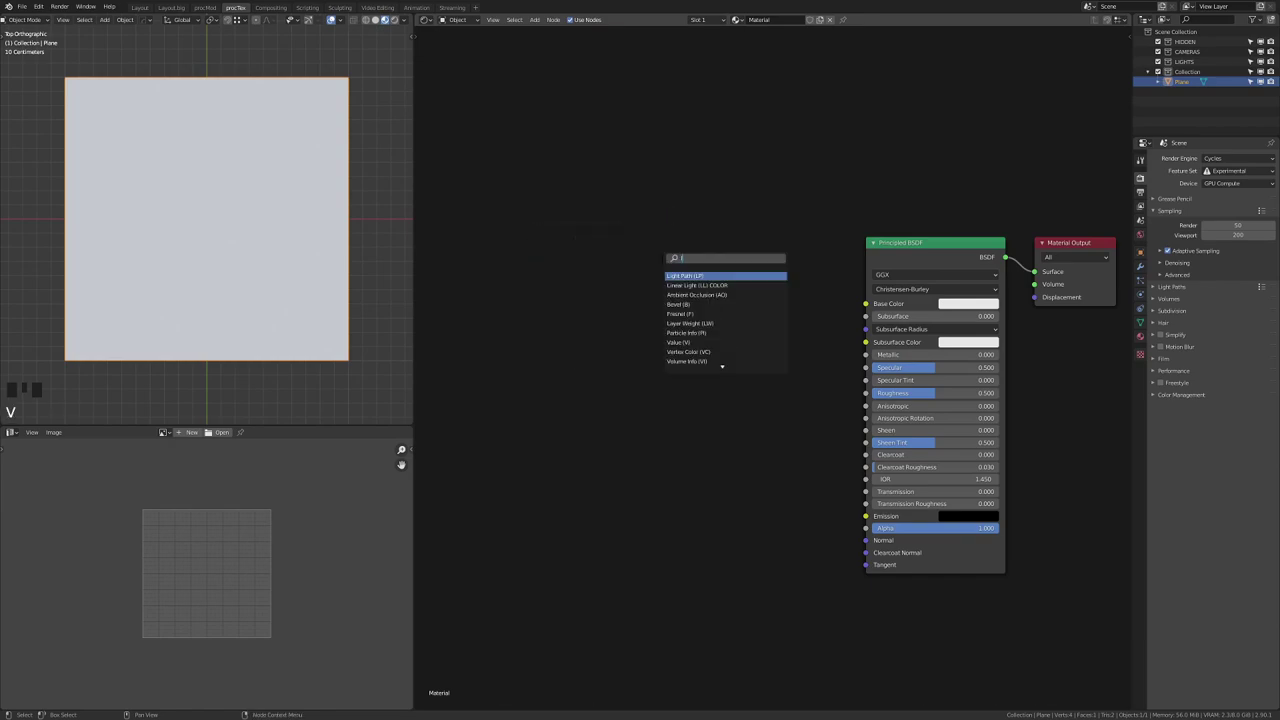
pyautogui.press('Return')
pyautogui.click(661, 259)
pyautogui.moveTo(612, 212); pyautogui.dragTo(767, 382)
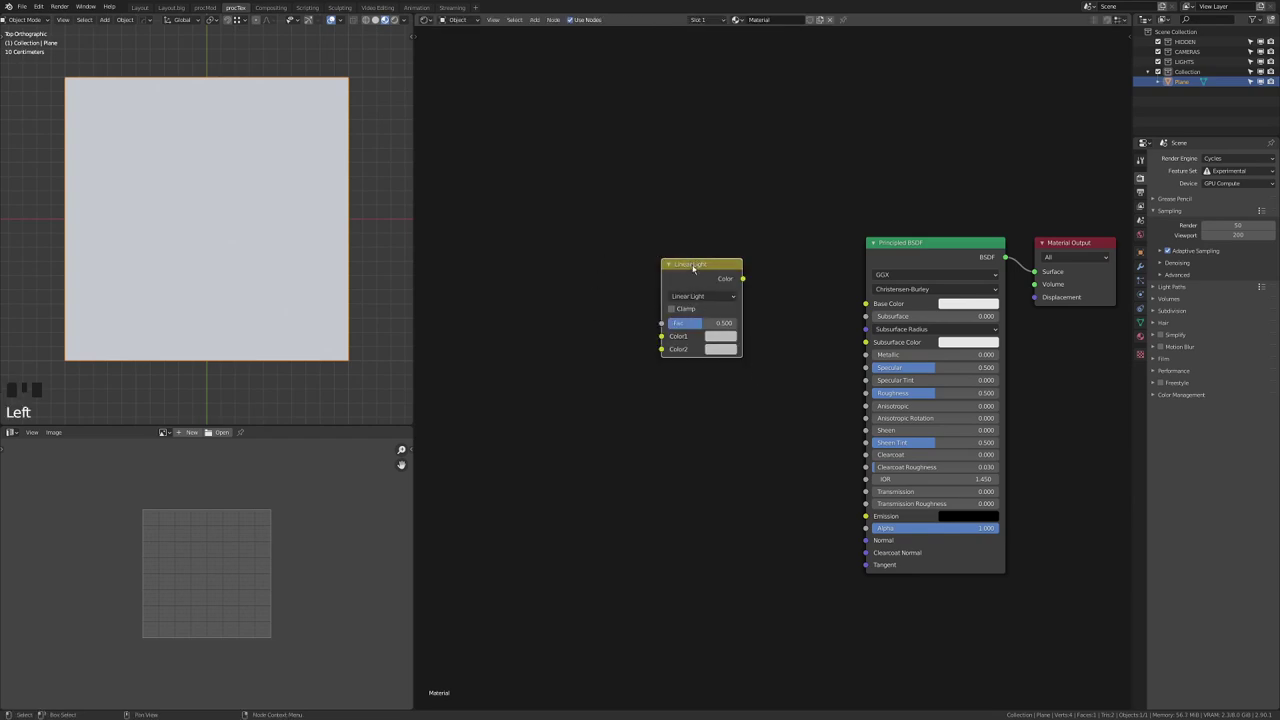
pyautogui.moveTo(693, 268); pyautogui.dragTo(673, 141)
# Step: Add a second Linear Light node with the search abbreviation "l" and place it below the first one
pyautogui.write('v')
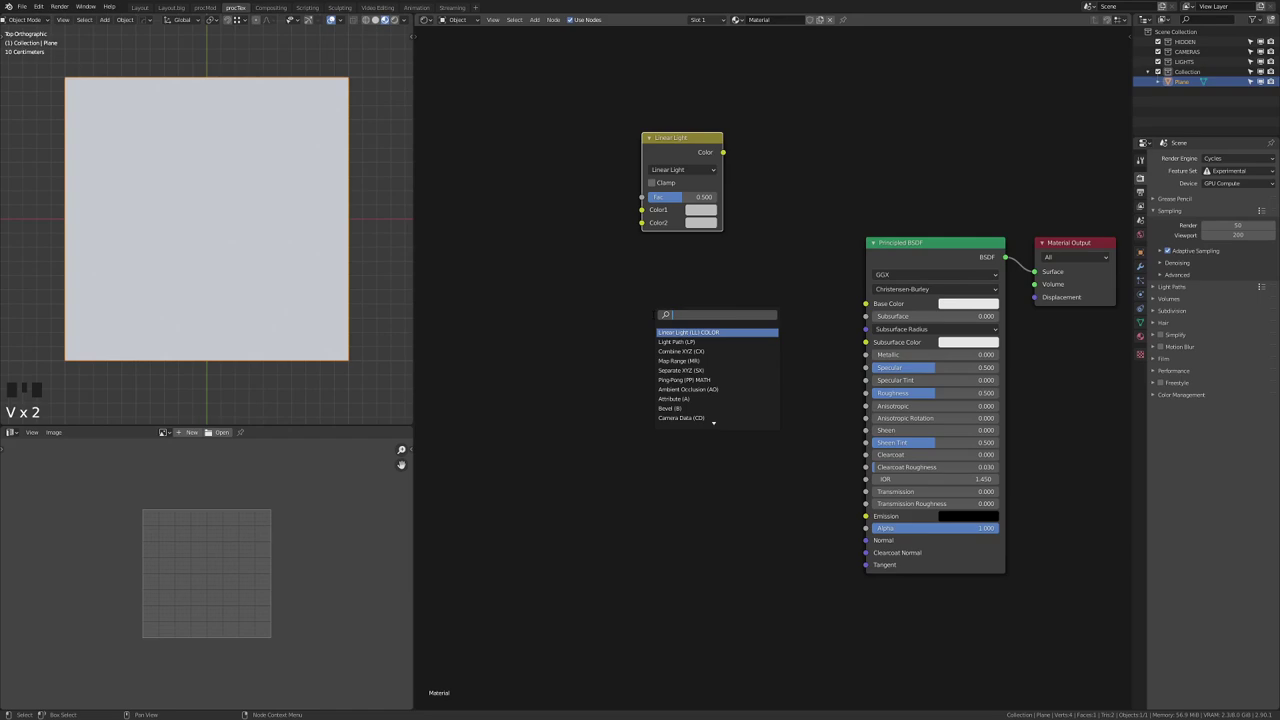
pyautogui.write('l')
pyautogui.press('Return')
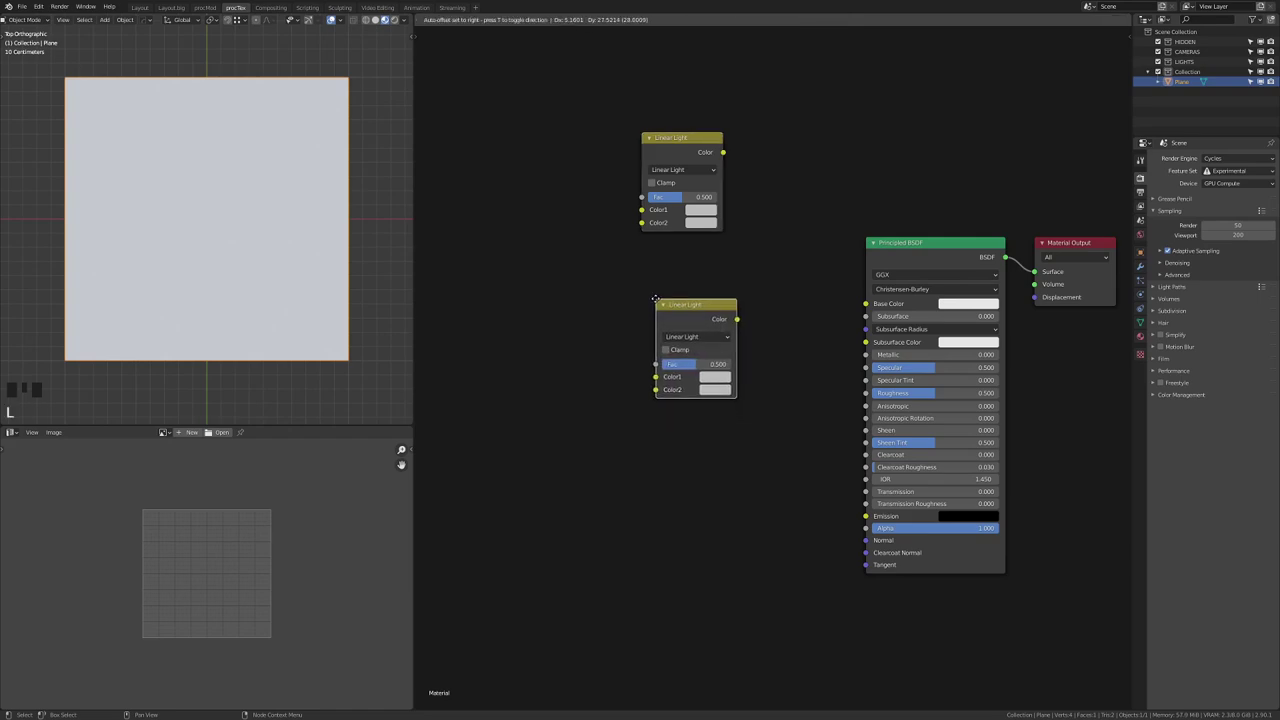
pyautogui.click(653, 262)
# Step: Add Map Range ("mr"), Cosine ("cos") and Vector Math nodes through the node search, placing them around the Linear Light nodes
pyautogui.write('v')
pyautogui.write('mr')
pyautogui.press('Return')
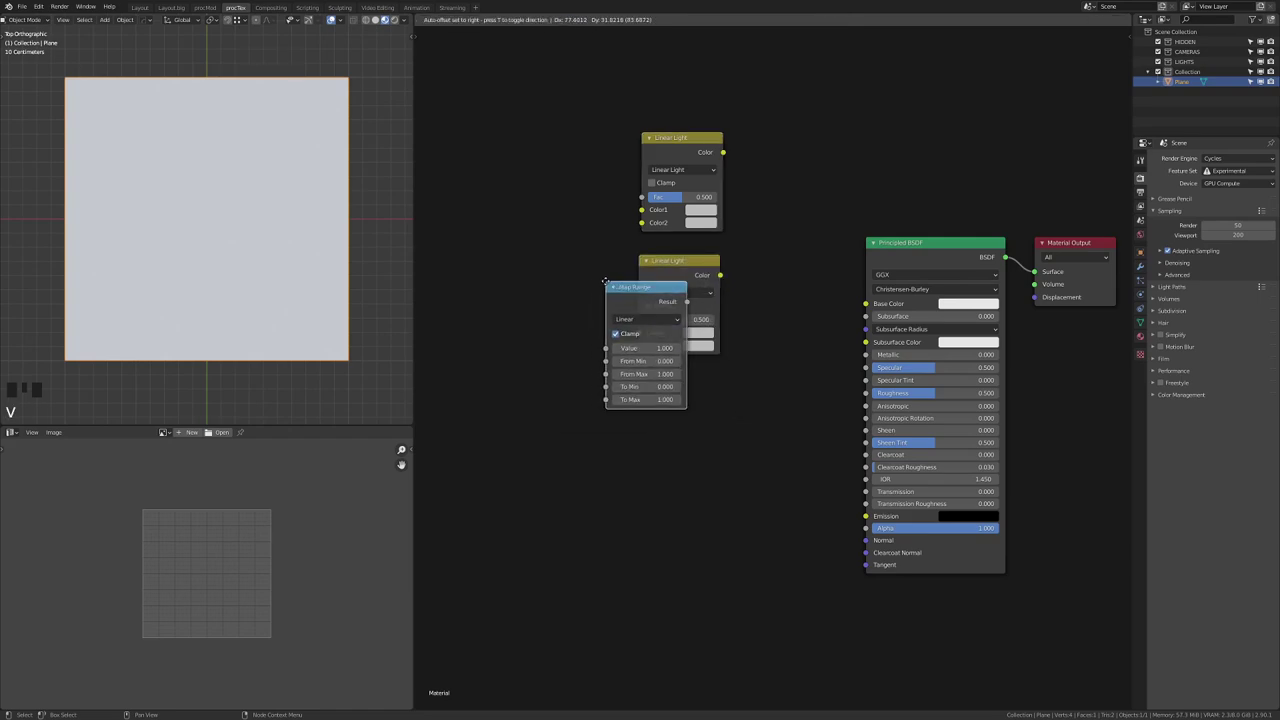
pyautogui.click(640, 388)
pyautogui.write('vcos')
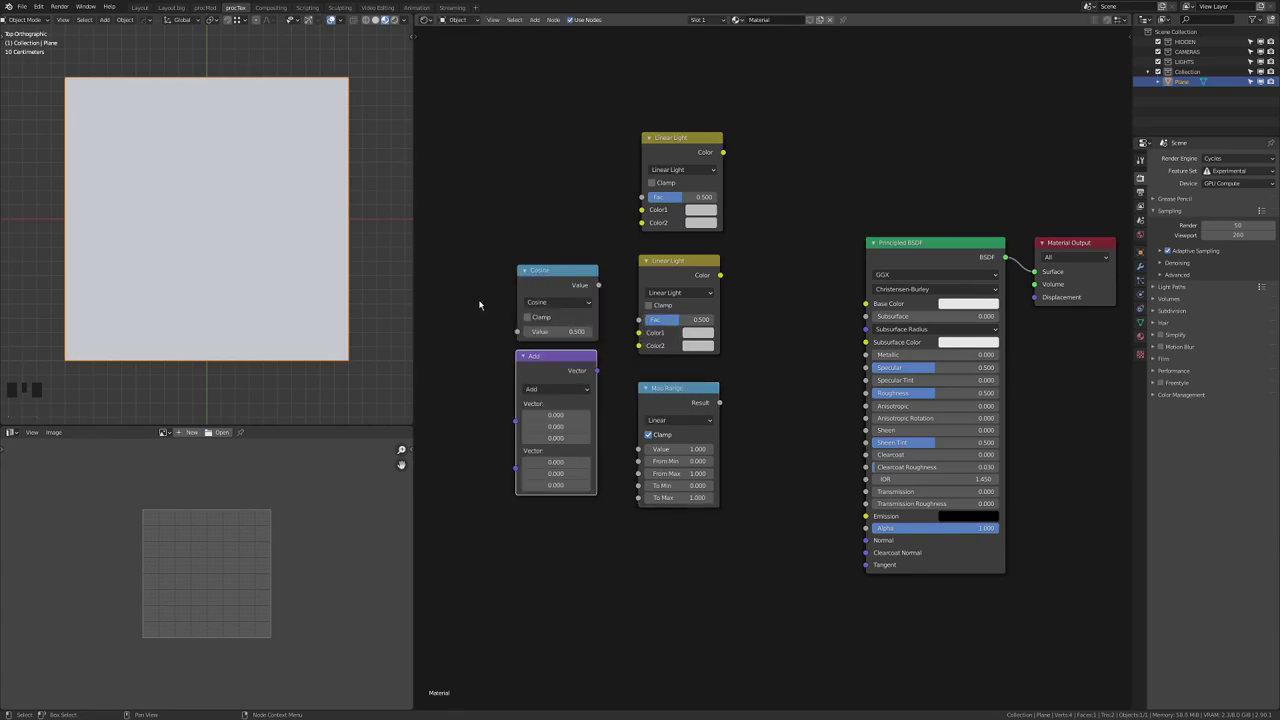
# Step: Add an Image Texture node with the search abbreviation "it" and place it between the Linear Light nodes and the Principled BSDF
pyautogui.write('v')
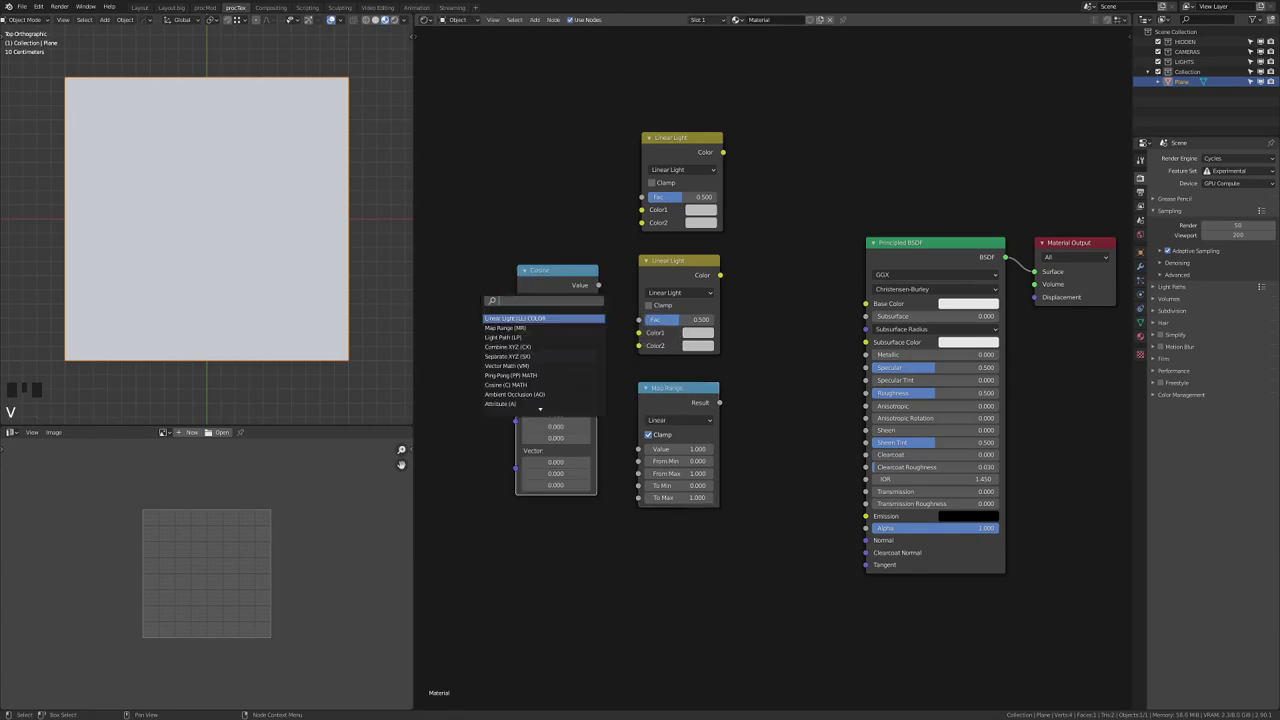
pyautogui.write('it')
pyautogui.click(495, 331)
pyautogui.click(800, 196)
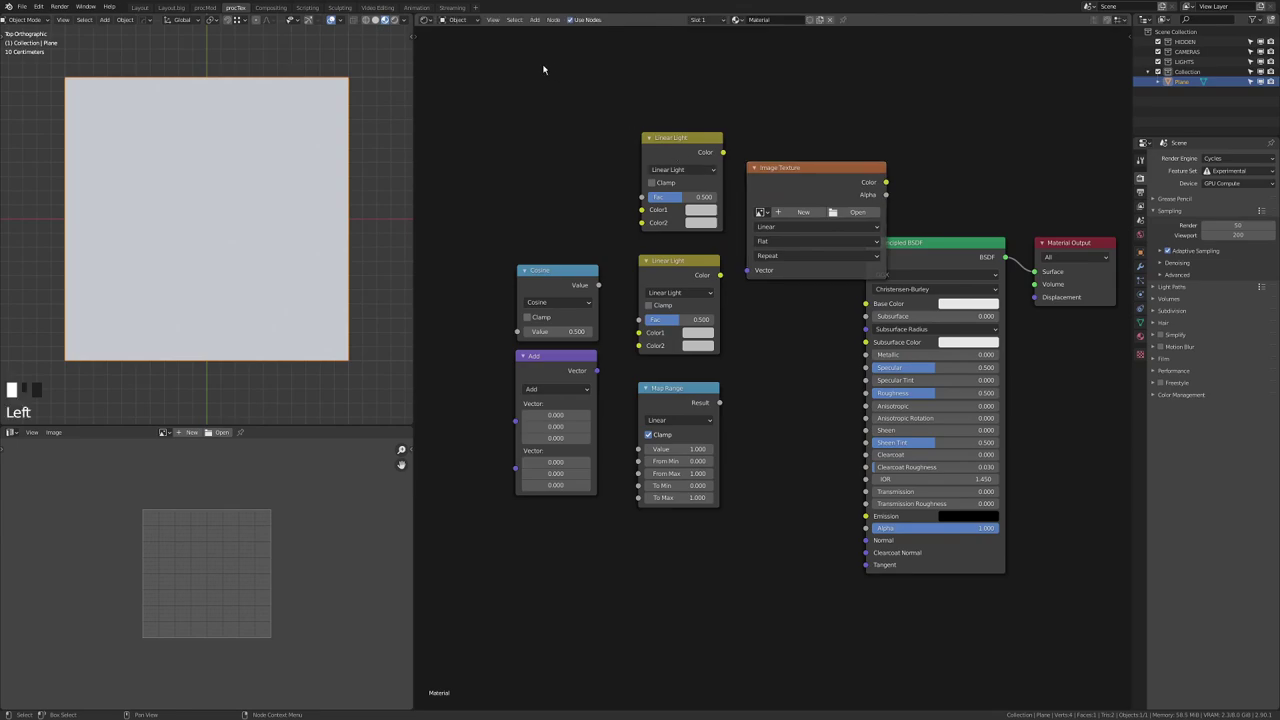
# Step: Delete all the added demo nodes, keeping only the Principled BSDF and Material Output
pyautogui.press('x')
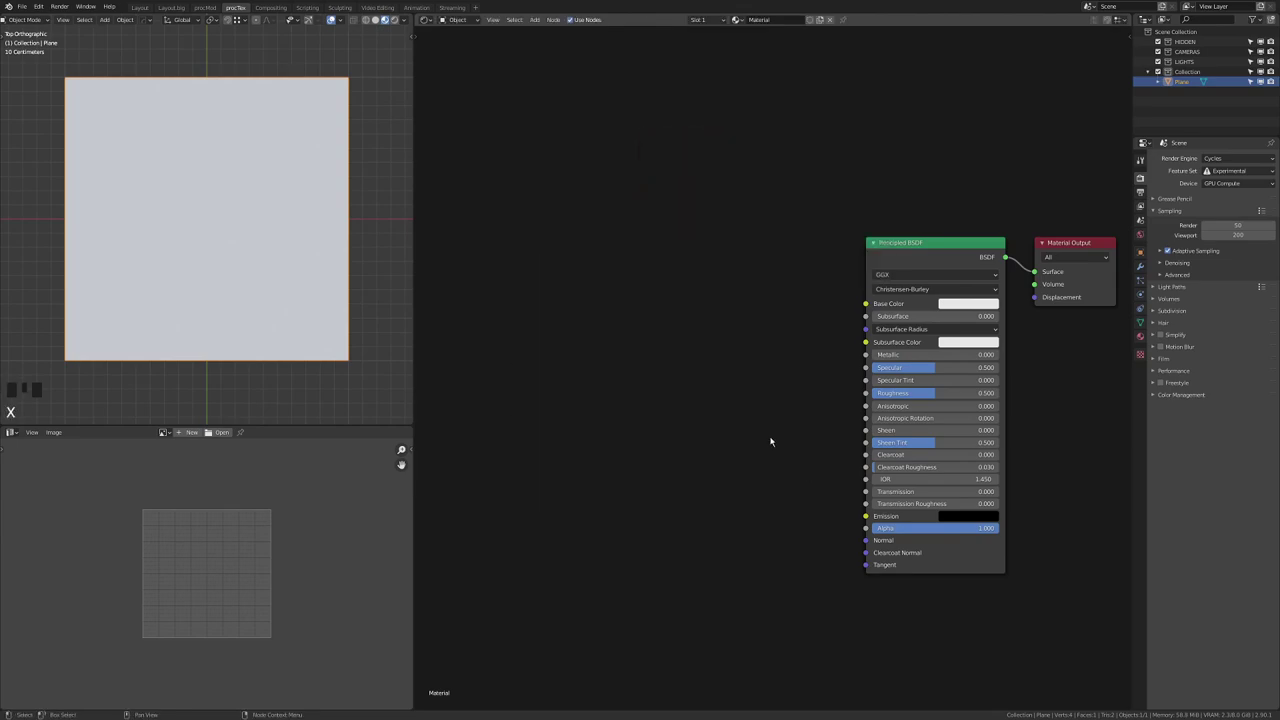
pyautogui.moveTo(763, 436); pyautogui.dragTo(751, 417, button='middle')
pyautogui.click(473, 176)
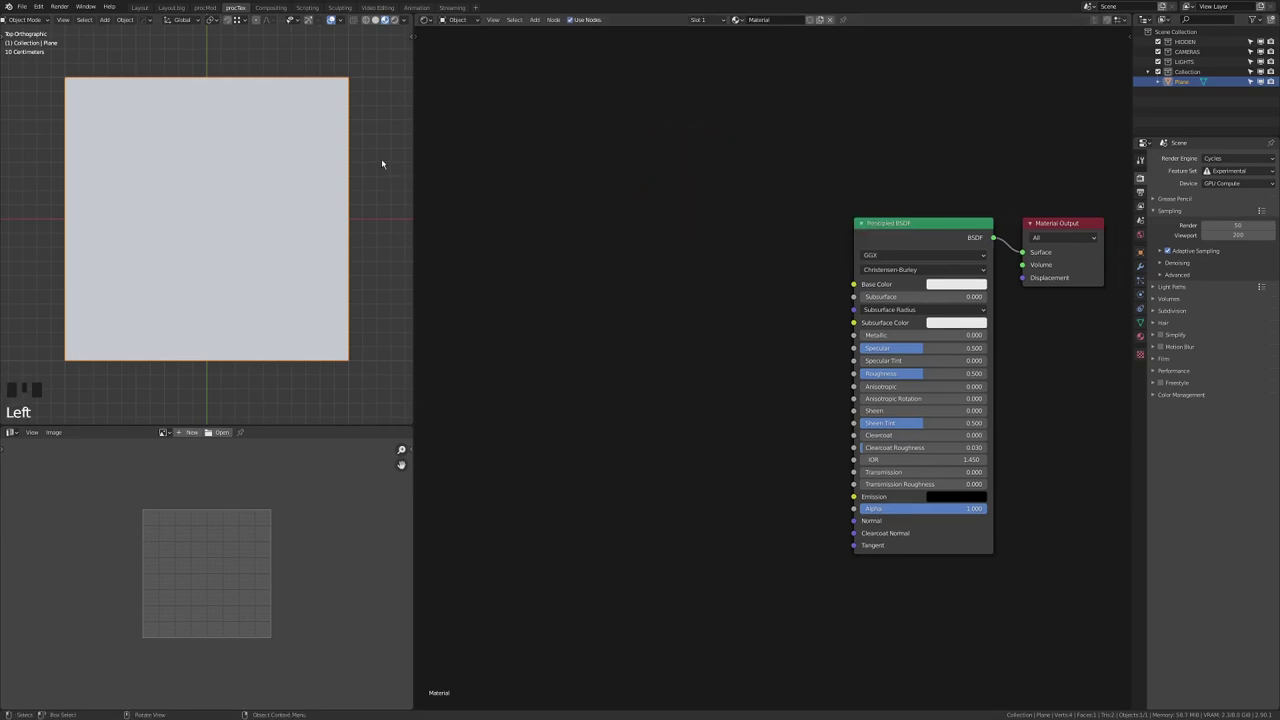
# Step: Search the add-on preferences for "FxNode", enable the FxNodes for Blender add-on and close the preferences
pyautogui.click(38, 7)
pyautogui.click(58, 157)
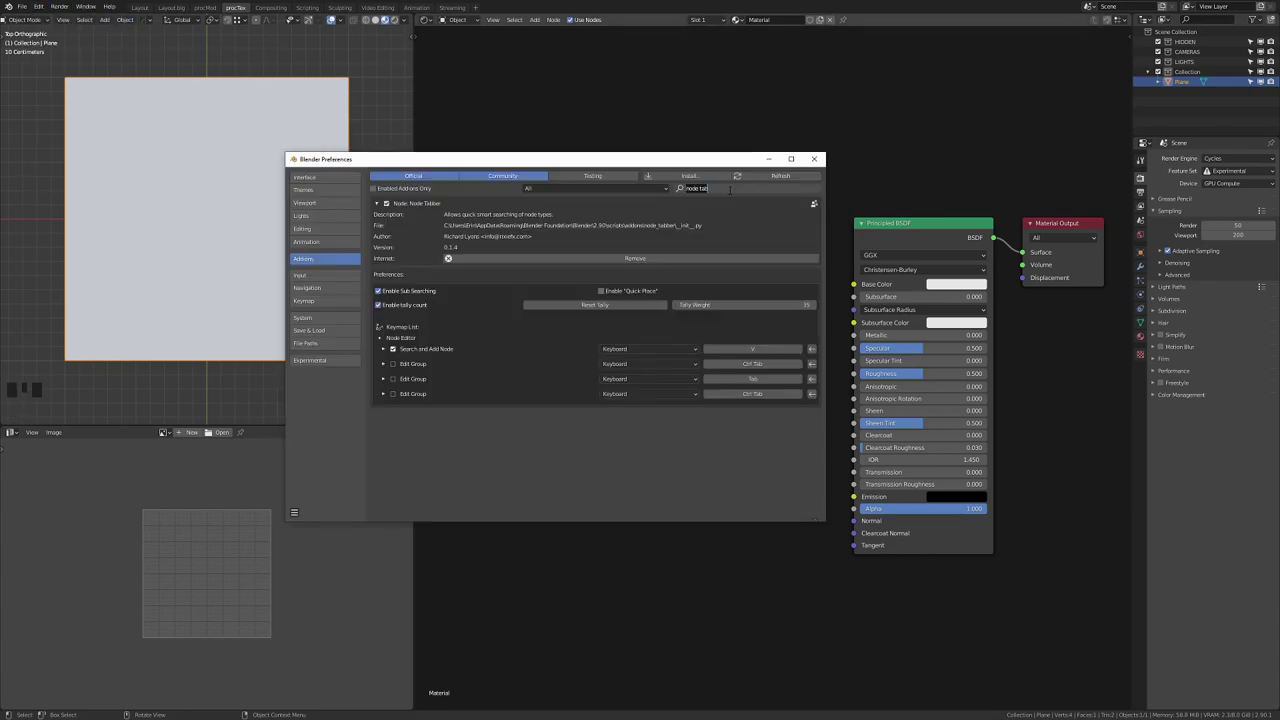
pyautogui.write('FxNode')
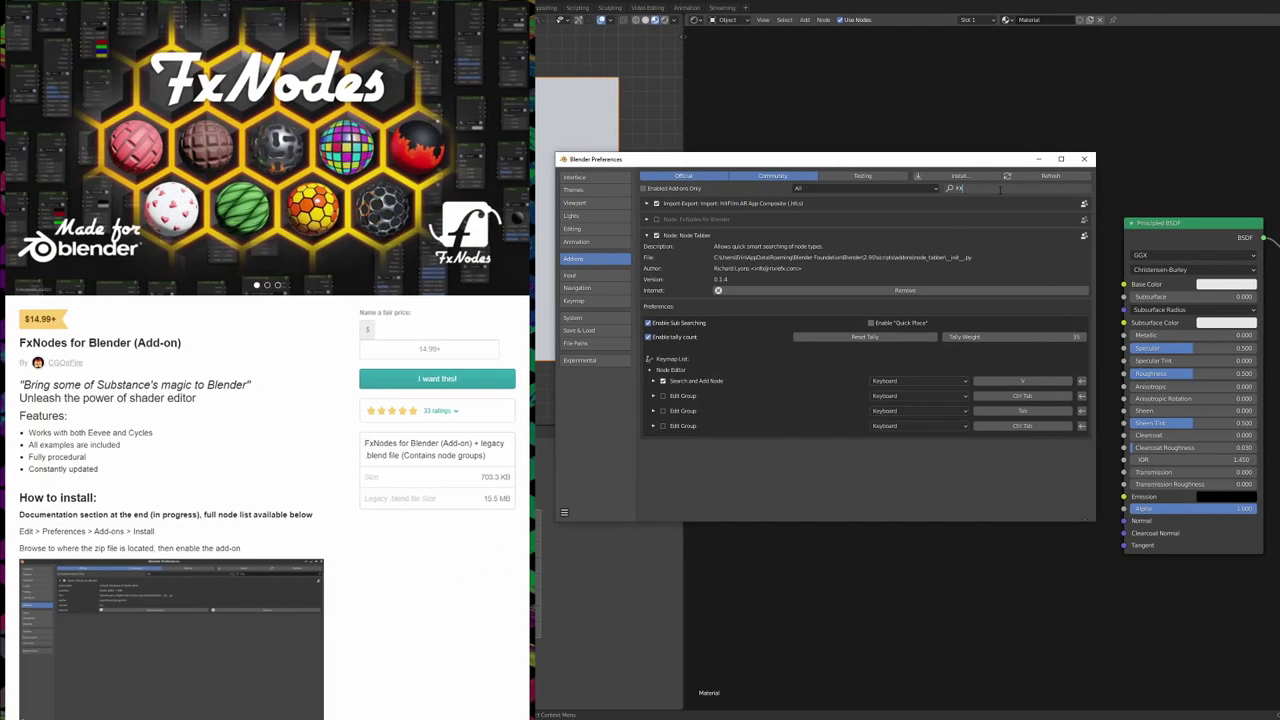
pyautogui.press('Return')
pyautogui.click(656, 204)
pyautogui.click(647, 204)
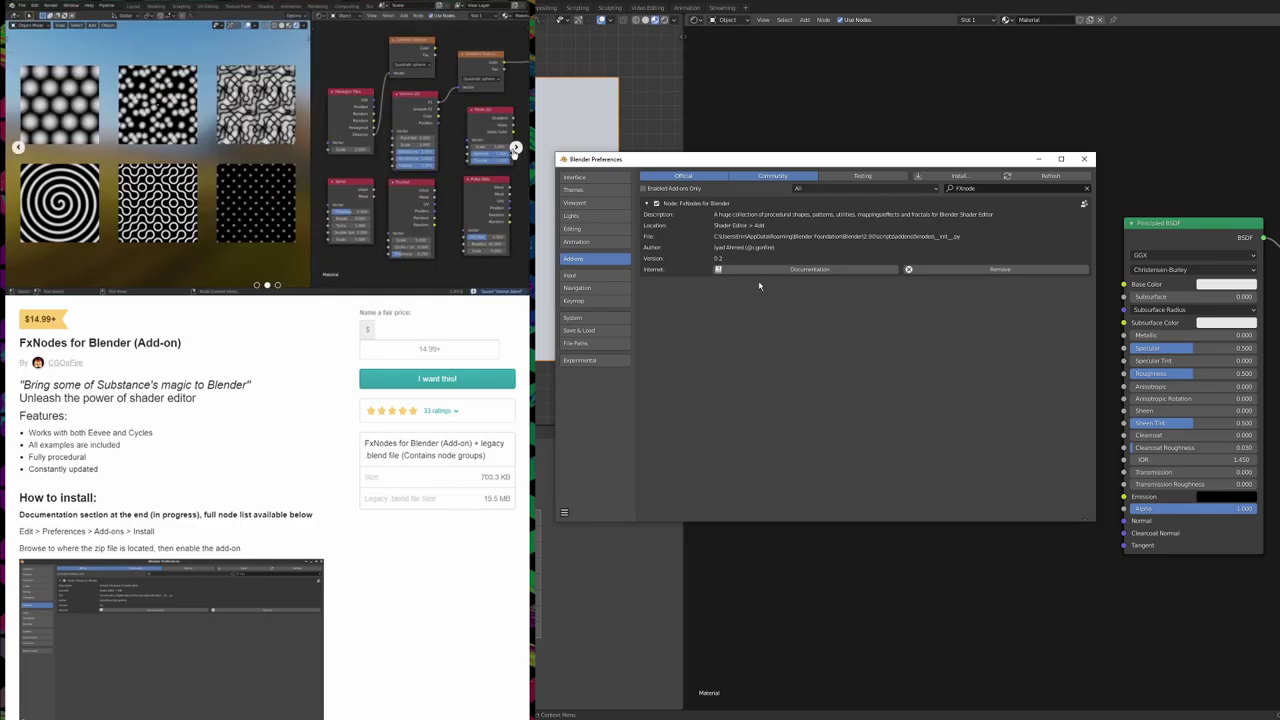
pyautogui.click(1083, 159)
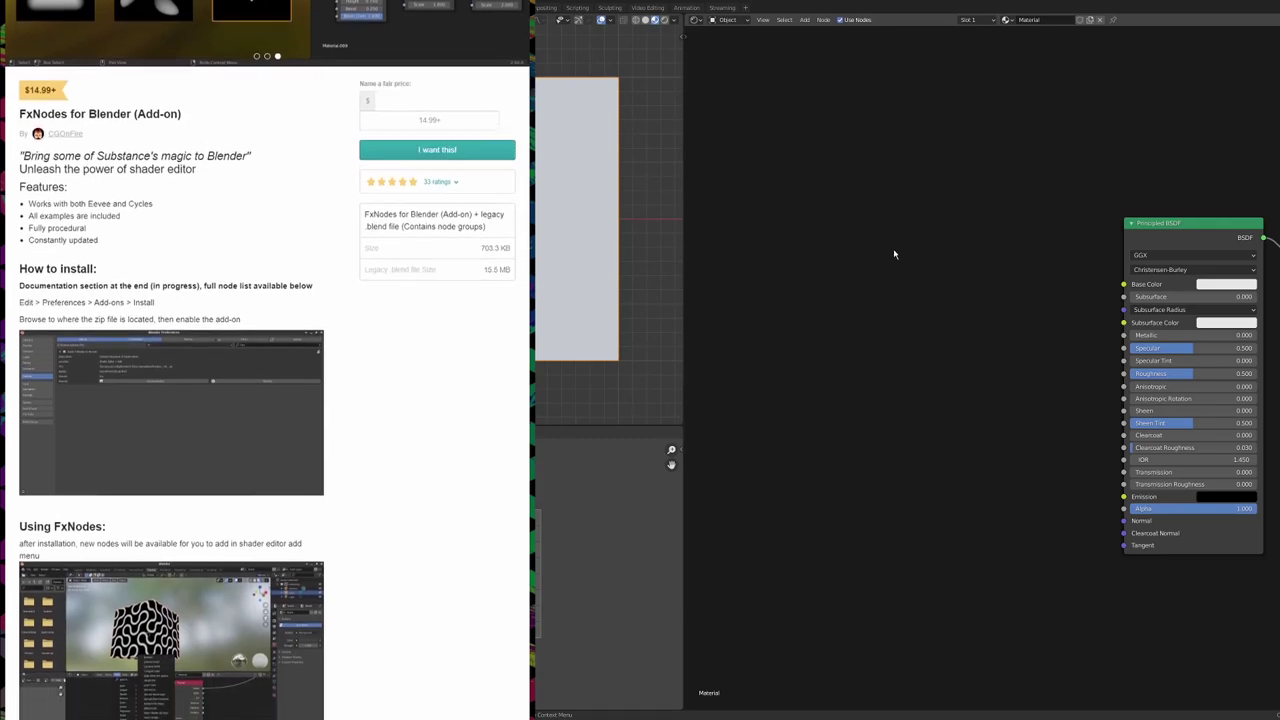
# Step: Browse the FxNodes categories, add a Linear Gradient node left of the Principled BSDF and preview its Value output
pyautogui.hotkey('shift', 'a')
pyautogui.moveTo(906, 364)
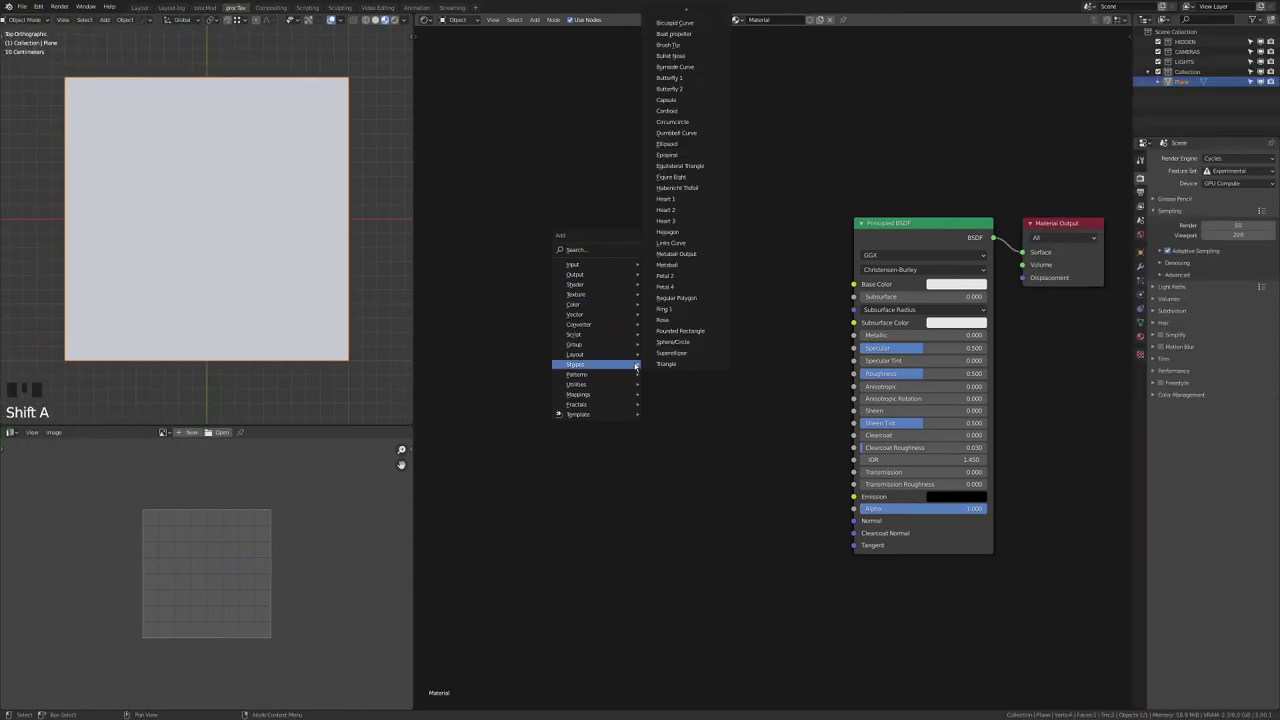
pyautogui.scroll(20, 679, 368)
pyautogui.scroll(-20, 679, 368)
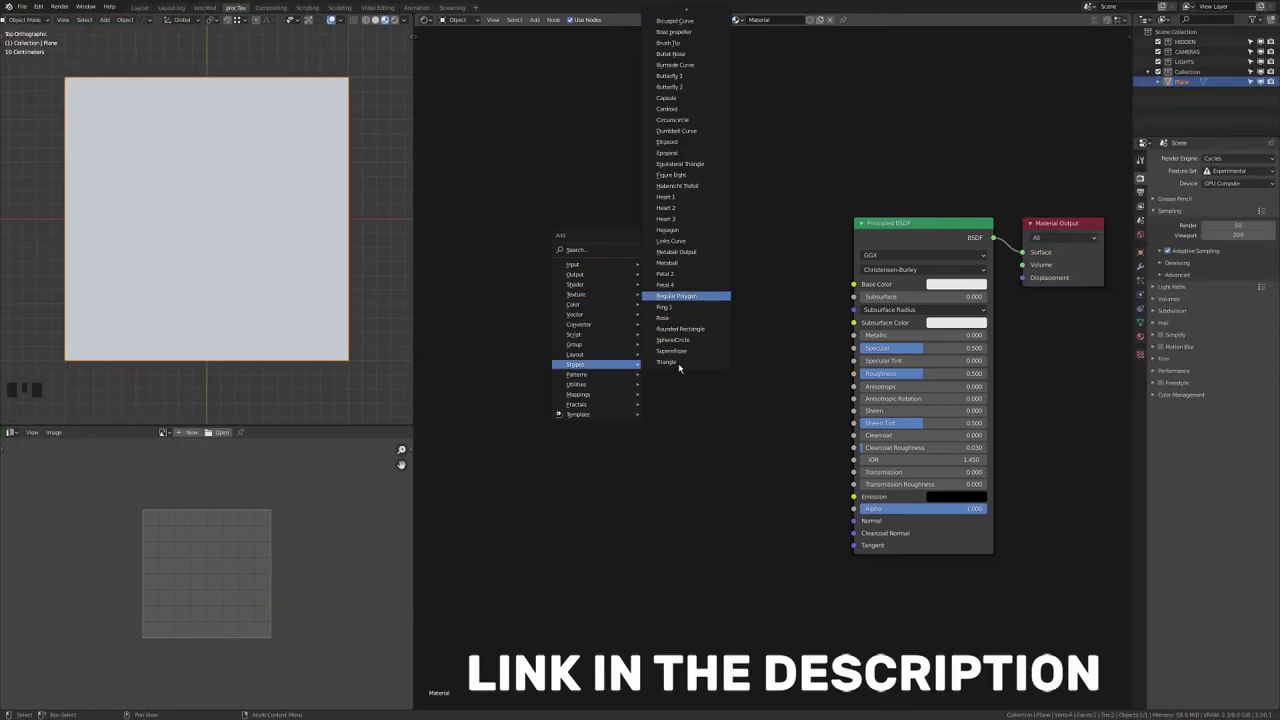
pyautogui.moveTo(579, 377)
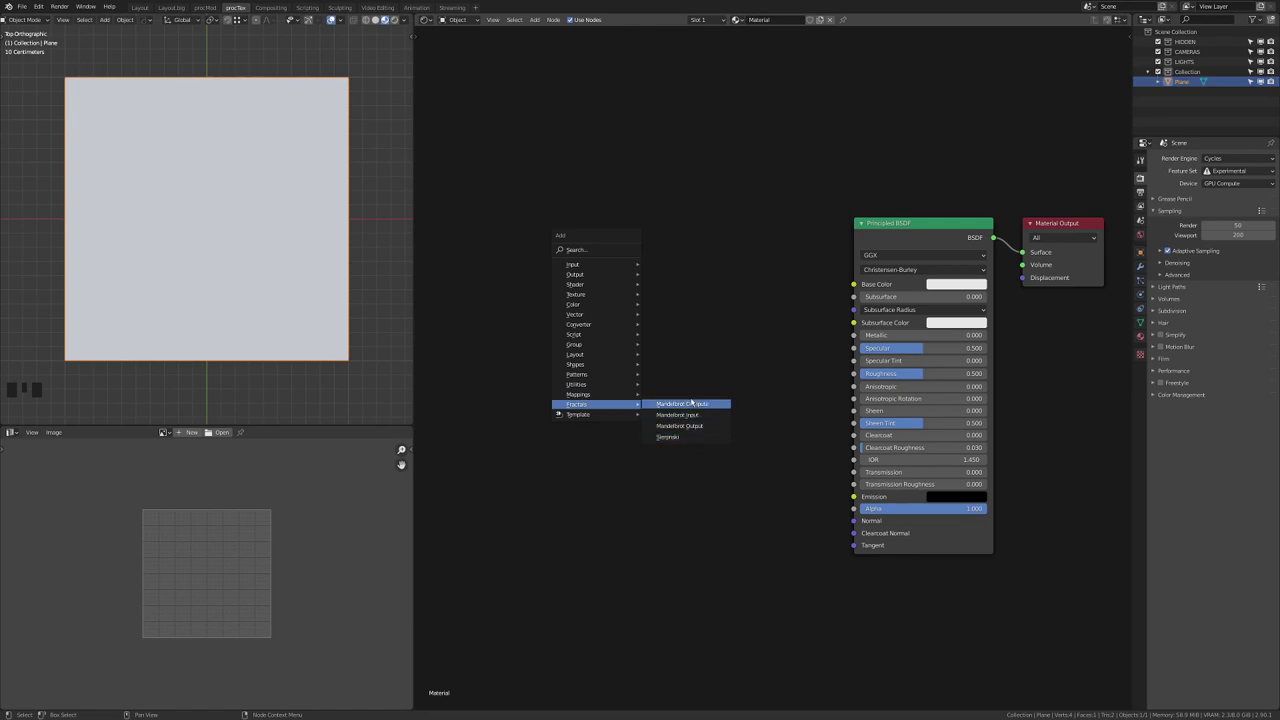
pyautogui.click(667, 437)
pyautogui.moveTo(616, 322); pyautogui.dragTo(603, 199)
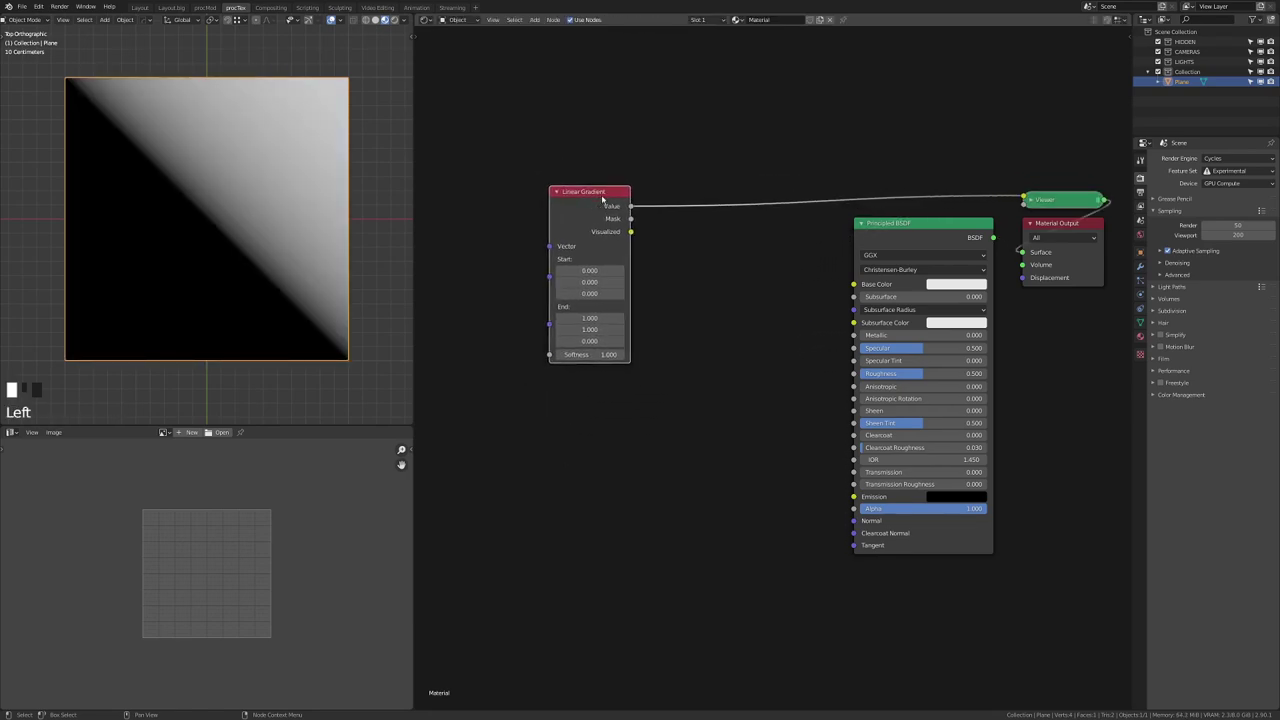
# Step: Preview the Linear Gradient's Visualized output and set its End vector to 0.350, 0.200, 0.000
pyautogui.keyDown('ctrl'); pyautogui.keyDown('shift'); pyautogui.click(591, 218); pyautogui.keyUp('shift'); pyautogui.keyUp('ctrl')
pyautogui.keyDown('ctrl'); pyautogui.keyDown('shift'); pyautogui.click(591, 218); pyautogui.keyUp('shift'); pyautogui.keyUp('ctrl')
pyautogui.keyDown('ctrl'); pyautogui.keyDown('shift'); pyautogui.click(591, 218); pyautogui.keyUp('shift'); pyautogui.keyUp('ctrl')
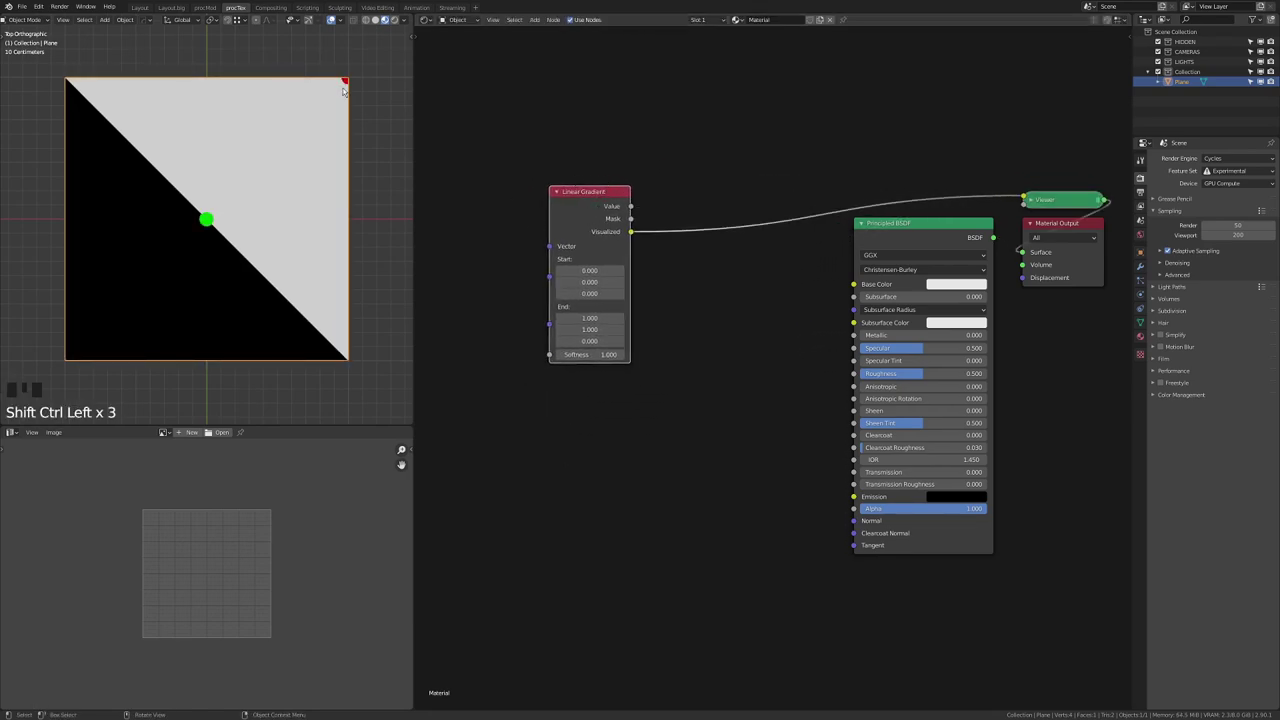
pyautogui.keyDown('shift'); pyautogui.moveTo(591, 318); pyautogui.dragTo(548, 329); pyautogui.keyUp('shift')
# Step: Preview the Linear Gradient node's Value and Visualized outputs on the plane to compare them
pyautogui.keyDown('ctrl'); pyautogui.keyDown('shift'); pyautogui.click(604, 201); pyautogui.keyUp('shift'); pyautogui.keyUp('ctrl')
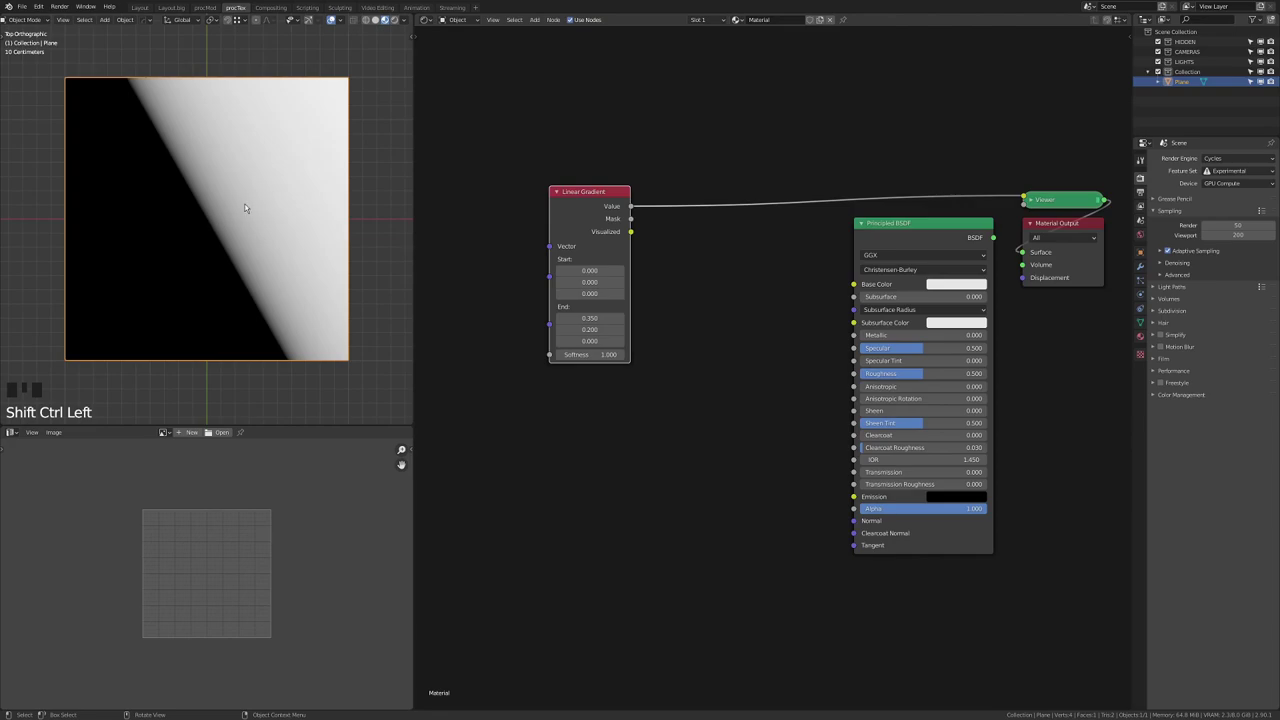
pyautogui.keyDown('ctrl'); pyautogui.keyDown('shift'); pyautogui.click(511, 218); pyautogui.keyUp('shift'); pyautogui.keyUp('ctrl')
pyautogui.keyDown('ctrl'); pyautogui.keyDown('shift'); pyautogui.click(511, 218); pyautogui.keyUp('shift'); pyautogui.keyUp('ctrl')
pyautogui.keyDown('ctrl'); pyautogui.keyDown('shift'); pyautogui.click(511, 218); pyautogui.keyUp('shift'); pyautogui.keyUp('ctrl')
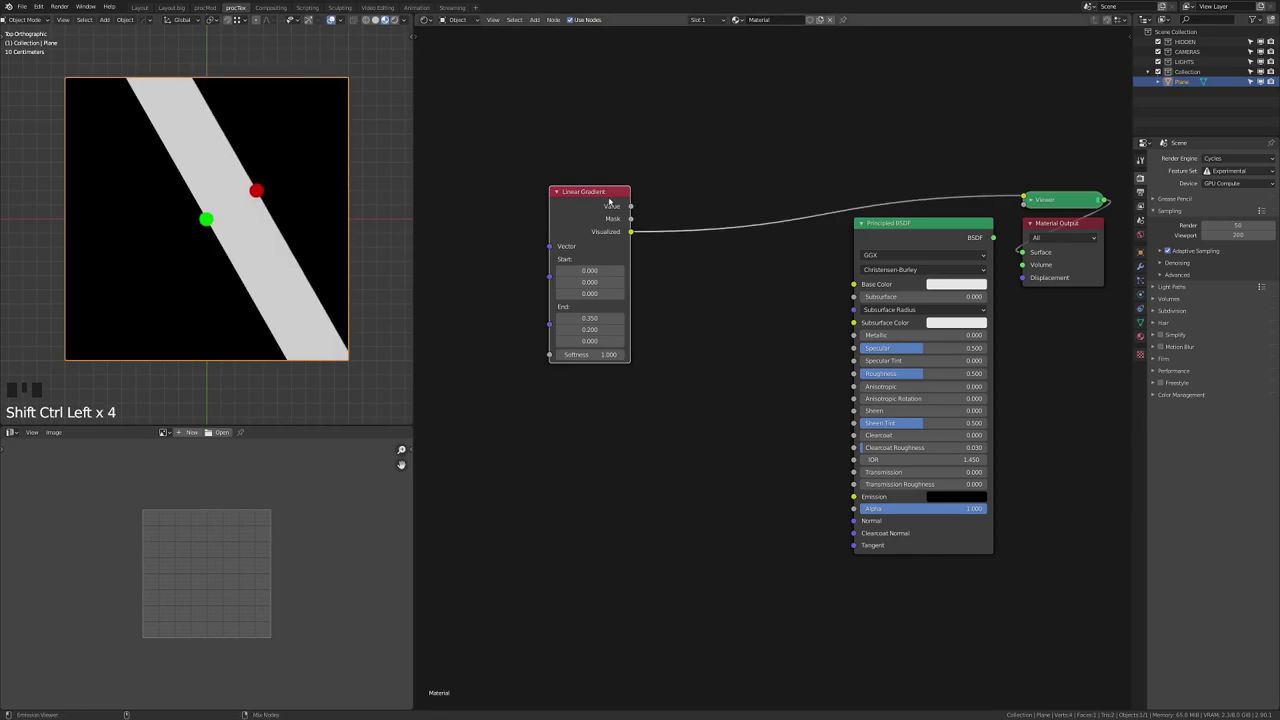
pyautogui.keyDown('ctrl'); pyautogui.keyDown('shift'); pyautogui.click(511, 218); pyautogui.keyUp('shift'); pyautogui.keyUp('ctrl')
# Step: Replace the Linear Gradient node with a Knurling pattern node and preview its Height output on the plane
pyautogui.press('x')
pyautogui.hotkey('shift', 'a')
pyautogui.moveTo(617, 228)
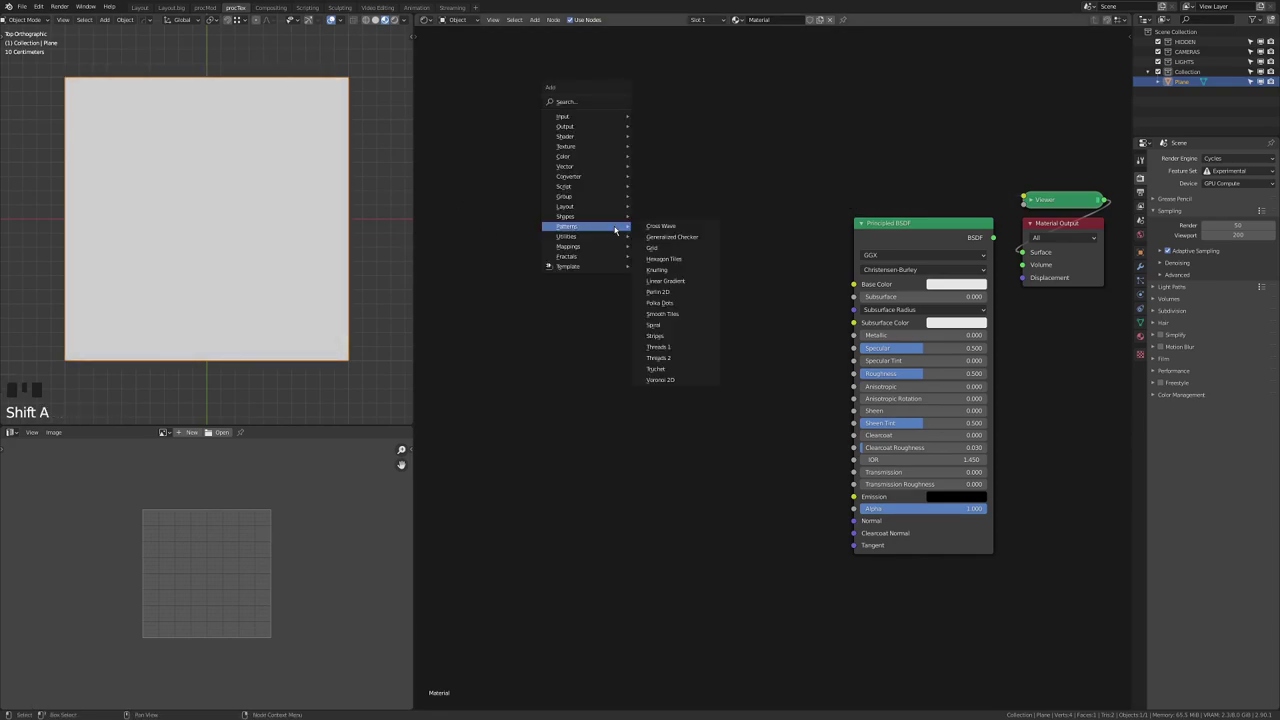
pyautogui.click(668, 270)
pyautogui.click(581, 291)
pyautogui.keyDown('ctrl'); pyautogui.keyDown('shift'); pyautogui.click(581, 291); pyautogui.keyUp('shift'); pyautogui.keyUp('ctrl')
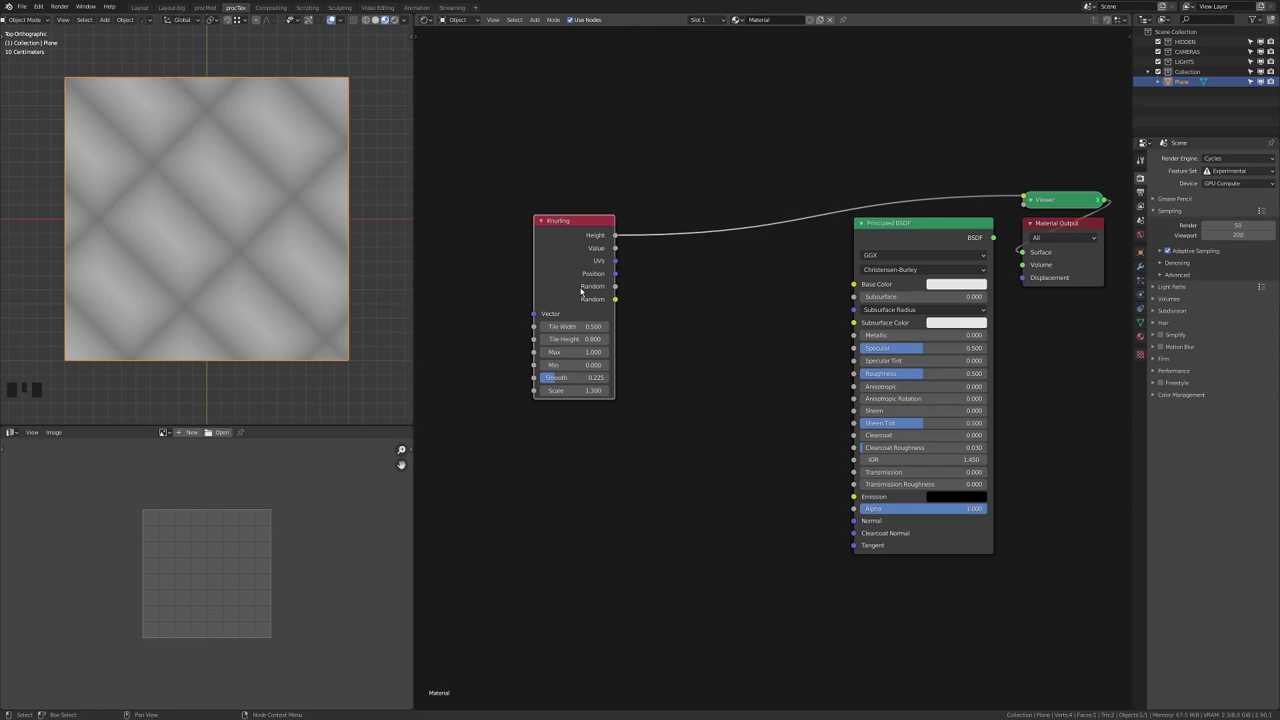
pyautogui.hotkey('shift', 'a')
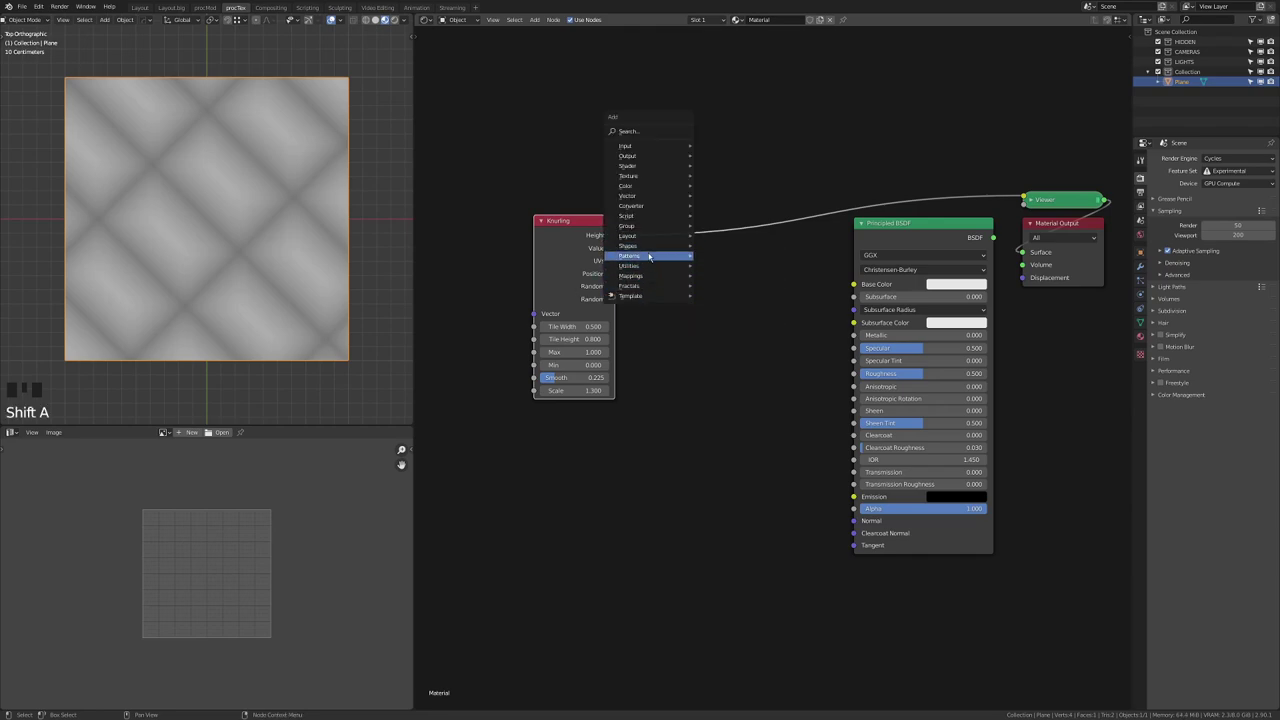
pyautogui.moveTo(650, 286)
pyautogui.click(712, 375)
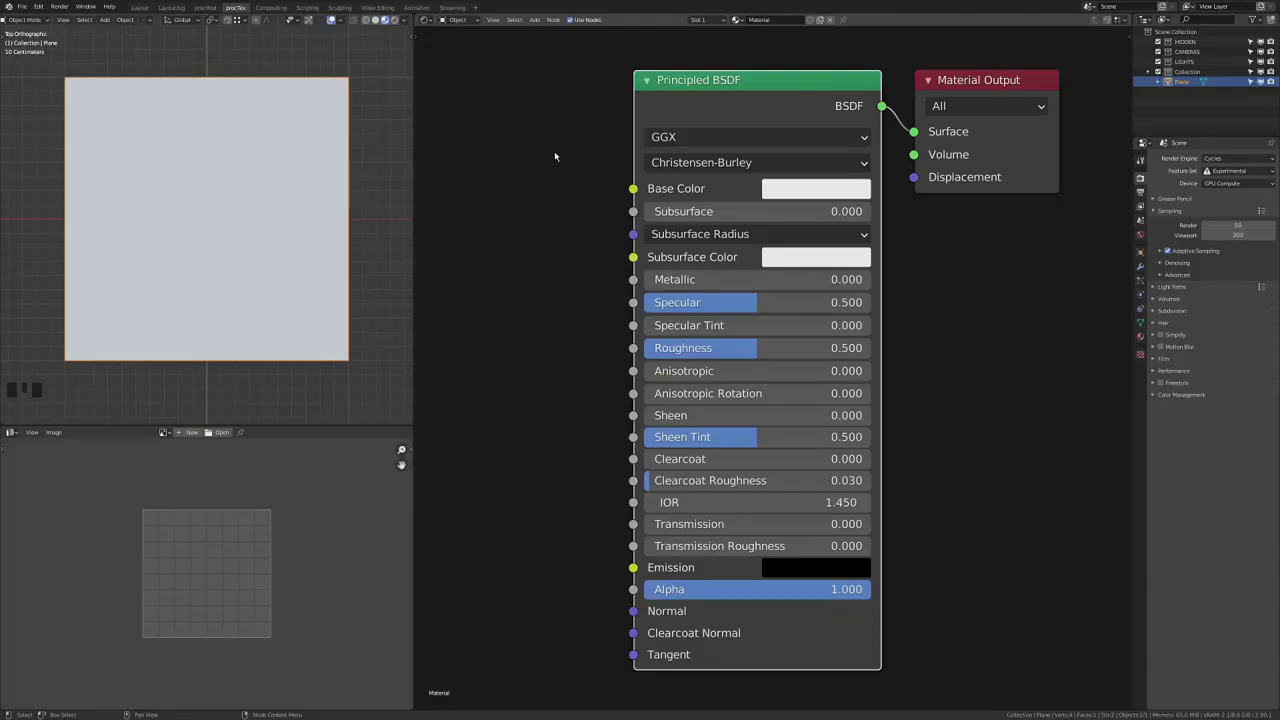
# Step: Add a Texture Coordinate node well to the left of the Principled BSDF
pyautogui.moveTo(536, 137); pyautogui.dragTo(746, 173, button='middle')
pyautogui.scroll(-2, 632, 172)
pyautogui.moveTo(605, 180); pyautogui.dragTo(639, 188, button='middle')
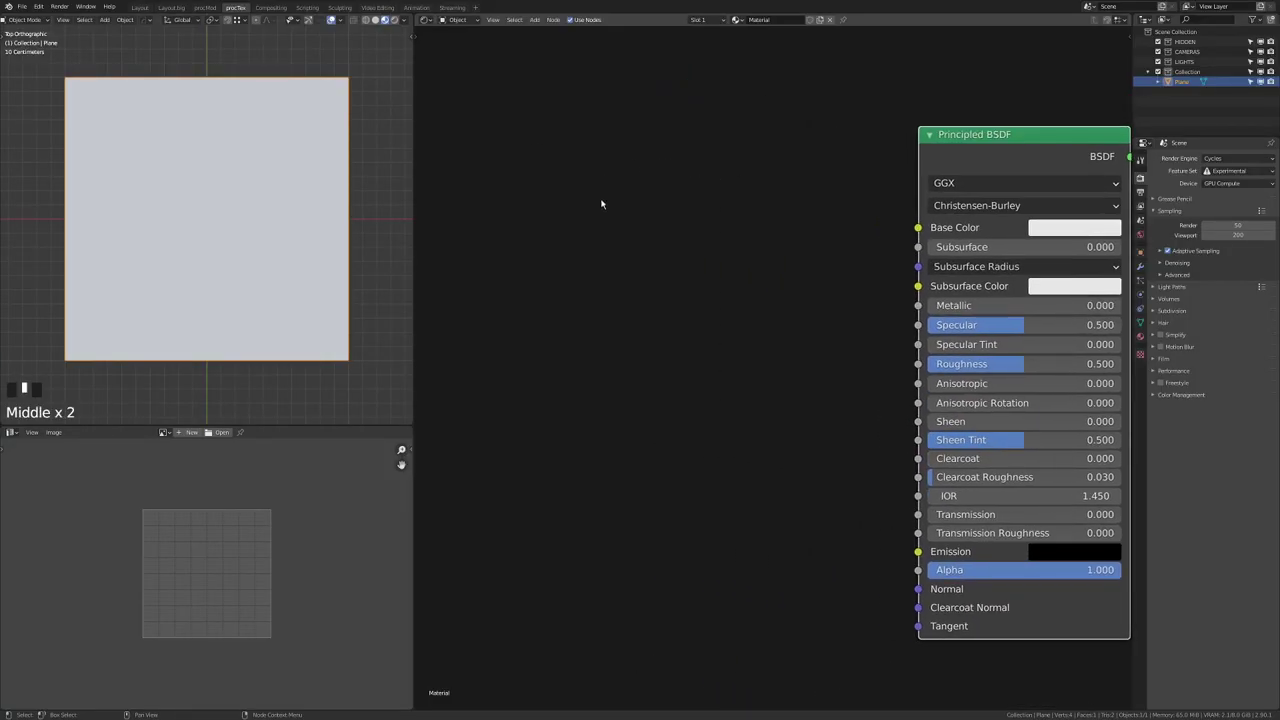
pyautogui.hotkey('shift', 'a')
pyautogui.moveTo(591, 86)
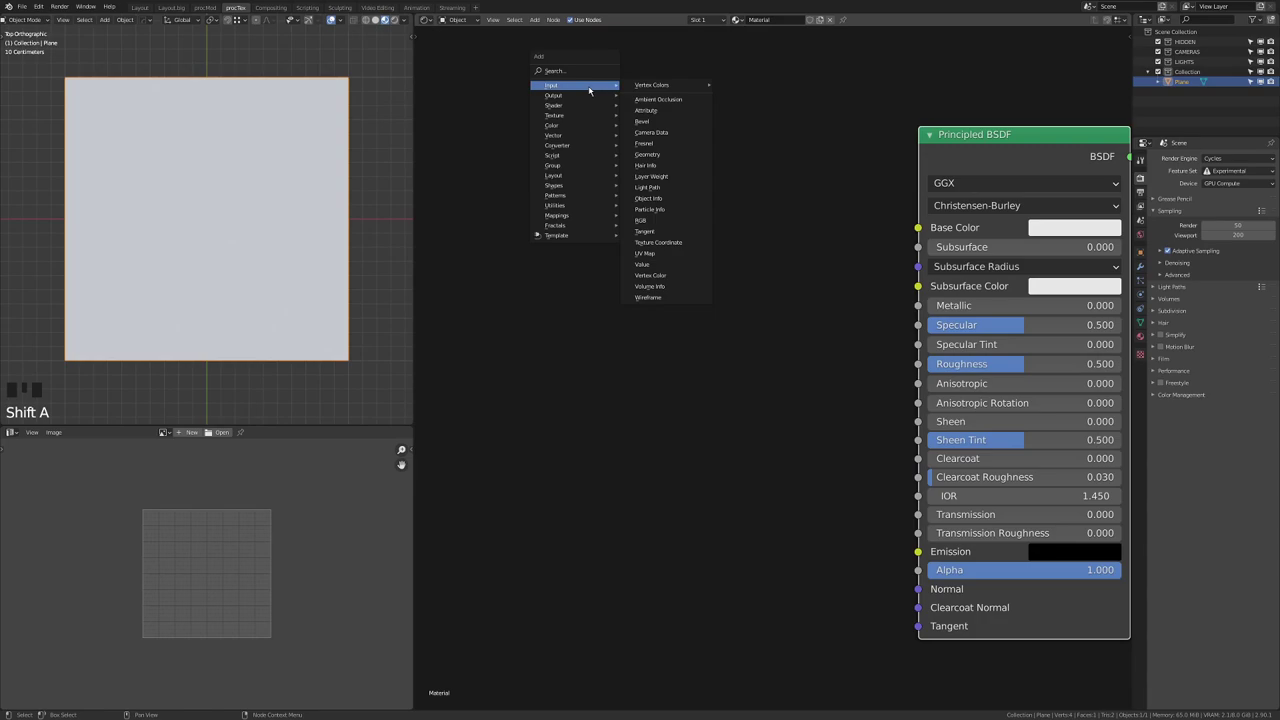
pyautogui.click(693, 243)
pyautogui.click(490, 185)
# Step: Cycle the preview through the Texture Coordinate node's outputs until the UV output is shown on the plane
pyautogui.keyDown('ctrl'); pyautogui.keyDown('shift'); pyautogui.click(545, 193); pyautogui.keyUp('shift'); pyautogui.keyUp('ctrl')
pyautogui.keyDown('ctrl'); pyautogui.keyDown('shift'); pyautogui.click(545, 193); pyautogui.keyUp('shift'); pyautogui.keyUp('ctrl')
pyautogui.keyDown('ctrl'); pyautogui.keyDown('shift'); pyautogui.click(545, 193); pyautogui.keyUp('shift'); pyautogui.keyUp('ctrl')
pyautogui.keyDown('ctrl'); pyautogui.keyDown('shift'); pyautogui.click(545, 193); pyautogui.keyUp('shift'); pyautogui.keyUp('ctrl')
pyautogui.keyDown('ctrl'); pyautogui.keyDown('shift'); pyautogui.click(545, 193); pyautogui.keyUp('shift'); pyautogui.keyUp('ctrl')
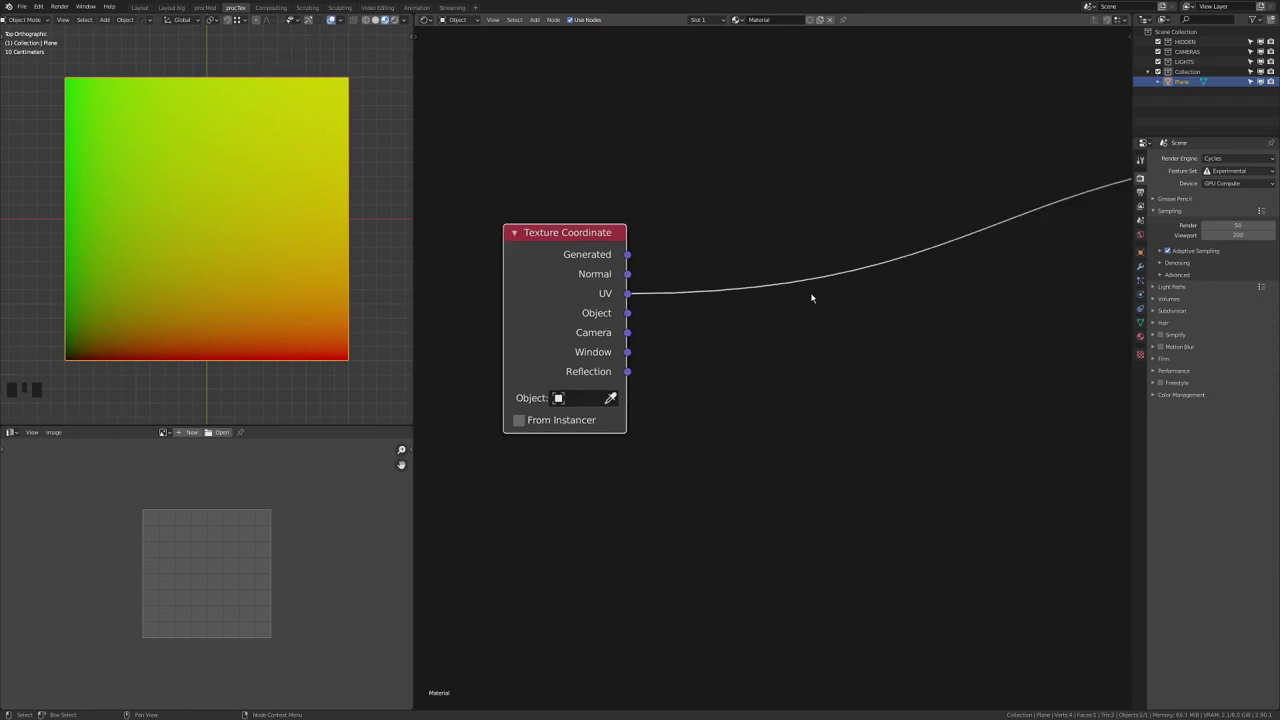
# Step: Insert a Vector Math node set to Scale on the Texture Coordinate's UV link and set its Scale to 5
pyautogui.hotkey('shift', 'a')
pyautogui.click(880, 484)
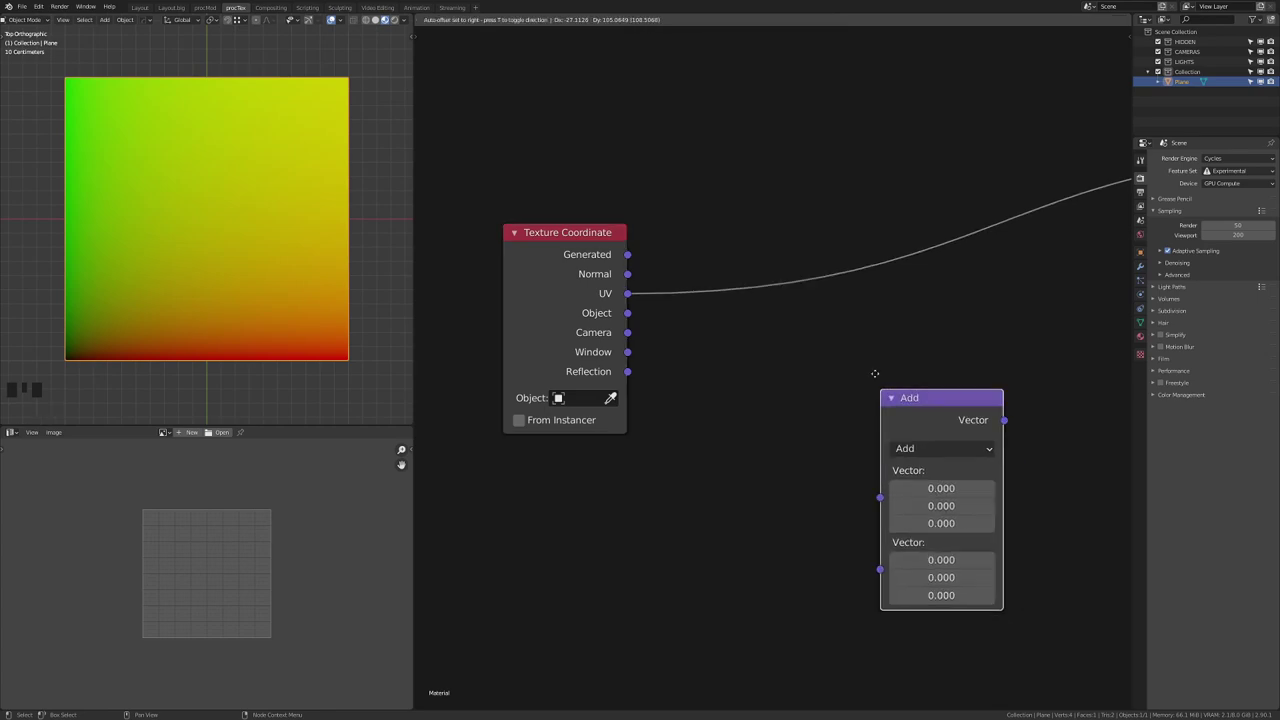
pyautogui.click(695, 205)
pyautogui.click(757, 279)
pyautogui.click(770, 516)
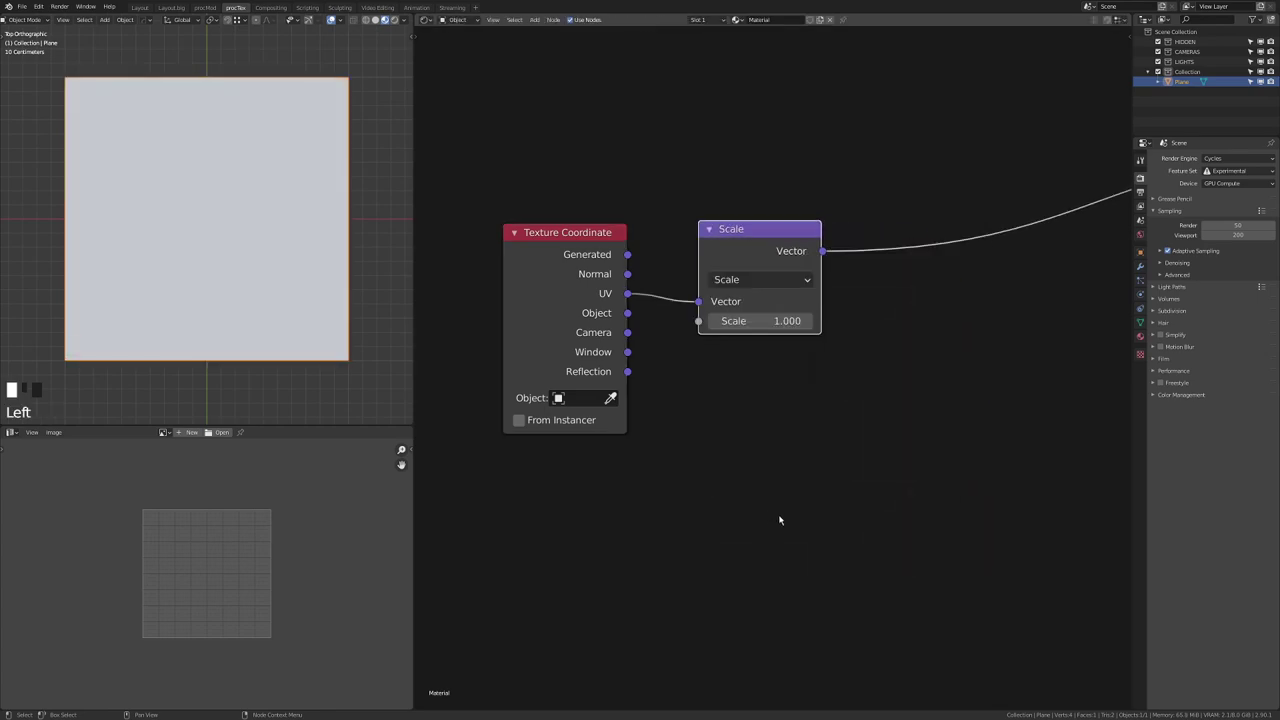
pyautogui.doubleClick(760, 320)
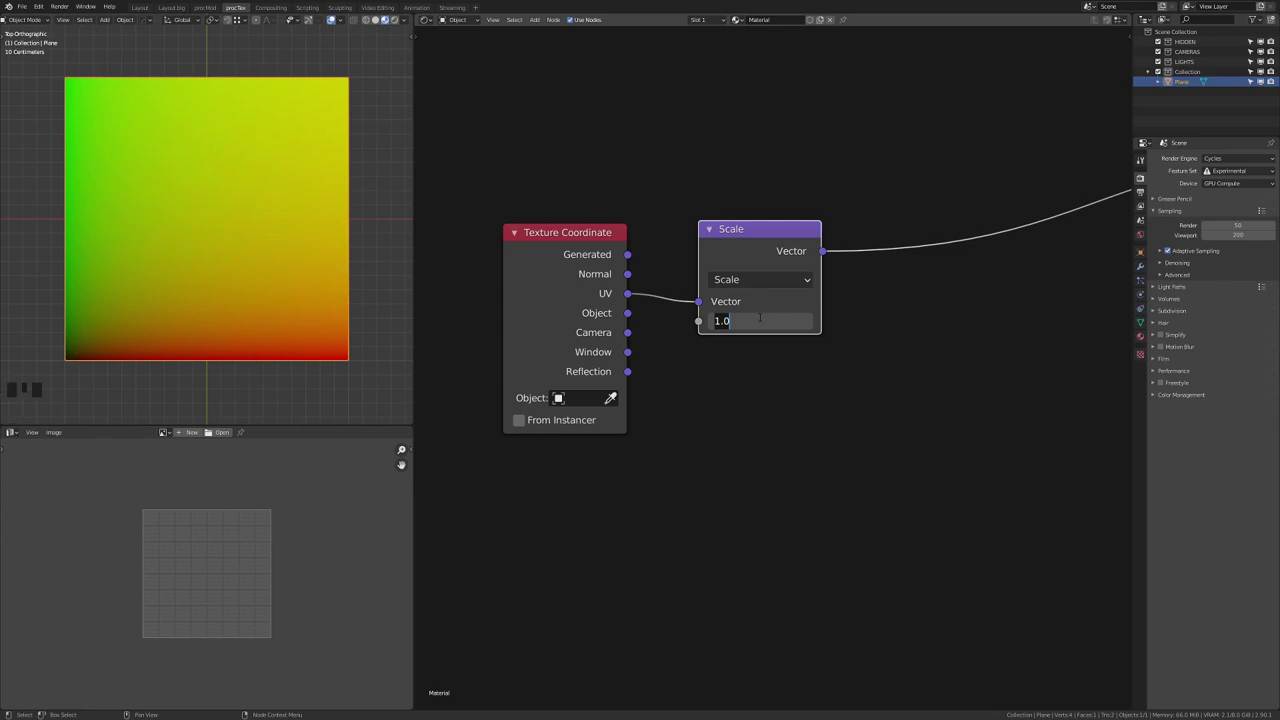
pyautogui.write('5')
pyautogui.press('Return')
# Step: Duplicate the Scale node onto its output link and change the copy's operation to Fraction
pyautogui.moveTo(724, 238); pyautogui.dragTo(706, 237)
pyautogui.hotkey('shift', 'd')
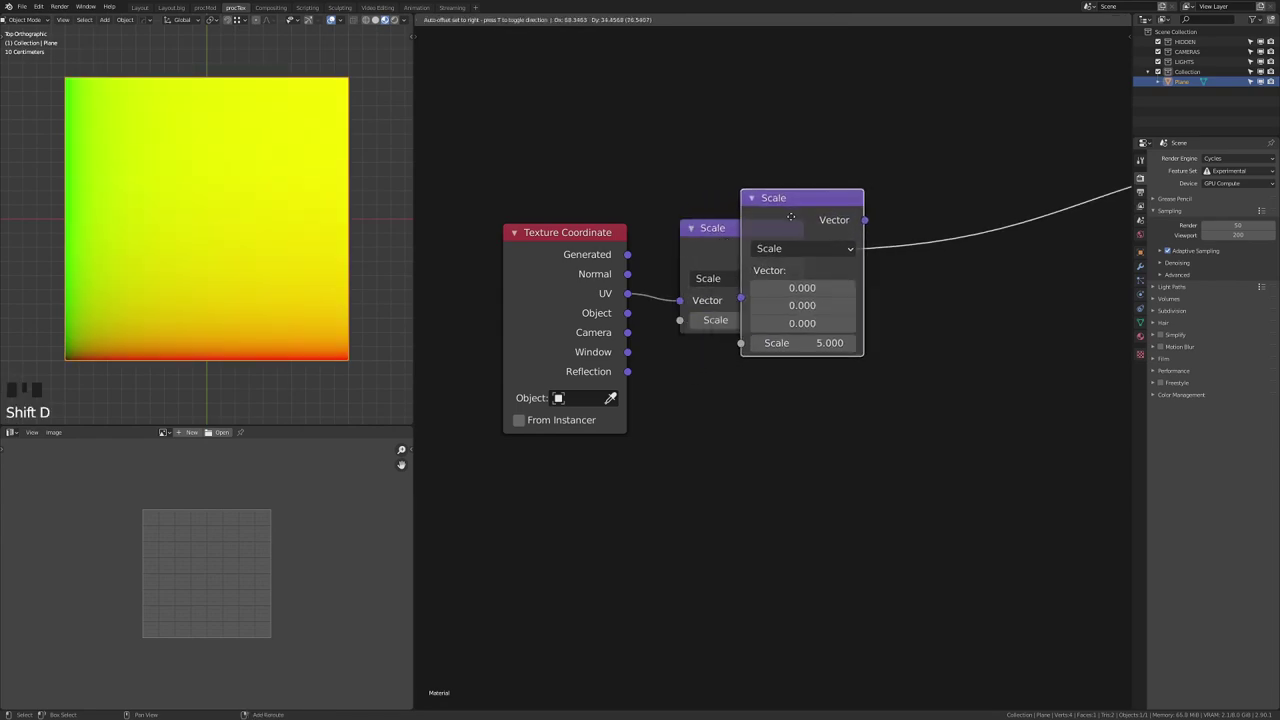
pyautogui.click(891, 232)
pyautogui.click(925, 274)
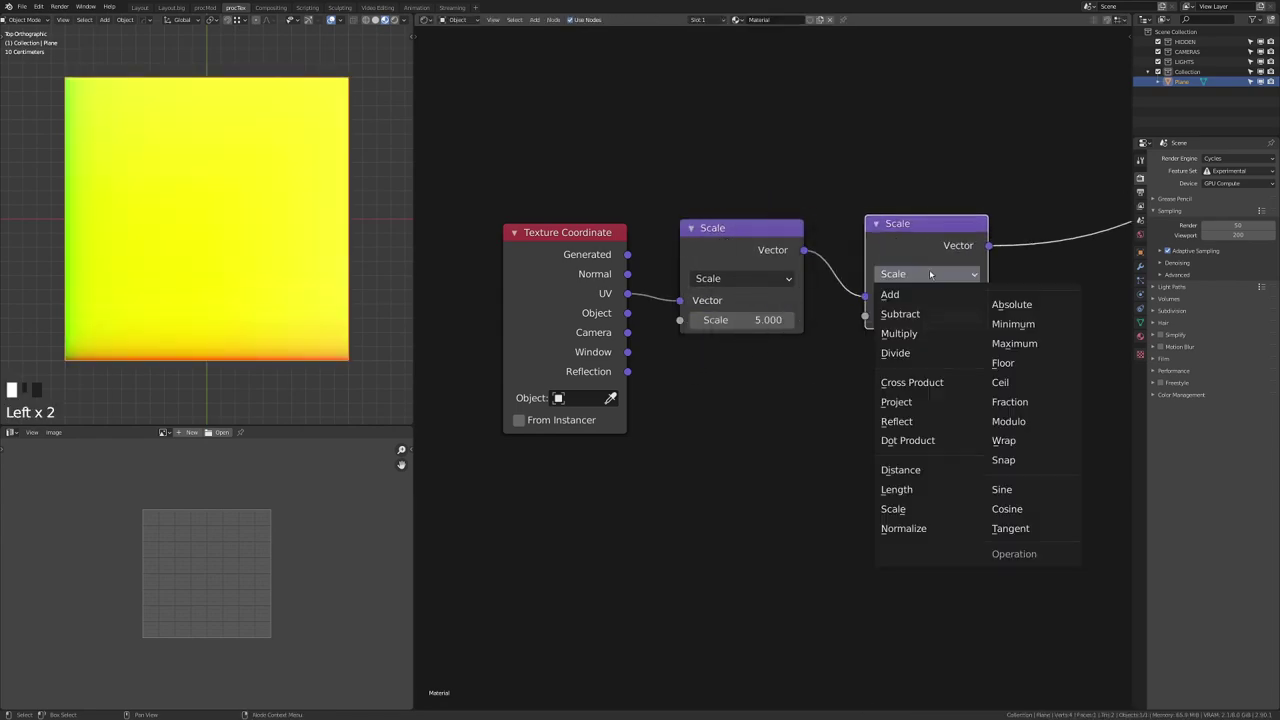
pyautogui.click(1010, 401)
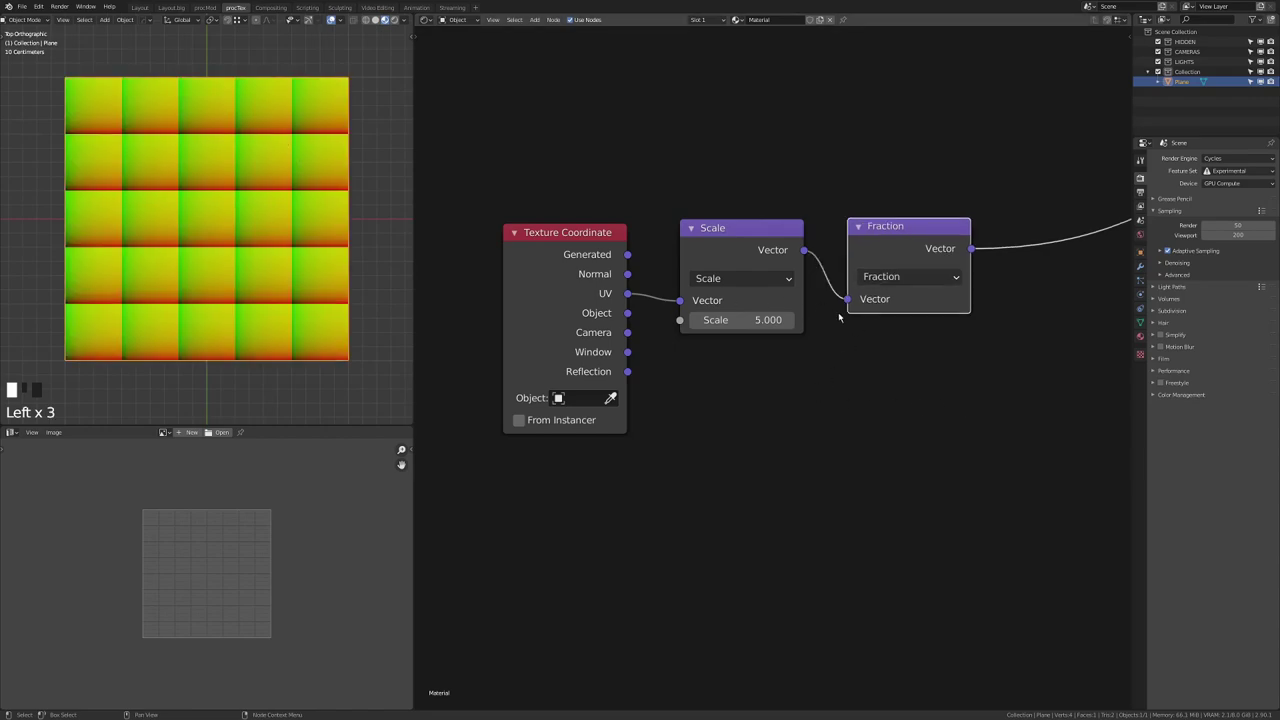
pyautogui.moveTo(707, 416); pyautogui.dragTo(694, 371, button='middle')
pyautogui.press('d')
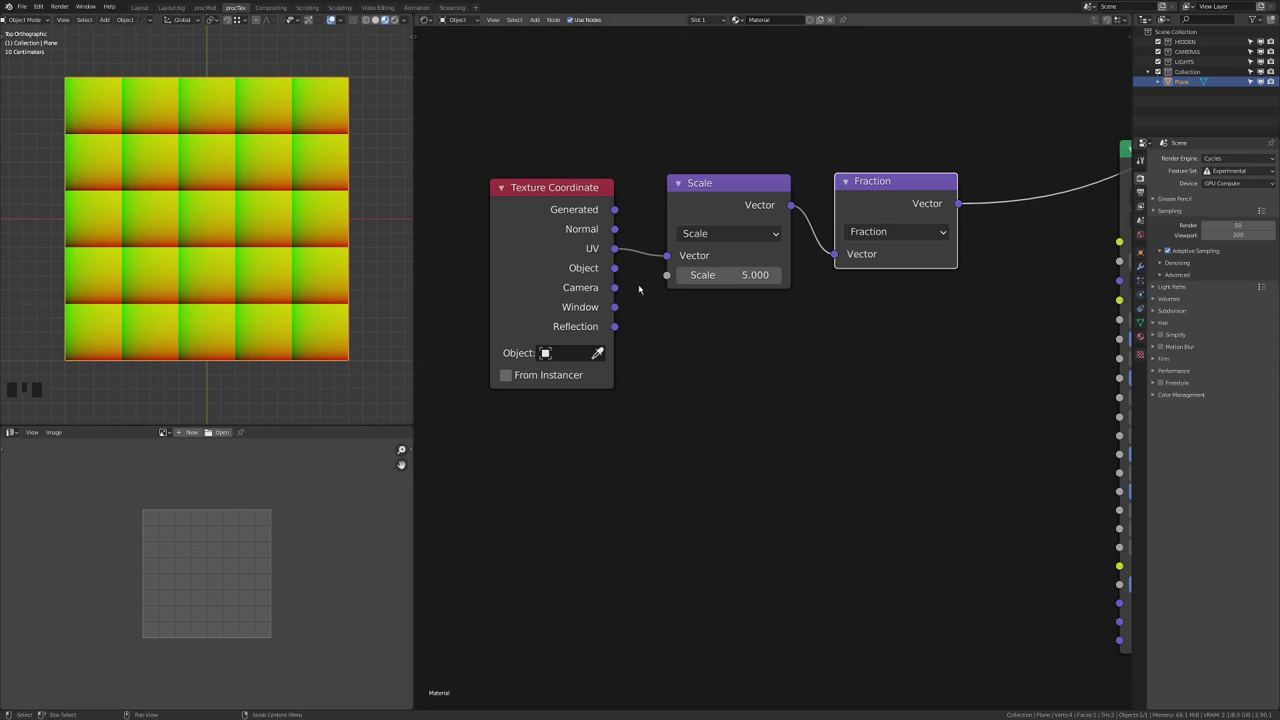
pyautogui.click(609, 274)
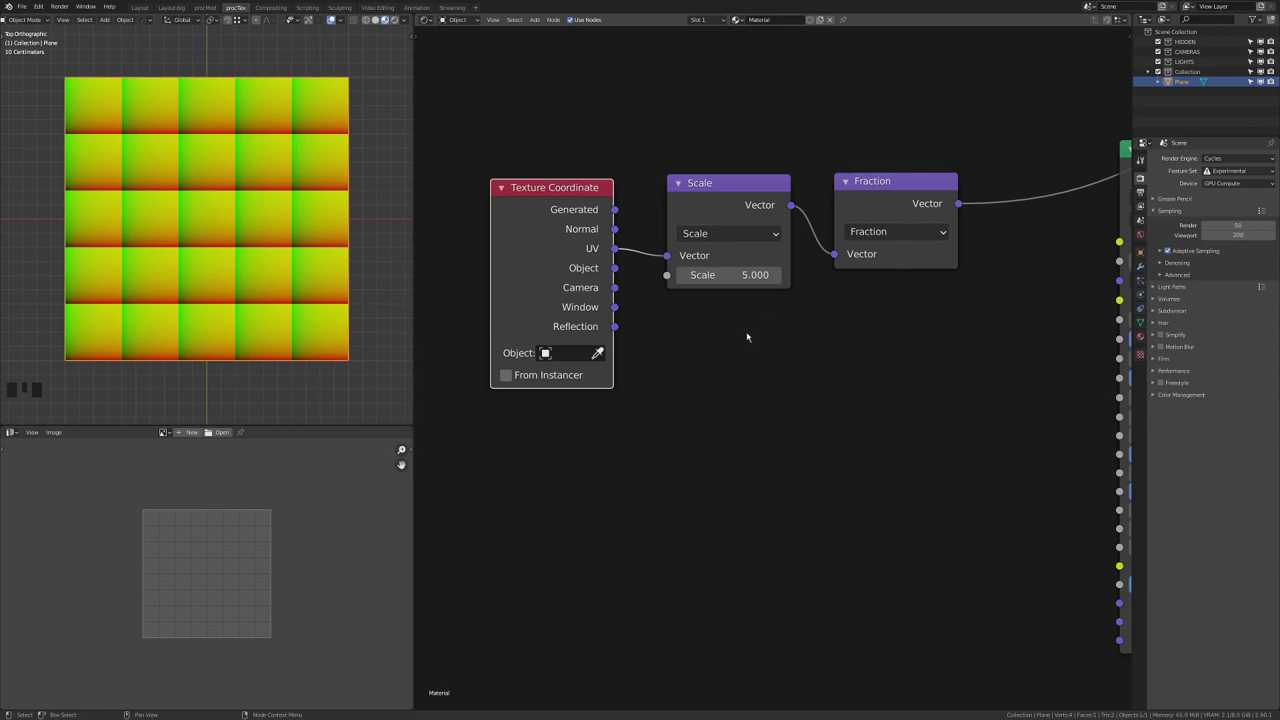
# Step: Insert a Musgrave Texture node on the link after the Fraction node
pyautogui.moveTo(739, 343); pyautogui.dragTo(698, 403, button='middle')
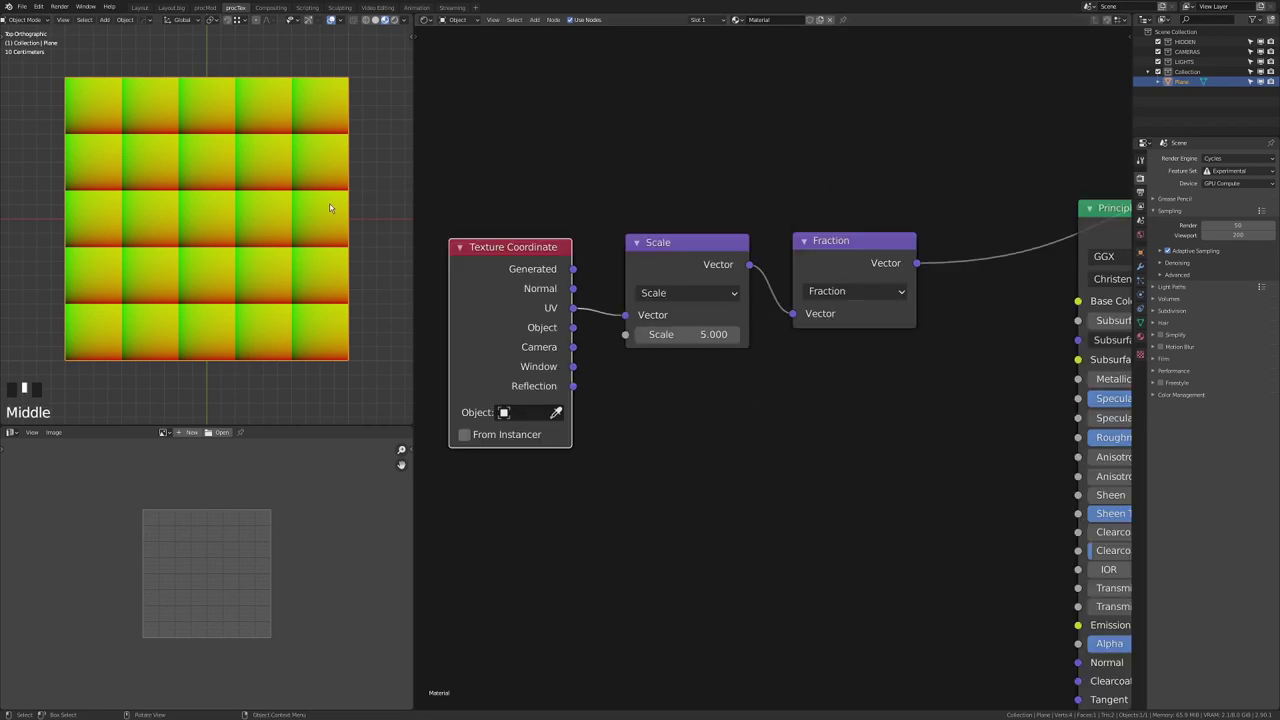
pyautogui.hotkey('shift', 'a')
pyautogui.moveTo(814, 389)
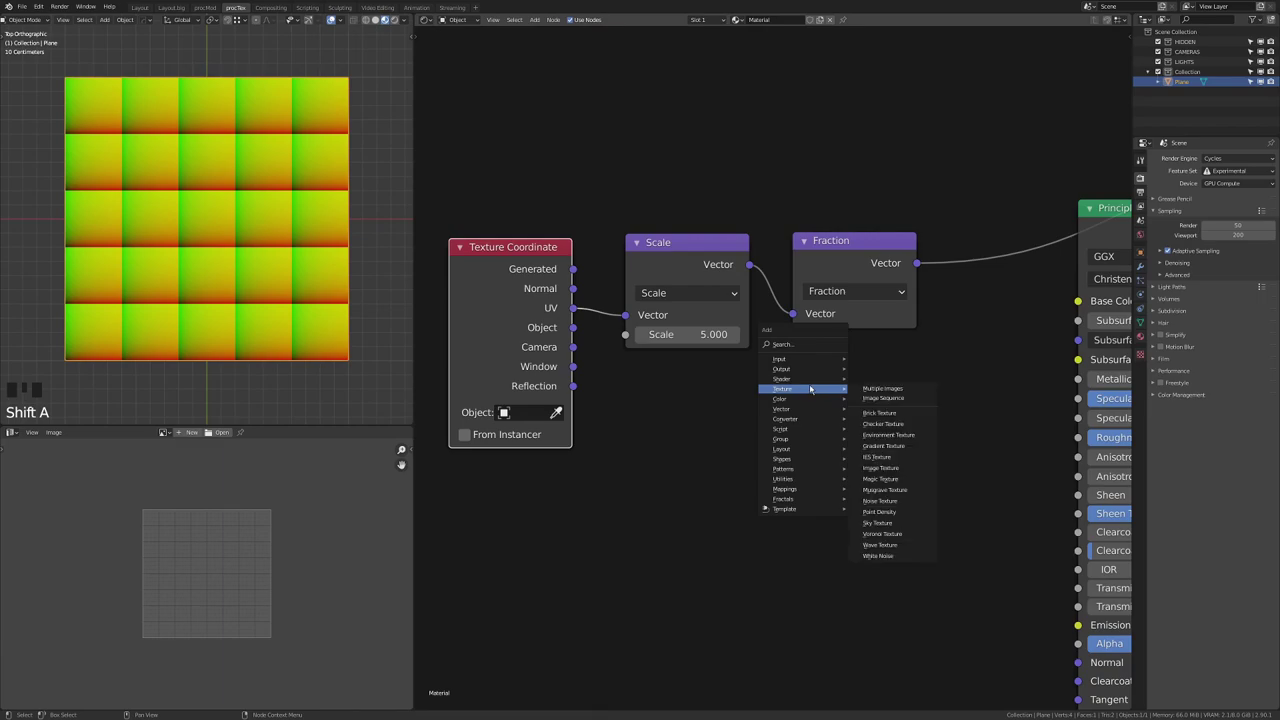
pyautogui.click(880, 492)
pyautogui.click(955, 221)
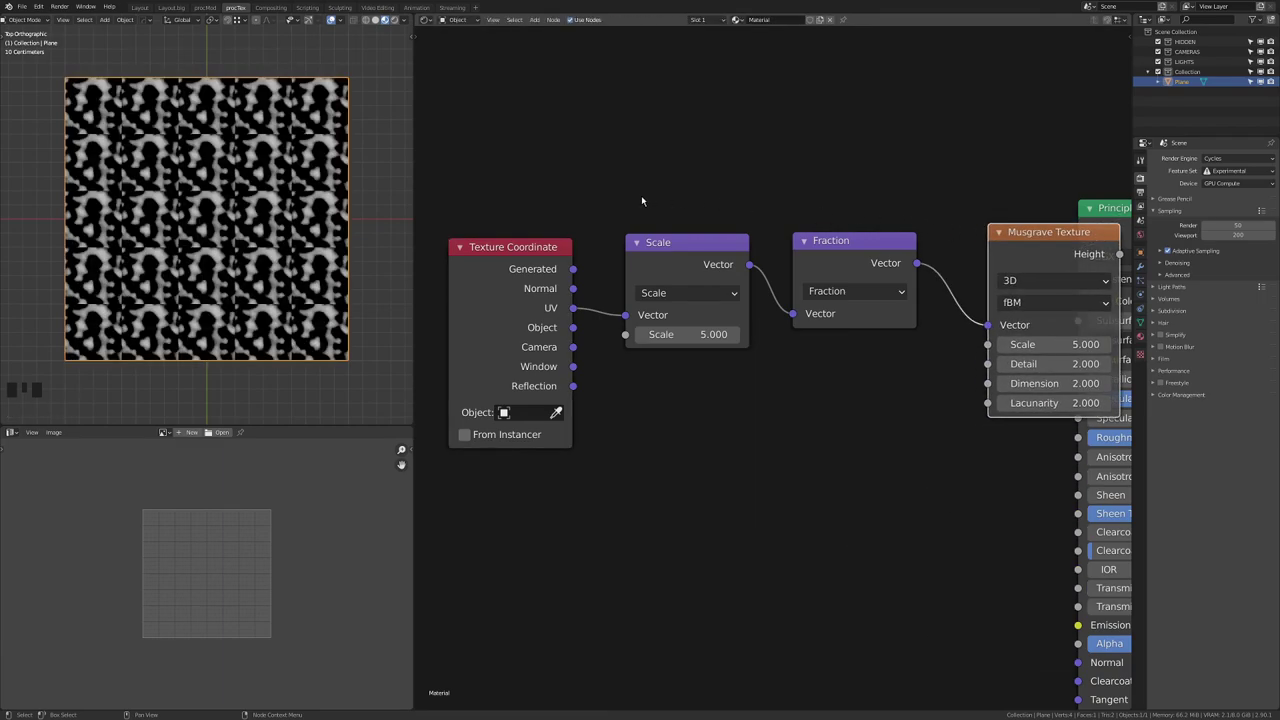
# Step: Shift the node chain away from the Principled BSDF and set the Musgrave Texture's Scale to 3.660
pyautogui.moveTo(545, 197); pyautogui.dragTo(1048, 305)
pyautogui.press('g')
pyautogui.click(935, 312)
pyautogui.keyDown('shift'); pyautogui.moveTo(941, 351); pyautogui.dragTo(905, 351); pyautogui.keyUp('shift')
# Step: Change the Fraction node's operation to Modulo with a second vector of 1, 1, 0
pyautogui.moveTo(732, 415); pyautogui.dragTo(831, 410, button='middle')
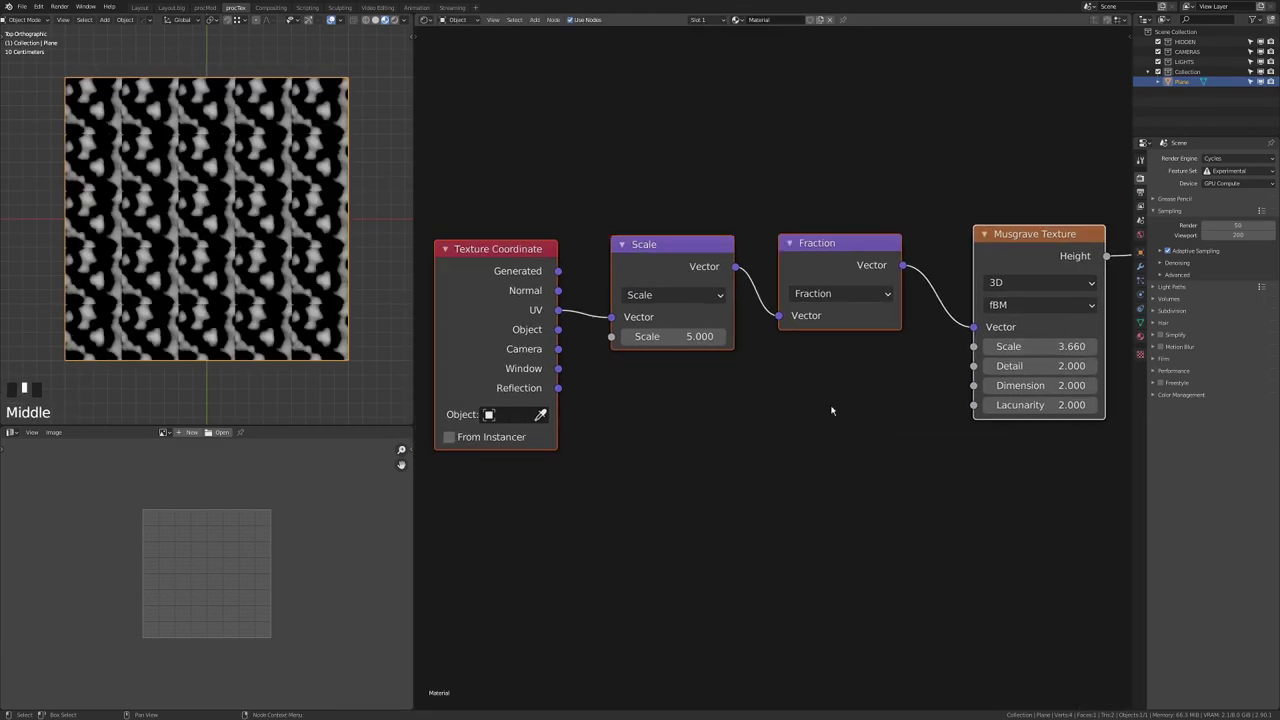
pyautogui.click(840, 292)
pyautogui.click(840, 292)
pyautogui.click(842, 292)
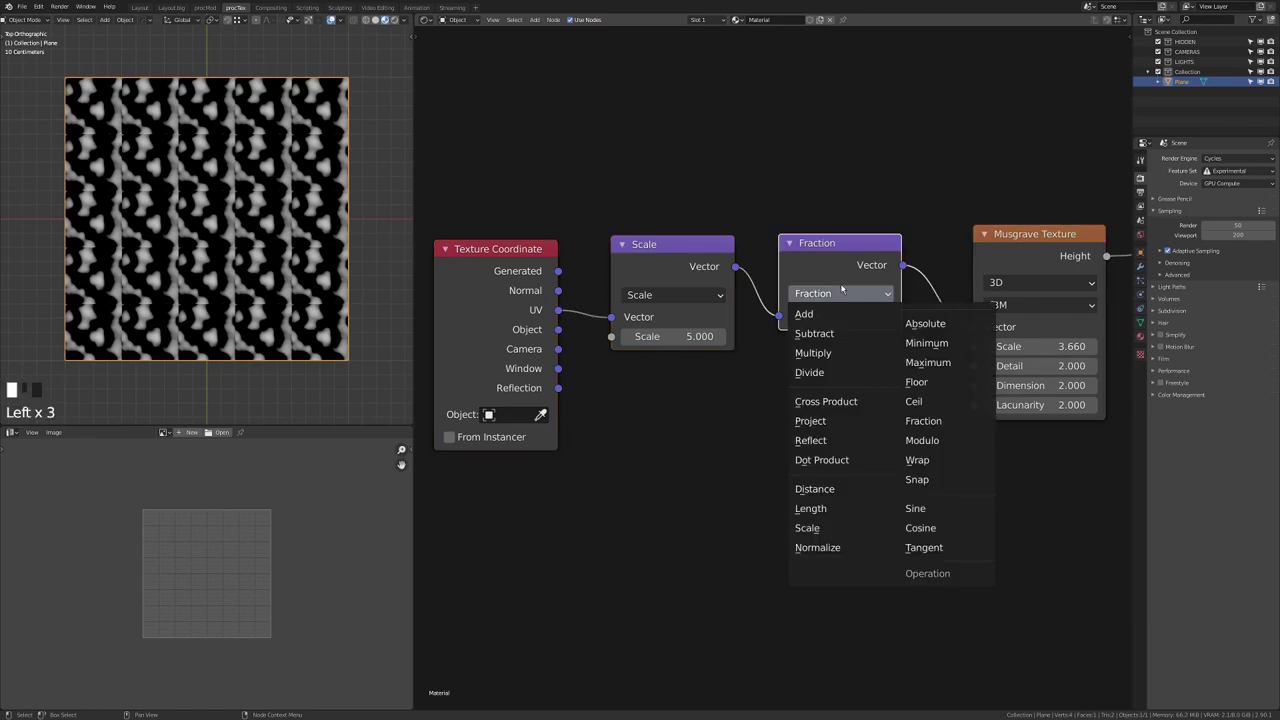
pyautogui.click(967, 438)
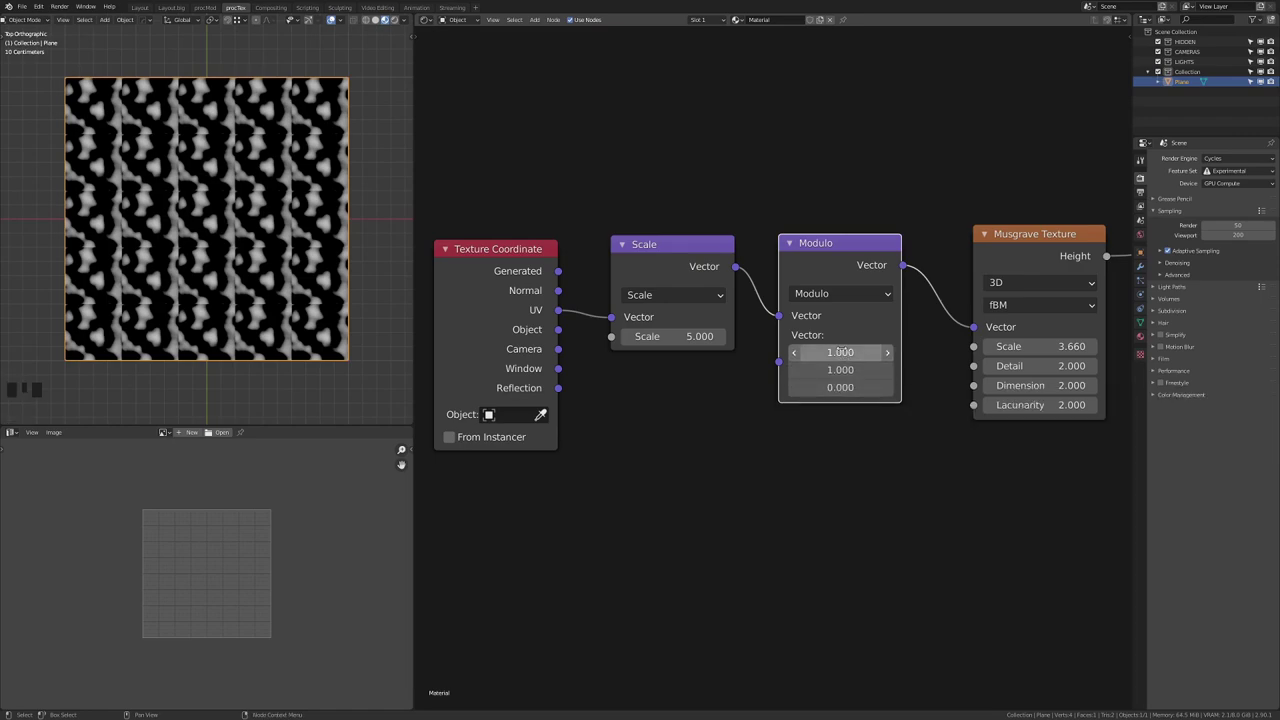
# Step: Set the Modulo node's second vector to 0.620, 1.240, -1.700
pyautogui.moveTo(840, 370)
pyautogui.mouseDown()
pyautogui.moveTo(886, 370)
pyautogui.moveTo(800, 370)
pyautogui.moveTo(848, 370)
pyautogui.moveTo(862, 352)
pyautogui.moveTo(835, 352)
pyautogui.moveTo(866, 352)
pyautogui.moveTo(850, 352)
pyautogui.mouseUp()
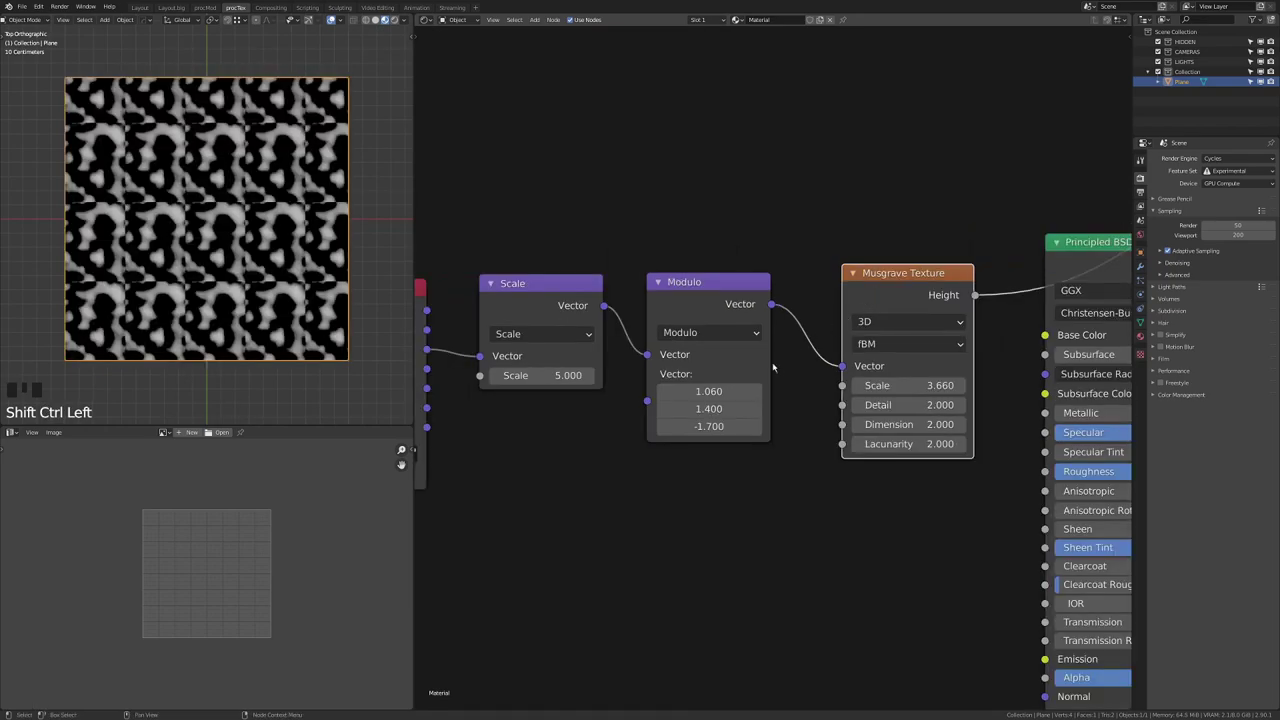
pyautogui.moveTo(774, 366); pyautogui.dragTo(825, 370, button='middle')
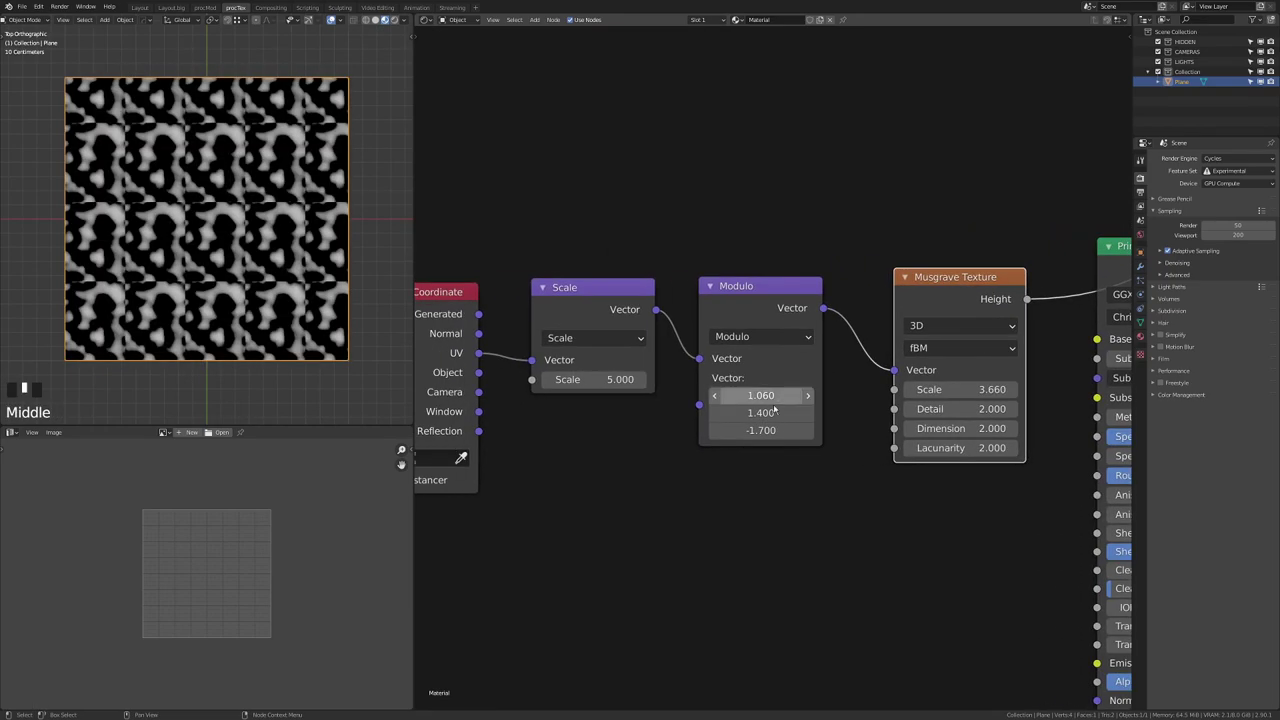
pyautogui.moveTo(772, 412)
pyautogui.keyDown('shift'); pyautogui.mouseDown()
pyautogui.moveTo(820, 412)
pyautogui.moveTo(766, 412)
pyautogui.moveTo(794, 412)
pyautogui.mouseUp(); pyautogui.keyUp('shift')
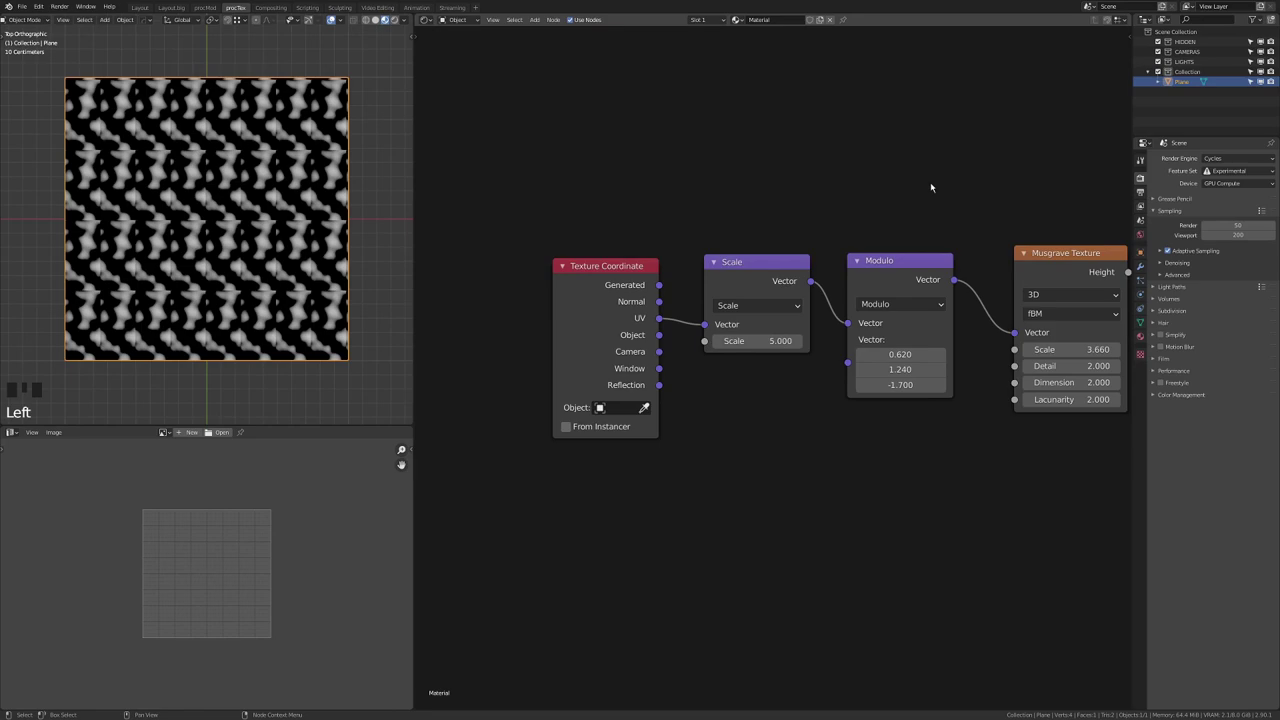
# Step: Replace the Modulo node with a Separate XYZ node fed by the Scale node and preview its X output
pyautogui.click(909, 287)
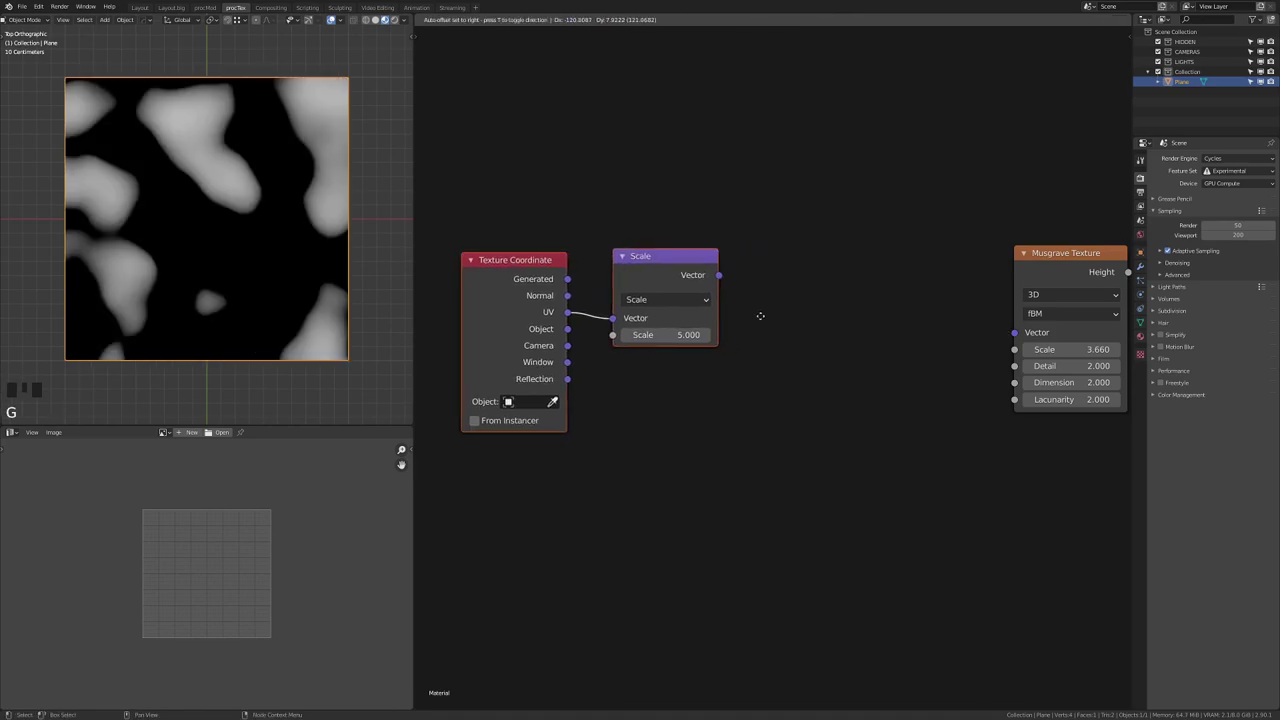
pyautogui.keyDown('ctrl'); pyautogui.keyDown('shift'); pyautogui.click(822, 318); pyautogui.keyUp('shift'); pyautogui.keyUp('ctrl')
pyautogui.hotkey('shift', 'a')
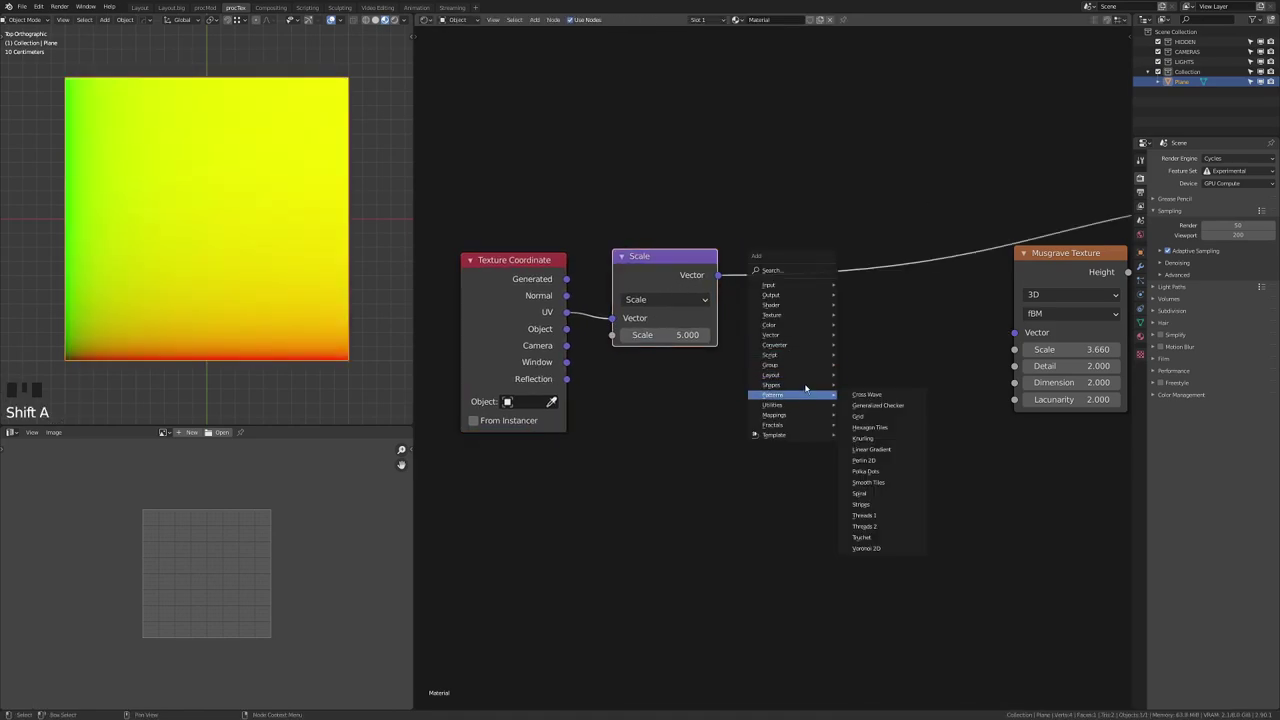
pyautogui.moveTo(805, 345)
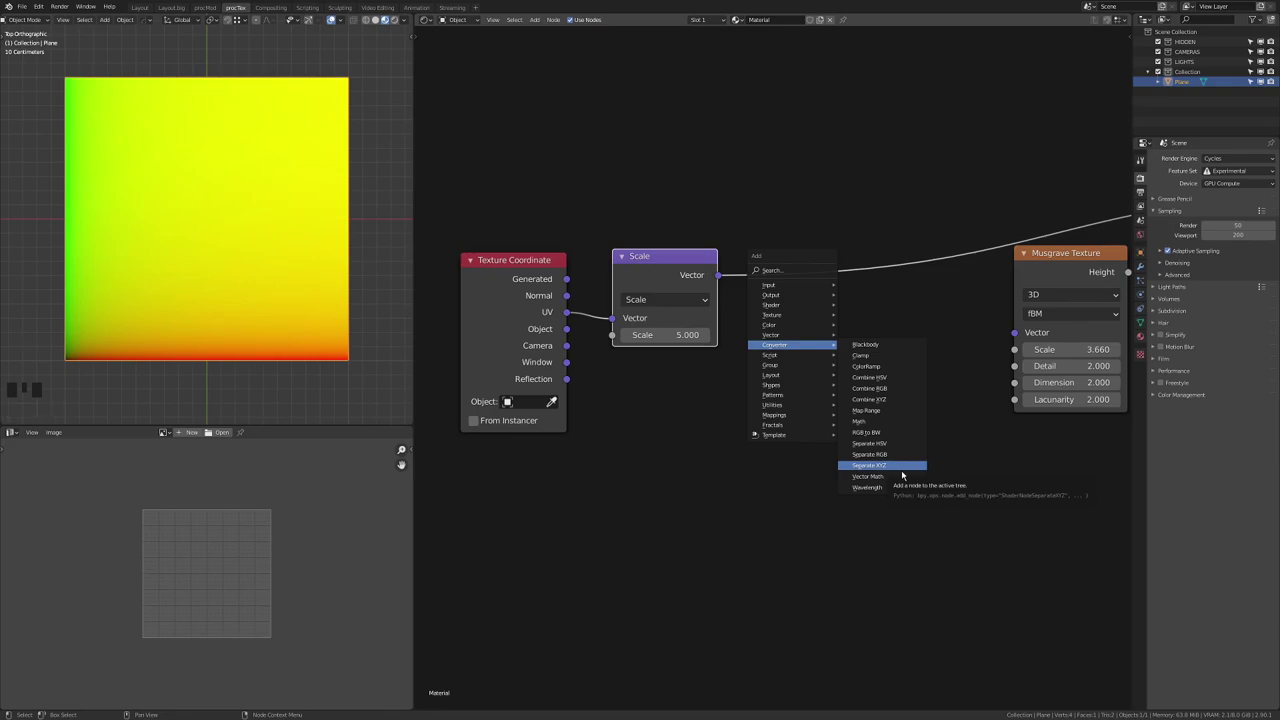
pyautogui.click(870, 465)
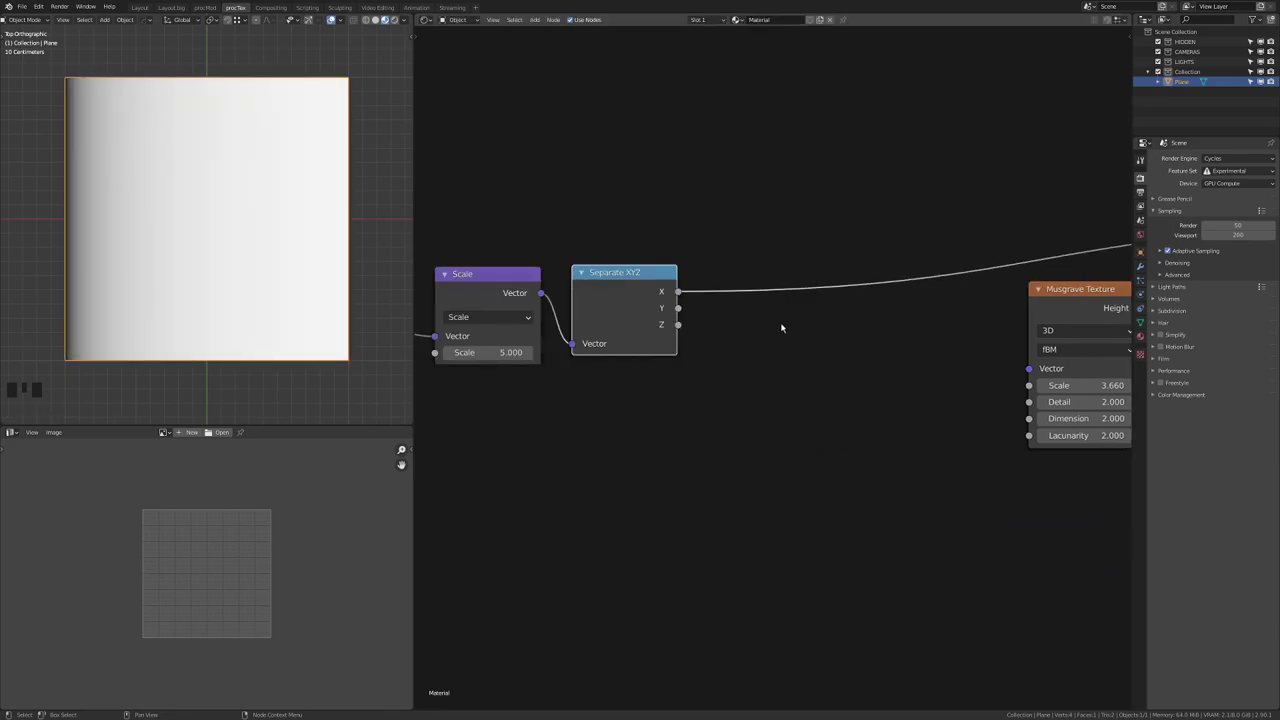
pyautogui.keyDown('ctrl'); pyautogui.keyDown('shift'); pyautogui.click(517, 289); pyautogui.keyUp('shift'); pyautogui.keyUp('ctrl')
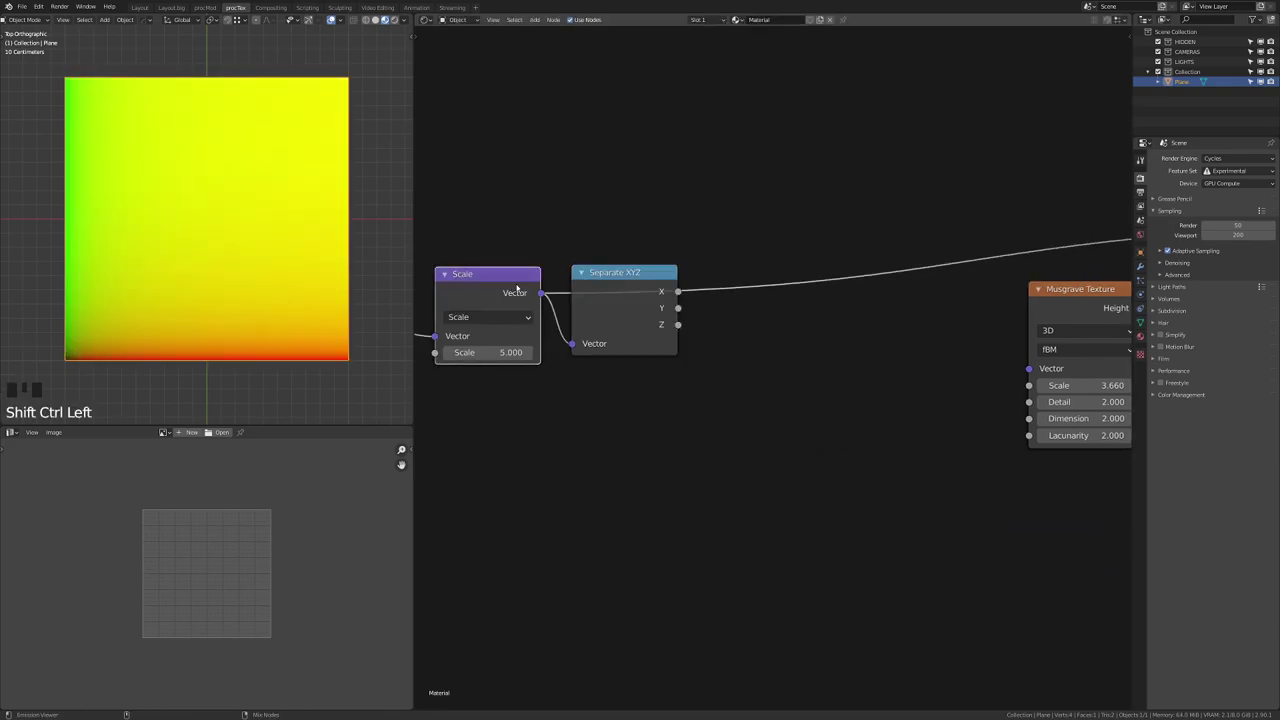
pyautogui.keyDown('ctrl'); pyautogui.keyDown('shift'); pyautogui.click(630, 286); pyautogui.keyUp('shift'); pyautogui.keyUp('ctrl')
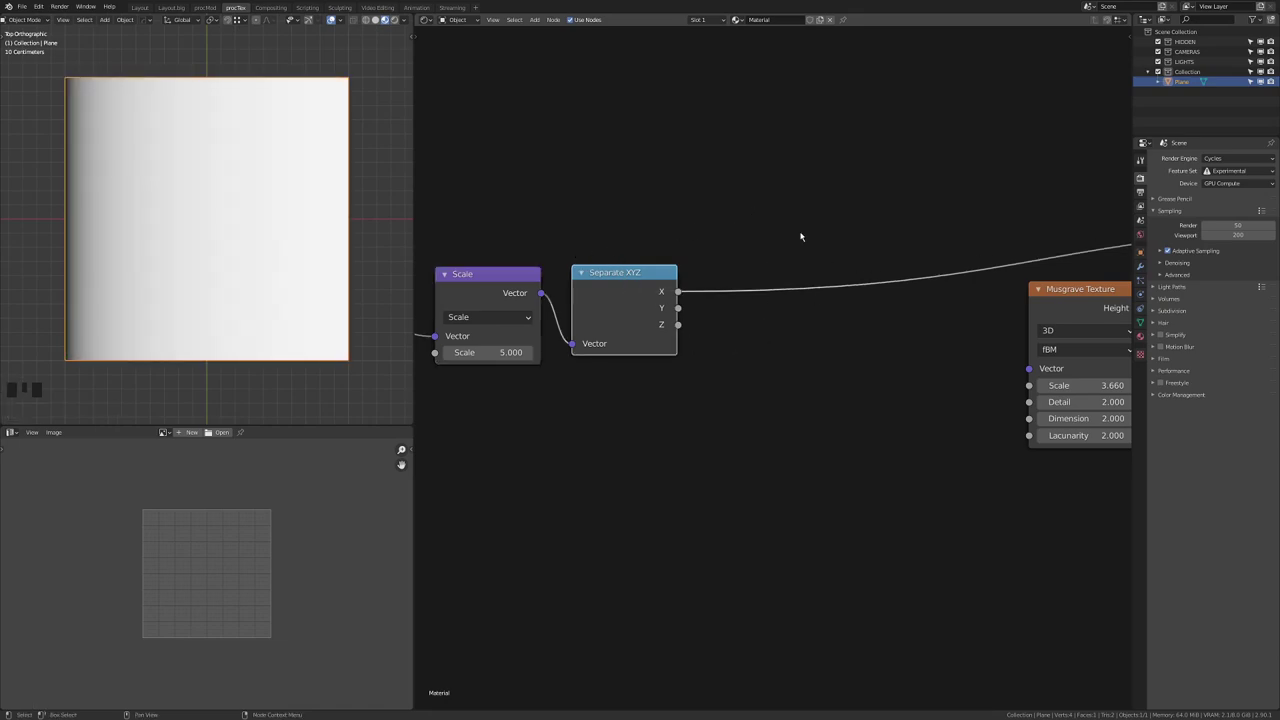
# Step: Insert a Math node set to Ping-pong on the Separate XYZ node's X link
pyautogui.hotkey('shift', 'a')
pyautogui.moveTo(800, 233)
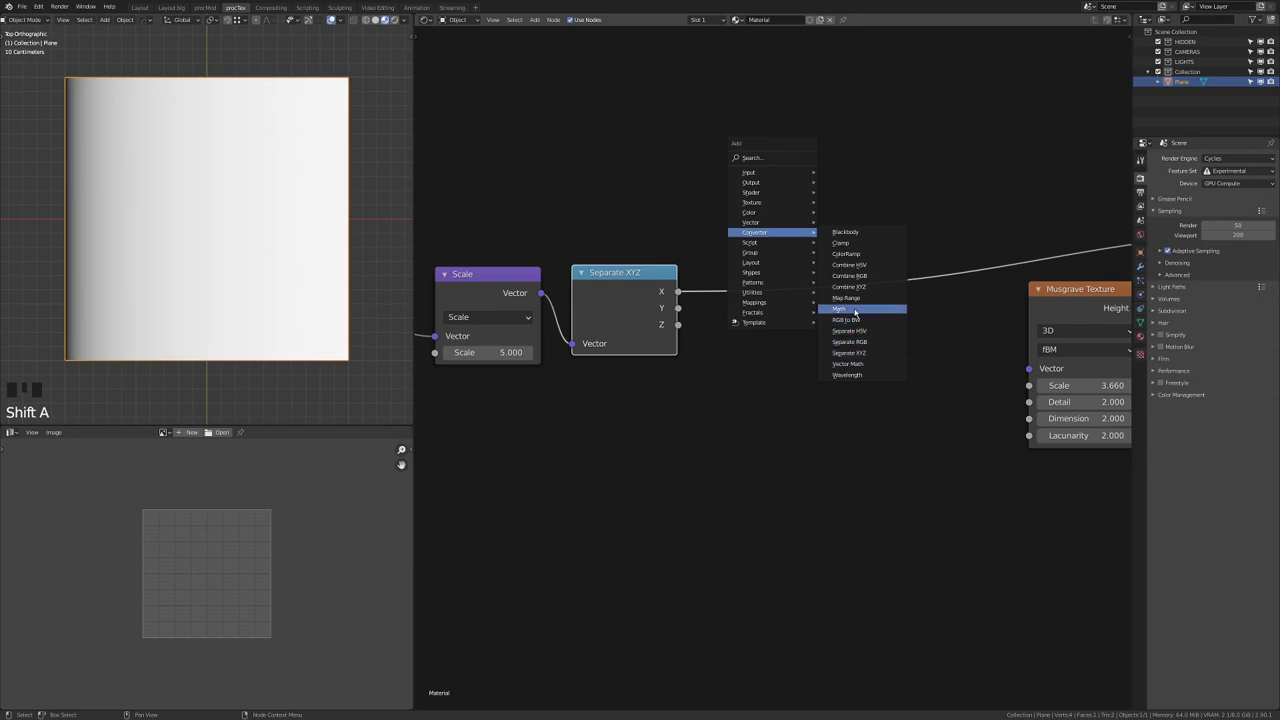
pyautogui.click(855, 313)
pyautogui.click(790, 225)
pyautogui.click(790, 257)
pyautogui.click(577, 458)
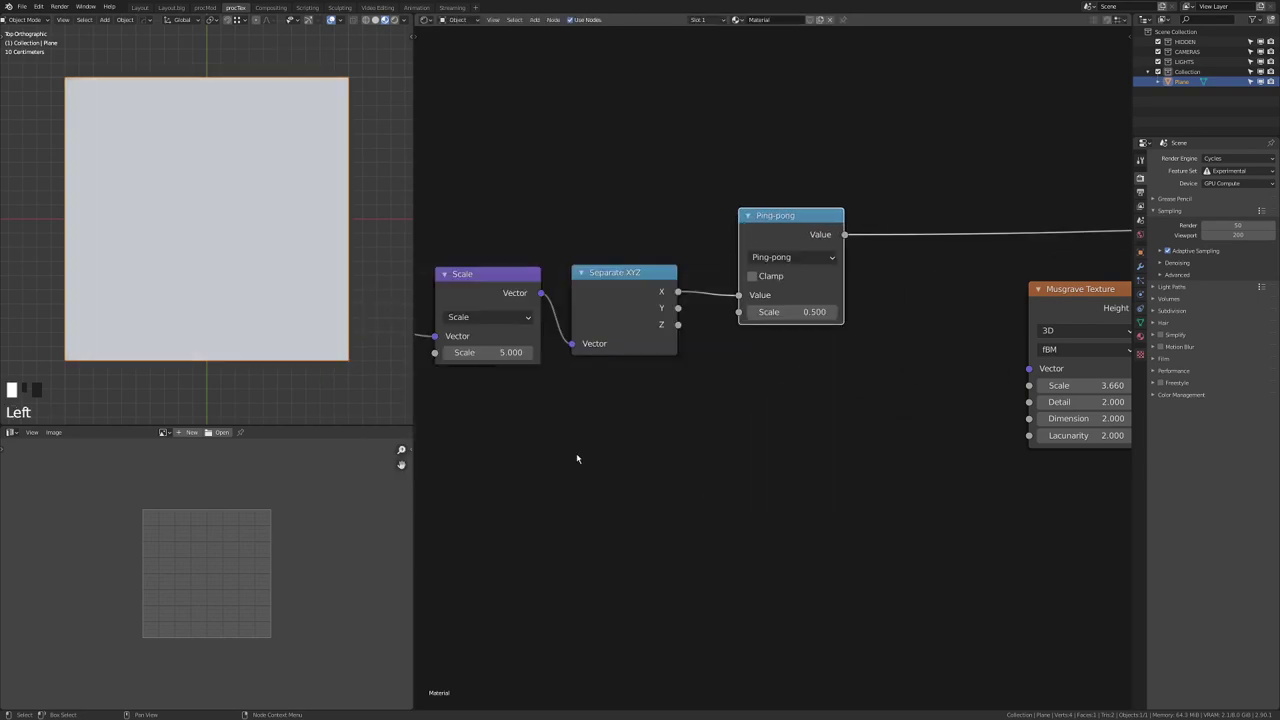
# Step: Sketch a zigzag annotation below the Ping-pong node and erase it
pyautogui.moveTo(679, 493)
pyautogui.mouseDown()
pyautogui.moveTo(757, 410)
pyautogui.moveTo(799, 497)
pyautogui.mouseUp()
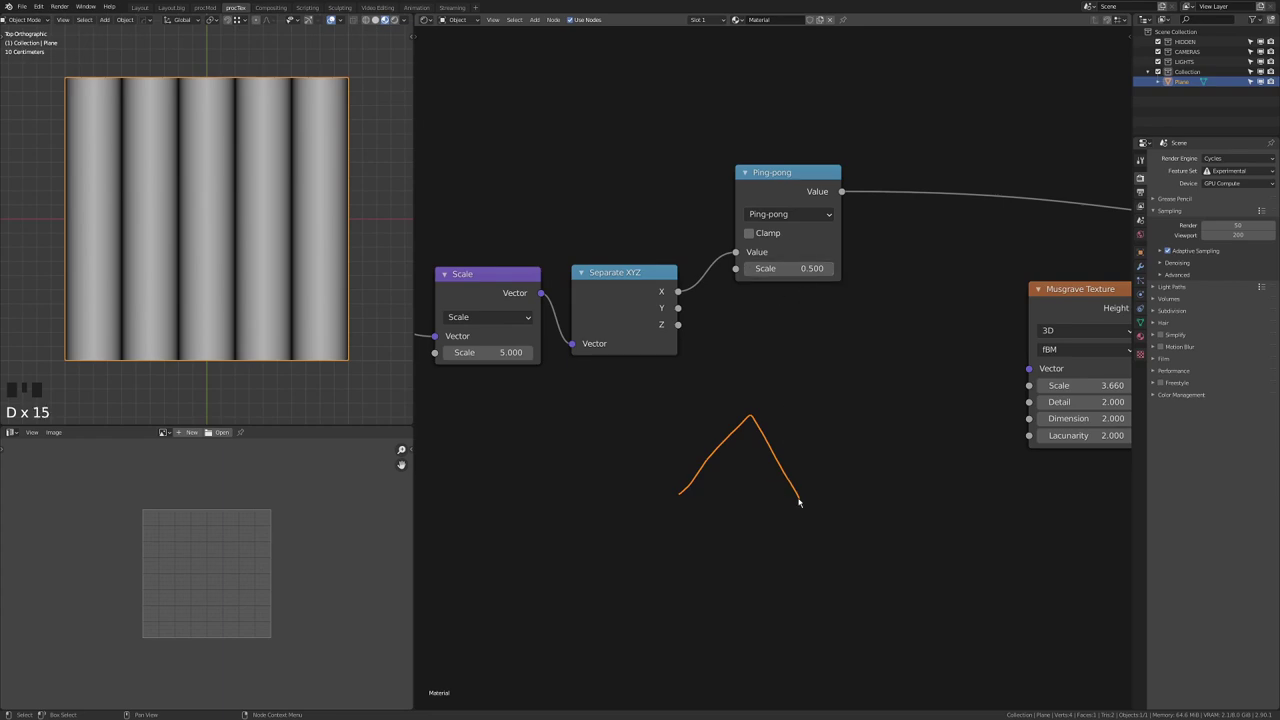
pyautogui.moveTo(799, 497)
pyautogui.mouseDown()
pyautogui.moveTo(877, 451)
pyautogui.moveTo(899, 510)
pyautogui.mouseUp()
pyautogui.moveTo(899, 510)
pyautogui.mouseDown(button='right')
pyautogui.moveTo(849, 377)
pyautogui.moveTo(677, 400)
pyautogui.moveTo(633, 533)
pyautogui.mouseUp(button='right')
# Step: Duplicate the Ping-pong node twice and connect the copies to the Separate XYZ node's Y and Z outputs
pyautogui.click(794, 176)
pyautogui.hotkey('ctrl', 'shift', 'd')
pyautogui.click(793, 298)
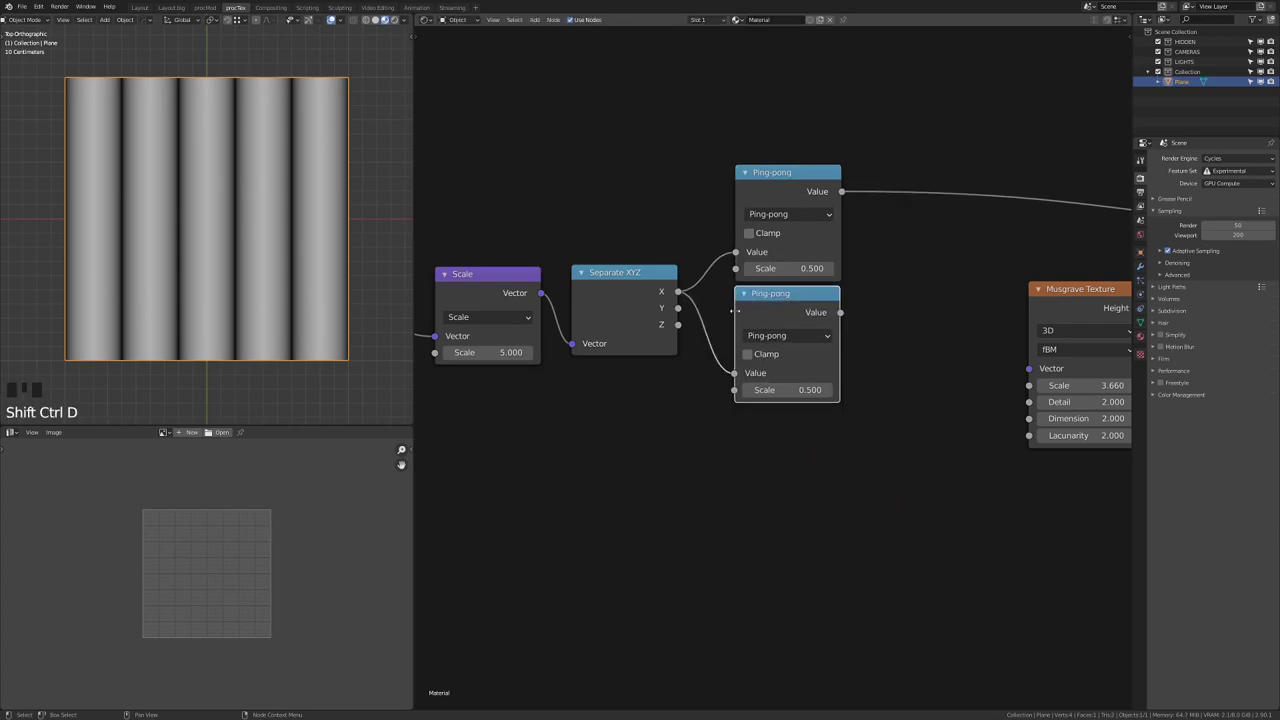
pyautogui.keyDown('ctrl'); pyautogui.moveTo(729, 318); pyautogui.dragTo(684, 335, button='right'); pyautogui.keyUp('ctrl')
pyautogui.moveTo(678, 308); pyautogui.dragTo(735, 373)
pyautogui.hotkey('shift', 'd')
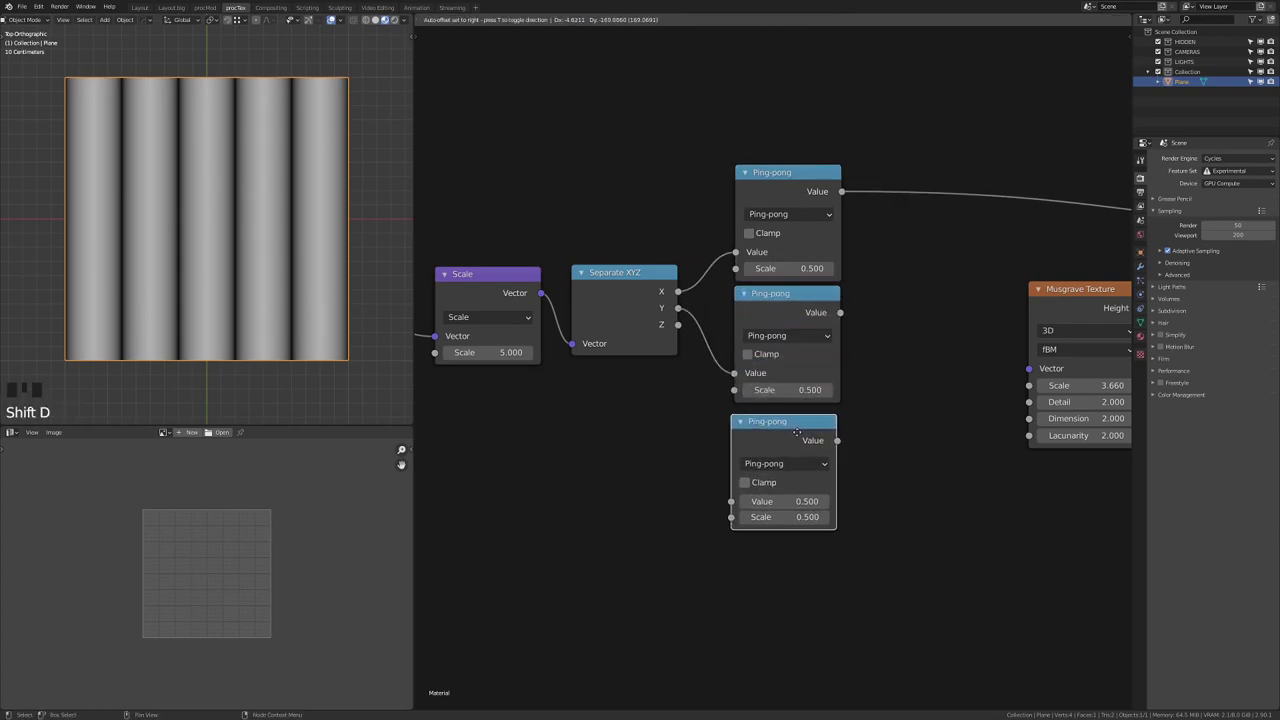
pyautogui.click(828, 452)
pyautogui.moveTo(679, 324); pyautogui.dragTo(742, 496)
# Step: Add a Combine XYZ node and connect the three Ping-pong outputs to its X, Y and Z inputs
pyautogui.moveTo(872, 300); pyautogui.dragTo(853, 324, button='middle')
pyautogui.hotkey('shift', 'a')
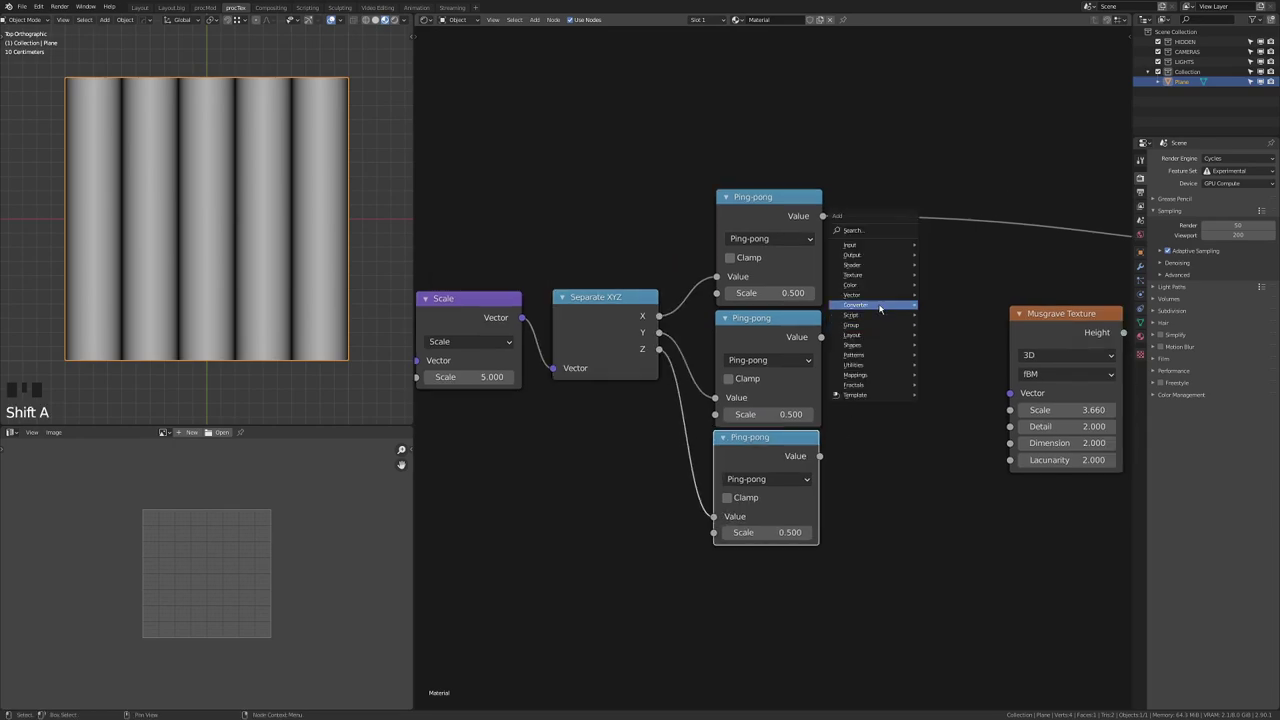
pyautogui.moveTo(880, 305)
pyautogui.click(975, 363)
pyautogui.click(880, 200)
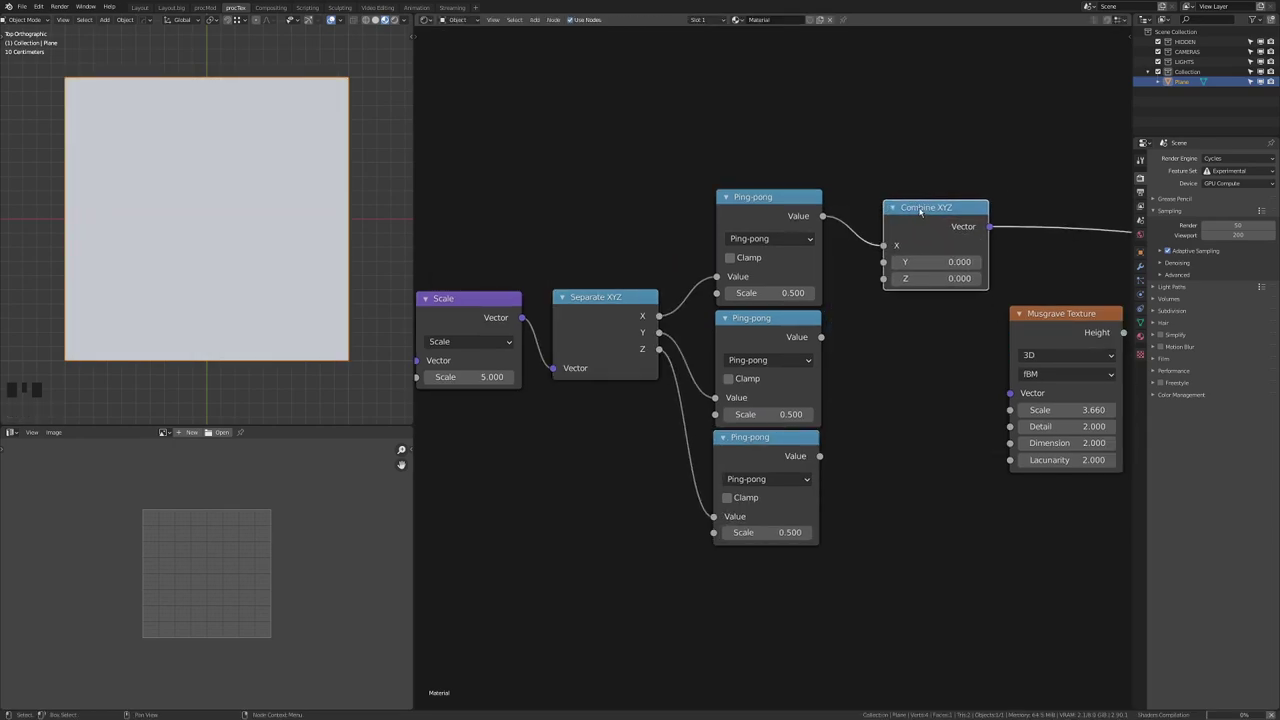
pyautogui.moveTo(920, 208); pyautogui.dragTo(912, 285)
pyautogui.moveTo(822, 337); pyautogui.dragTo(820, 456)
pyautogui.click(865, 378)
# Step: Feed the Combine XYZ vector into the Musgrave Texture and adjust the texture's Scale
pyautogui.moveTo(888, 398); pyautogui.dragTo(647, 442, button='middle')
pyautogui.moveTo(832, 362); pyautogui.dragTo(865, 305)
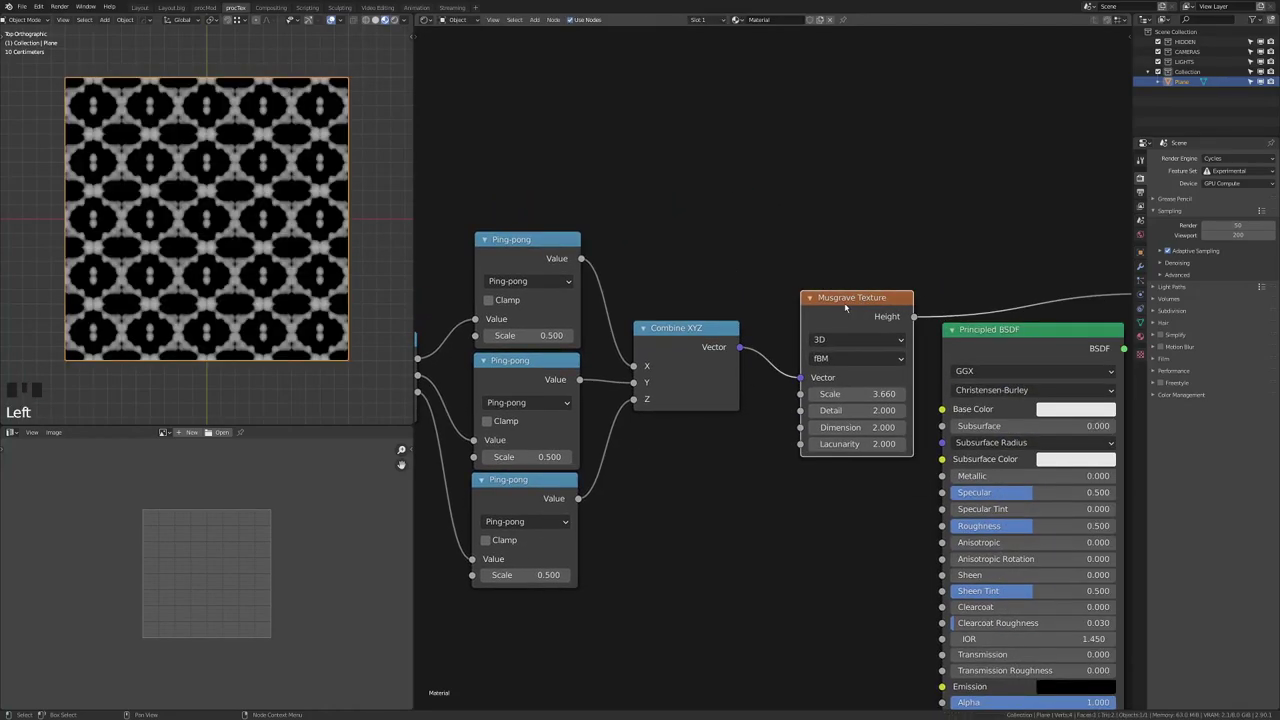
pyautogui.scroll(2, 180, 212)
pyautogui.keyDown('shift'); pyautogui.moveTo(857, 394); pyautogui.dragTo(885, 394); pyautogui.keyUp('shift')
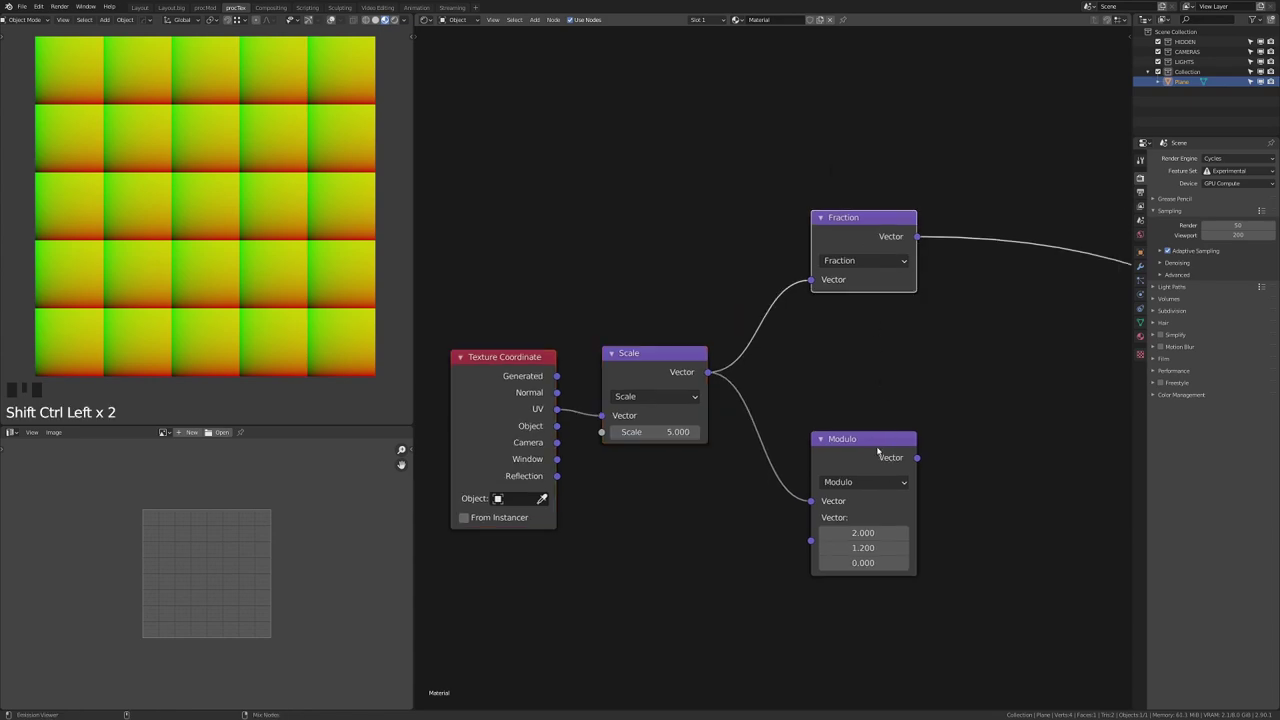
# Step: Compare the Modulo and Fraction nodes' outputs by previewing each on the plane
pyautogui.keyDown('ctrl'); pyautogui.keyDown('shift'); pyautogui.click(878, 453); pyautogui.keyUp('shift'); pyautogui.keyUp('ctrl')
pyautogui.moveTo(946, 236); pyautogui.dragTo(920, 434, button='middle')
pyautogui.click(852, 430)
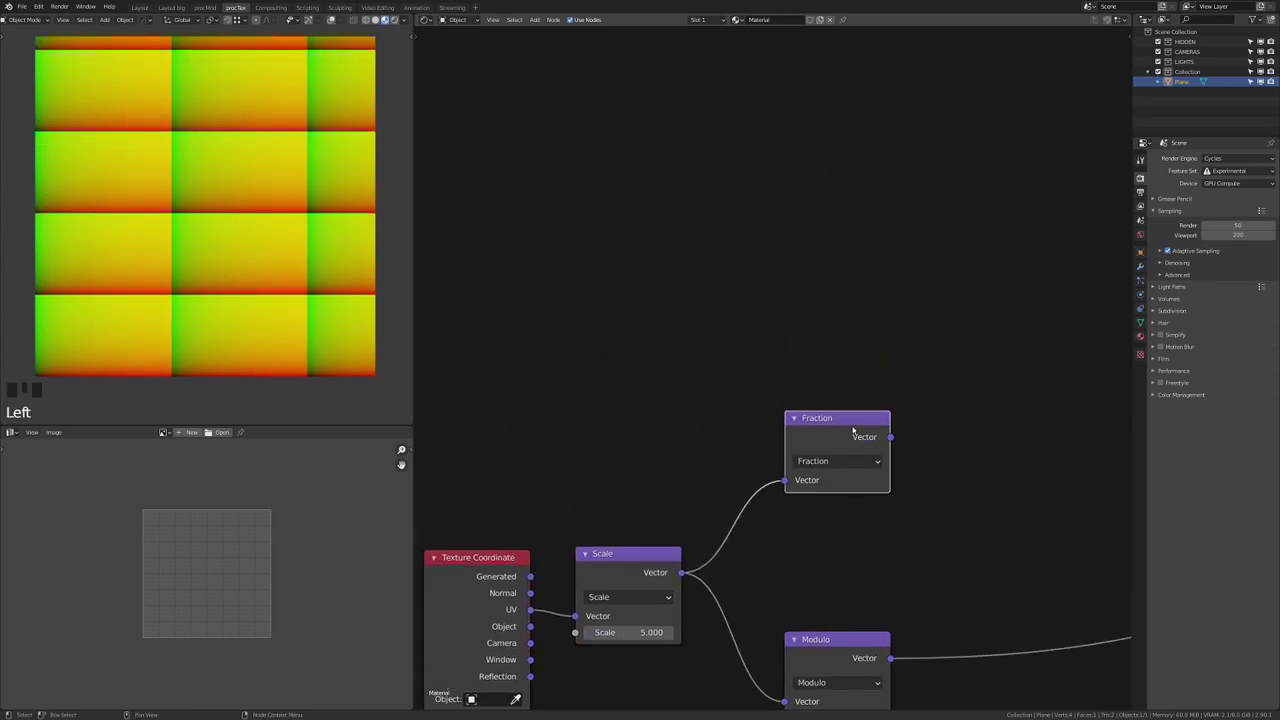
pyautogui.keyDown('ctrl'); pyautogui.keyDown('shift'); pyautogui.click(852, 430); pyautogui.keyUp('shift'); pyautogui.keyUp('ctrl')
pyautogui.click(854, 436)
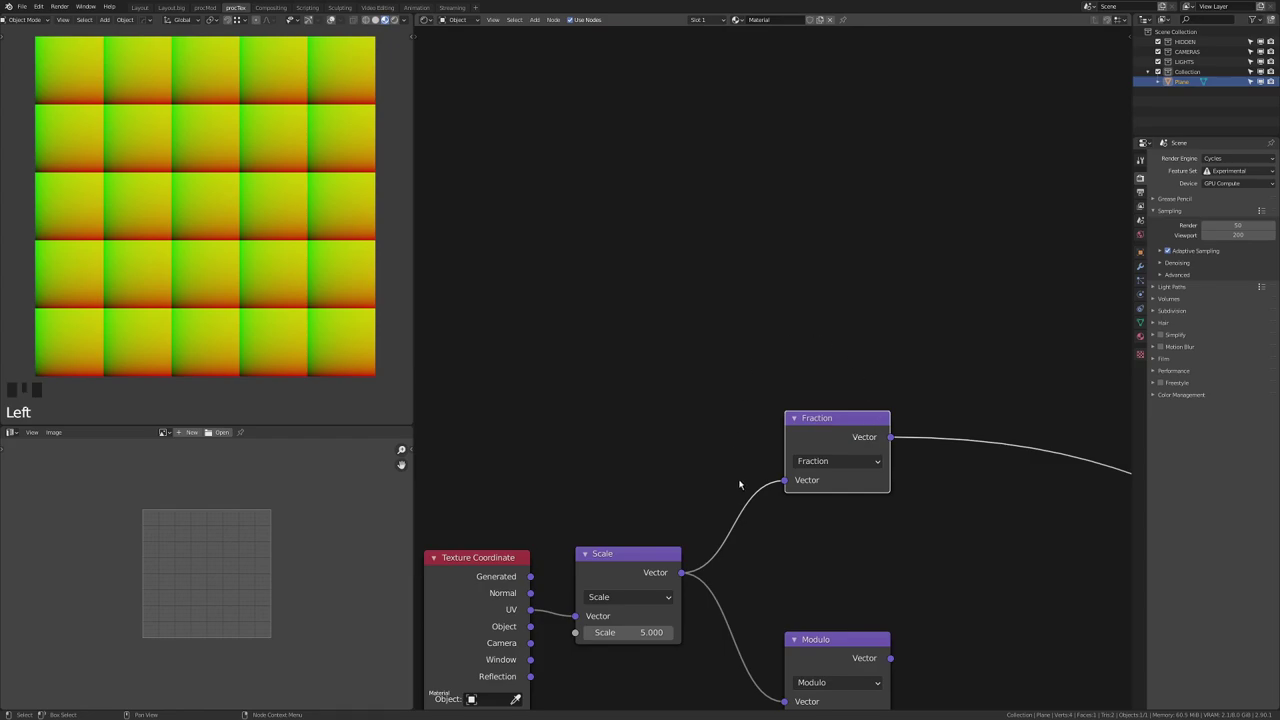
# Step: Duplicate the Fraction node with its Scale input kept, change the copy to Snap, and set all three increments to 1
pyautogui.hotkey('ctrl', 'shift', 'd')
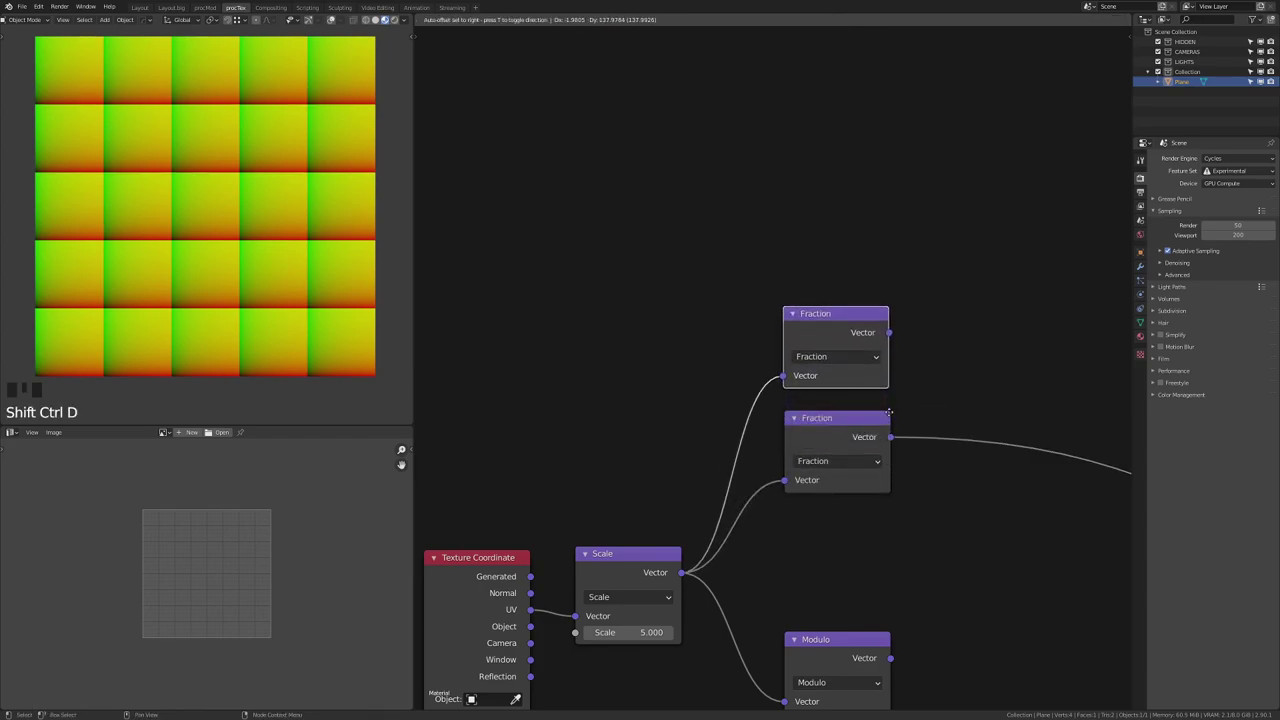
pyautogui.click(889, 368)
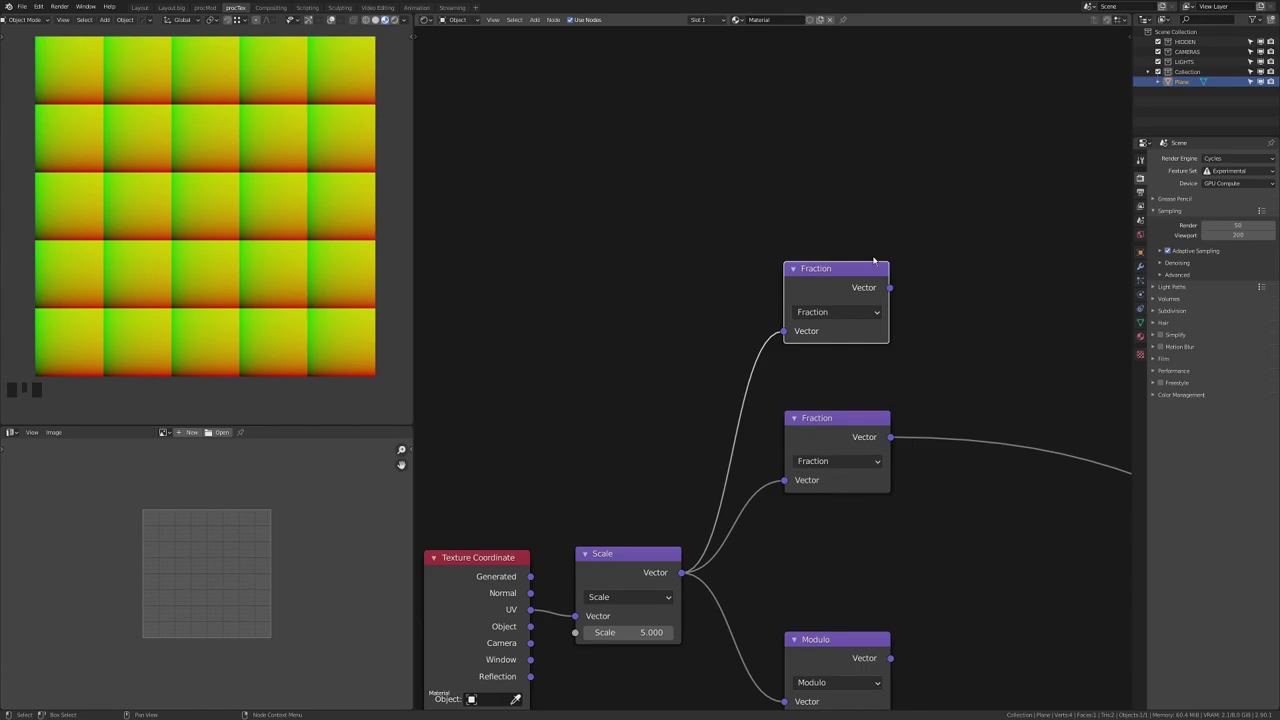
pyautogui.click(836, 312)
pyautogui.click(915, 468)
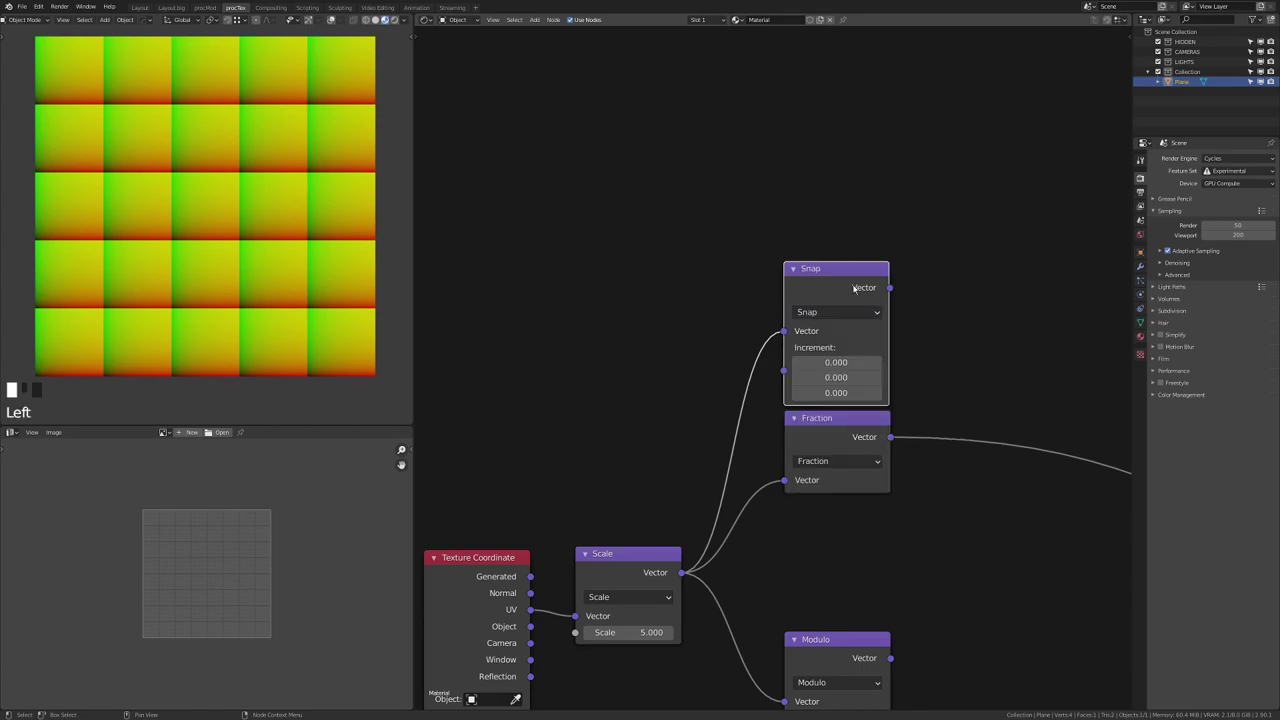
pyautogui.doubleClick(841, 362)
pyautogui.write('1')
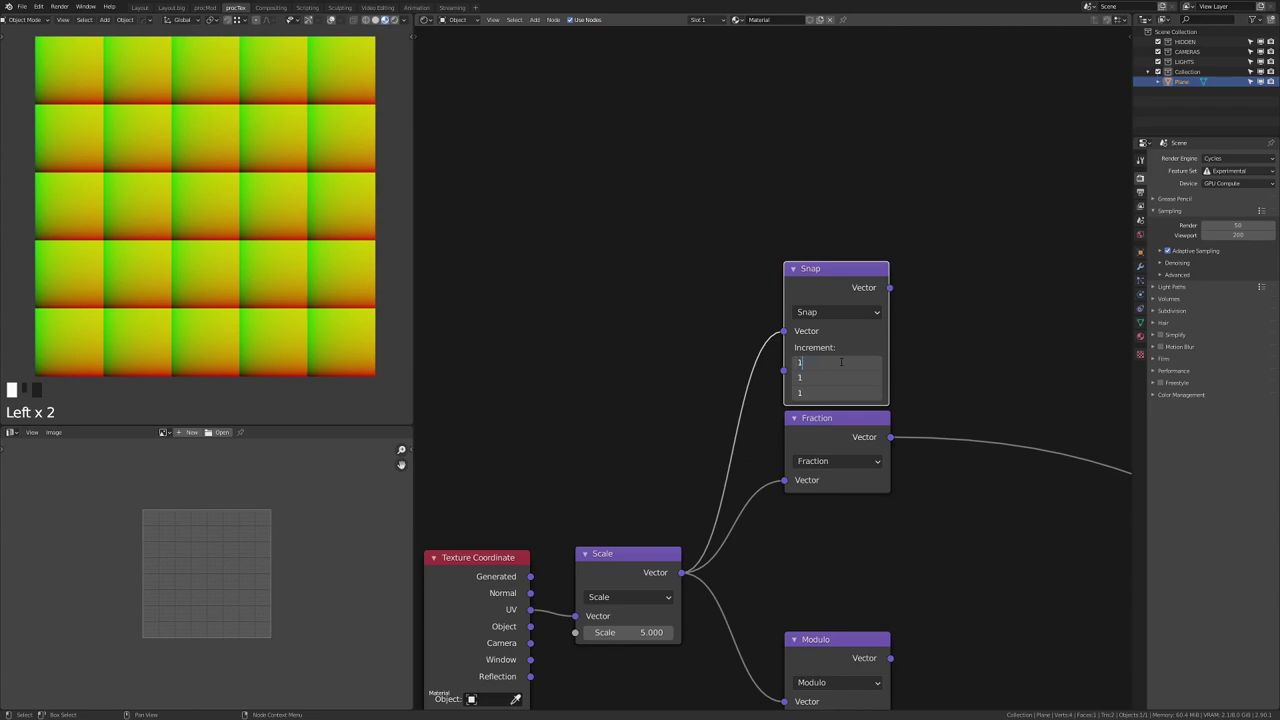
pyautogui.press('Return')
# Step: Compare the upper Snap node's output with the Fraction node's by previewing each on the plane
pyautogui.moveTo(842, 228); pyautogui.dragTo(806, 200, button='middle')
pyautogui.keyDown('ctrl'); pyautogui.keyDown('shift'); pyautogui.click(801, 254); pyautogui.keyUp('shift'); pyautogui.keyUp('ctrl')
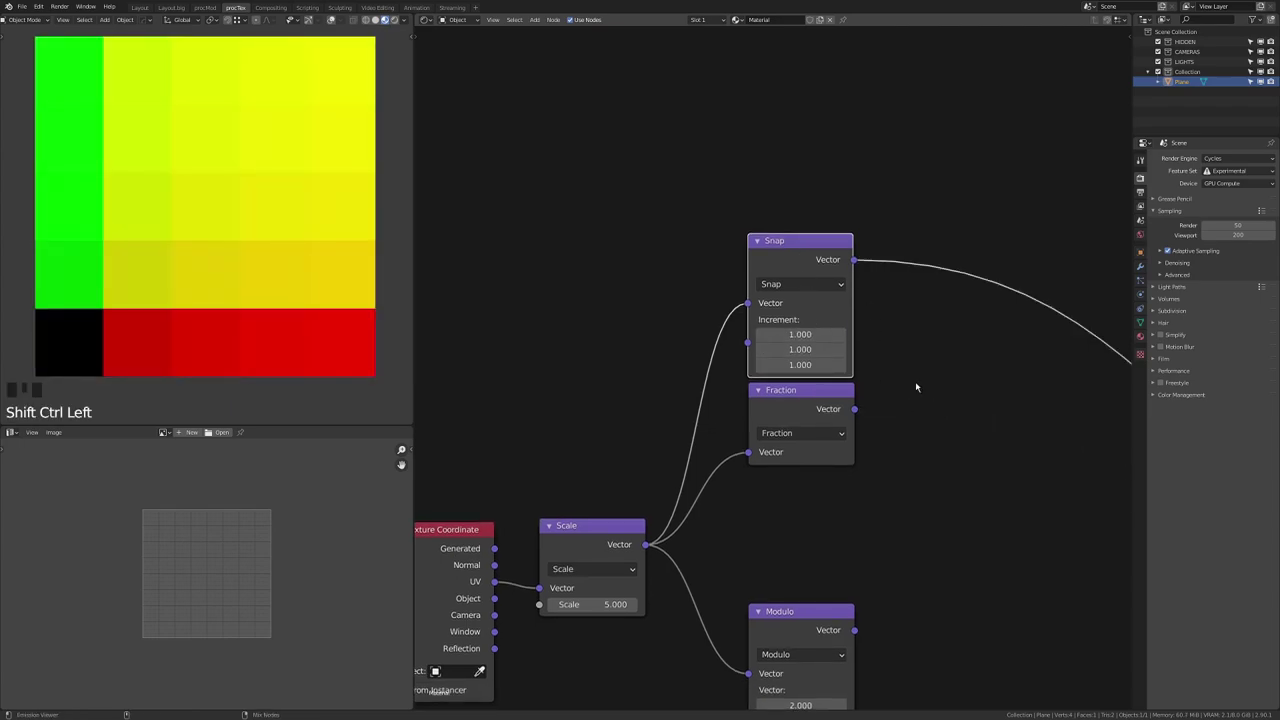
pyautogui.keyDown('ctrl'); pyautogui.keyDown('shift'); pyautogui.click(820, 397); pyautogui.keyUp('shift'); pyautogui.keyUp('ctrl')
pyautogui.keyDown('ctrl'); pyautogui.keyDown('shift'); pyautogui.click(805, 241); pyautogui.keyUp('shift'); pyautogui.keyUp('ctrl')
pyautogui.keyDown('ctrl'); pyautogui.keyDown('shift'); pyautogui.click(802, 413); pyautogui.keyUp('shift'); pyautogui.keyUp('ctrl')
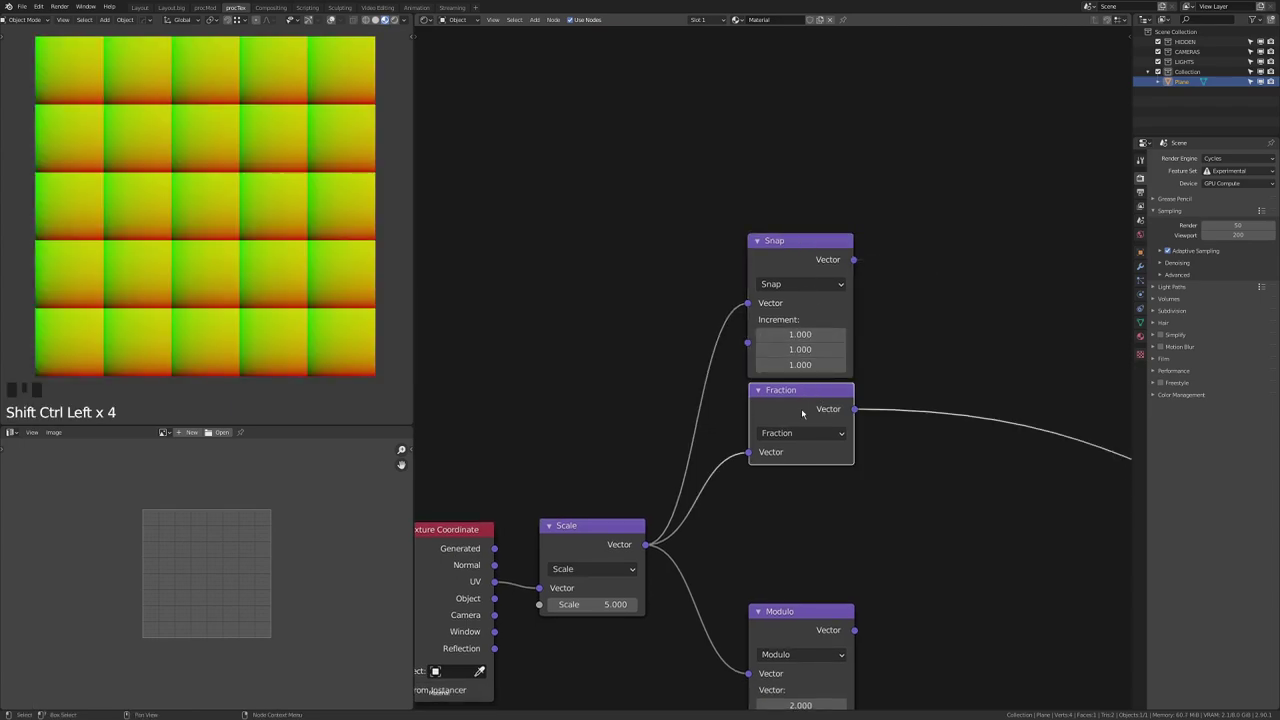
pyautogui.keyDown('ctrl'); pyautogui.keyDown('shift'); pyautogui.click(813, 313); pyautogui.keyUp('shift'); pyautogui.keyUp('ctrl')
# Step: Insert a White Noise Texture after the upper Snap node and preview its outputs on the plane
pyautogui.hotkey('shift', 'a')
pyautogui.moveTo(908, 283)
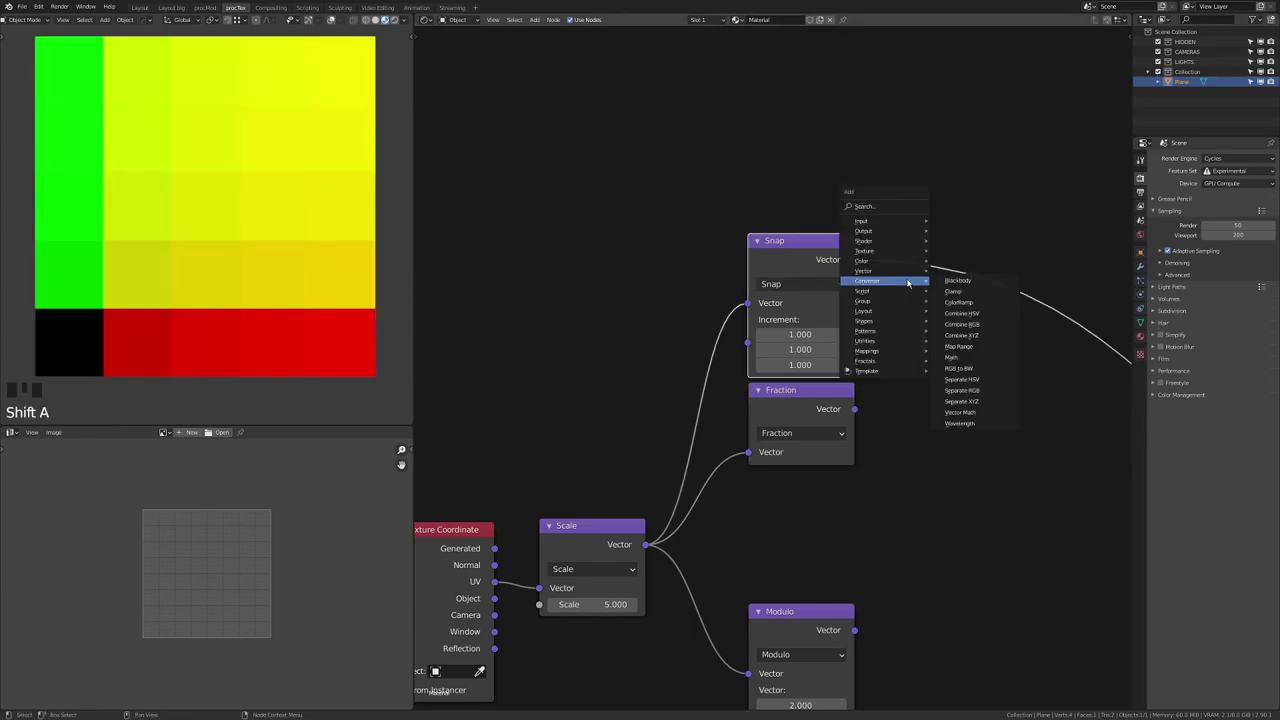
pyautogui.click(928, 160)
pyautogui.hotkey('shift', 'a')
pyautogui.moveTo(917, 130)
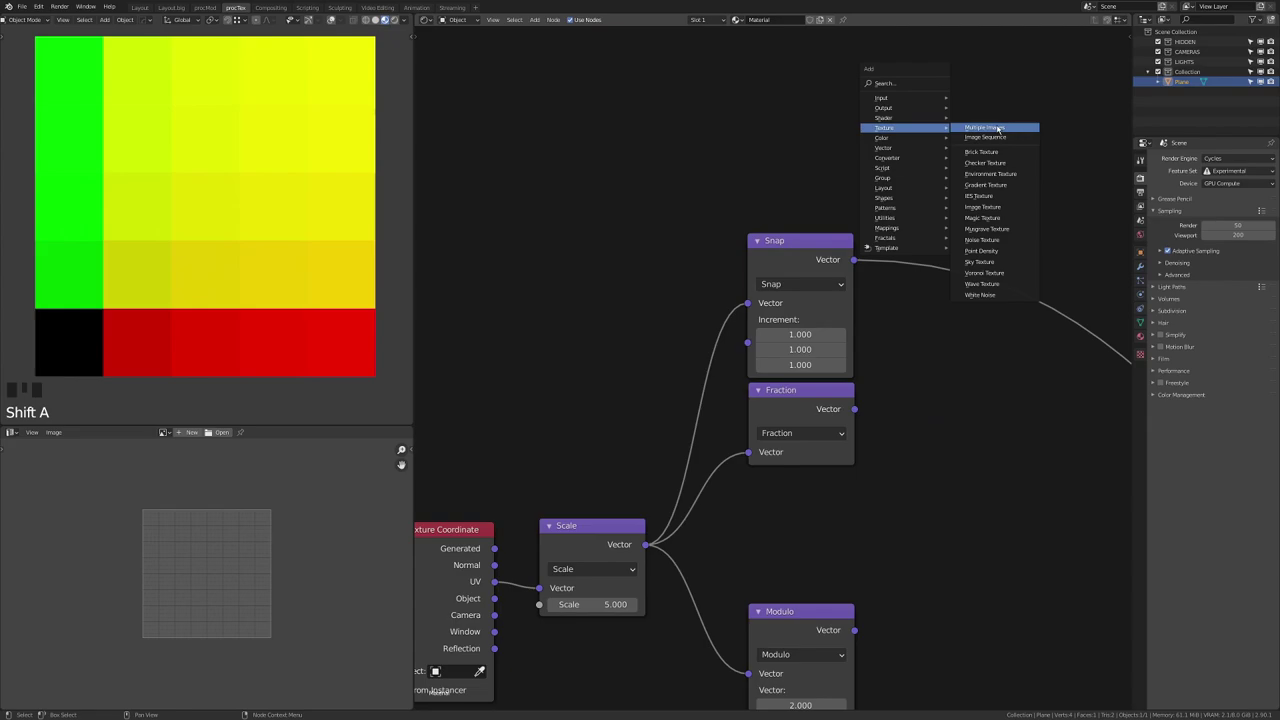
pyautogui.click(1015, 295)
pyautogui.click(890, 232)
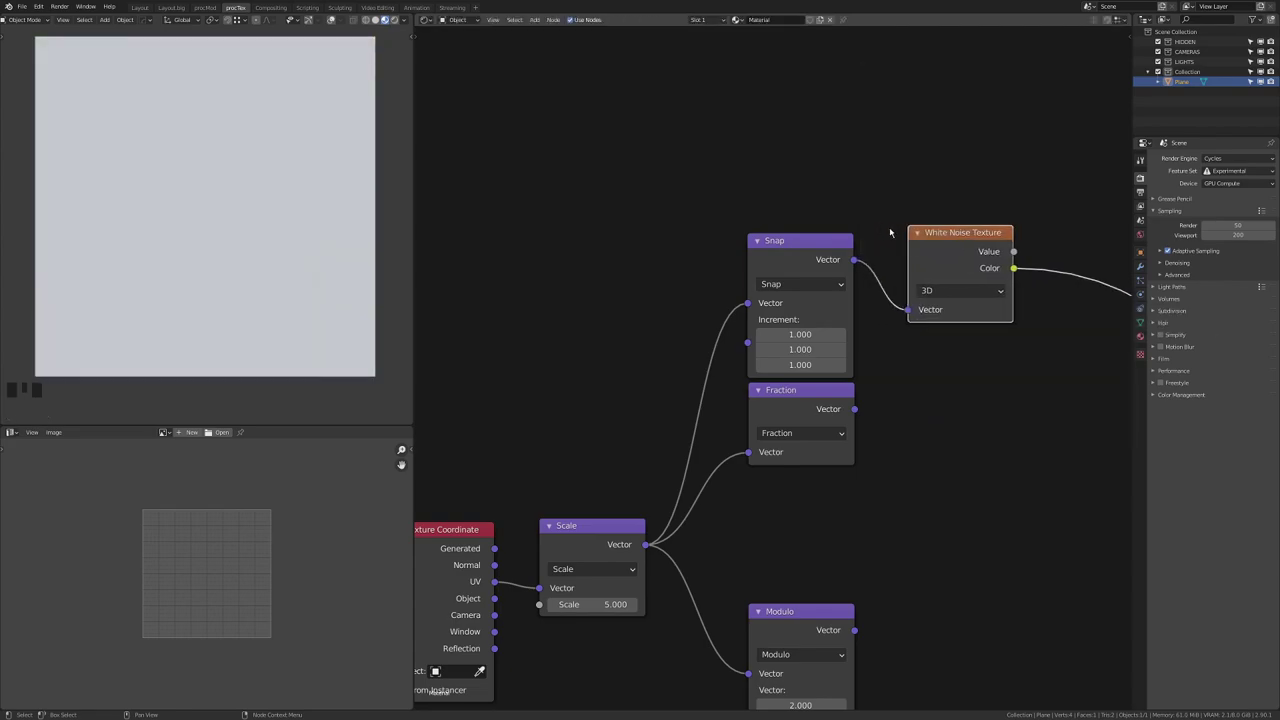
pyautogui.keyDown('ctrl'); pyautogui.keyDown('shift'); pyautogui.click(920, 250); pyautogui.keyUp('shift'); pyautogui.keyUp('ctrl')
pyautogui.keyDown('ctrl'); pyautogui.keyDown('shift'); pyautogui.click(920, 250); pyautogui.keyUp('shift'); pyautogui.keyUp('ctrl')
pyautogui.keyDown('ctrl'); pyautogui.keyDown('shift'); pyautogui.click(959, 266); pyautogui.keyUp('shift'); pyautogui.keyUp('ctrl')
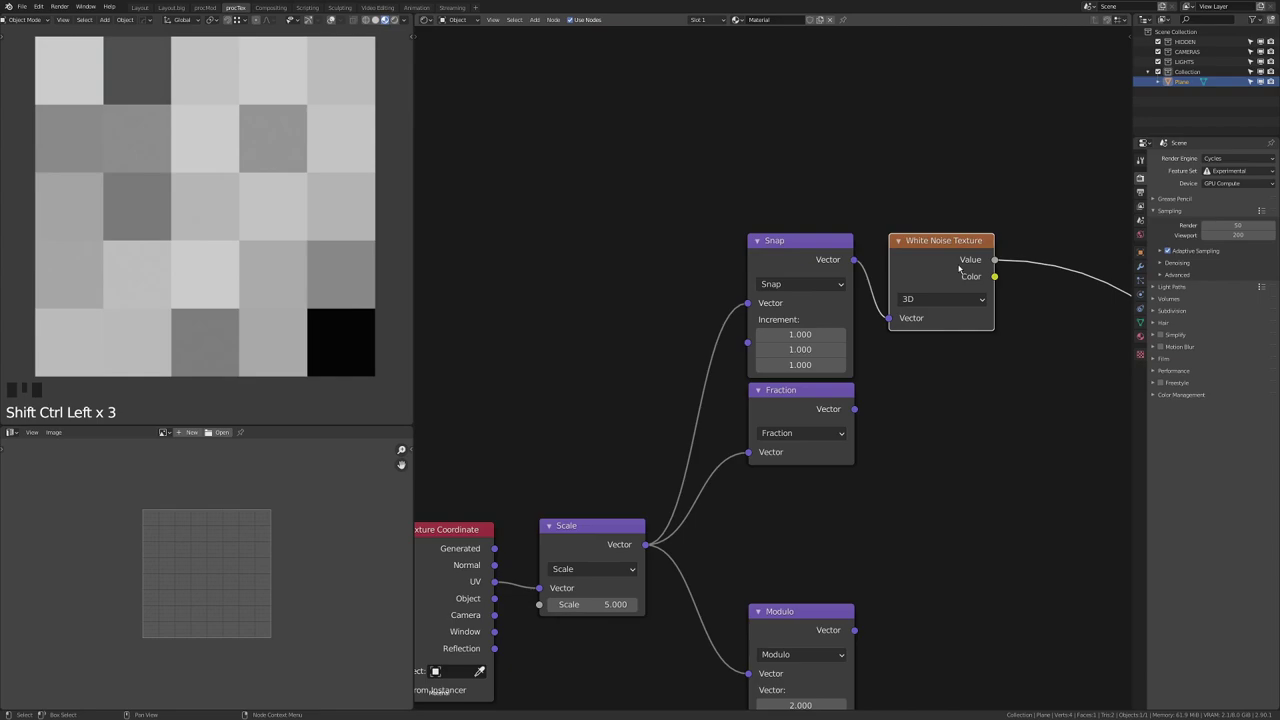
# Step: Duplicate the Modulo node with its Scale input kept, place the copy below it, and change its operation to Snap
pyautogui.moveTo(959, 268); pyautogui.dragTo(914, 214, button='middle')
pyautogui.click(825, 320)
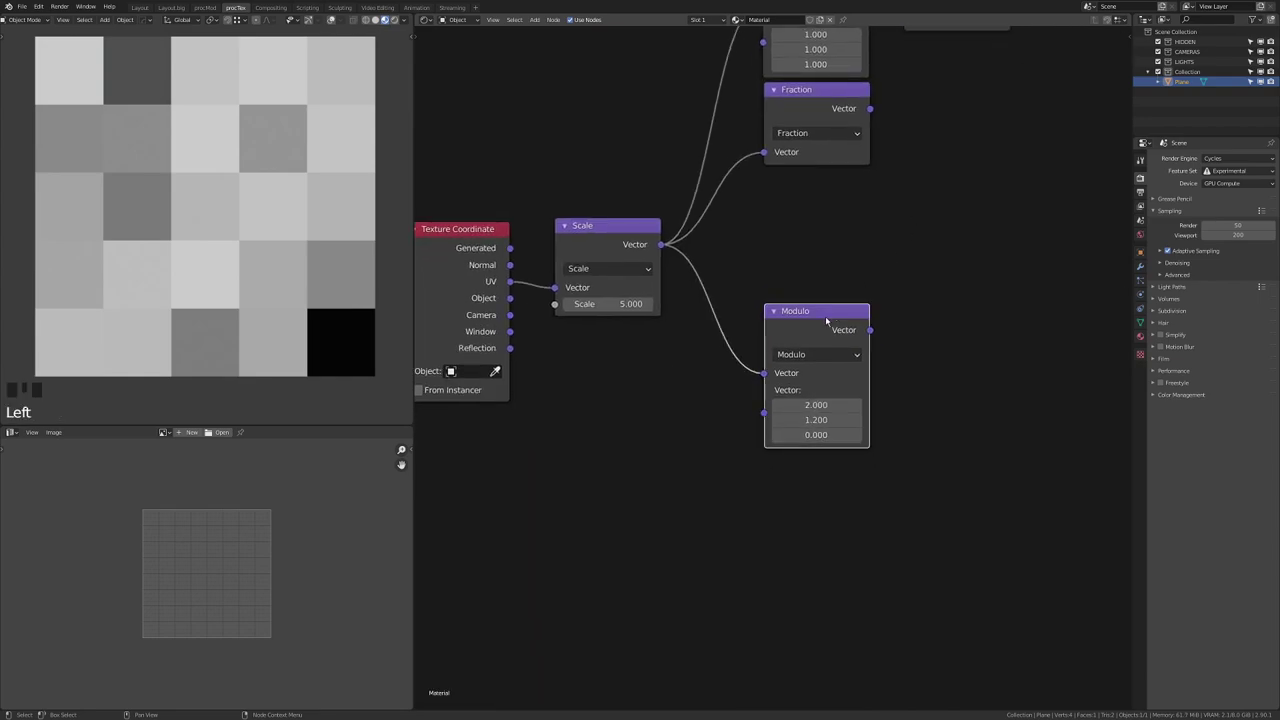
pyautogui.click(730, 404)
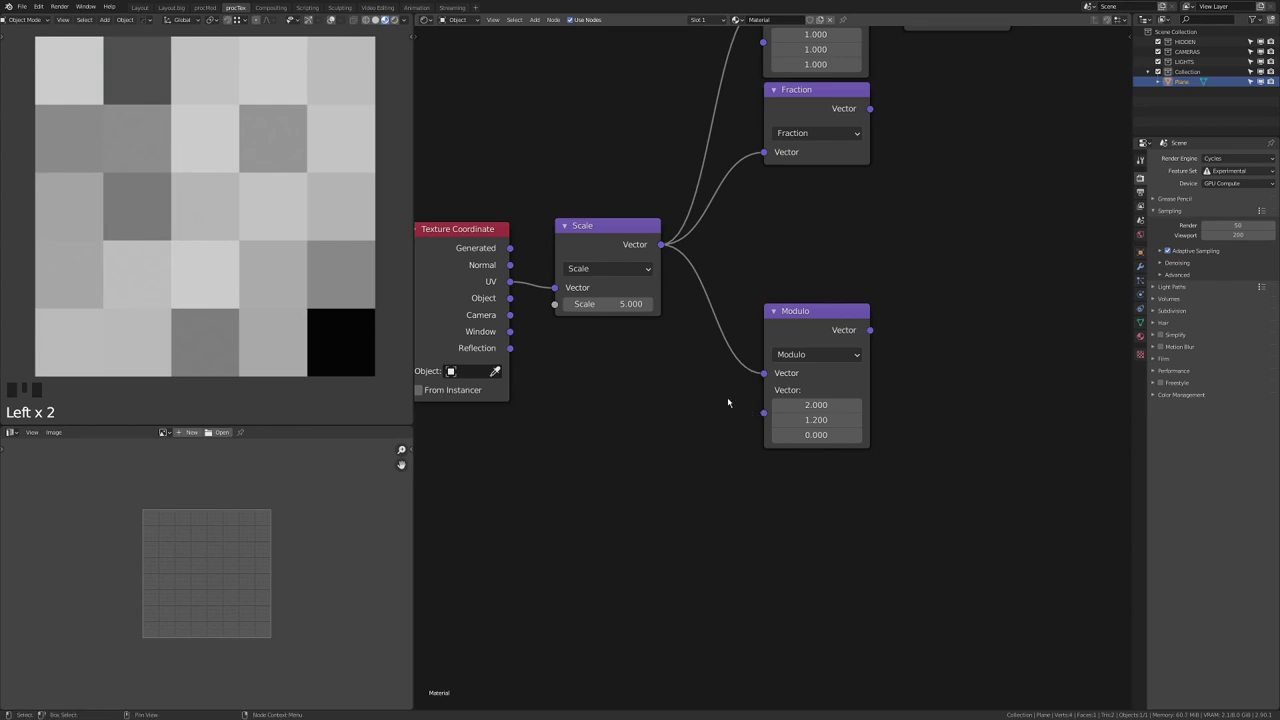
pyautogui.click(825, 318)
pyautogui.hotkey('ctrl', 'shift', 'd')
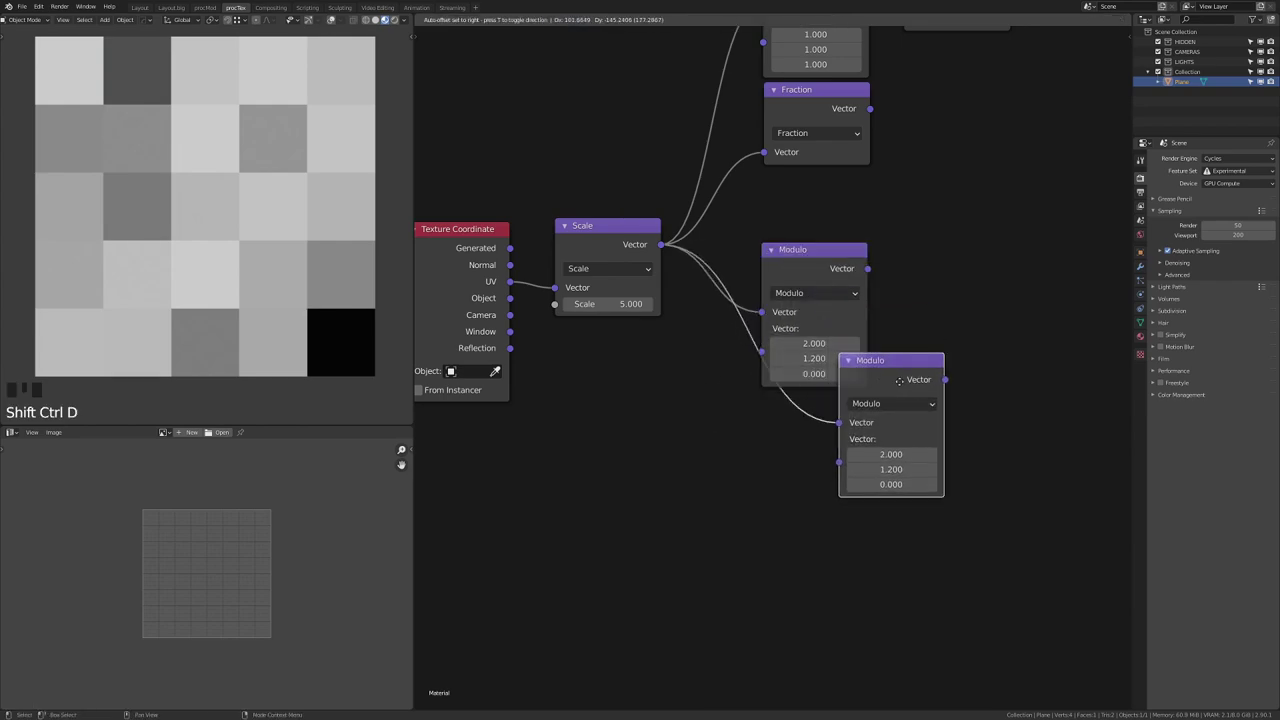
pyautogui.click(823, 420)
pyautogui.click(823, 443)
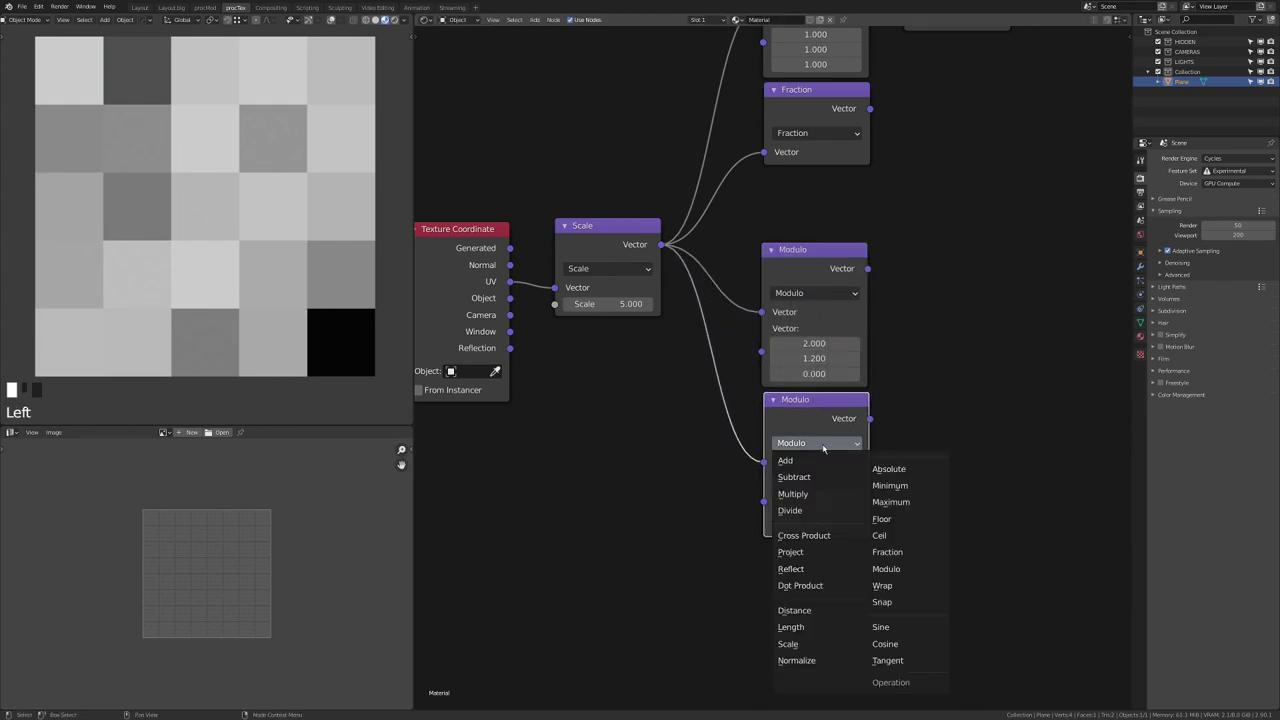
pyautogui.click(882, 602)
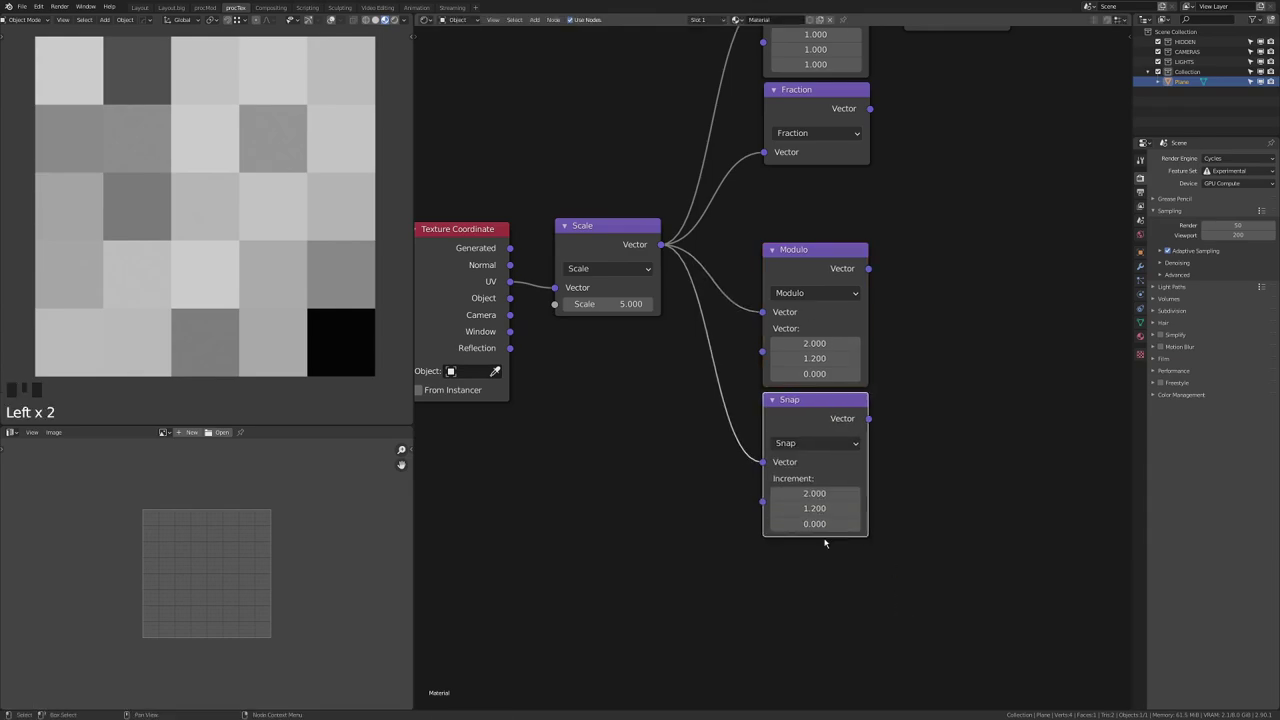
pyautogui.moveTo(717, 474); pyautogui.dragTo(933, 579)
# Step: Compare the lower Snap node's output with the Modulo node's by previewing each on the plane
pyautogui.keyDown('ctrl'); pyautogui.keyDown('shift'); pyautogui.click(820, 420); pyautogui.keyUp('shift'); pyautogui.keyUp('ctrl')
pyautogui.keyDown('ctrl'); pyautogui.keyDown('shift'); pyautogui.click(820, 420); pyautogui.keyUp('shift'); pyautogui.keyUp('ctrl')
pyautogui.keyDown('ctrl'); pyautogui.keyDown('shift'); pyautogui.click(820, 270); pyautogui.keyUp('shift'); pyautogui.keyUp('ctrl')
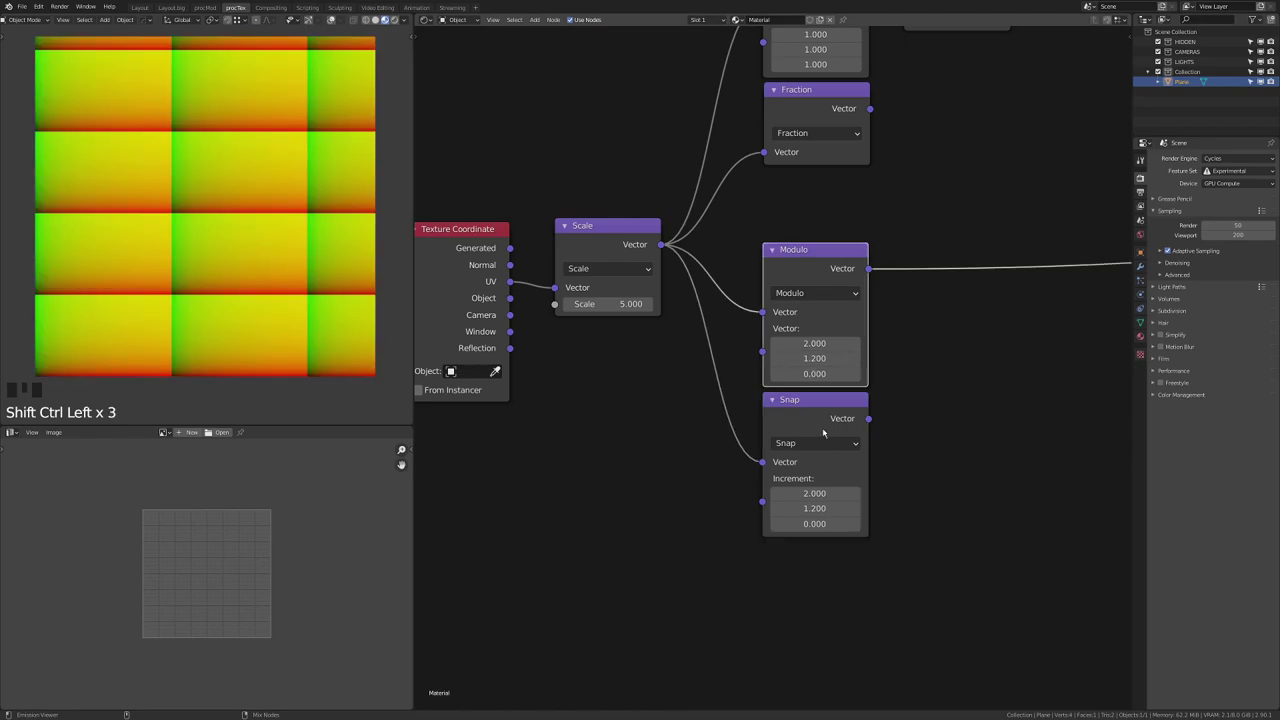
pyautogui.keyDown('ctrl'); pyautogui.keyDown('shift'); pyautogui.click(820, 420); pyautogui.keyUp('shift'); pyautogui.keyUp('ctrl')
# Step: Insert a copy of the White Noise Texture after the lower Snap node and preview its output
pyautogui.scroll(-4, 820, 420)
pyautogui.moveTo(900, 353); pyautogui.dragTo(841, 375, button='middle')
pyautogui.click(817, 158)
pyautogui.hotkey('shift', 'd')
pyautogui.click(811, 486)
pyautogui.scroll(8, 843, 390)
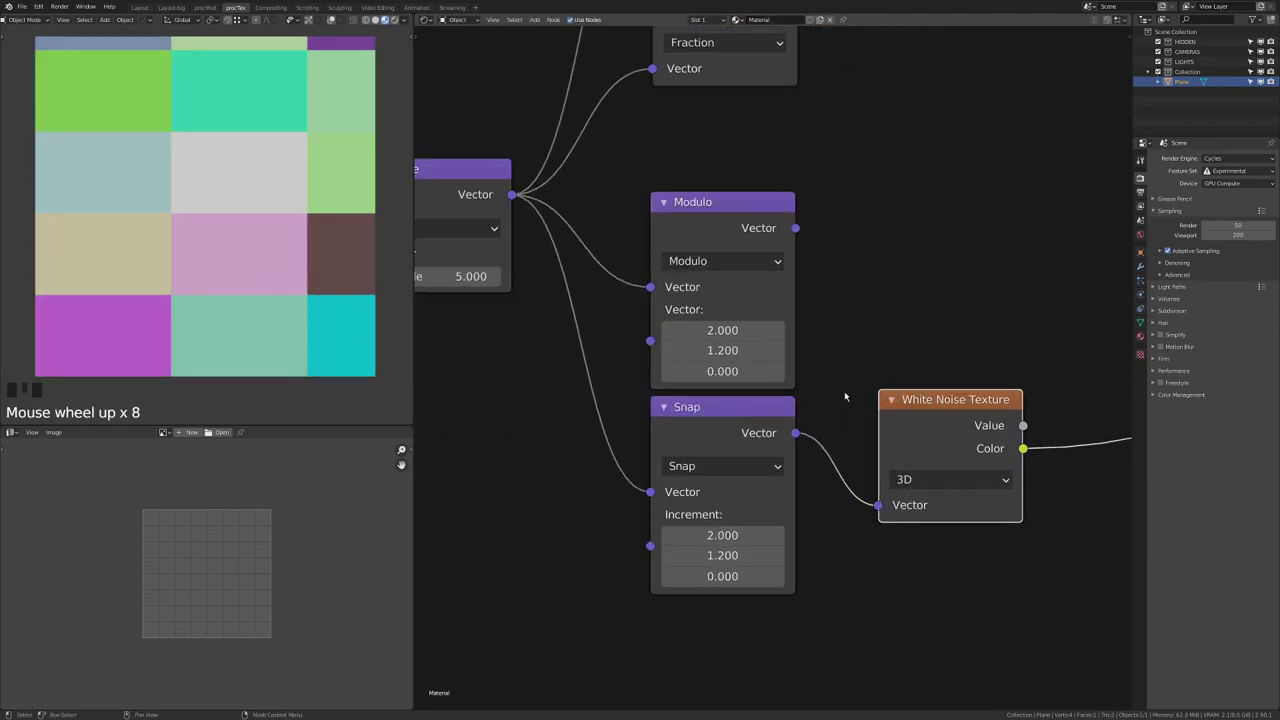
pyautogui.keyDown('ctrl'); pyautogui.keyDown('shift'); pyautogui.click(961, 426); pyautogui.keyUp('shift'); pyautogui.keyUp('ctrl')
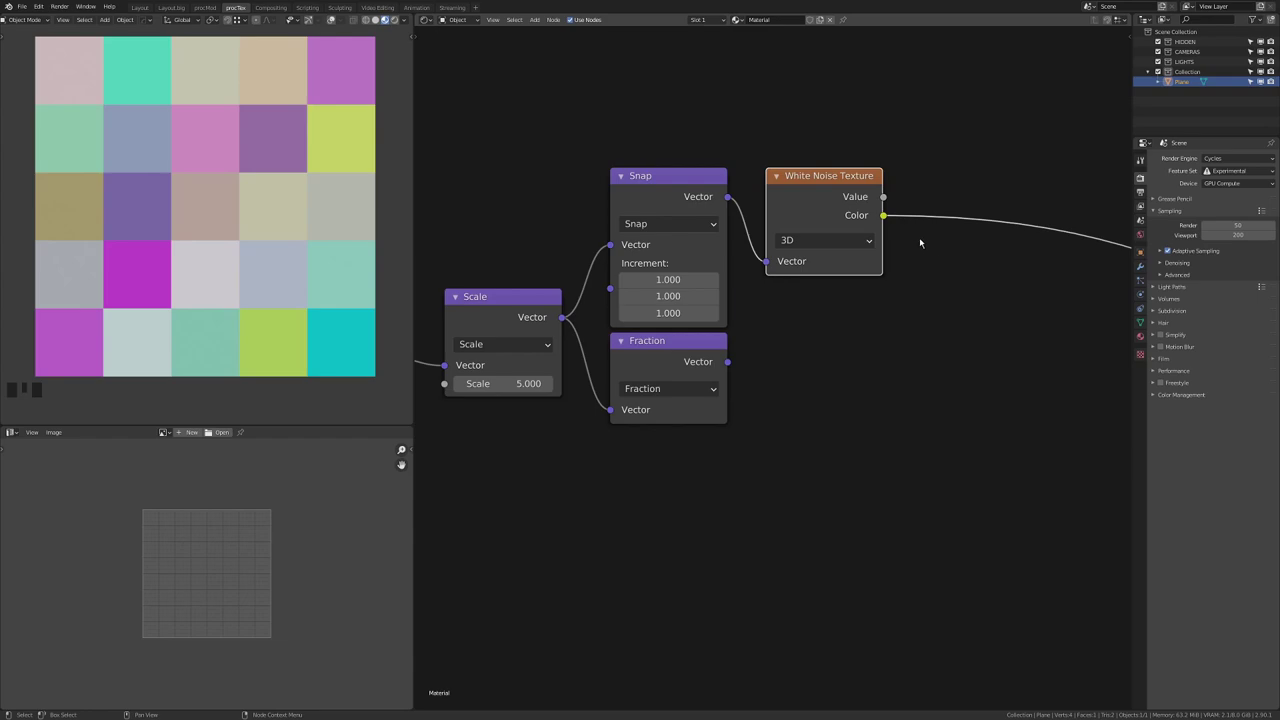
# Step: Add a Separate RGB node fed by the White Noise Texture's Color output
pyautogui.hotkey('shift', 'a')
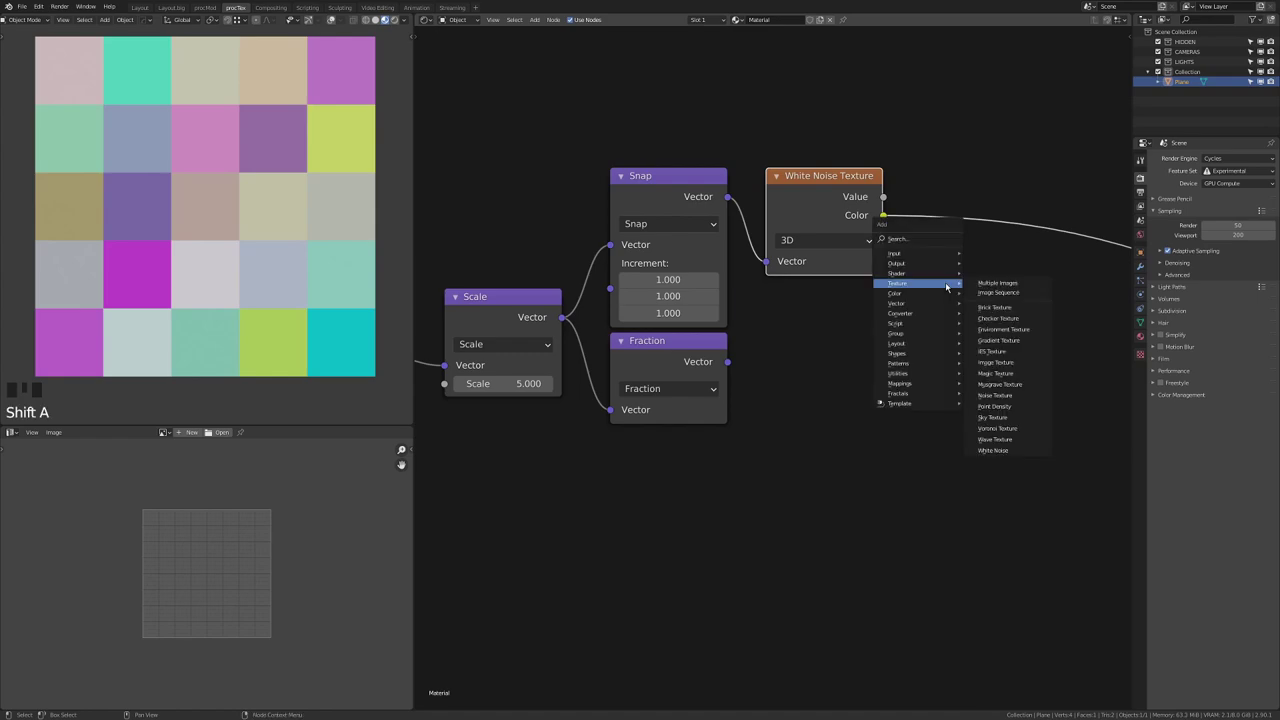
pyautogui.hotkey('shift', 'a')
pyautogui.hotkey('shift', 'a')
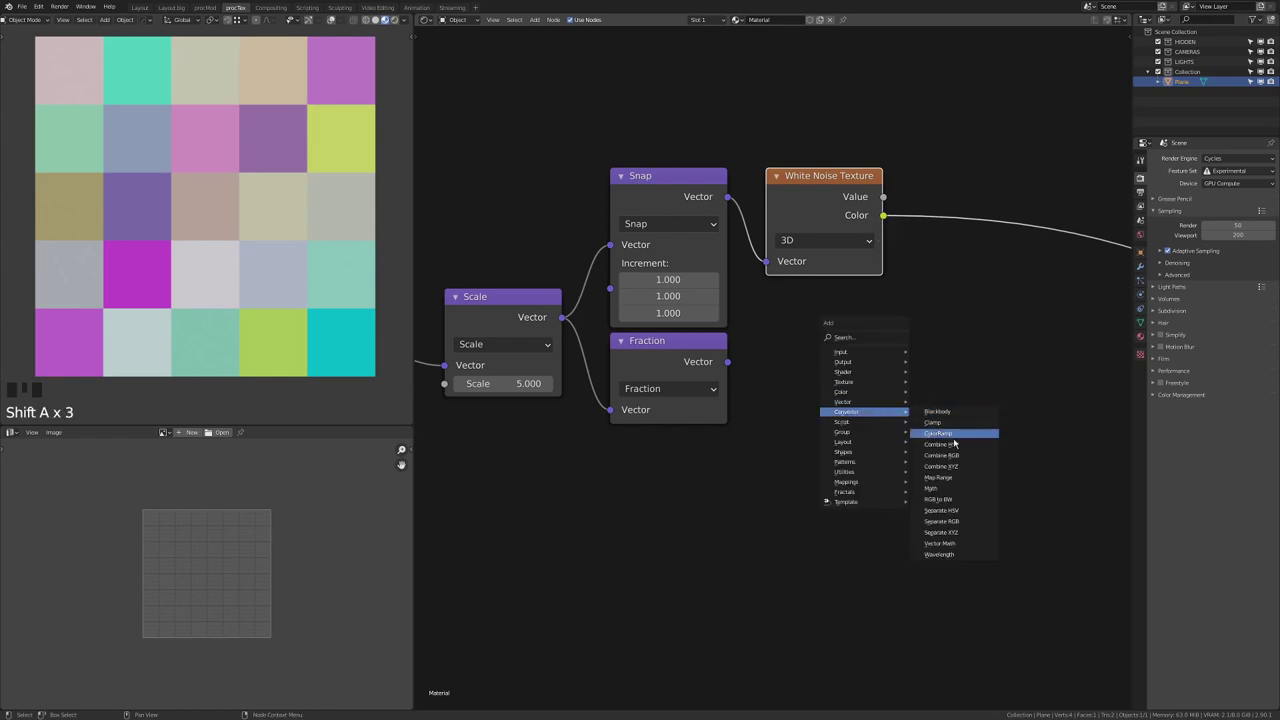
pyautogui.click(941, 521)
pyautogui.click(928, 190)
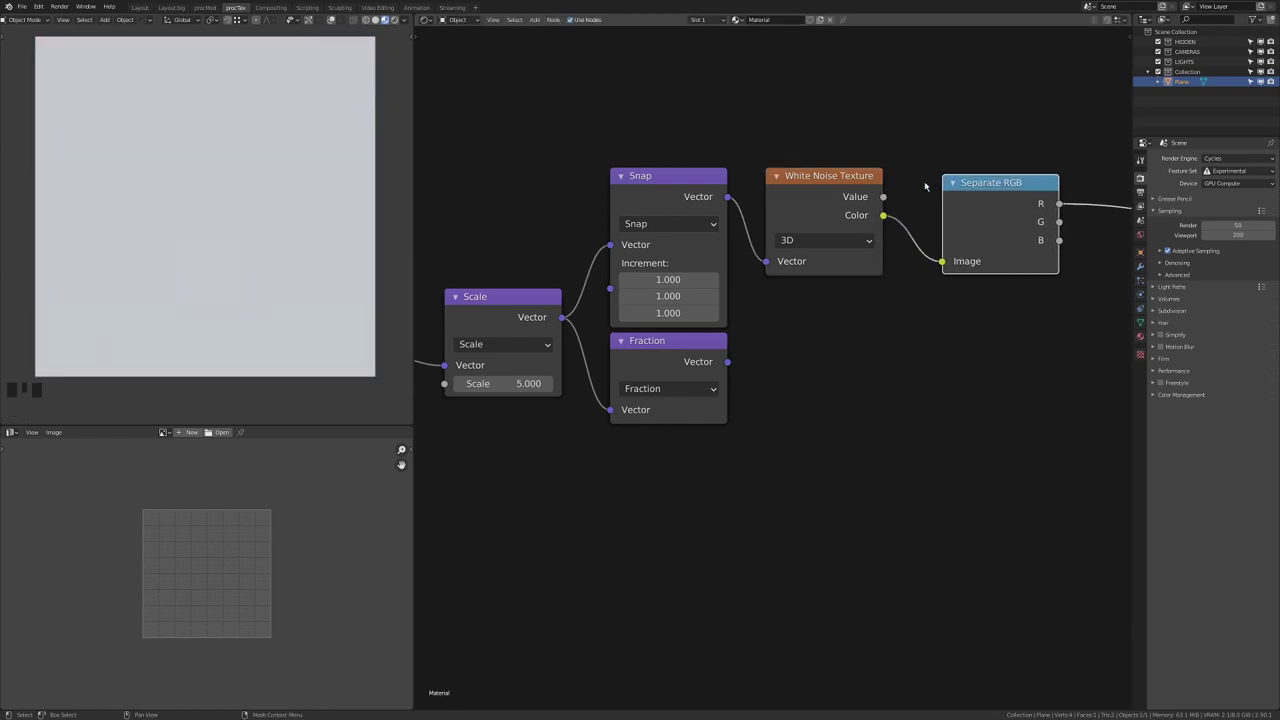
# Step: Compare the White Noise Texture's Value output with the Separate RGB channels by previewing them alternately
pyautogui.keyDown('ctrl'); pyautogui.keyDown('shift'); pyautogui.click(829, 190); pyautogui.keyUp('shift'); pyautogui.keyUp('ctrl')
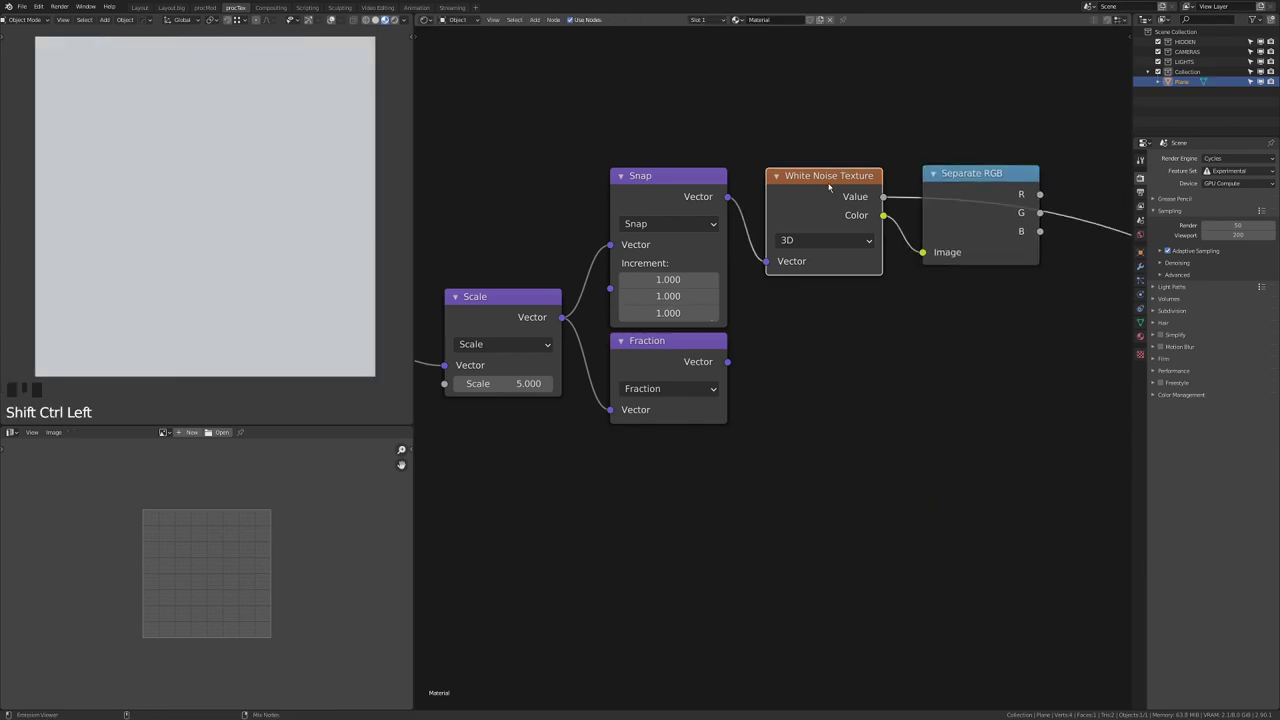
pyautogui.keyDown('ctrl'); pyautogui.keyDown('shift'); pyautogui.click(991, 173); pyautogui.keyUp('shift'); pyautogui.keyUp('ctrl')
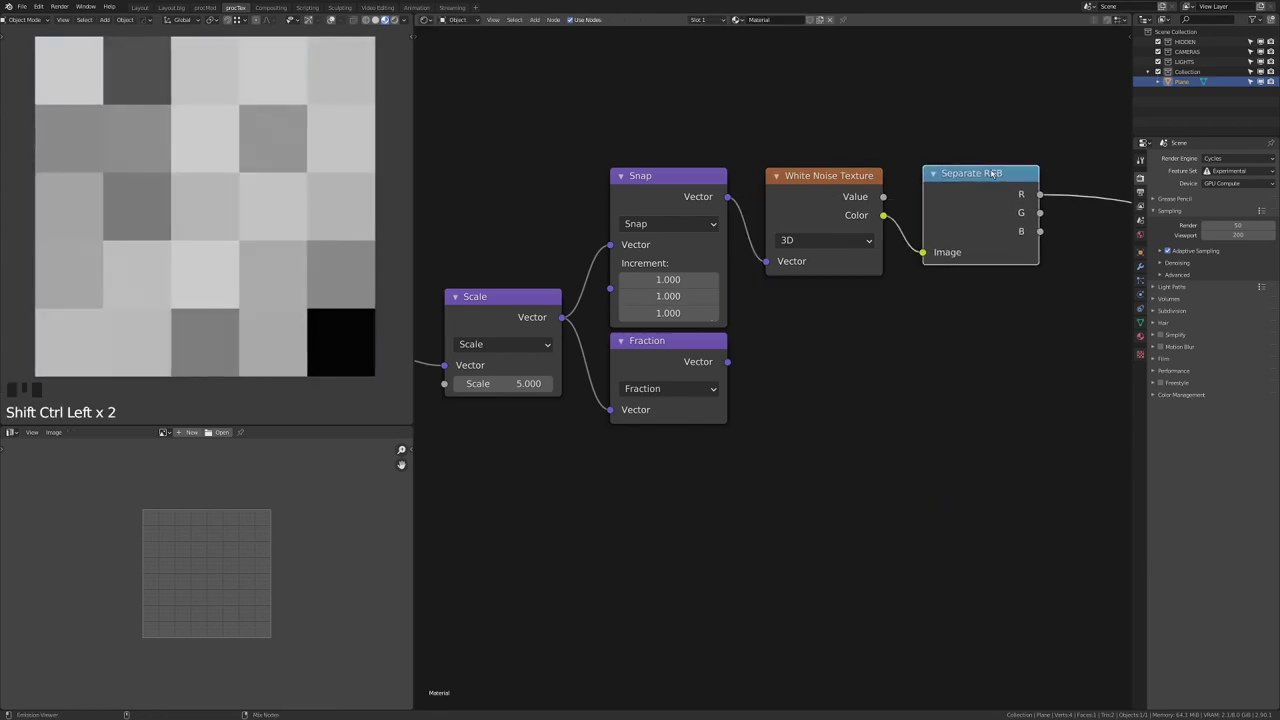
pyautogui.keyDown('ctrl'); pyautogui.keyDown('shift'); pyautogui.click(854, 181); pyautogui.keyUp('shift'); pyautogui.keyUp('ctrl')
pyautogui.keyDown('ctrl'); pyautogui.keyDown('shift'); pyautogui.click(955, 197); pyautogui.keyUp('shift'); pyautogui.keyUp('ctrl')
pyautogui.keyDown('ctrl'); pyautogui.keyDown('shift'); pyautogui.click(854, 181); pyautogui.keyUp('shift'); pyautogui.keyUp('ctrl')
pyautogui.keyDown('ctrl'); pyautogui.keyDown('shift'); pyautogui.click(955, 197); pyautogui.keyUp('shift'); pyautogui.keyUp('ctrl')
pyautogui.keyDown('ctrl'); pyautogui.keyDown('shift'); pyautogui.click(854, 185); pyautogui.keyUp('shift'); pyautogui.keyUp('ctrl')
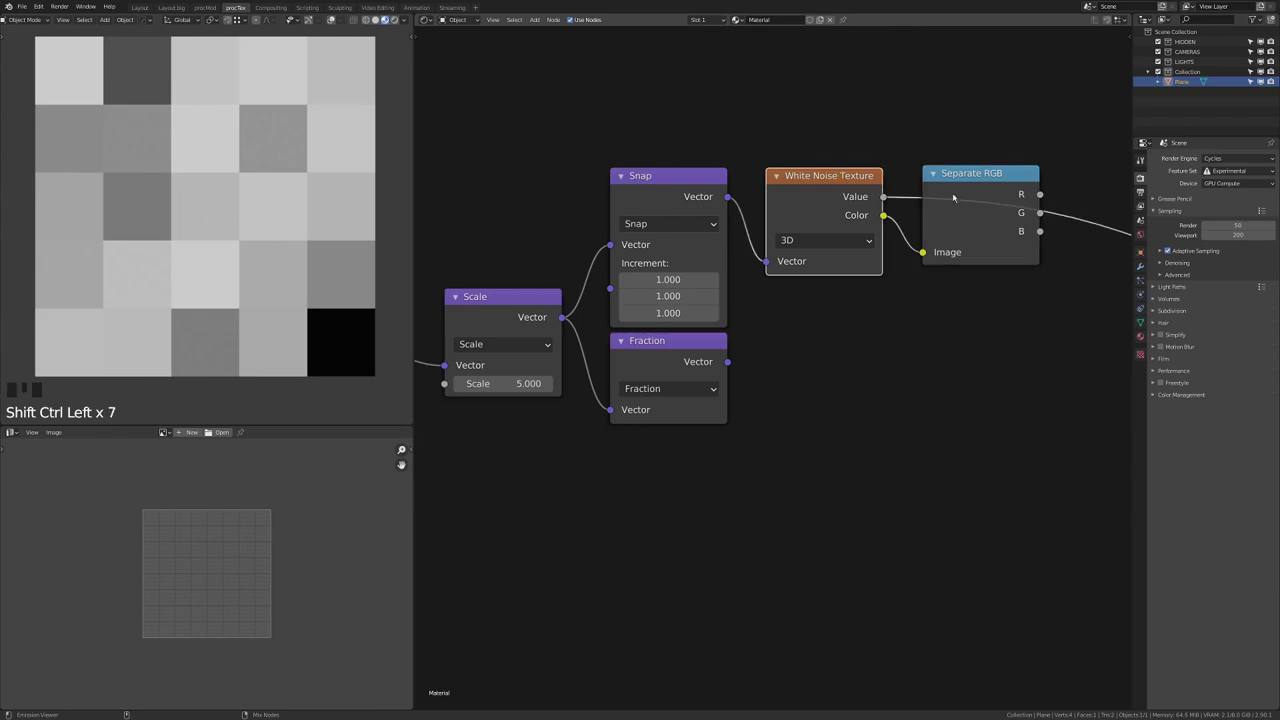
pyautogui.keyDown('ctrl'); pyautogui.keyDown('shift'); pyautogui.click(955, 197); pyautogui.keyUp('shift'); pyautogui.keyUp('ctrl')
pyautogui.keyDown('ctrl'); pyautogui.keyDown('shift'); pyautogui.click(977, 198); pyautogui.keyUp('shift'); pyautogui.keyUp('ctrl')
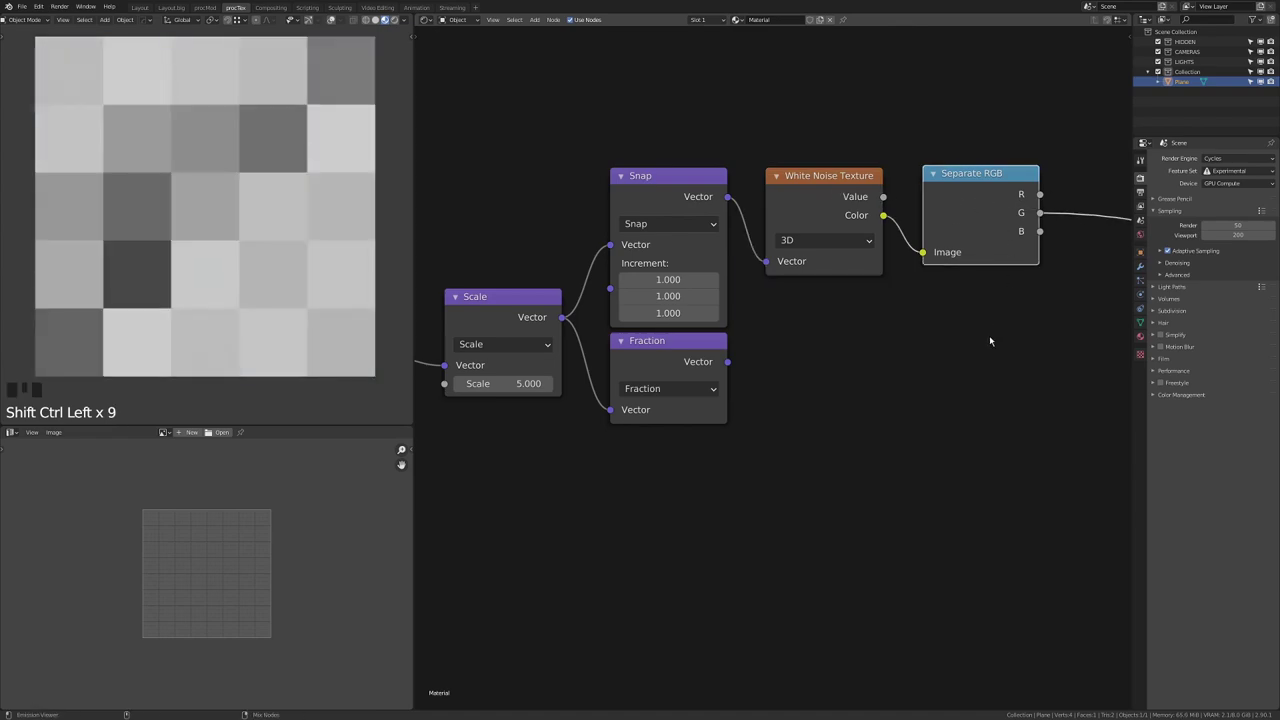
# Step: Remove the preview connection from the Separate RGB node and select the White Noise Texture
pyautogui.keyDown('ctrl'); pyautogui.keyDown('shift'); pyautogui.click(1003, 380); pyautogui.keyUp('shift'); pyautogui.keyUp('ctrl')
pyautogui.press('x')
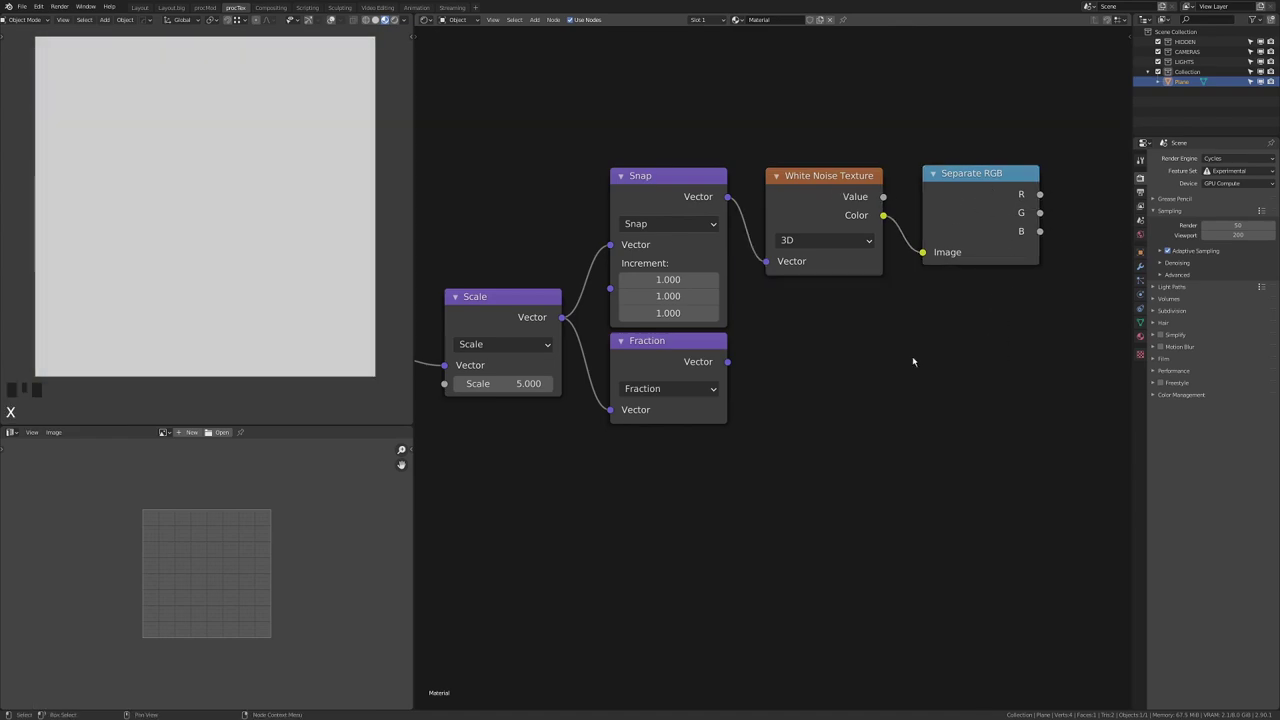
pyautogui.click(832, 175)
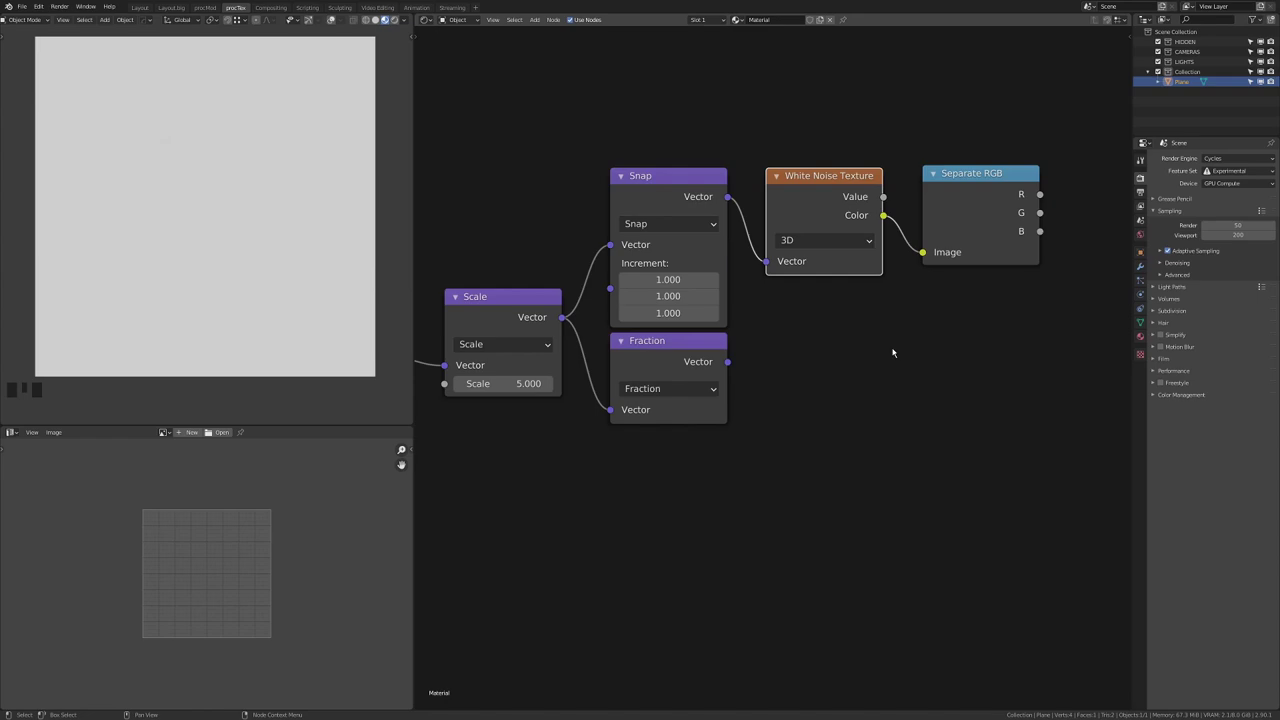
pyautogui.moveTo(1028, 211); pyautogui.dragTo(967, 268, button='middle')
pyautogui.moveTo(978, 251); pyautogui.dragTo(1022, 228)
pyautogui.moveTo(978, 269); pyautogui.dragTo(999, 272)
pyautogui.click(983, 289)
pyautogui.click(968, 296)
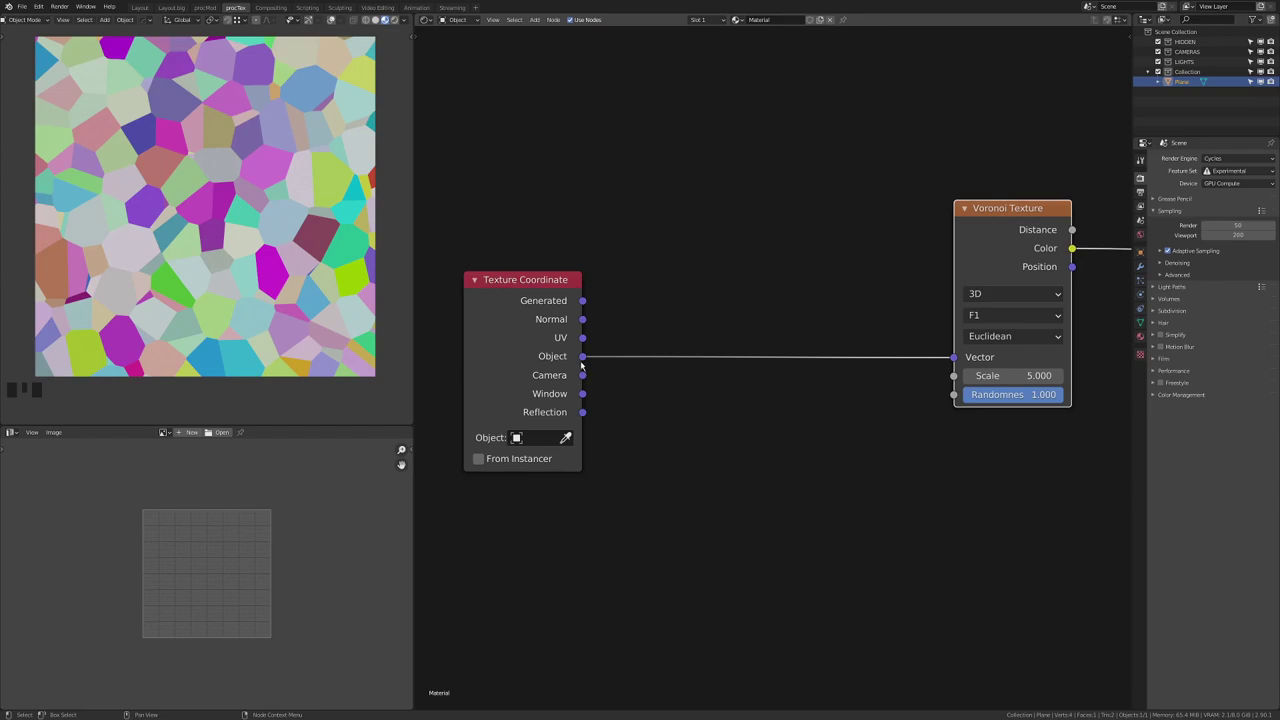
# Step: Add a Vector Math node beside the Texture Coordinate node and connect the Object output to its vector input
pyautogui.moveTo(626, 345); pyautogui.dragTo(879, 204, button='middle')
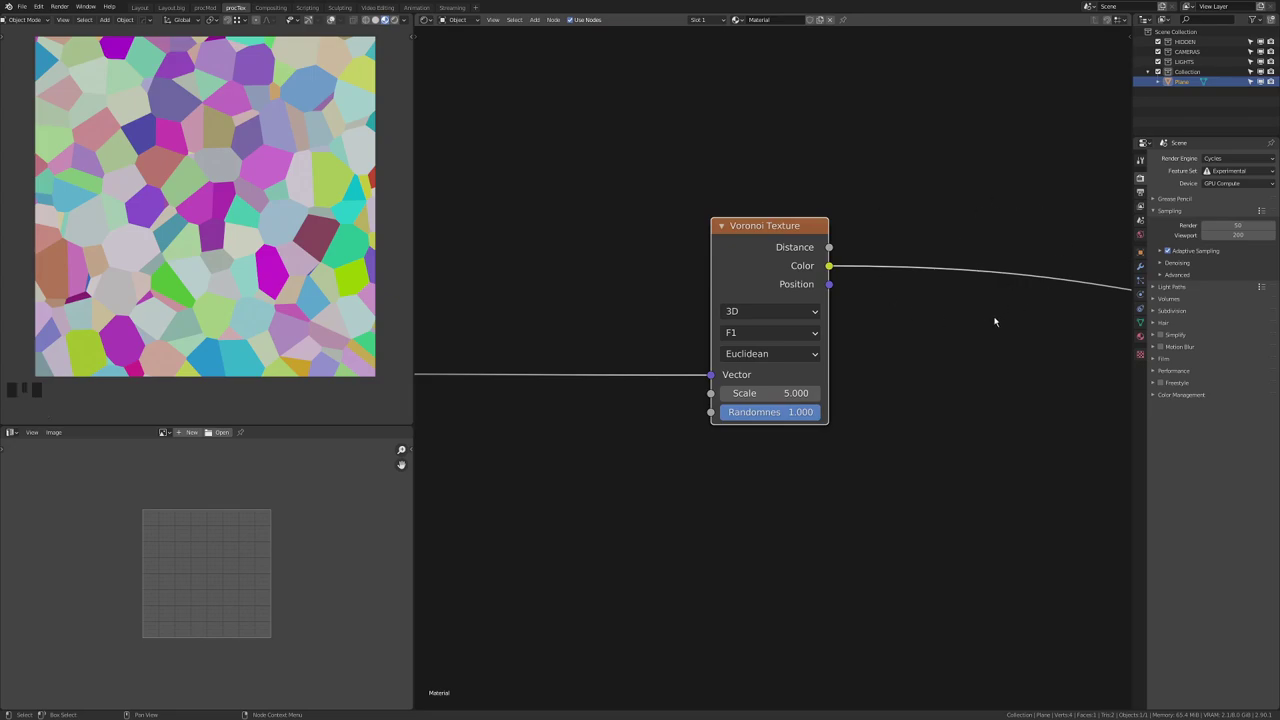
pyautogui.moveTo(609, 282); pyautogui.dragTo(835, 264, button='middle')
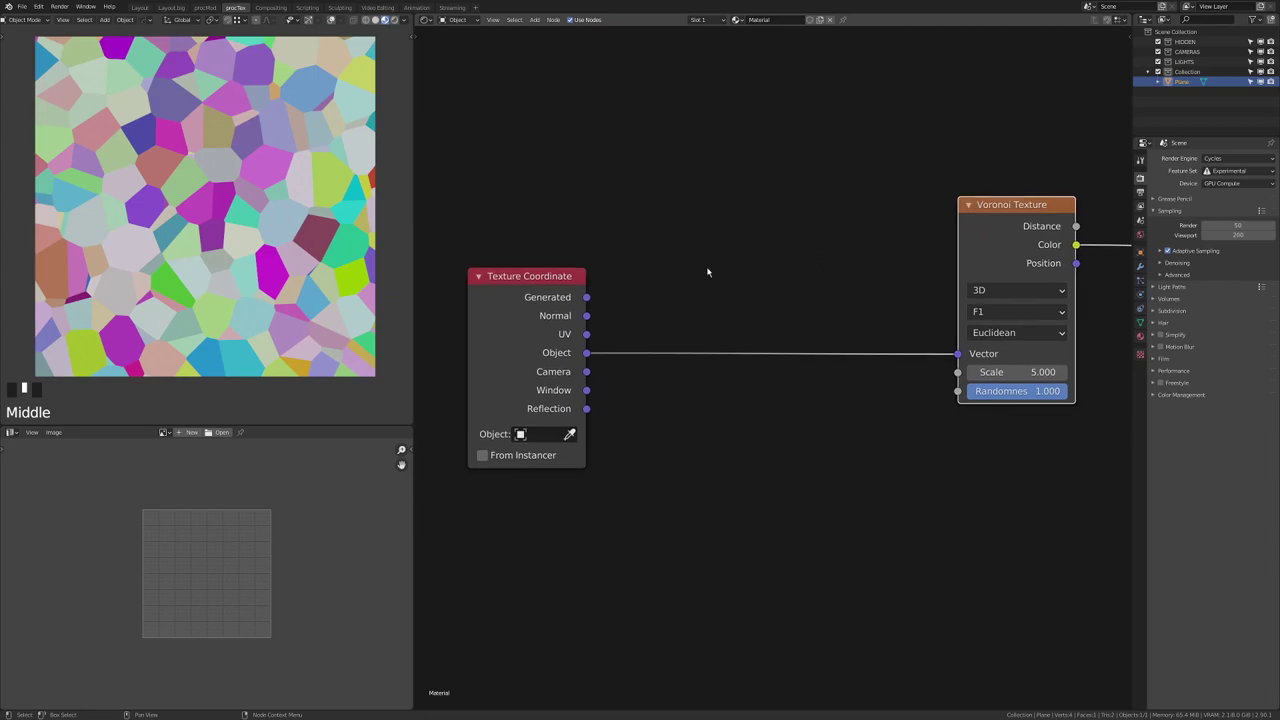
pyautogui.moveTo(707, 271); pyautogui.dragTo(765, 260, button='middle')
pyautogui.hotkey('shift', 'a')
pyautogui.moveTo(765, 260)
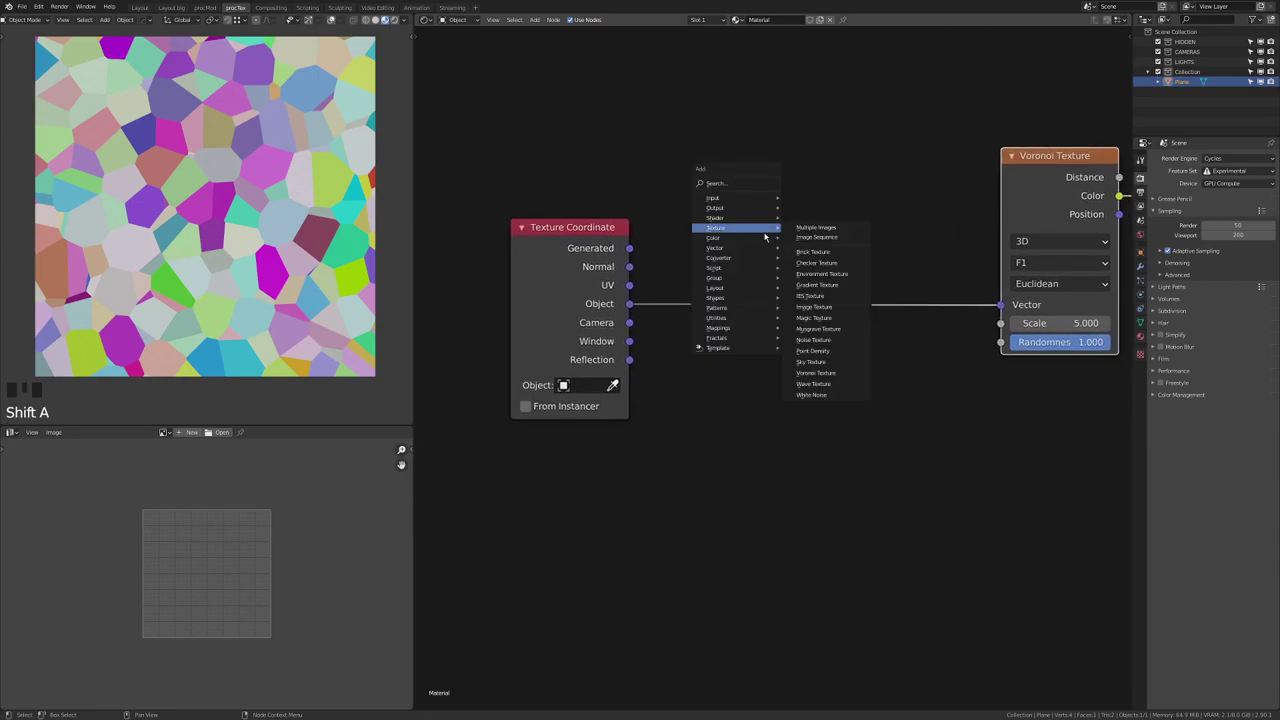
pyautogui.click(811, 389)
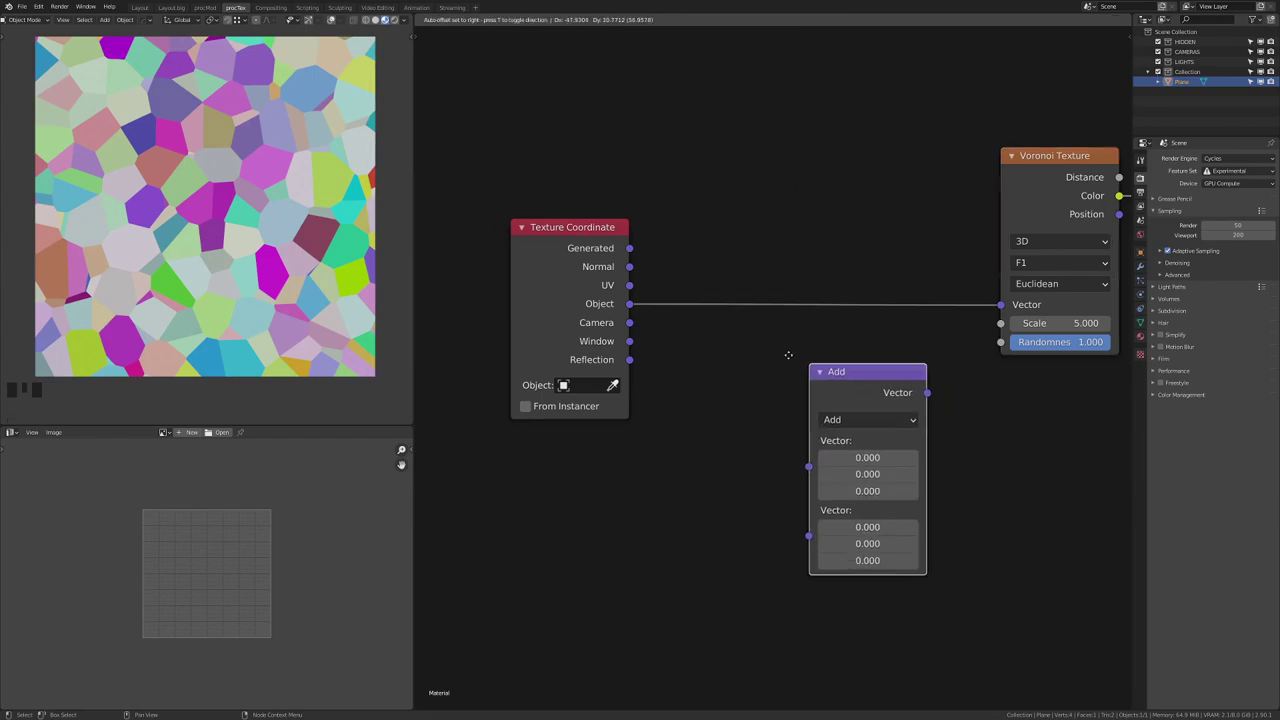
pyautogui.click(669, 328)
pyautogui.moveTo(629, 303); pyautogui.dragTo(717, 434)
# Step: Change the Vector Math node's operation to Length and preview it on the plane, moving the Voronoi Texture farther away
pyautogui.click(741, 389)
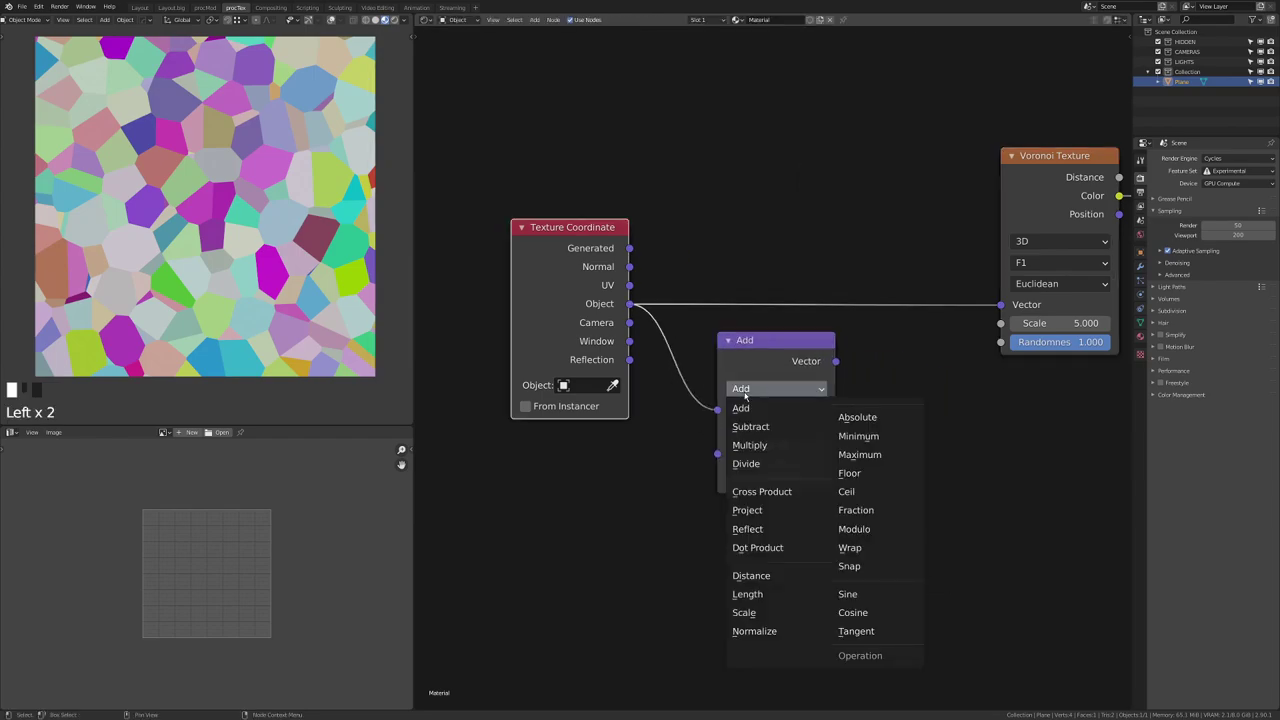
pyautogui.click(771, 594)
pyautogui.keyDown('ctrl'); pyautogui.keyDown('shift'); pyautogui.click(776, 375); pyautogui.keyUp('shift'); pyautogui.keyUp('ctrl')
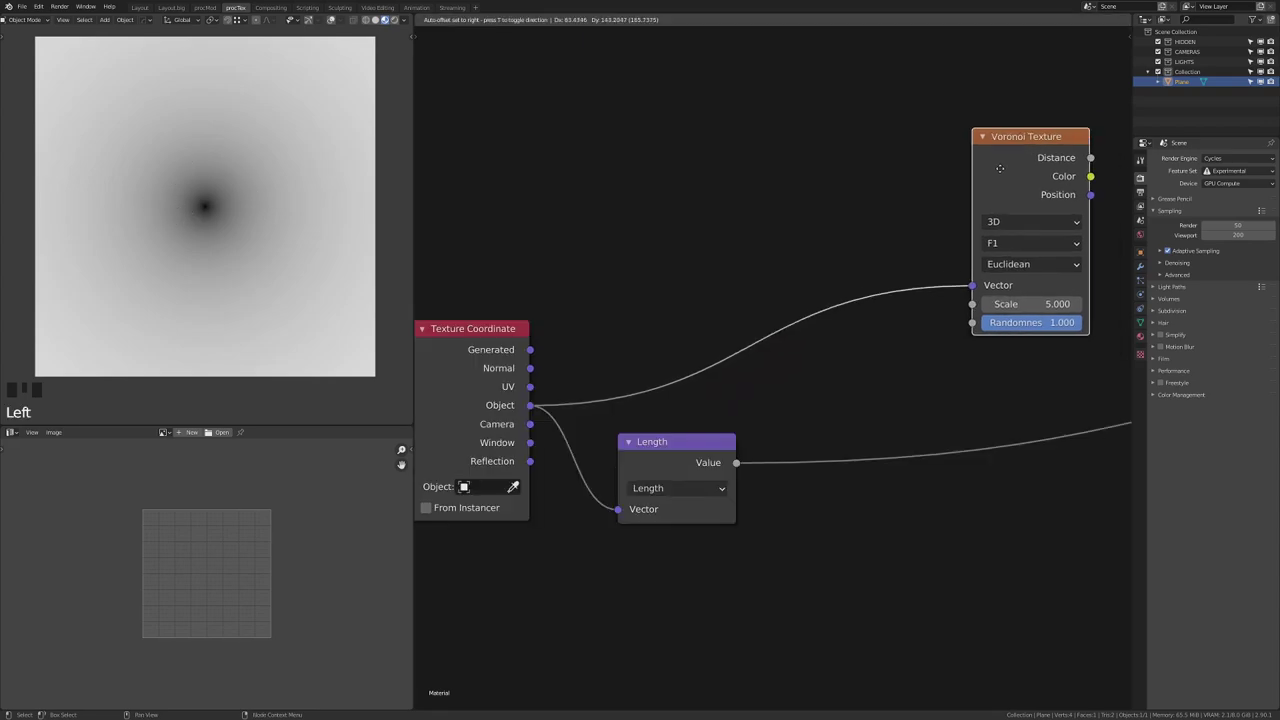
pyautogui.moveTo(1000, 166); pyautogui.dragTo(1017, 156)
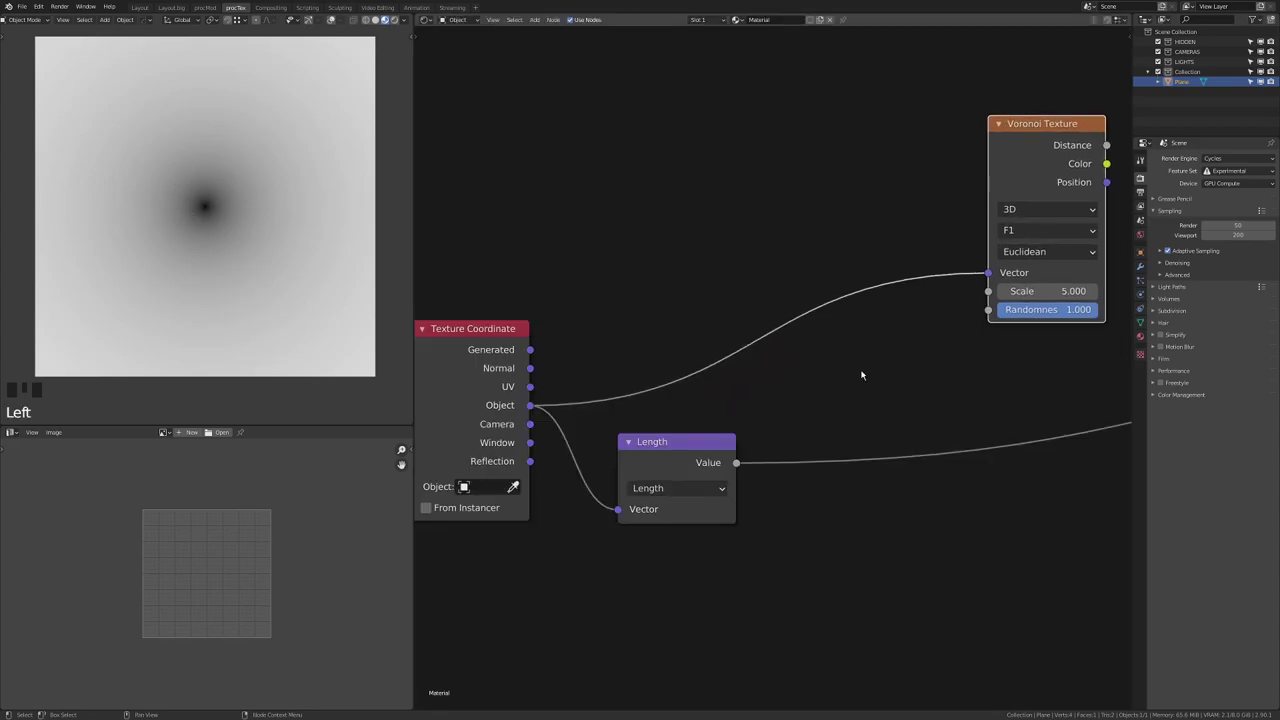
# Step: Insert a Vector Rotate node between the Texture Coordinate's Object output and the Voronoi Texture's vector input
pyautogui.hotkey('shift', 'a')
pyautogui.moveTo(853, 368)
pyautogui.click(915, 431)
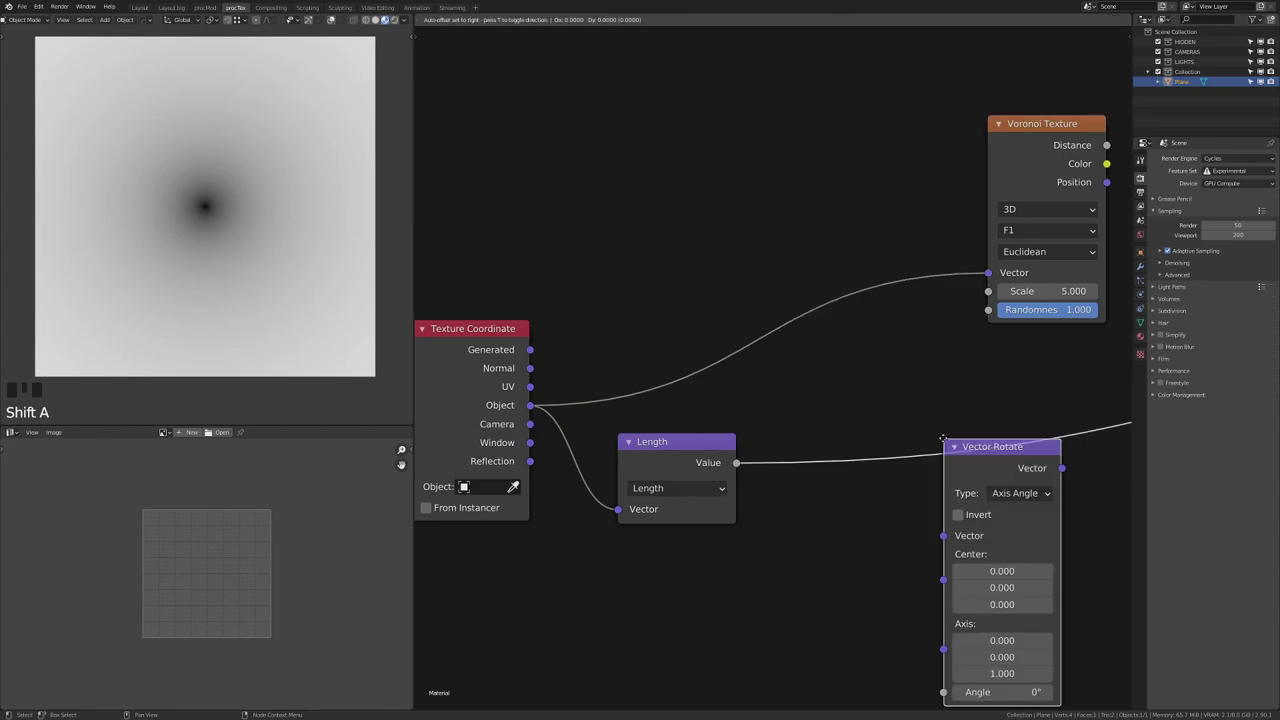
pyautogui.click(801, 193)
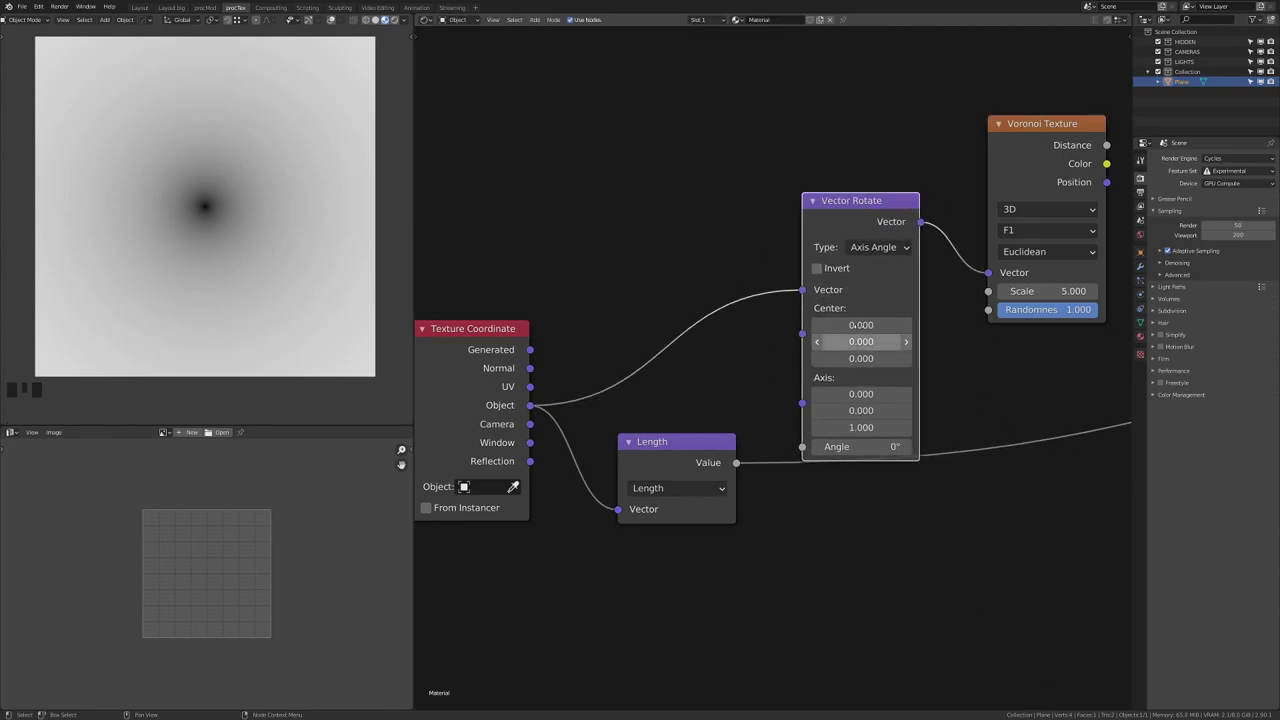
# Step: Preview the Voronoi Texture's Color output and drive the Vector Rotate node's Angle with the Length node's Value
pyautogui.click(1054, 136)
pyautogui.keyDown('ctrl'); pyautogui.keyDown('shift'); pyautogui.click(1054, 136); pyautogui.keyUp('shift'); pyautogui.keyUp('ctrl')
pyautogui.keyDown('ctrl'); pyautogui.keyDown('shift'); pyautogui.click(1054, 136); pyautogui.keyUp('shift'); pyautogui.keyUp('ctrl')
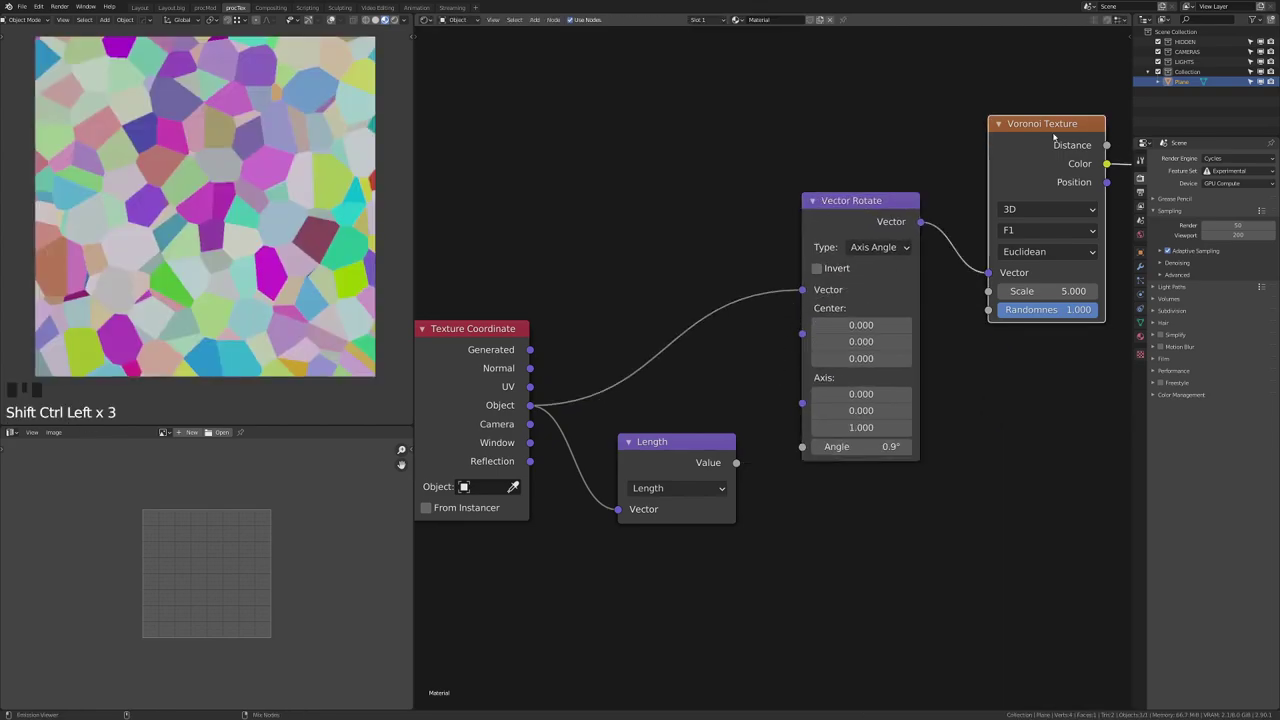
pyautogui.moveTo(858, 446)
pyautogui.mouseDown()
pyautogui.moveTo(840, 446)
pyautogui.moveTo(858, 446)
pyautogui.mouseUp()
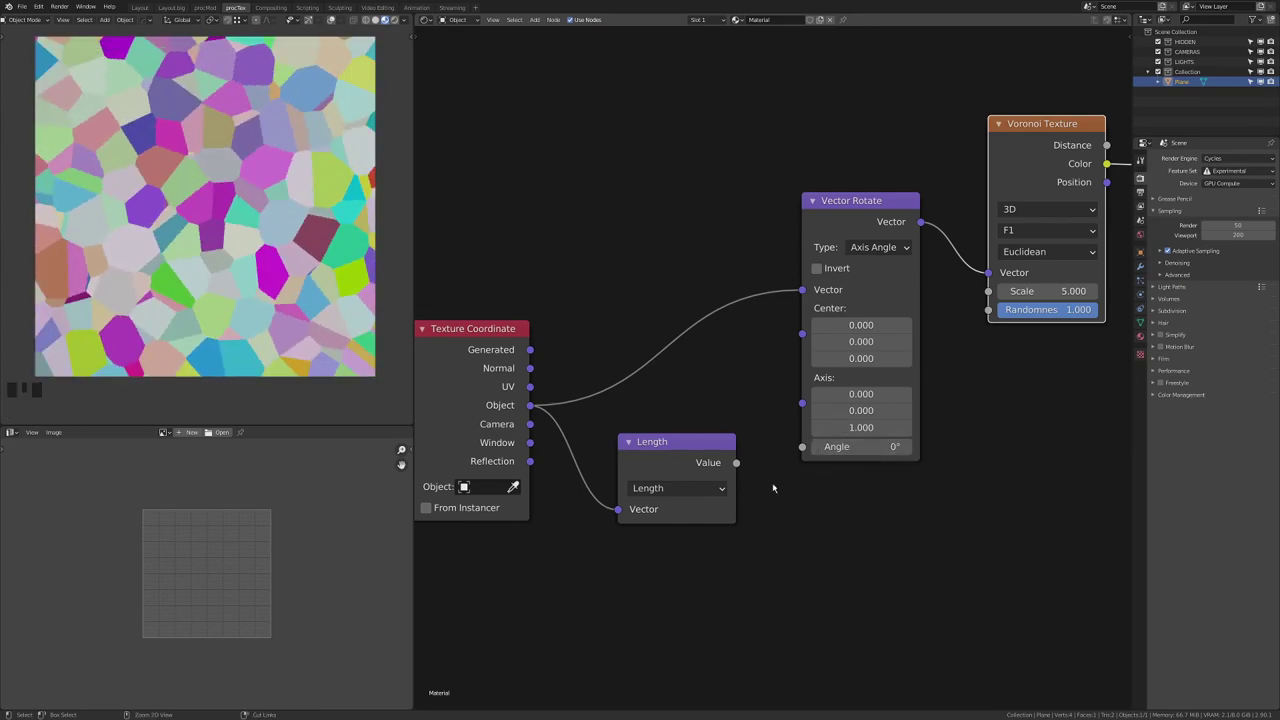
pyautogui.moveTo(736, 463); pyautogui.dragTo(802, 446)
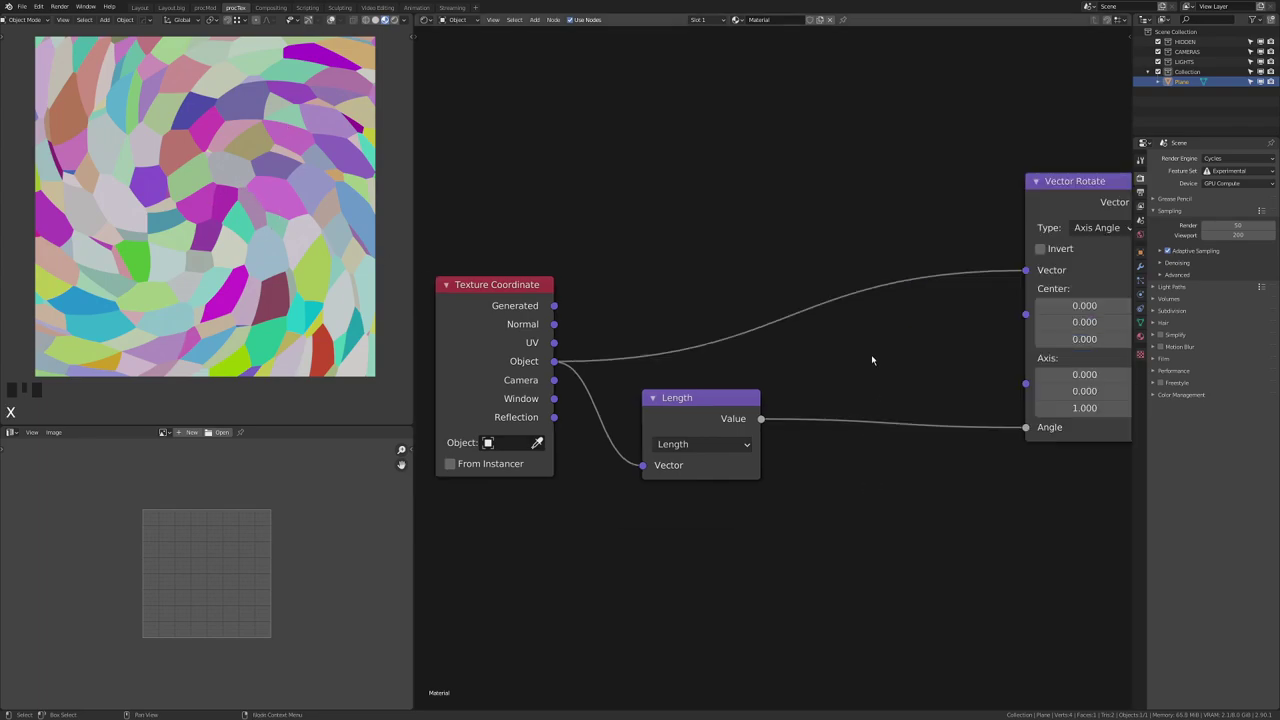
# Step: Insert a Math node set to Multiply between Length and the Vector Rotate Angle, raising its multiplier to about 5
pyautogui.hotkey('shift', 'a')
pyautogui.moveTo(862, 362)
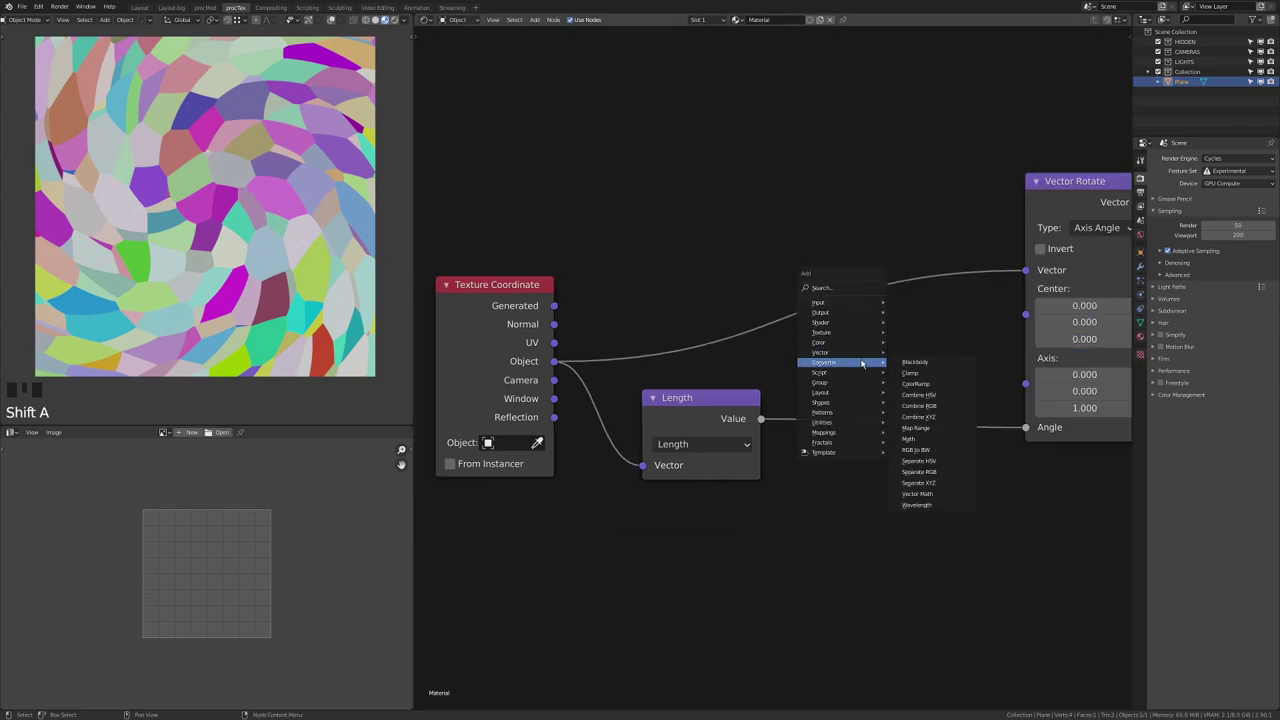
pyautogui.click(908, 439)
pyautogui.click(872, 412)
pyautogui.click(881, 422)
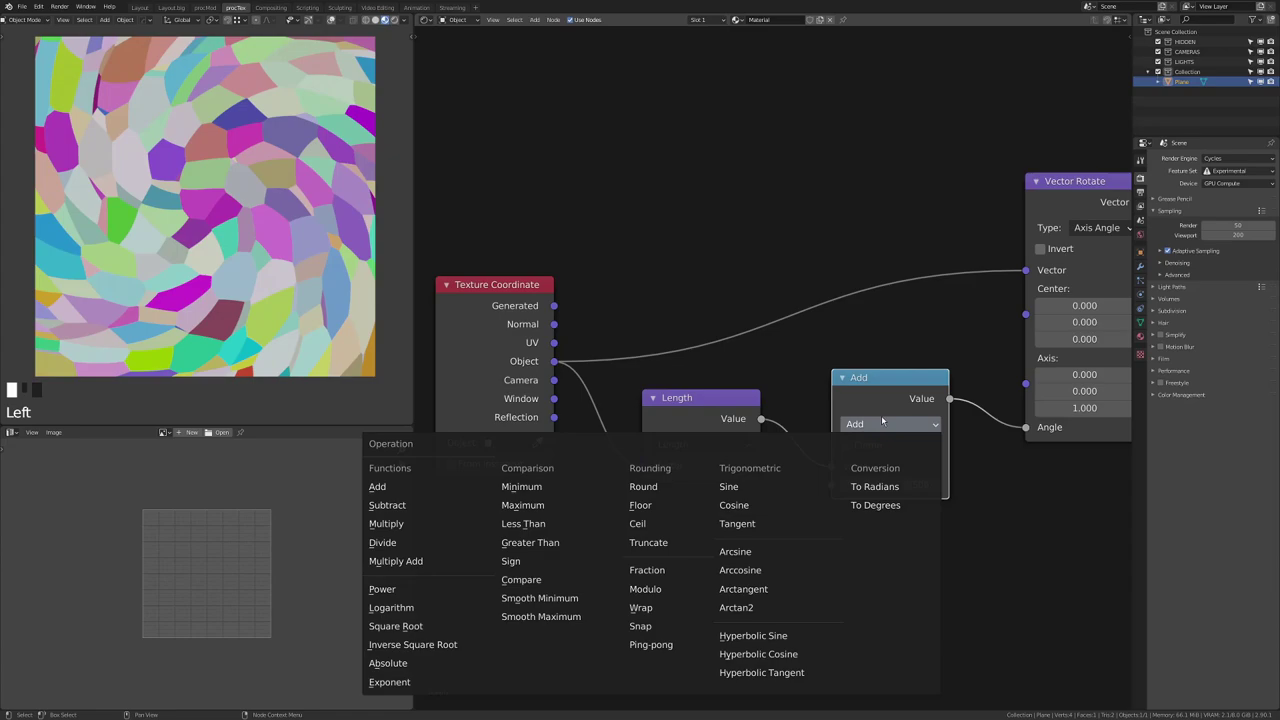
pyautogui.click(421, 532)
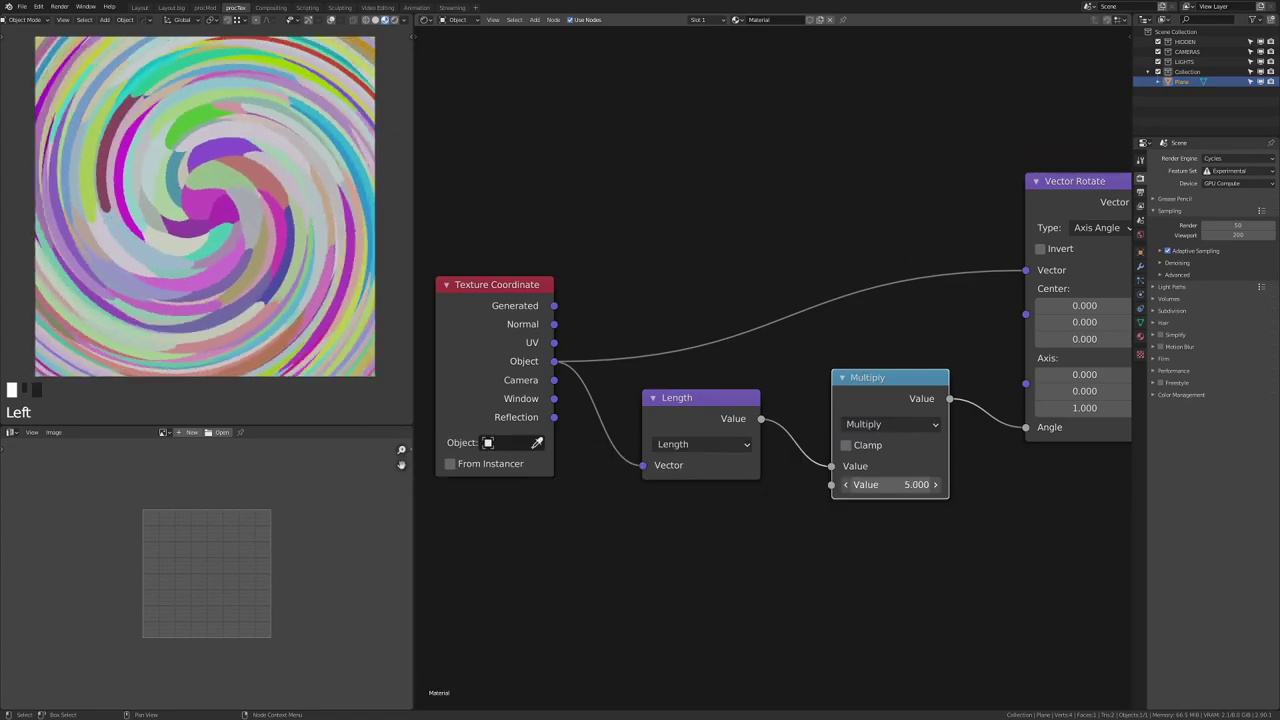
pyautogui.moveTo(890, 484)
pyautogui.mouseDown()
pyautogui.moveTo(786, 484)
pyautogui.moveTo(886, 484)
pyautogui.moveTo(886, 501)
pyautogui.mouseUp()
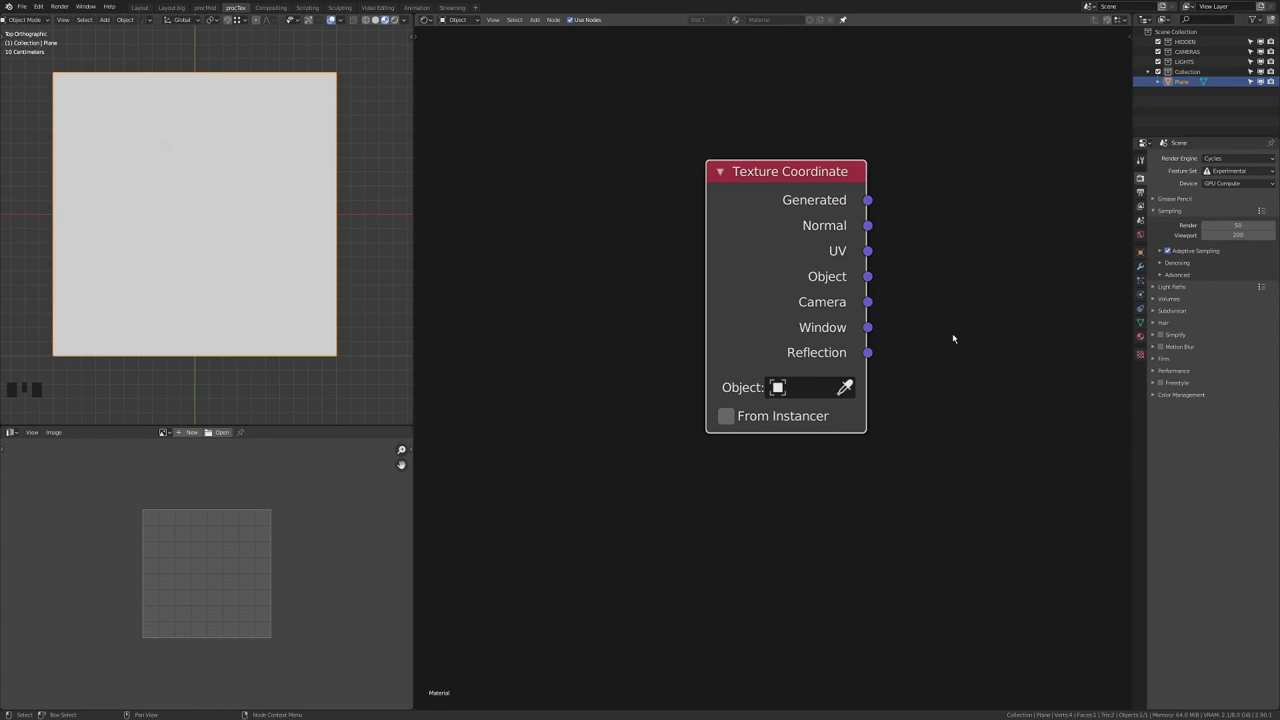
# Step: Add a Plain Axes empty at the centre of the plane
pyautogui.scroll(-1, 953, 339)
pyautogui.keyDown('shift'); pyautogui.moveTo(230, 184); pyautogui.dragTo(239, 204, button='middle'); pyautogui.keyUp('shift')
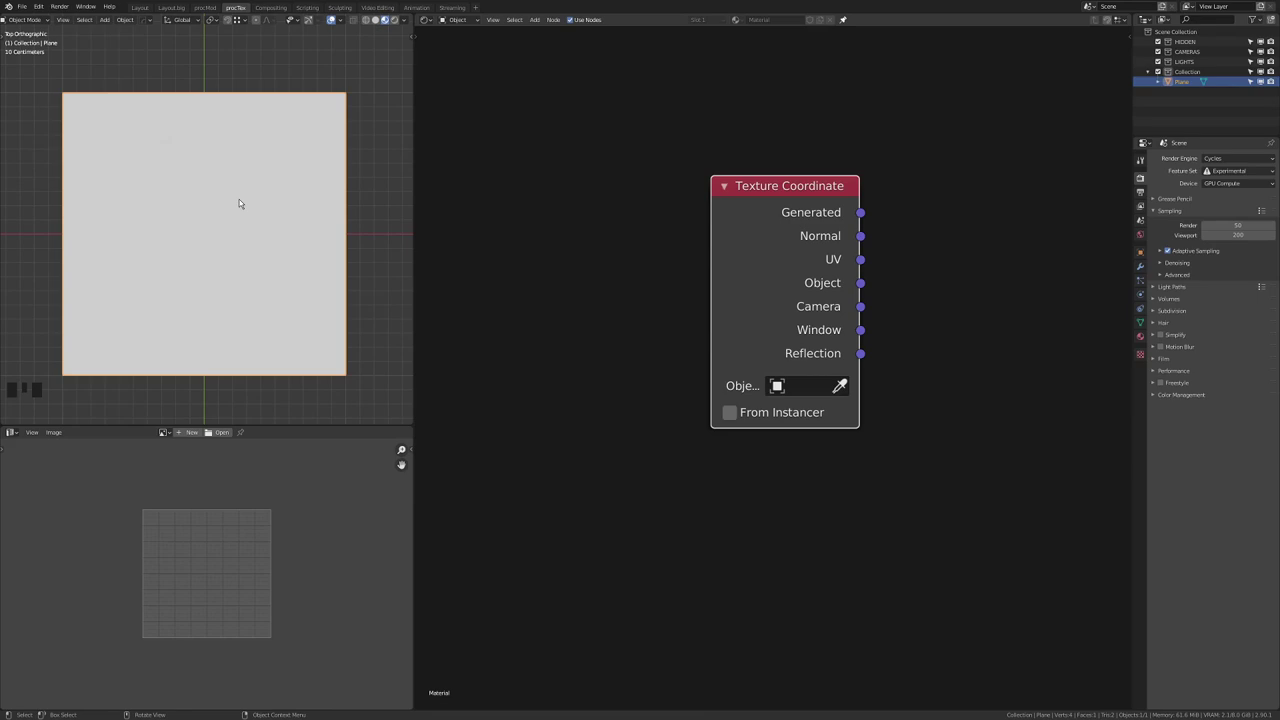
pyautogui.moveTo(249, 200); pyautogui.dragTo(271, 157, button='middle')
pyautogui.hotkey('shift', 'a')
pyautogui.moveTo(253, 254)
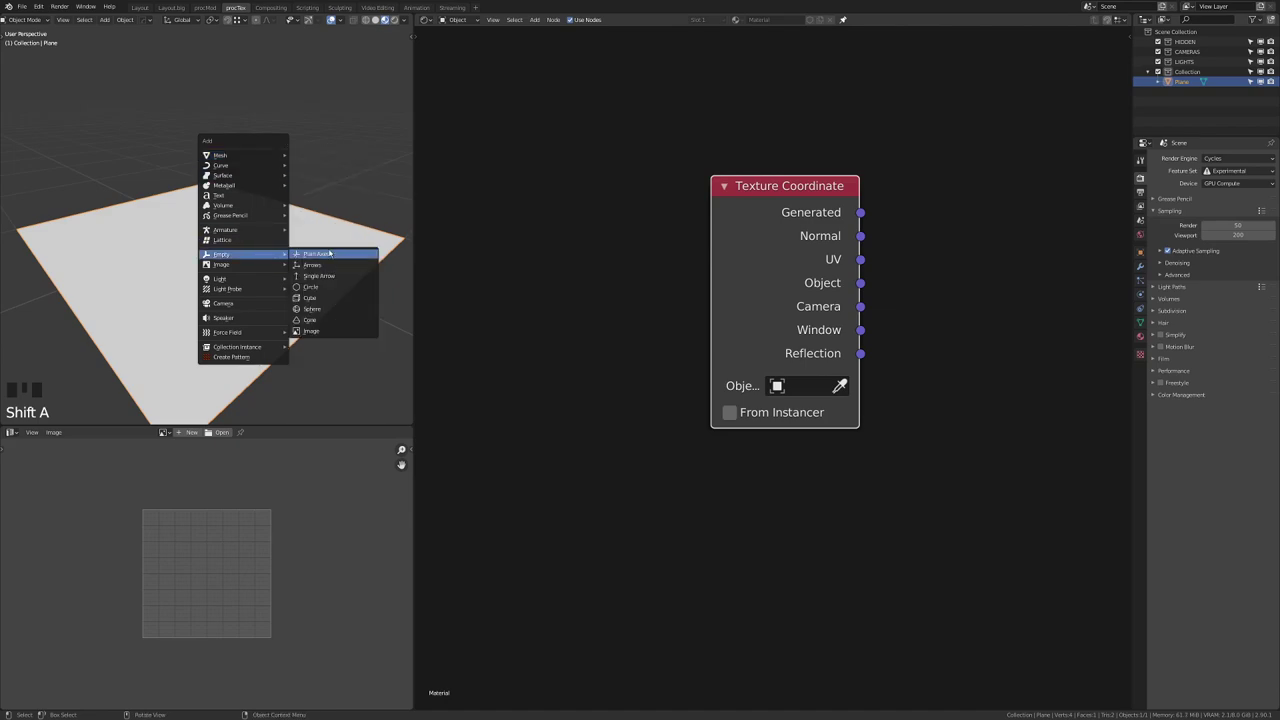
pyautogui.click(330, 256)
pyautogui.moveTo(240, 242); pyautogui.dragTo(240, 225, button='middle')
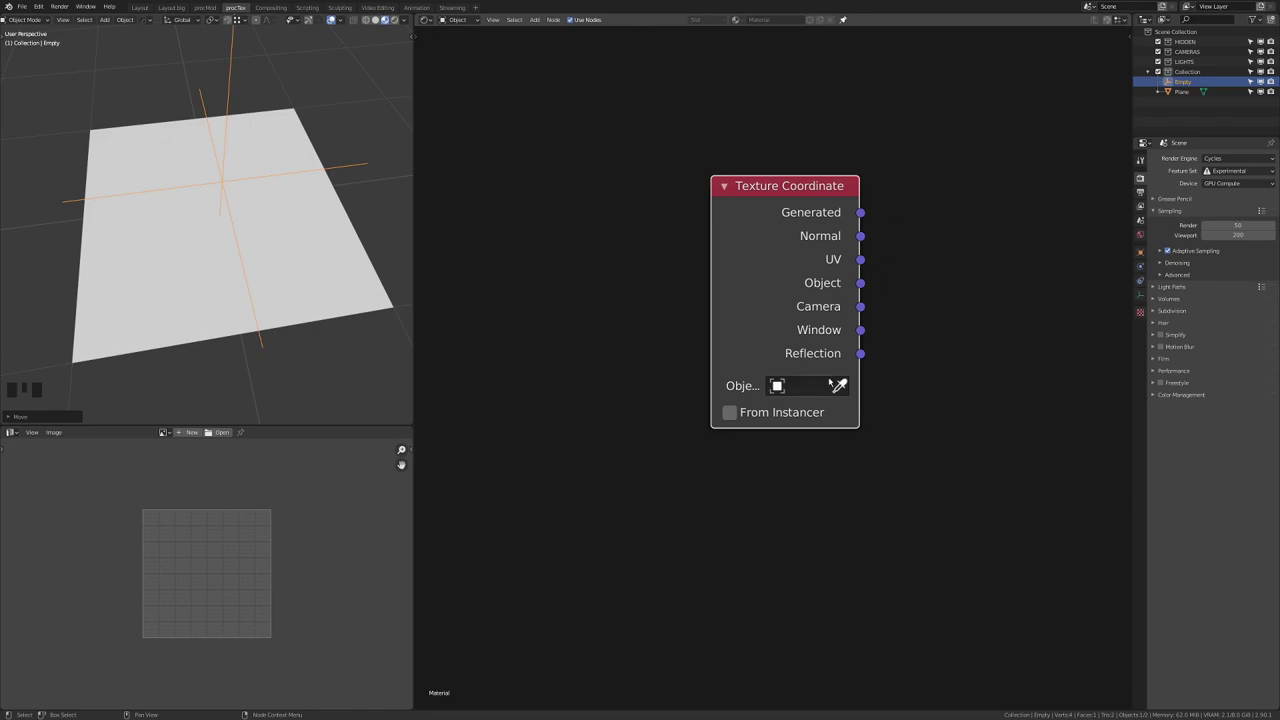
# Step: Widen the Texture Coordinate node and assign the Empty as its reference object
pyautogui.moveTo(857, 368); pyautogui.dragTo(949, 368)
pyautogui.moveTo(835, 211); pyautogui.dragTo(779, 222)
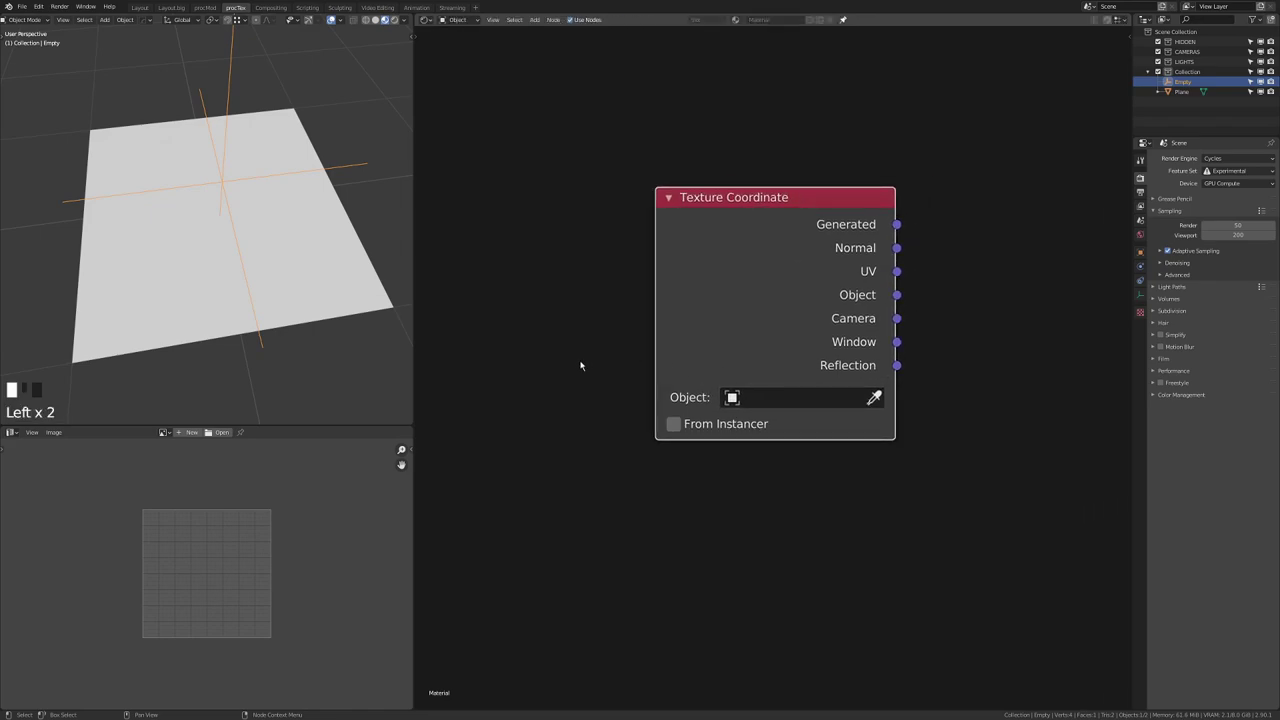
pyautogui.moveTo(569, 371); pyautogui.dragTo(960, 421)
pyautogui.click(782, 403)
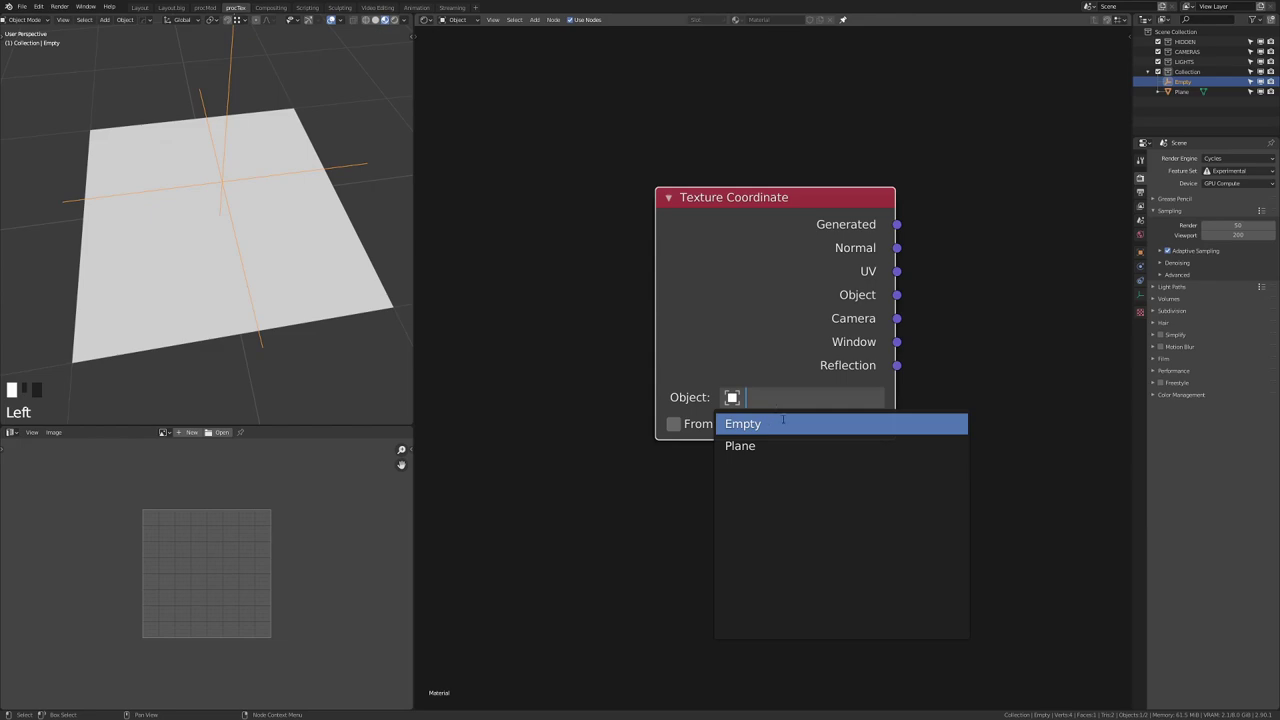
pyautogui.click(874, 398)
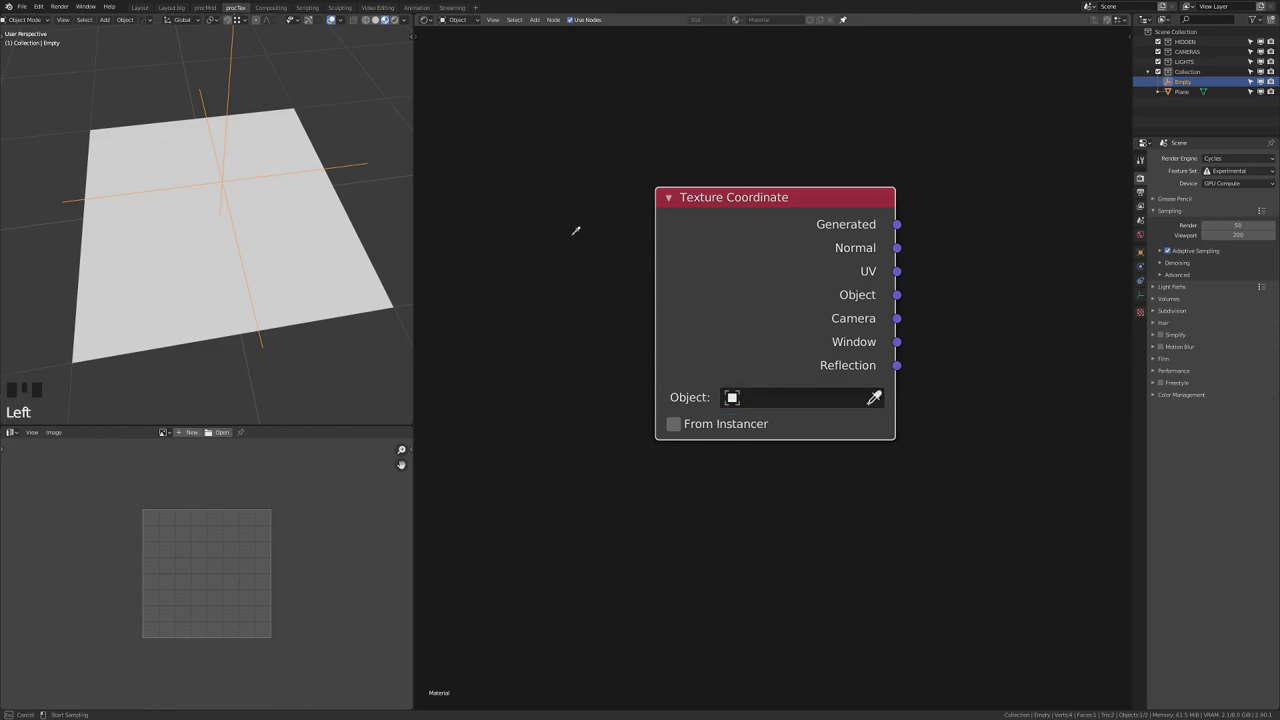
pyautogui.press('e')
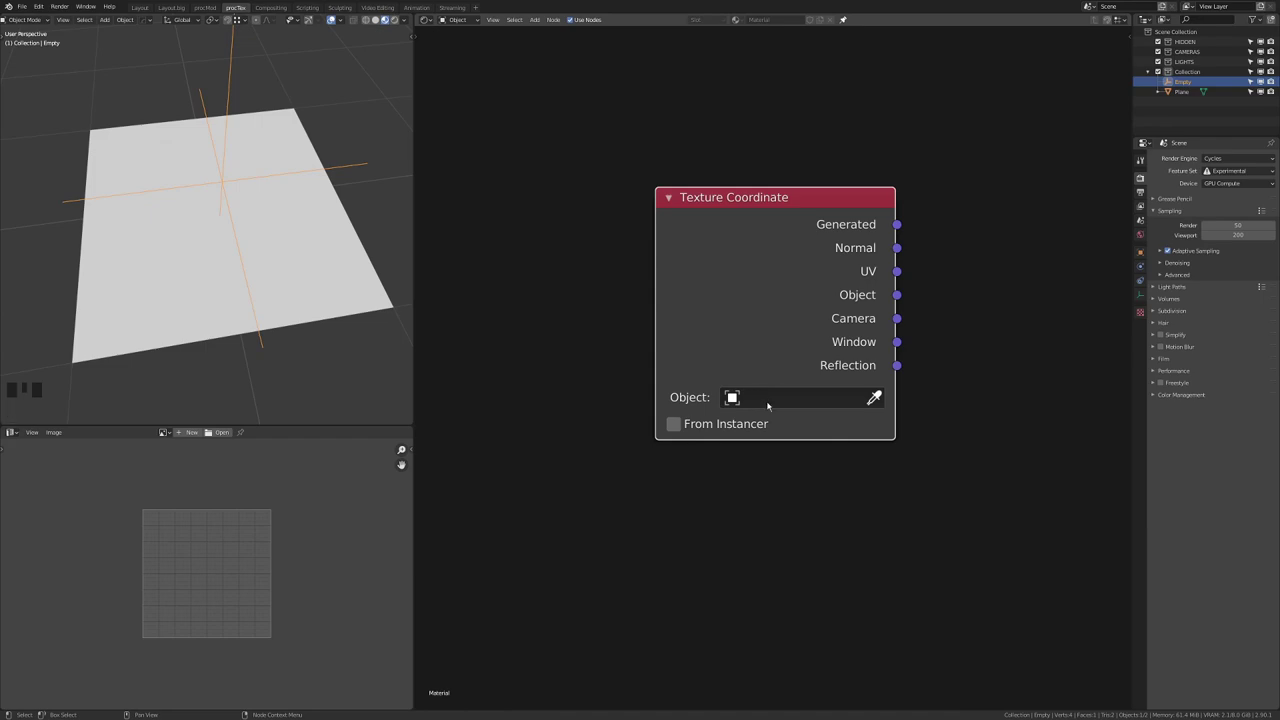
pyautogui.click(232, 64)
# Step: Cycle the Texture Coordinate preview on the plane to its Object output
pyautogui.keyDown('ctrl'); pyautogui.keyDown('shift'); pyautogui.click(751, 214); pyautogui.keyUp('shift'); pyautogui.keyUp('ctrl')
pyautogui.keyDown('ctrl'); pyautogui.keyDown('shift'); pyautogui.click(751, 214); pyautogui.keyUp('shift'); pyautogui.keyUp('ctrl')
pyautogui.keyDown('ctrl'); pyautogui.keyDown('shift'); pyautogui.click(751, 214); pyautogui.keyUp('shift'); pyautogui.keyUp('ctrl')
pyautogui.keyDown('ctrl'); pyautogui.keyDown('shift'); pyautogui.click(751, 214); pyautogui.keyUp('shift'); pyautogui.keyUp('ctrl')
pyautogui.keyDown('ctrl'); pyautogui.keyDown('shift'); pyautogui.click(751, 214); pyautogui.keyUp('shift'); pyautogui.keyUp('ctrl')
pyautogui.keyDown('ctrl'); pyautogui.keyDown('shift'); pyautogui.click(751, 214); pyautogui.keyUp('shift'); pyautogui.keyUp('ctrl')
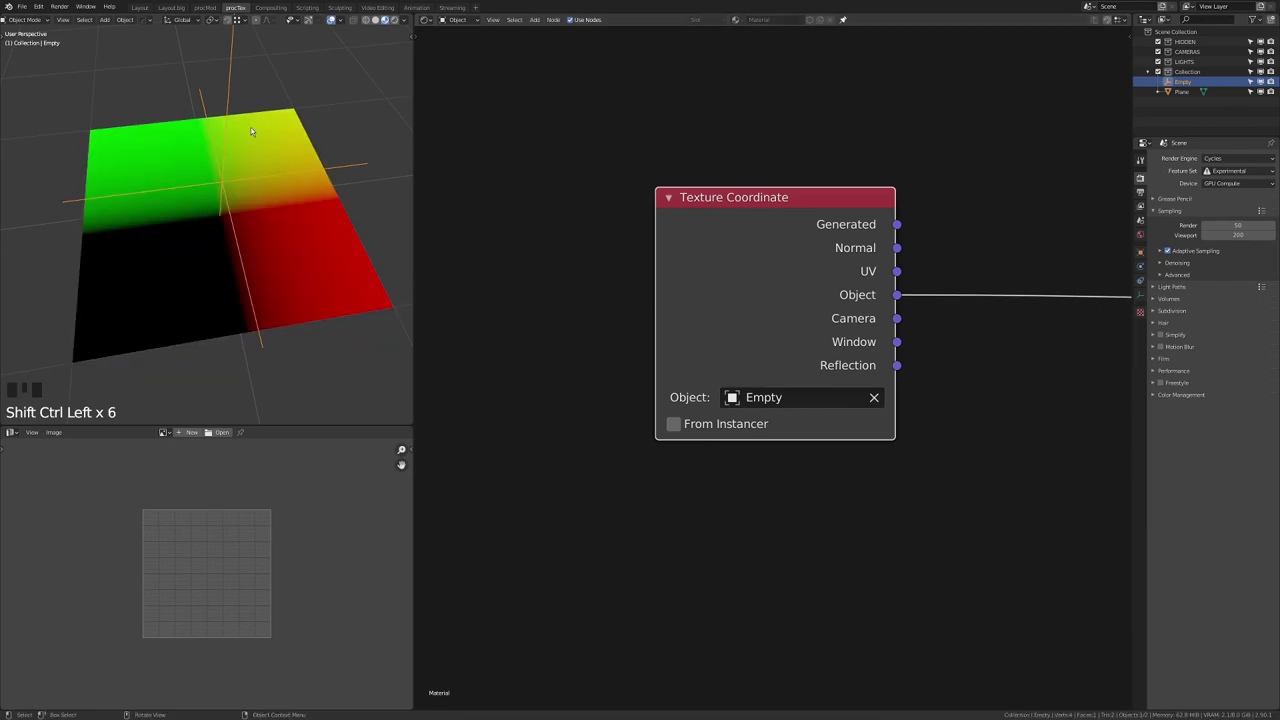
# Step: Move the empty across the plane without changing its height, scale it down and rotate it freely
pyautogui.press('g')
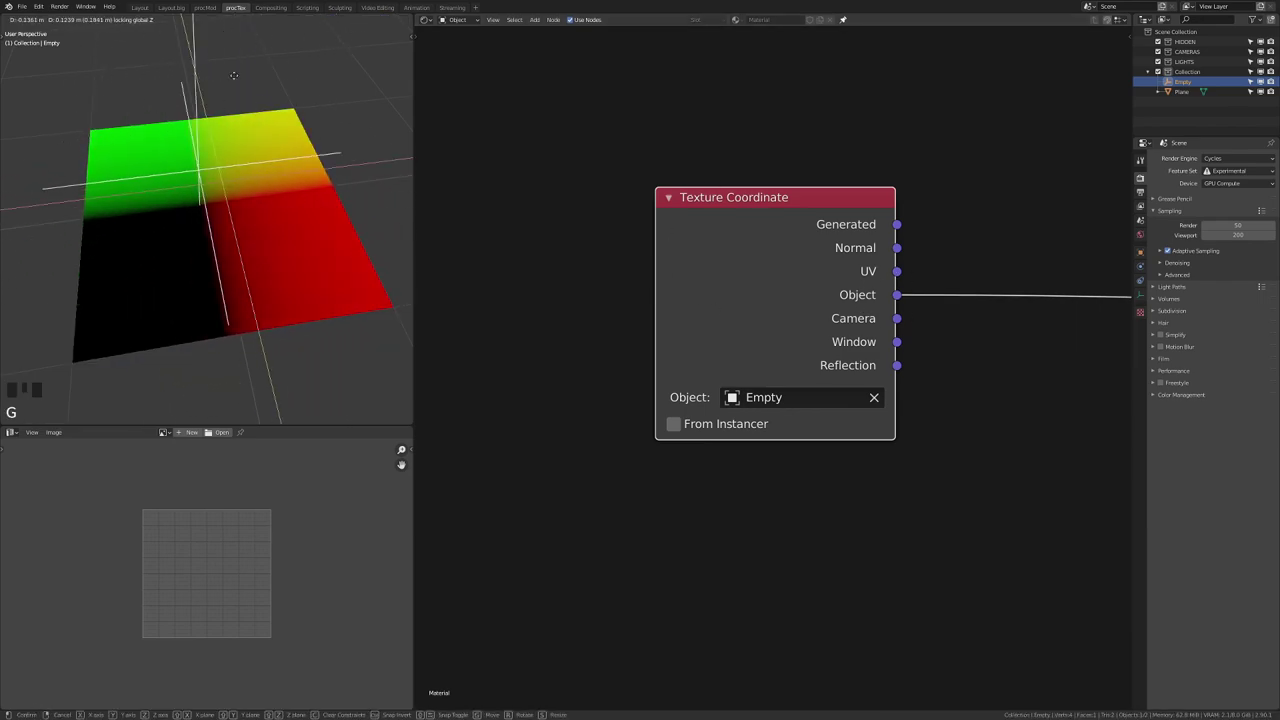
pyautogui.click(296, 172)
pyautogui.press('s')
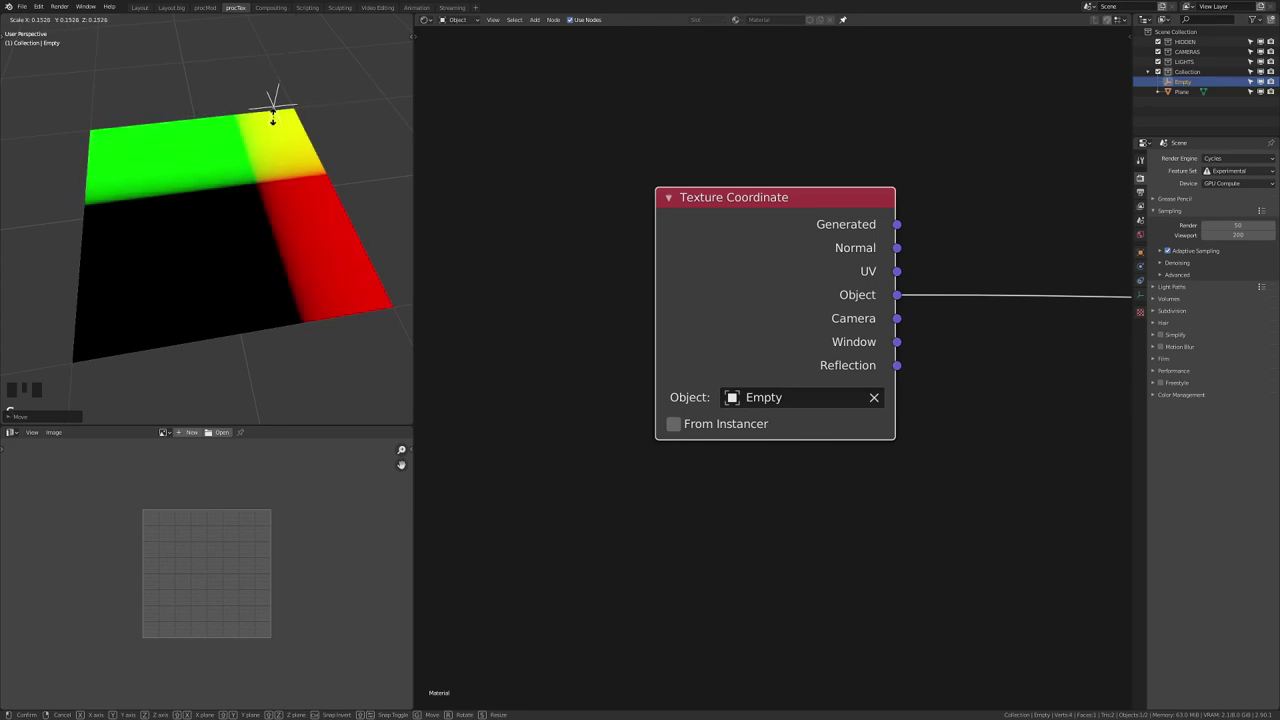
pyautogui.press('r')
pyautogui.press('r')
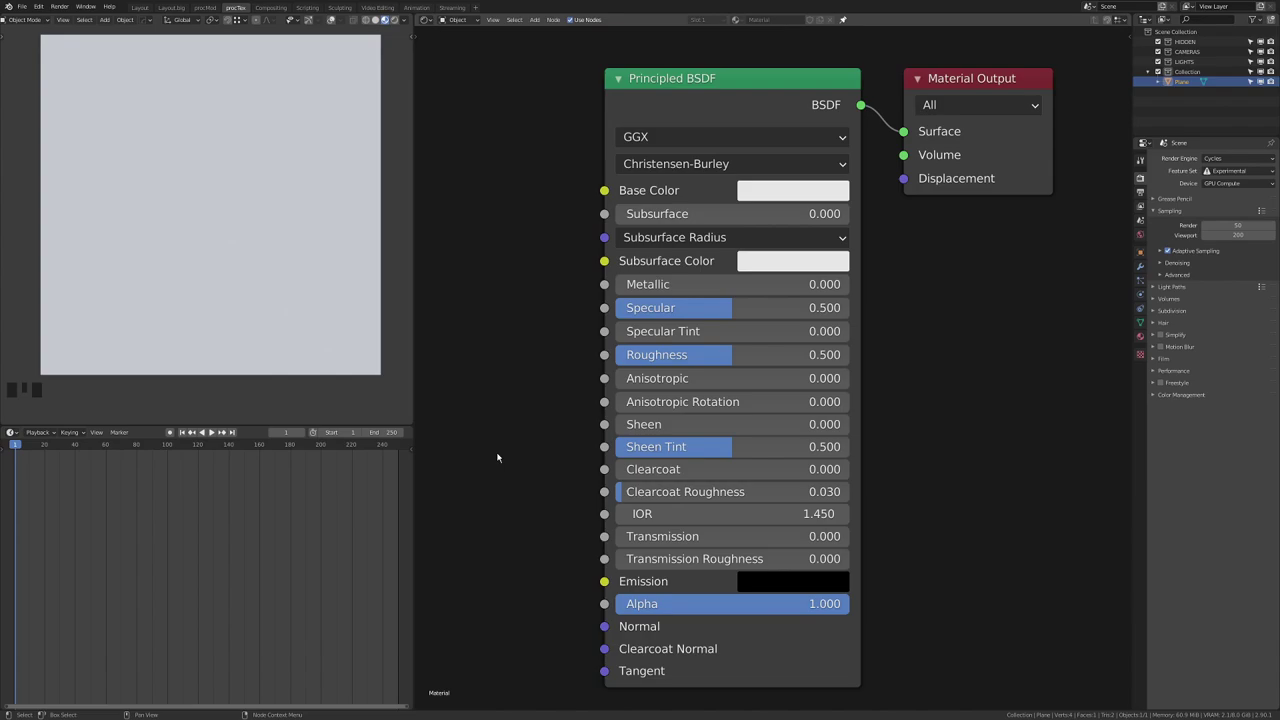
# Step: Add a Value node beside the Principled BSDF and preview it on the plane
pyautogui.moveTo(497, 457); pyautogui.dragTo(706, 304, button='middle')
pyautogui.scroll(3, 673, 295)
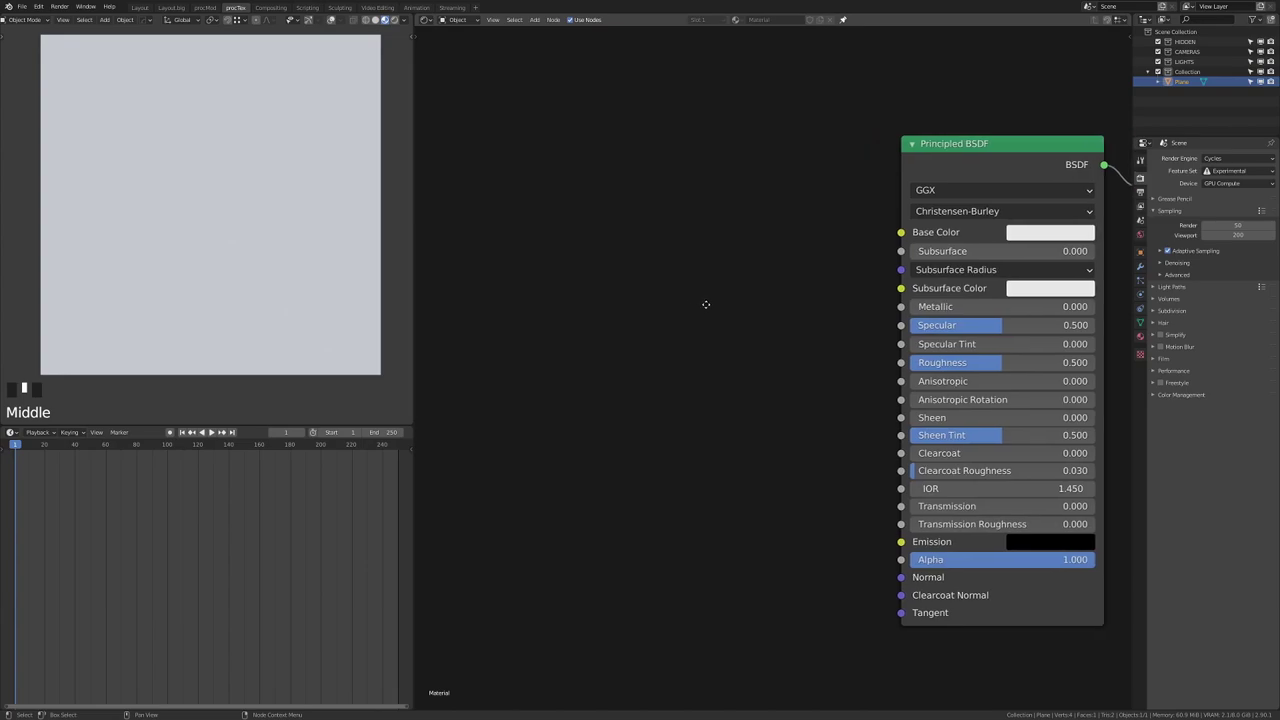
pyautogui.hotkey('shift', 'a')
pyautogui.moveTo(550, 204)
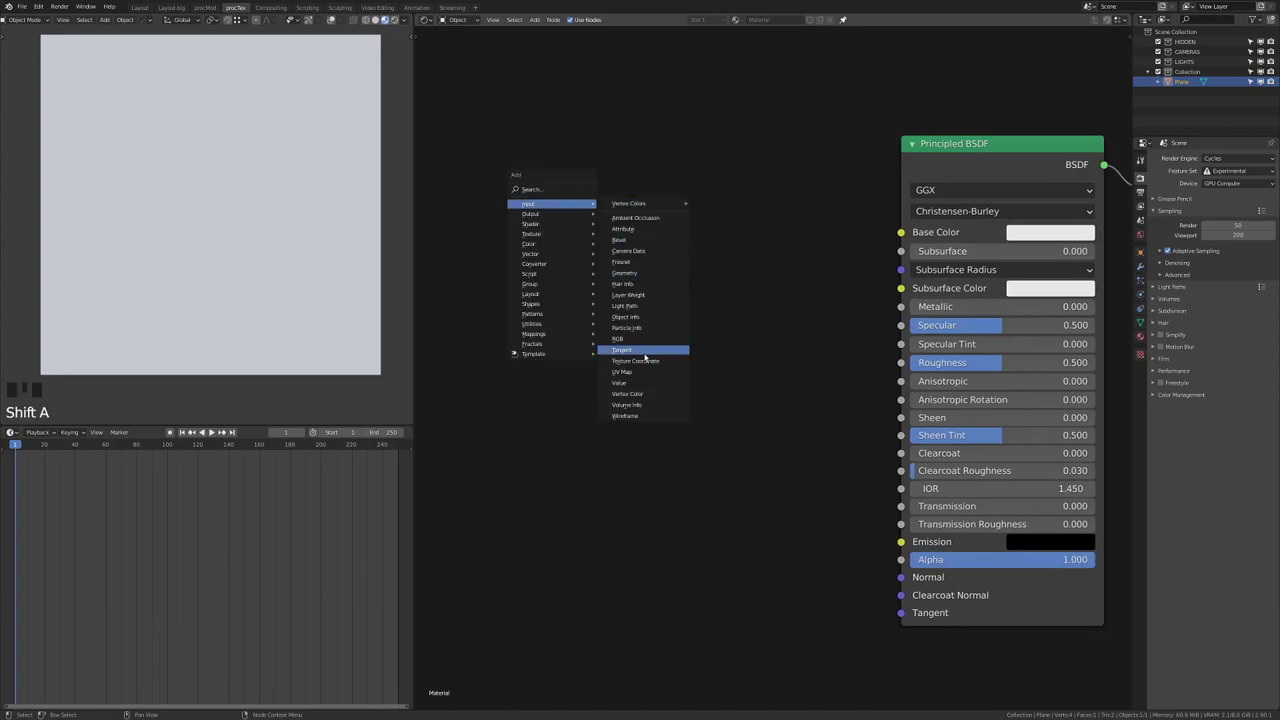
pyautogui.click(622, 382)
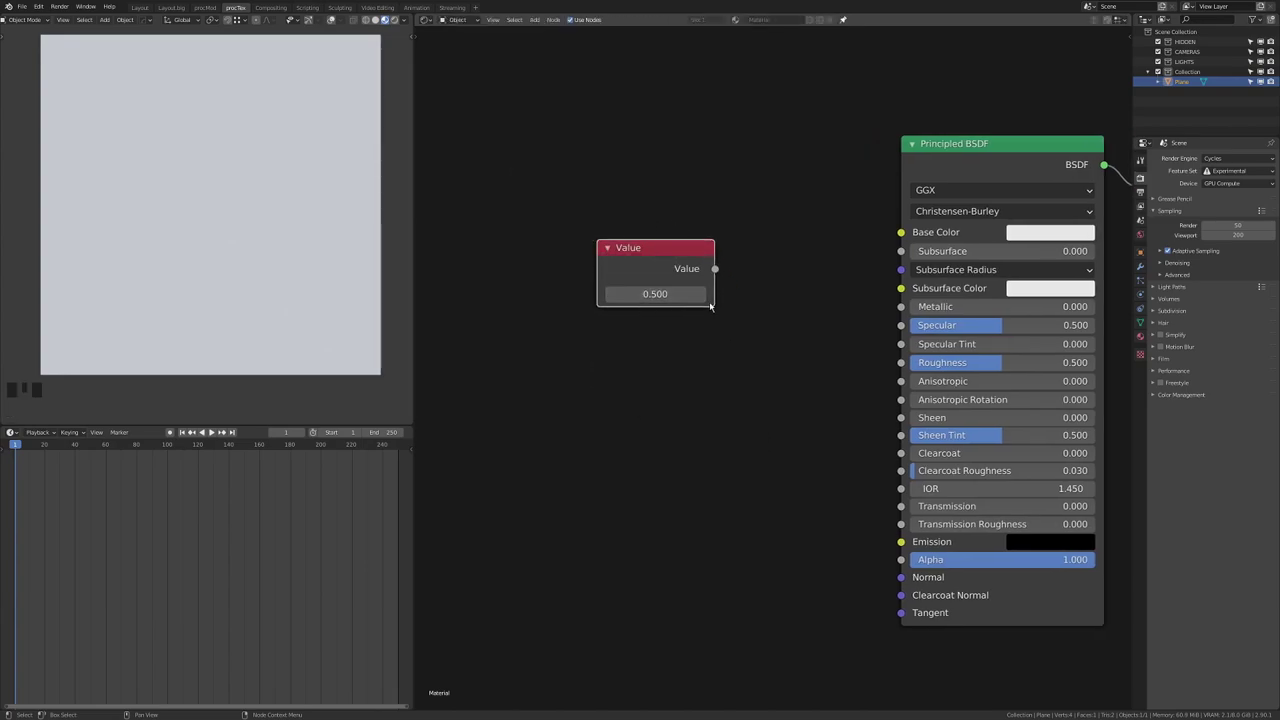
pyautogui.keyDown('ctrl'); pyautogui.keyDown('shift'); pyautogui.click(708, 300); pyautogui.keyUp('shift'); pyautogui.keyUp('ctrl')
# Step: Raise the Value node to about 13.2 and replace the number with a driver by entering #
pyautogui.moveTo(655, 293); pyautogui.dragTo(728, 293)
pyautogui.click(668, 298)
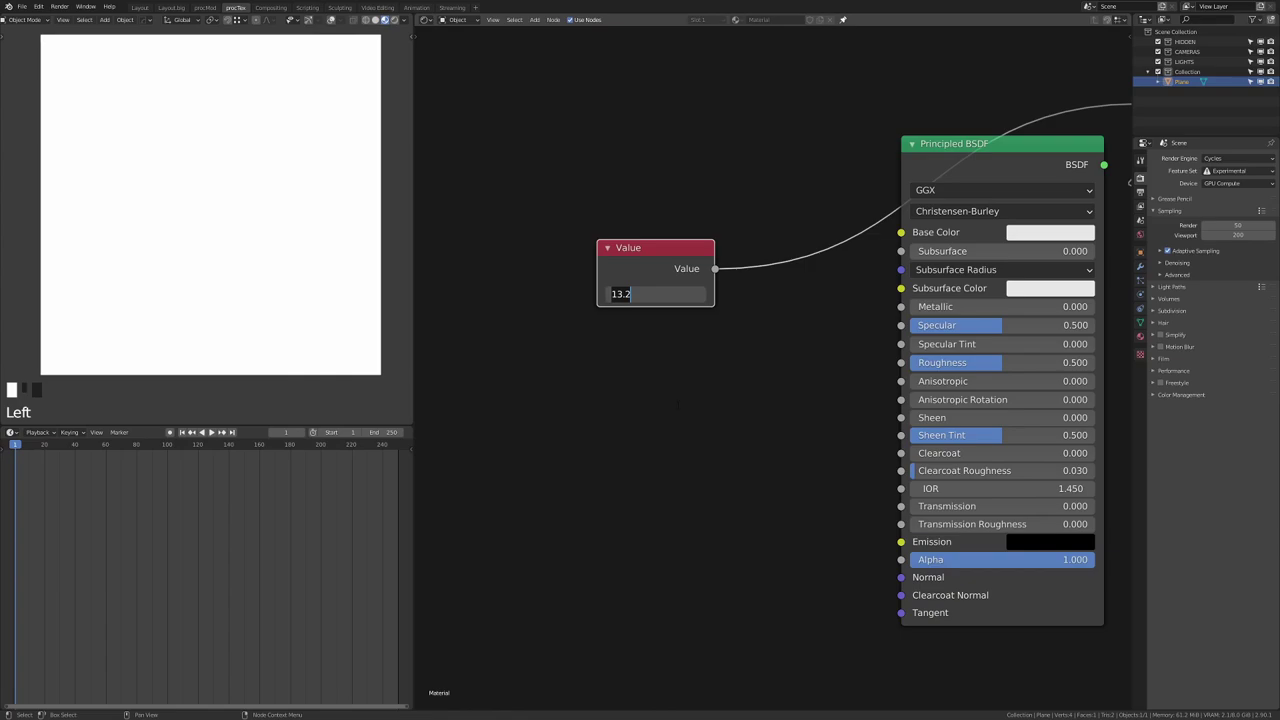
pyautogui.write('#')
pyautogui.press('Return')
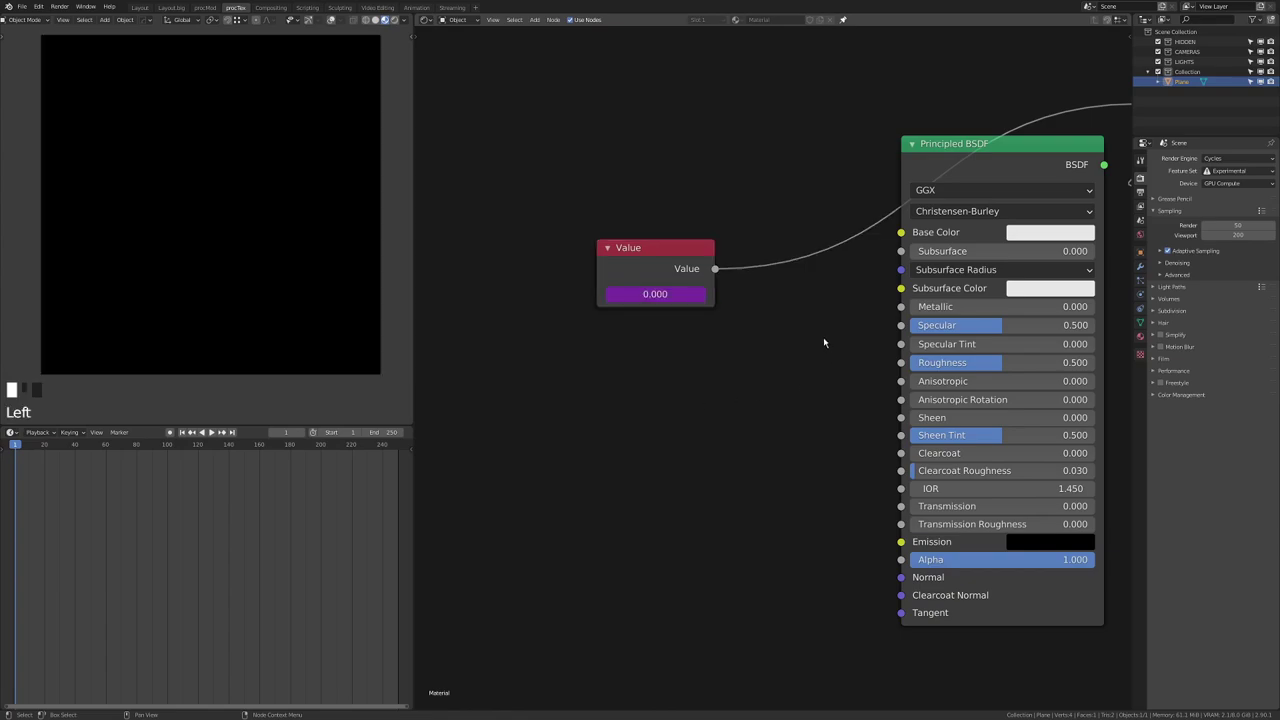
# Step: Delete the driver from the Value node
pyautogui.moveTo(824, 339); pyautogui.dragTo(536, 281)
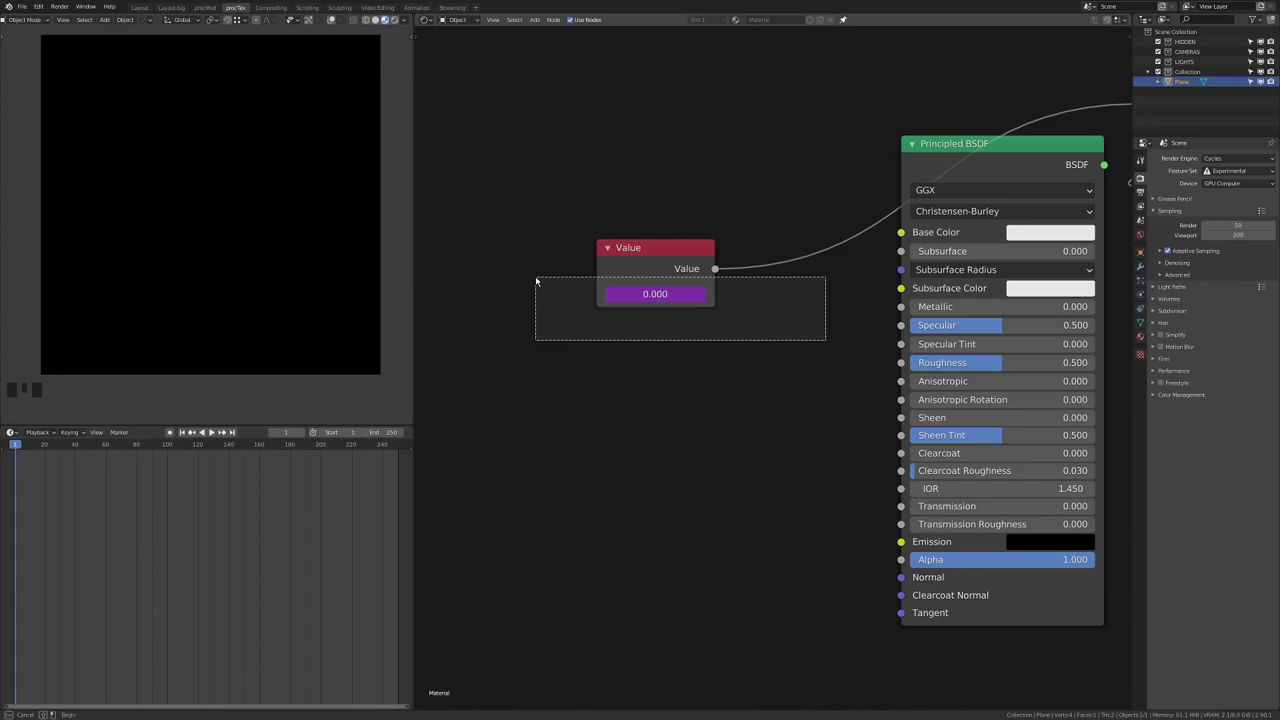
pyautogui.moveTo(536, 281); pyautogui.dragTo(536, 281)
pyautogui.rightClick(607, 292)
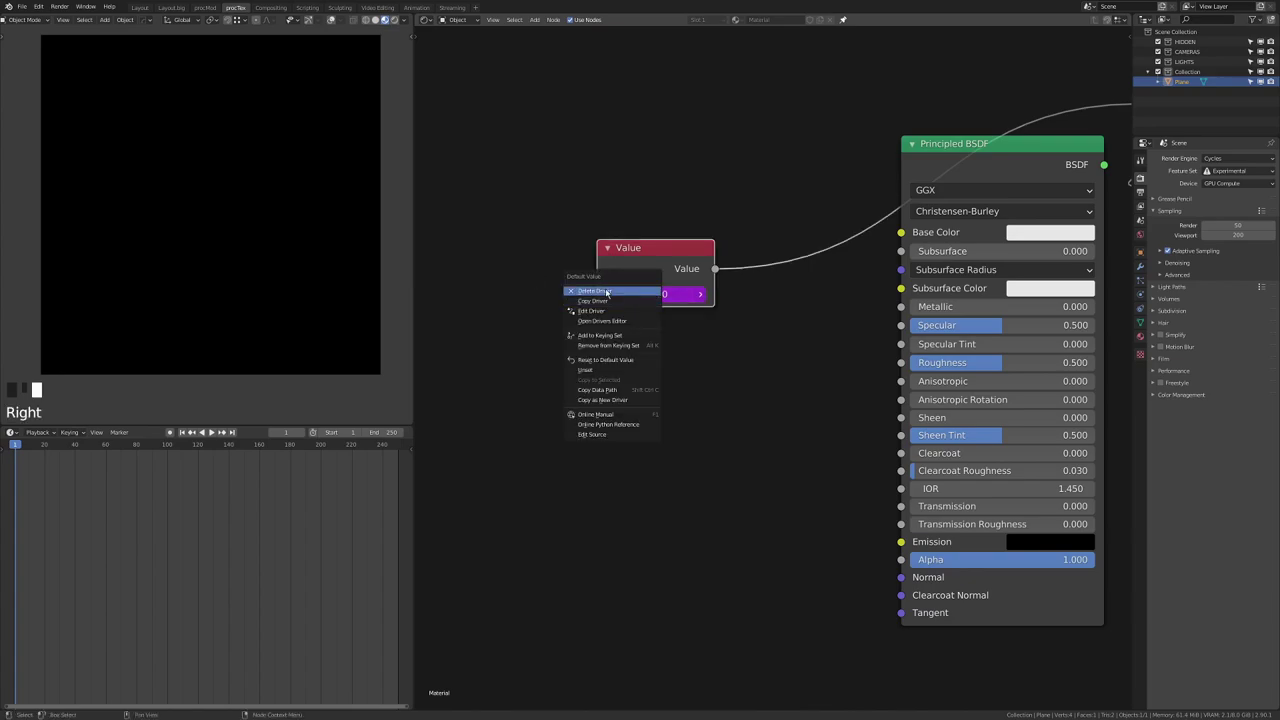
pyautogui.click(607, 291)
# Step: Drive the Value node with the expression #frame and play the animation to test it
pyautogui.moveTo(514, 270); pyautogui.dragTo(773, 330)
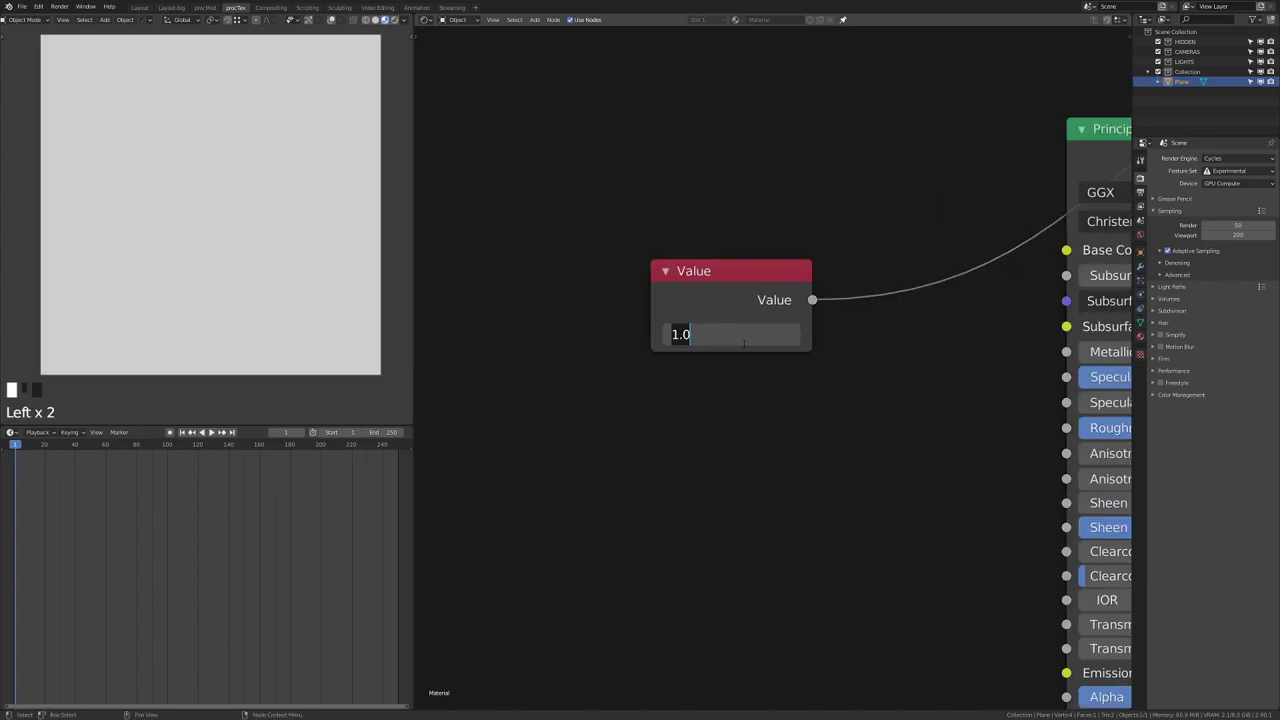
pyautogui.write('#frame')
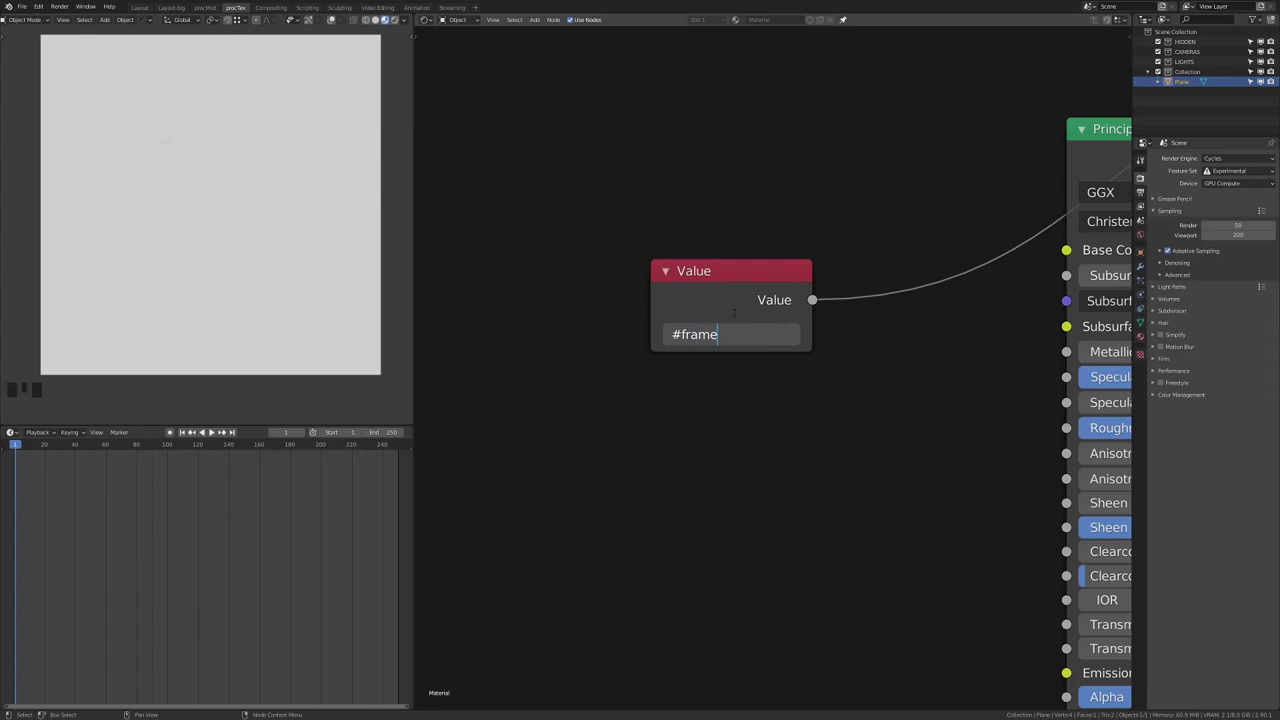
pyautogui.press('Home')
pyautogui.press('Right')
pyautogui.hotkey('shift', 'End')
pyautogui.press('Return')
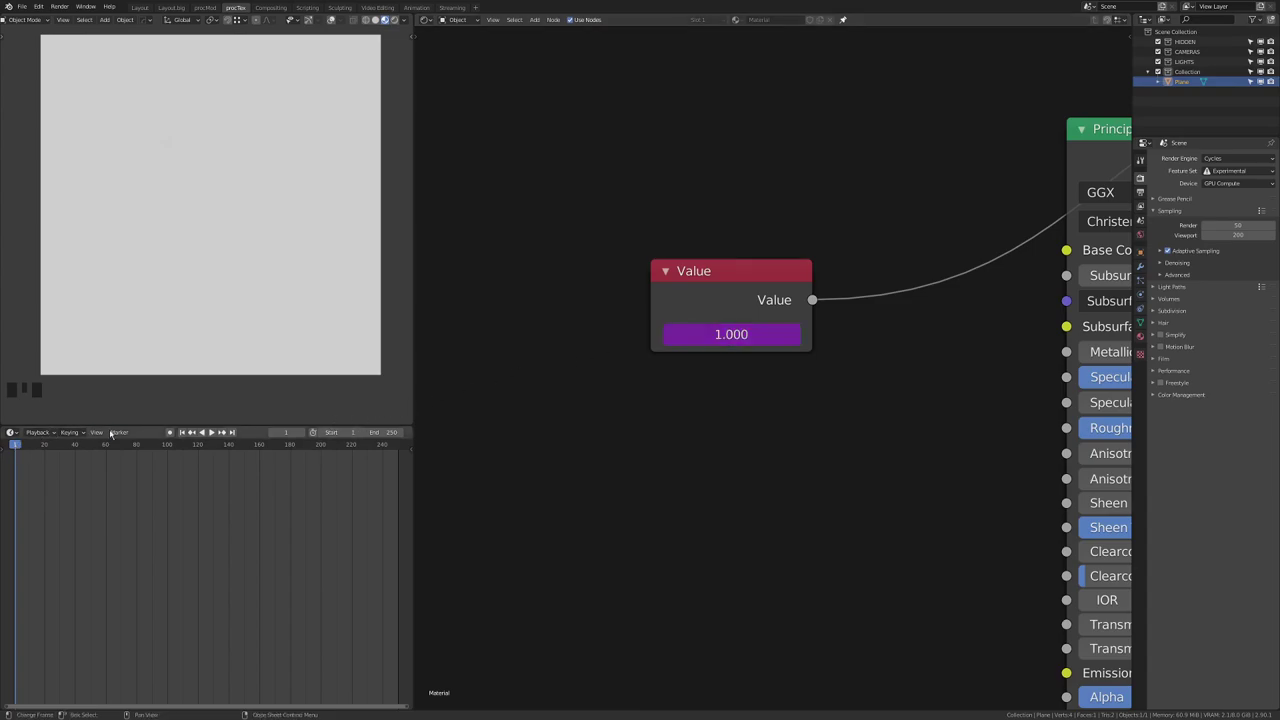
pyautogui.hotkey('shift', 'space')
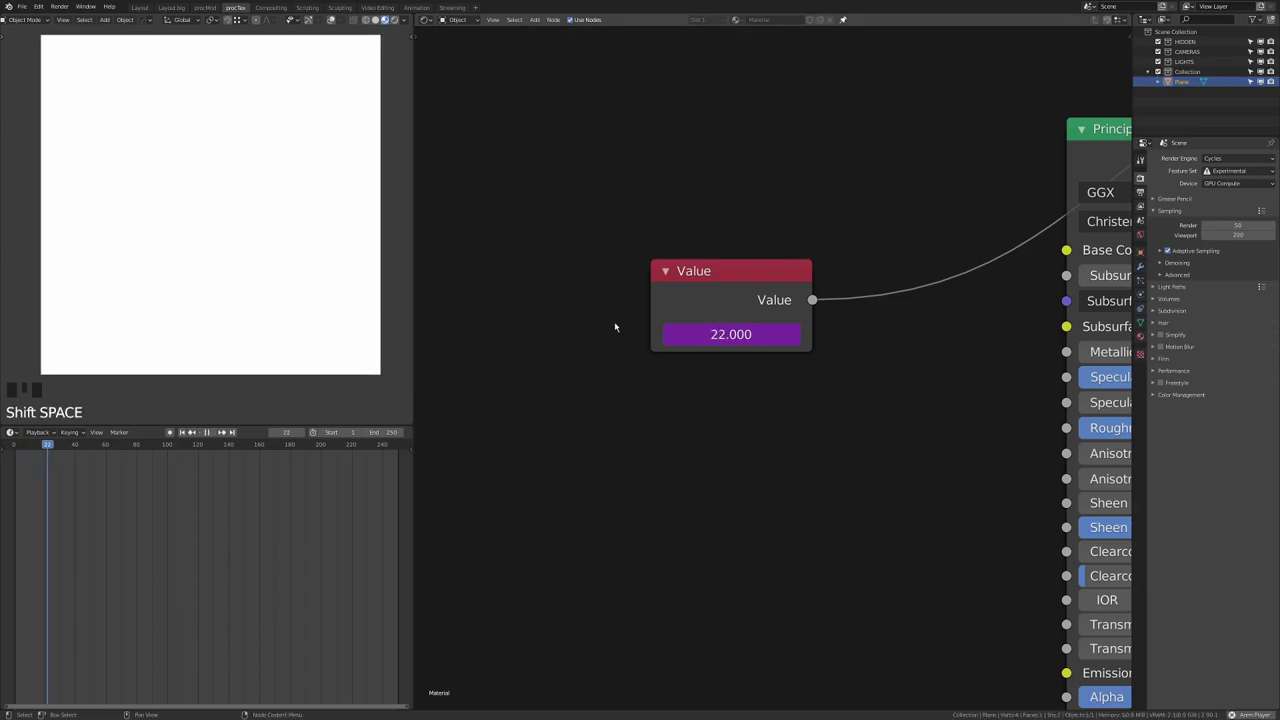
pyautogui.scroll(-2, 769, 405)
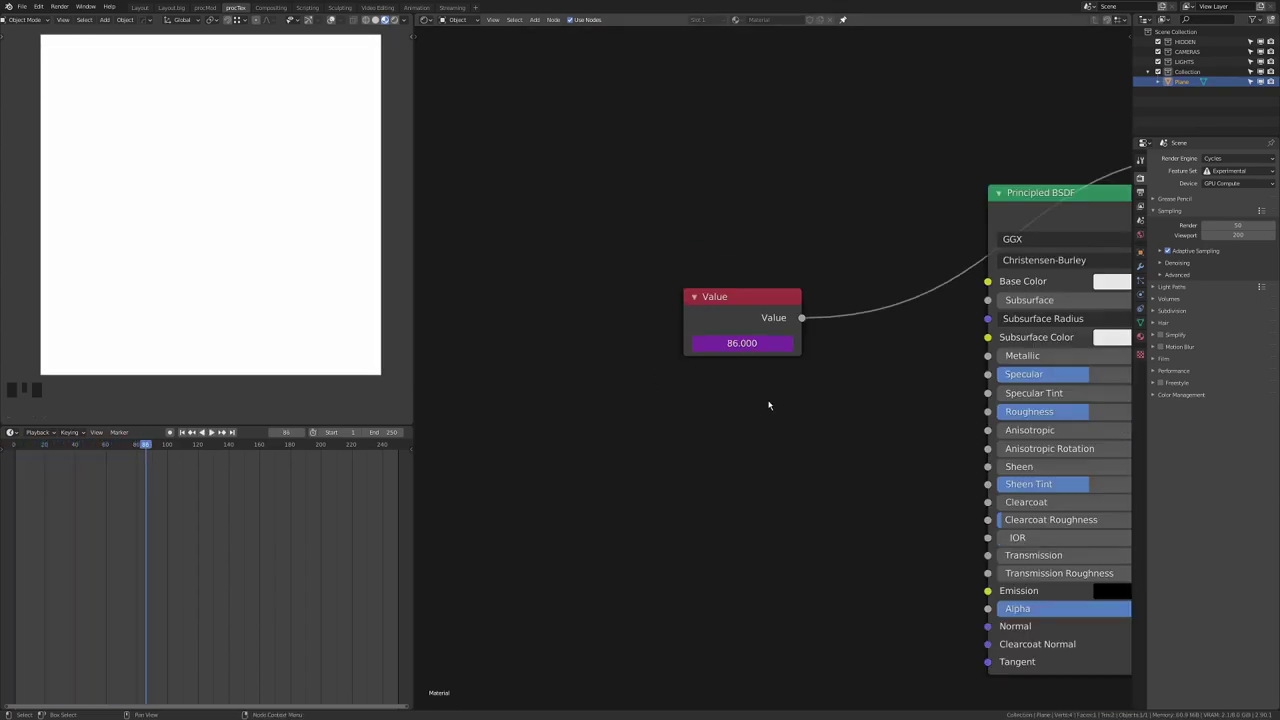
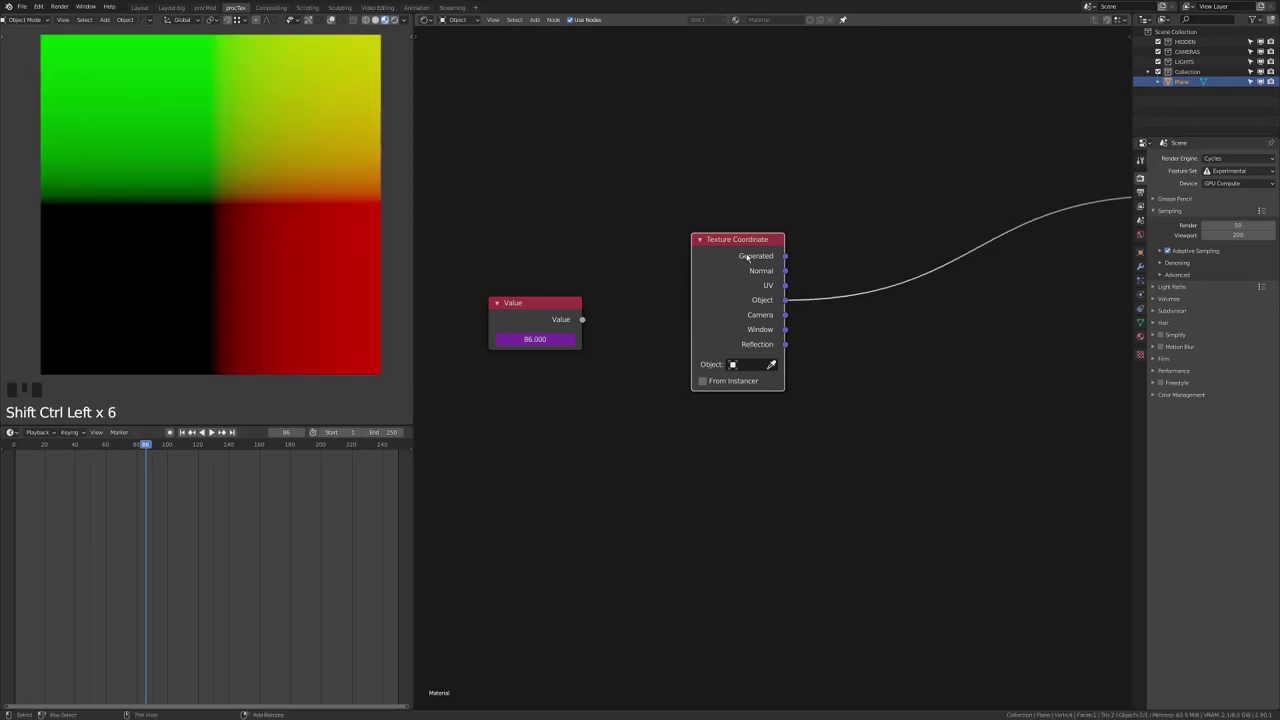
# Step: Insert a Vector Math node set to Length after the Texture Coordinate's Object output and preview it on the plane
pyautogui.moveTo(843, 289); pyautogui.dragTo(789, 317, button='middle')
pyautogui.hotkey('shift', 'a')
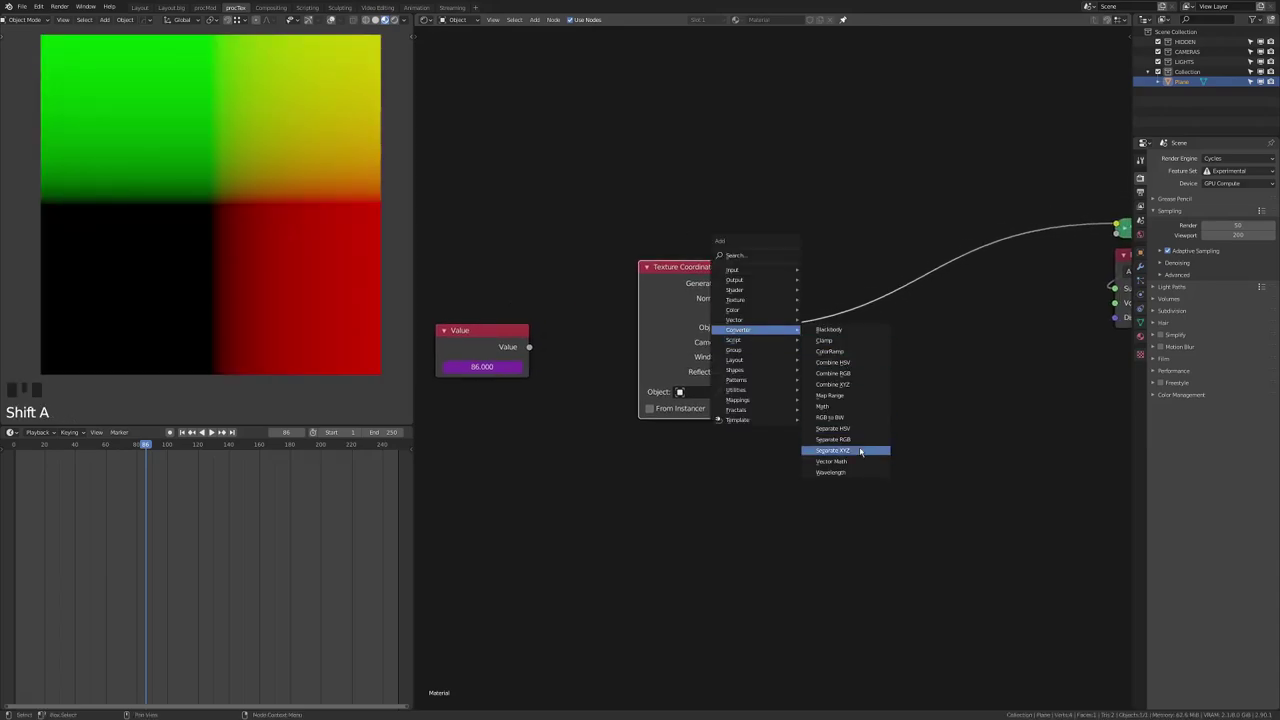
pyautogui.click(830, 450)
pyautogui.click(832, 313)
pyautogui.click(832, 313)
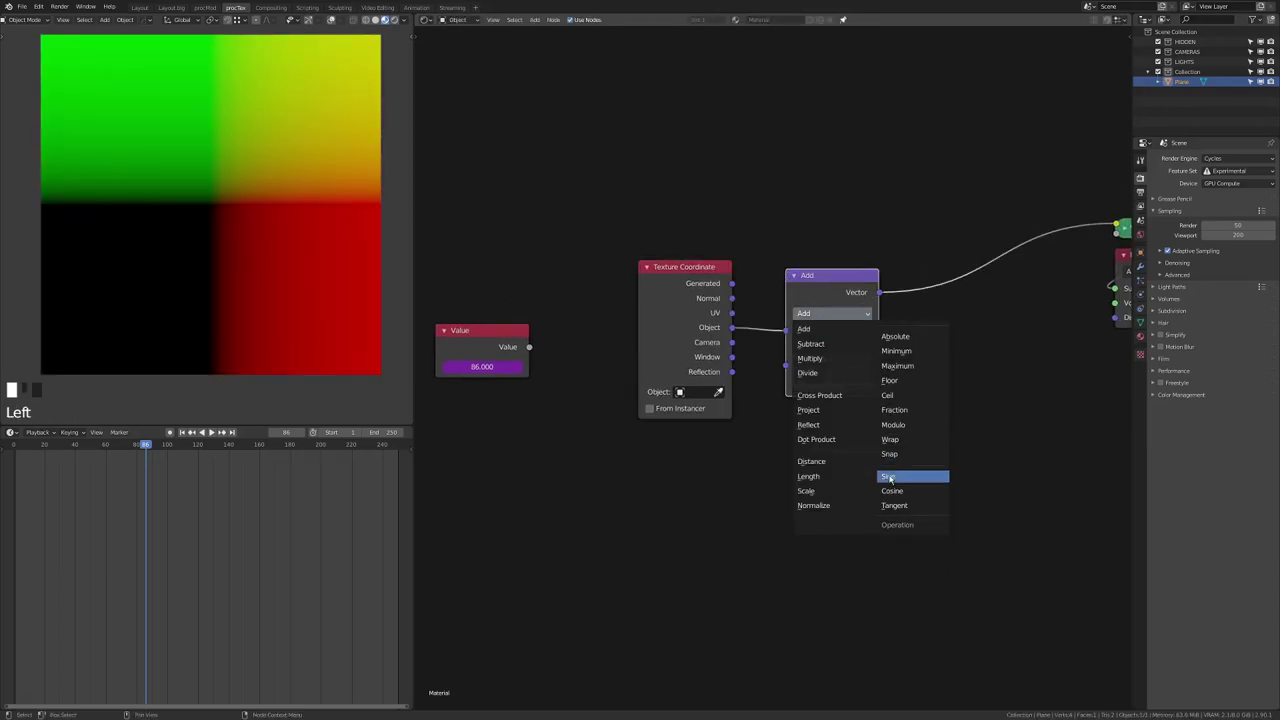
pyautogui.click(840, 476)
pyautogui.keyDown('ctrl'); pyautogui.keyDown('shift'); pyautogui.click(830, 300); pyautogui.keyUp('shift'); pyautogui.keyUp('ctrl')
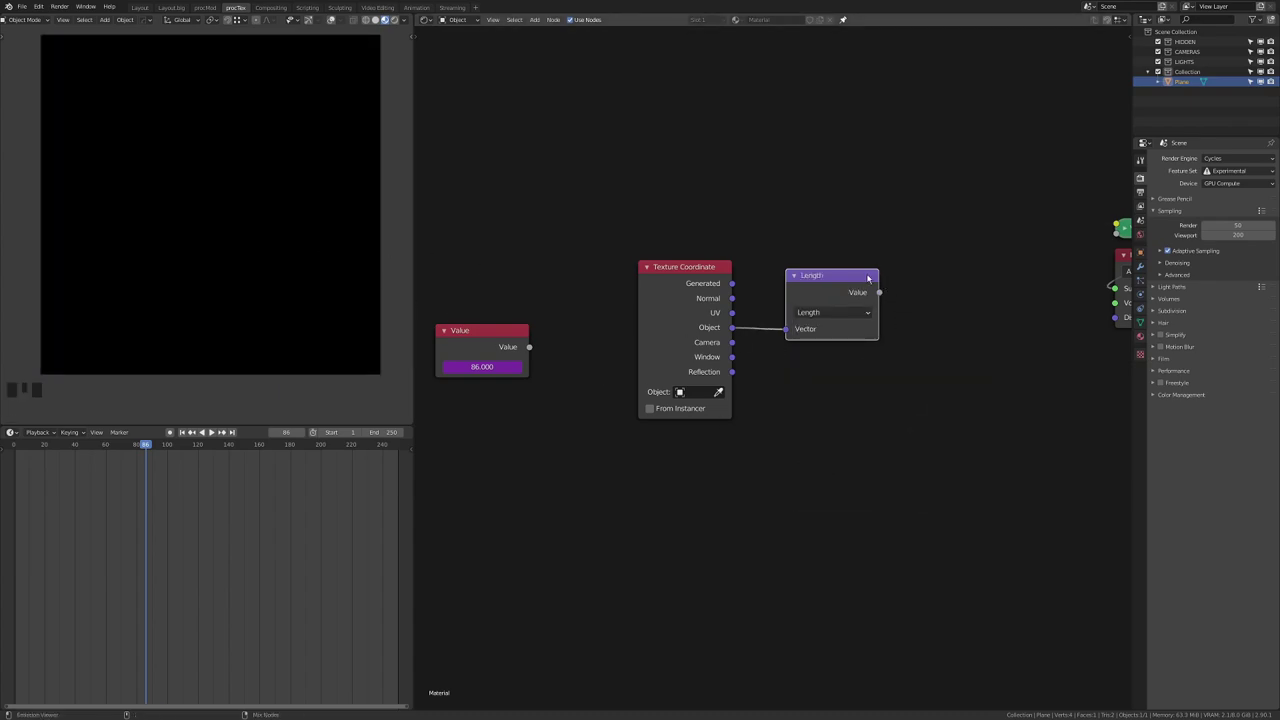
pyautogui.moveTo(830, 276); pyautogui.dragTo(816, 269)
# Step: Insert a Math node set to Less Than after the Length node and set its threshold to 0.1
pyautogui.hotkey('shift', 'a')
pyautogui.moveTo(852, 210)
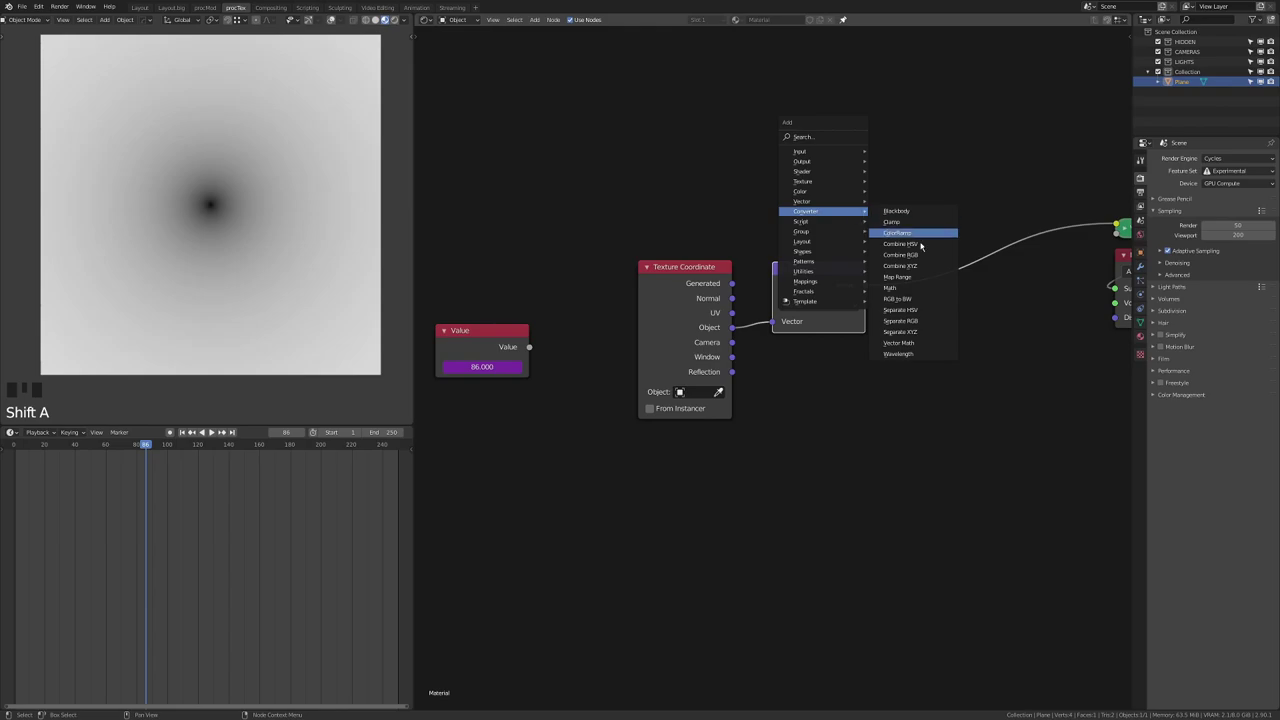
pyautogui.click(923, 289)
pyautogui.click(916, 247)
pyautogui.click(962, 297)
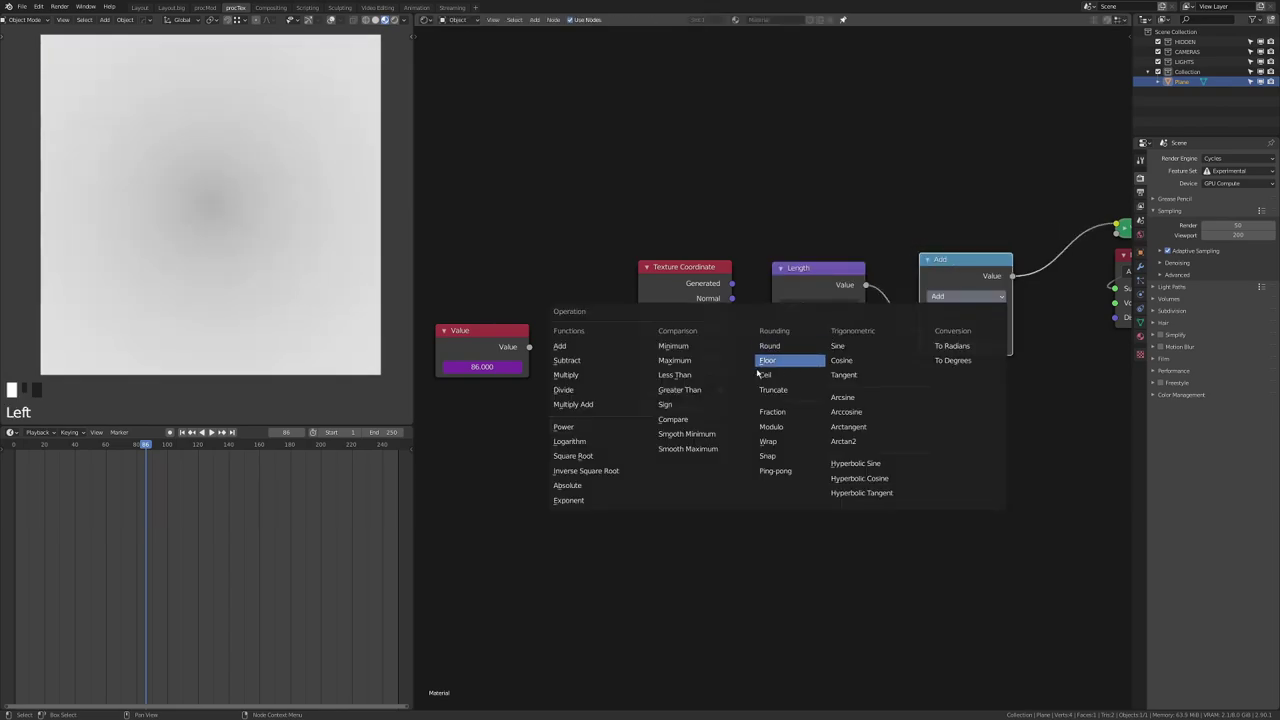
pyautogui.click(704, 376)
pyautogui.moveTo(972, 262); pyautogui.dragTo(943, 267)
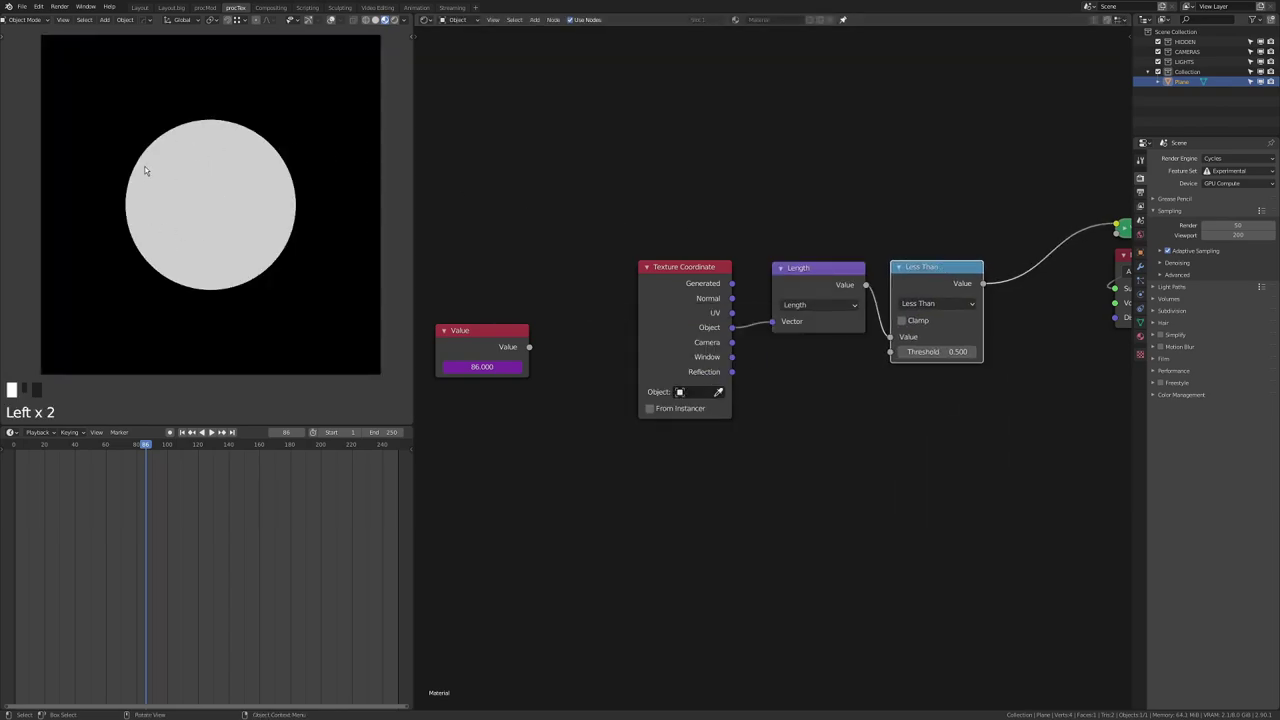
pyautogui.click(935, 351)
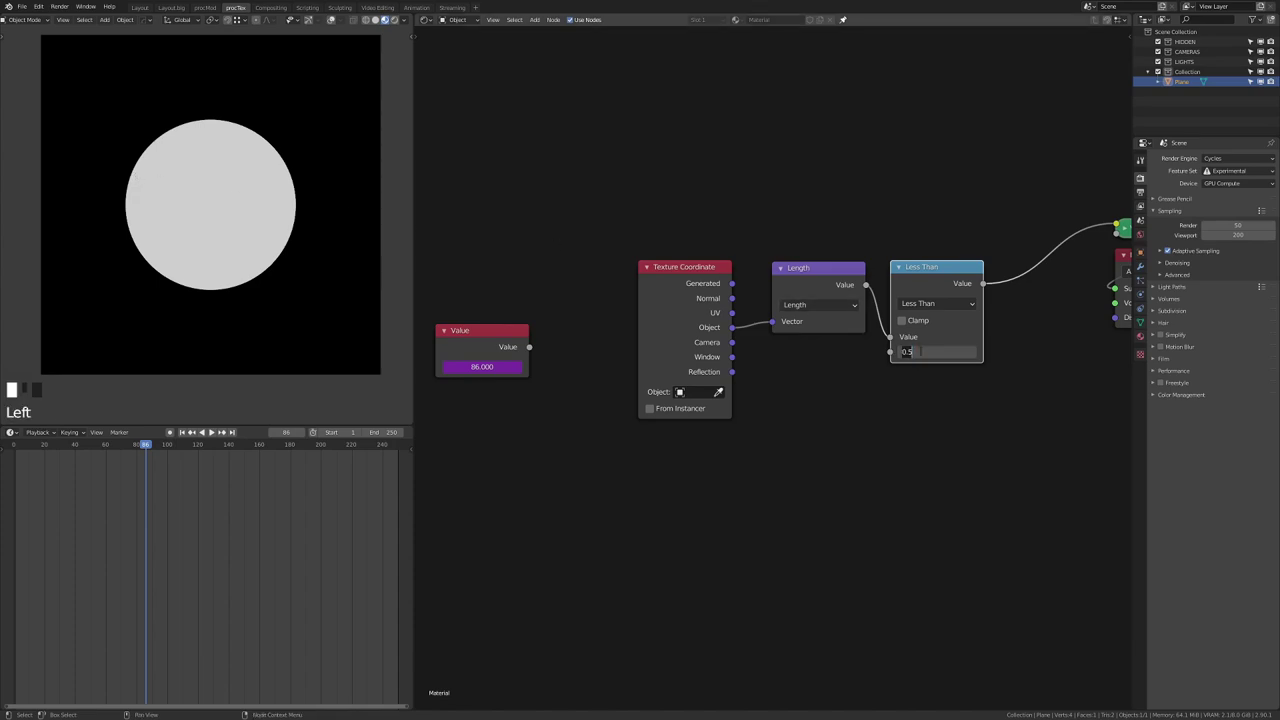
pyautogui.write('.1')
pyautogui.press('Return')
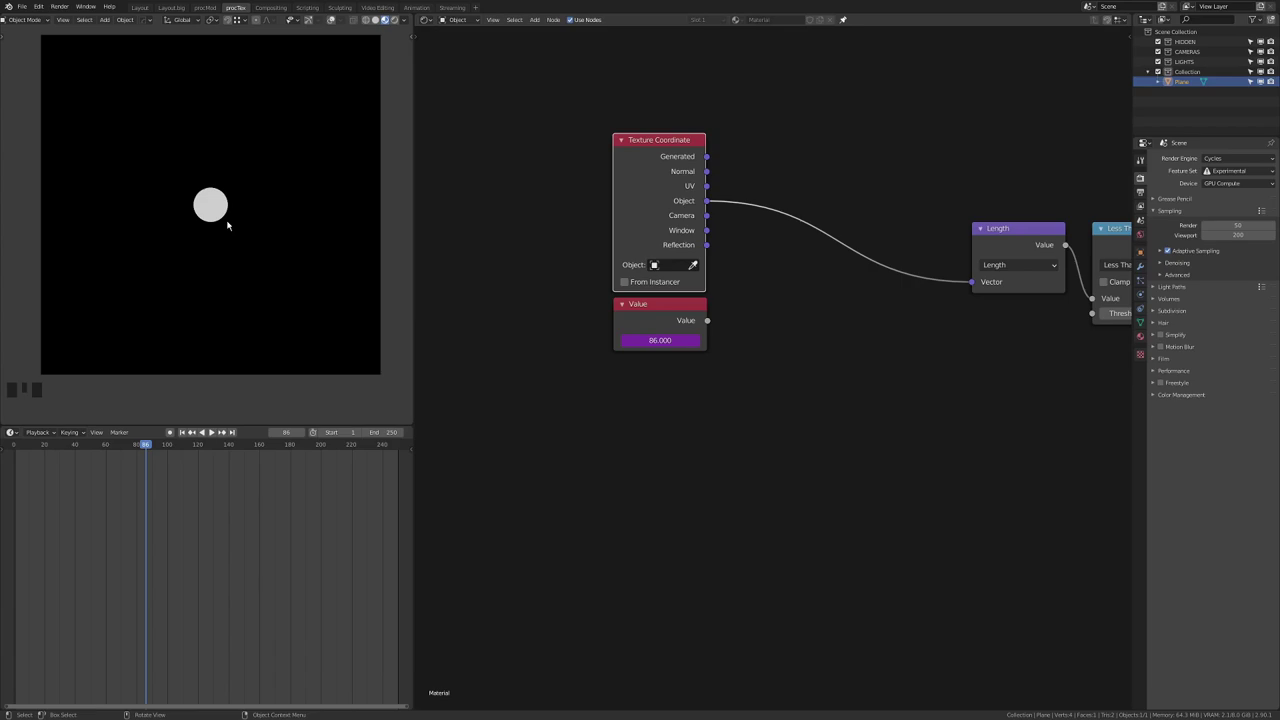
# Step: Duplicate the Length node into the link after Texture Coordinate, set it to Add, and offset X by 0.2 and Y by -0.2
pyautogui.click(1025, 248)
pyautogui.hotkey('shift', 'd')
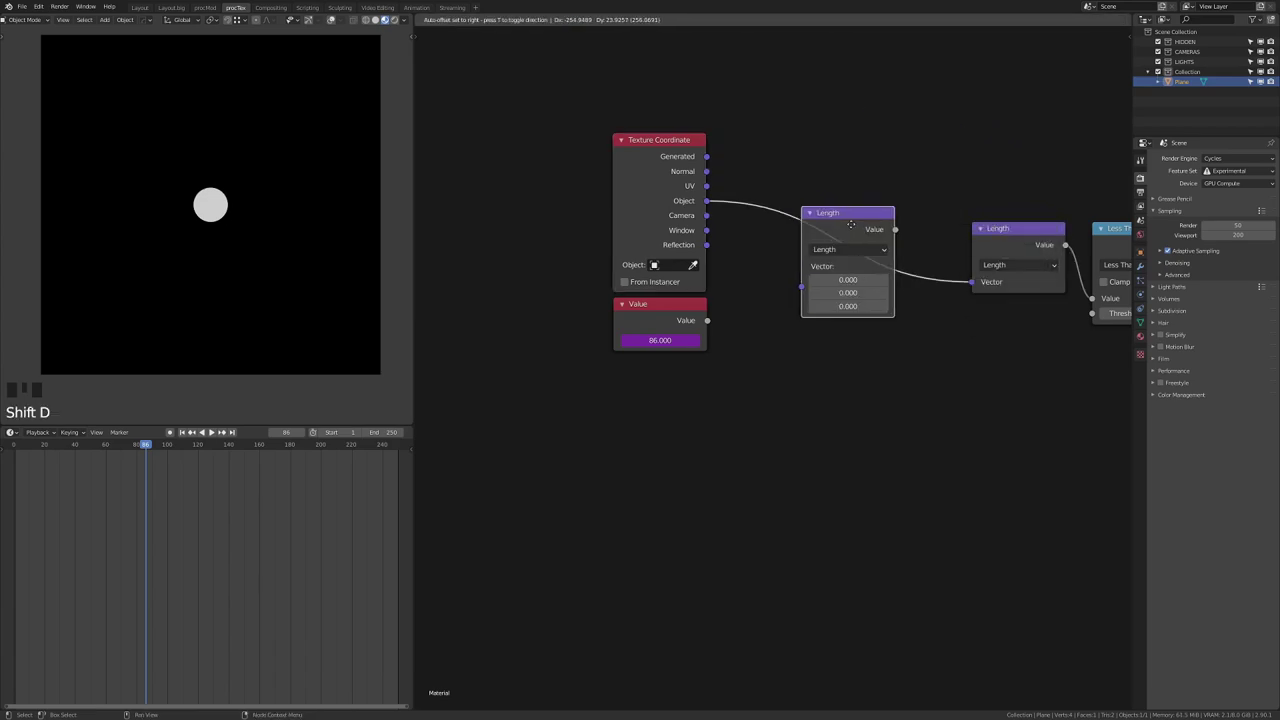
pyautogui.click(875, 372)
pyautogui.click(841, 384)
pyautogui.moveTo(870, 335); pyautogui.dragTo(886, 227)
pyautogui.moveTo(885, 308); pyautogui.dragTo(845, 308)
pyautogui.moveTo(885, 321)
pyautogui.mouseDown()
pyautogui.moveTo(850, 321)
pyautogui.moveTo(892, 321)
pyautogui.mouseUp()
# Step: Add a Combine XYZ node and connect it to the second vector input of the Add node
pyautogui.moveTo(870, 330); pyautogui.dragTo(988, 320, button='middle')
pyautogui.moveTo(760, 320); pyautogui.dragTo(636, 346)
pyautogui.hotkey('shift', 'a')
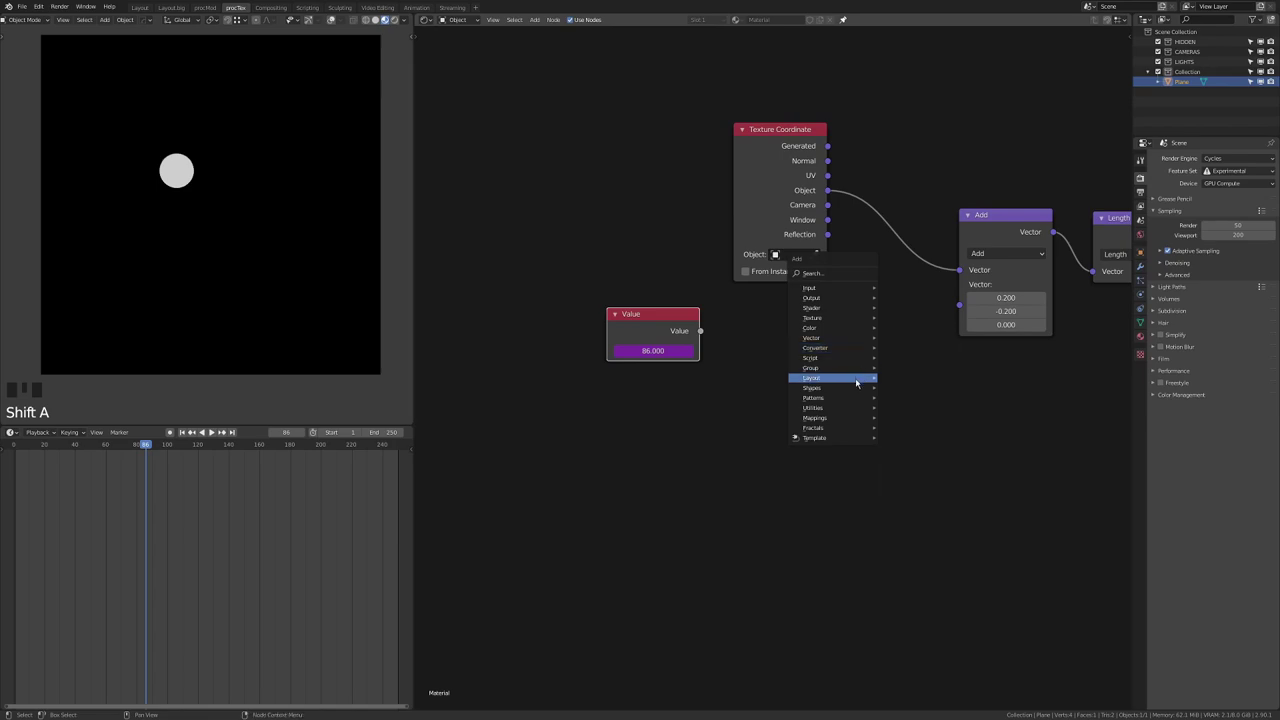
pyautogui.moveTo(850, 347)
pyautogui.click(910, 402)
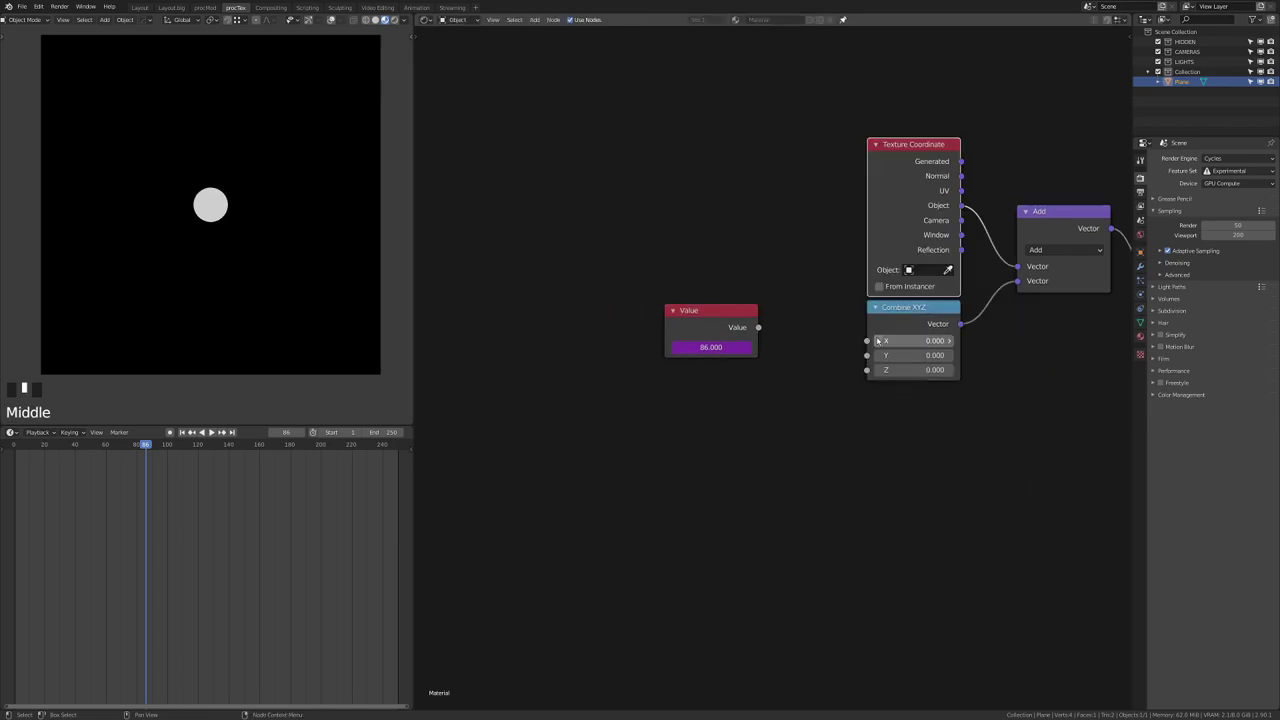
pyautogui.moveTo(866, 340); pyautogui.dragTo(795, 327)
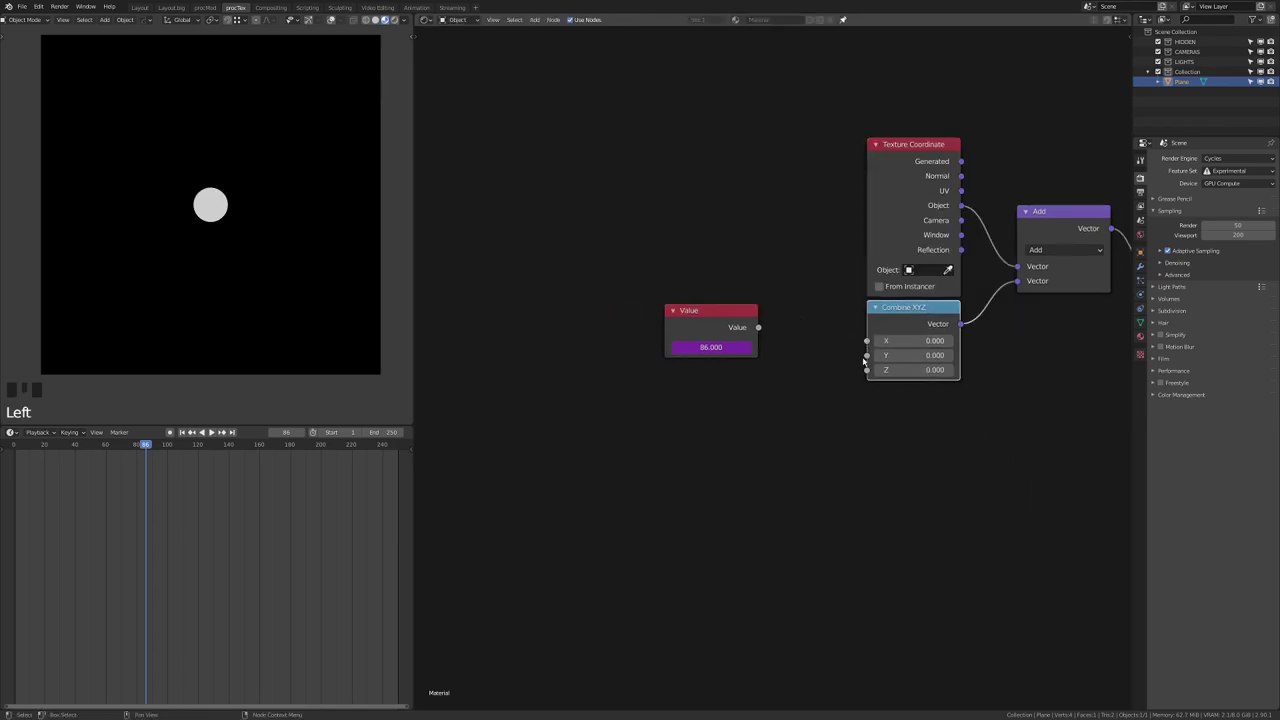
pyautogui.click(830, 362)
# Step: Add a Math node set to Cosine and link the Value node through it to the X input of Combine XYZ
pyautogui.moveTo(815, 366); pyautogui.dragTo(928, 360, button='middle')
pyautogui.moveTo(800, 323); pyautogui.dragTo(632, 323)
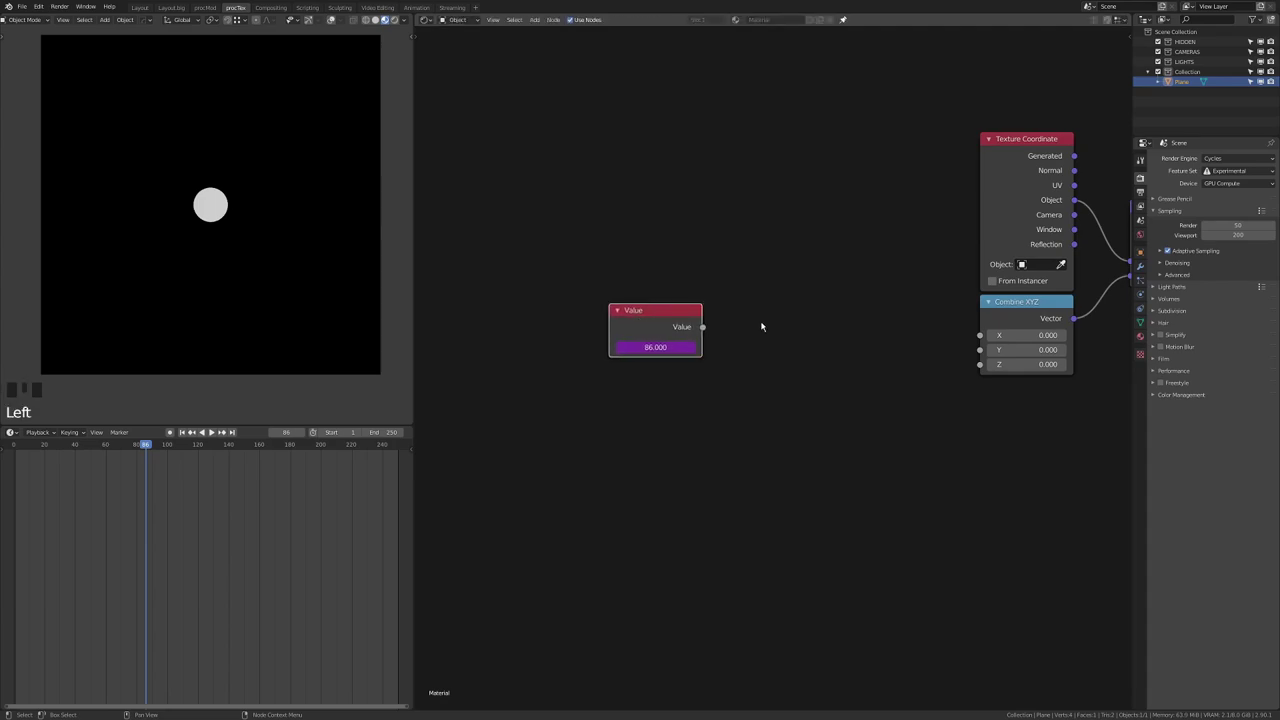
pyautogui.hotkey('shift', 'a')
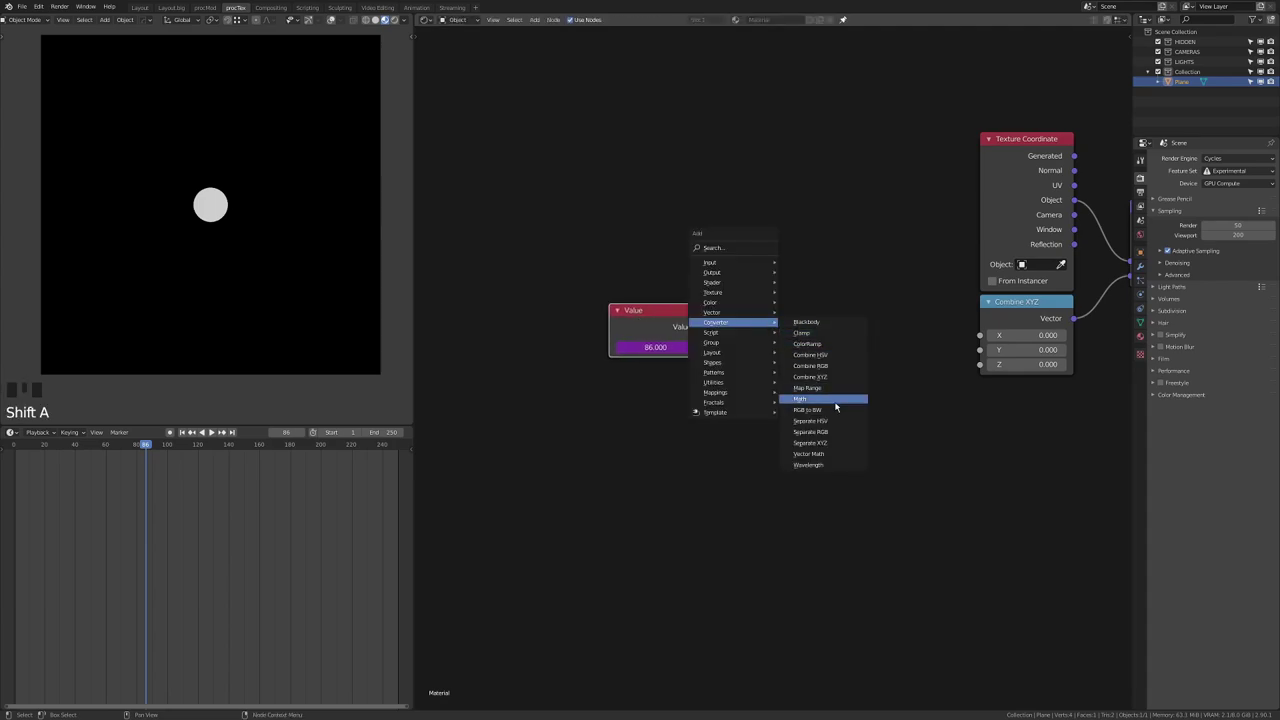
pyautogui.click(800, 398)
pyautogui.click(778, 245)
pyautogui.click(823, 285)
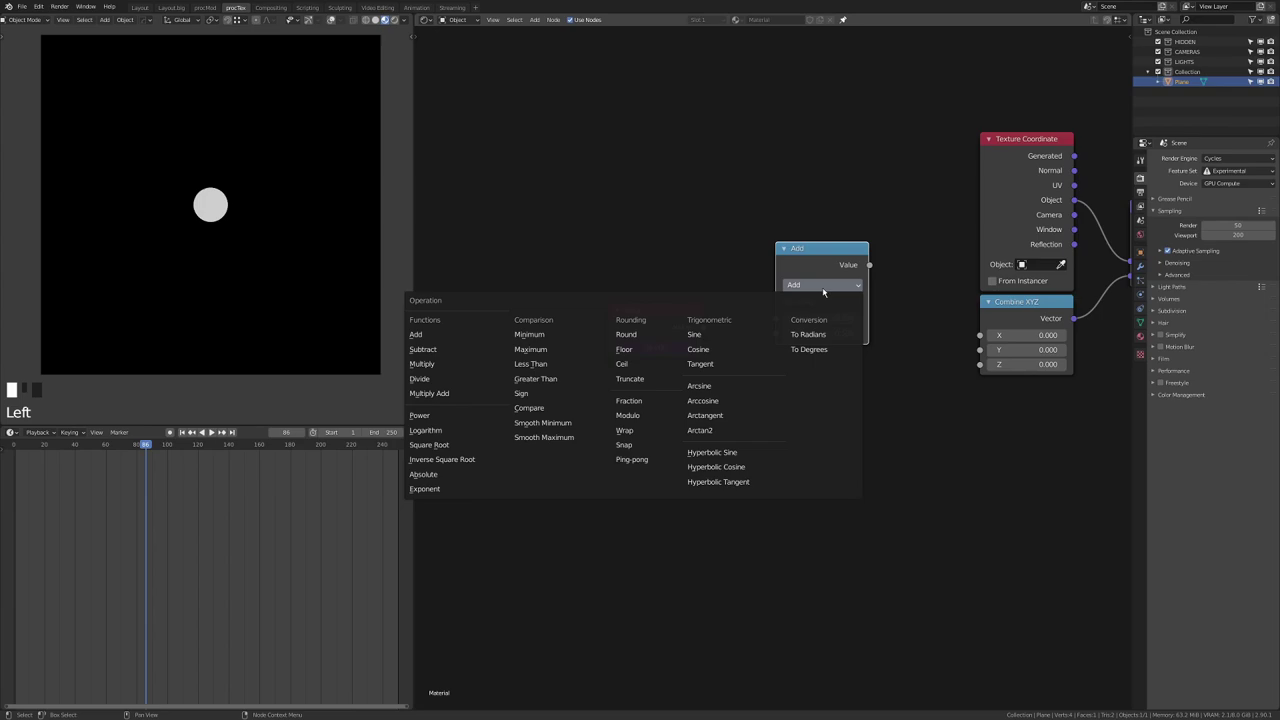
pyautogui.click(698, 349)
pyautogui.moveTo(703, 327); pyautogui.dragTo(777, 318)
pyautogui.moveTo(869, 265); pyautogui.dragTo(979, 335)
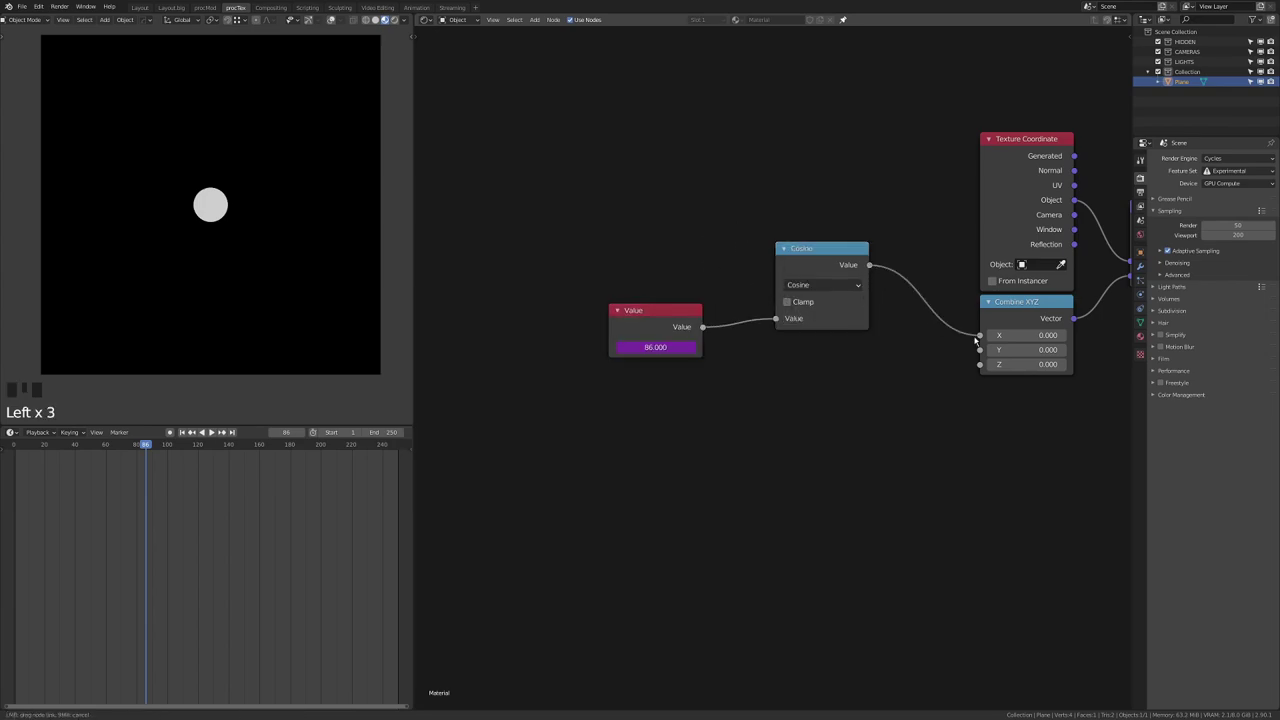
# Step: Duplicate the Cosine node with its input link, set the copy to Sine, connect it to Combine XYZ's Y, and play the animation
pyautogui.moveTo(840, 264); pyautogui.dragTo(852, 266)
pyautogui.hotkey('ctrl', 'shift', 'd')
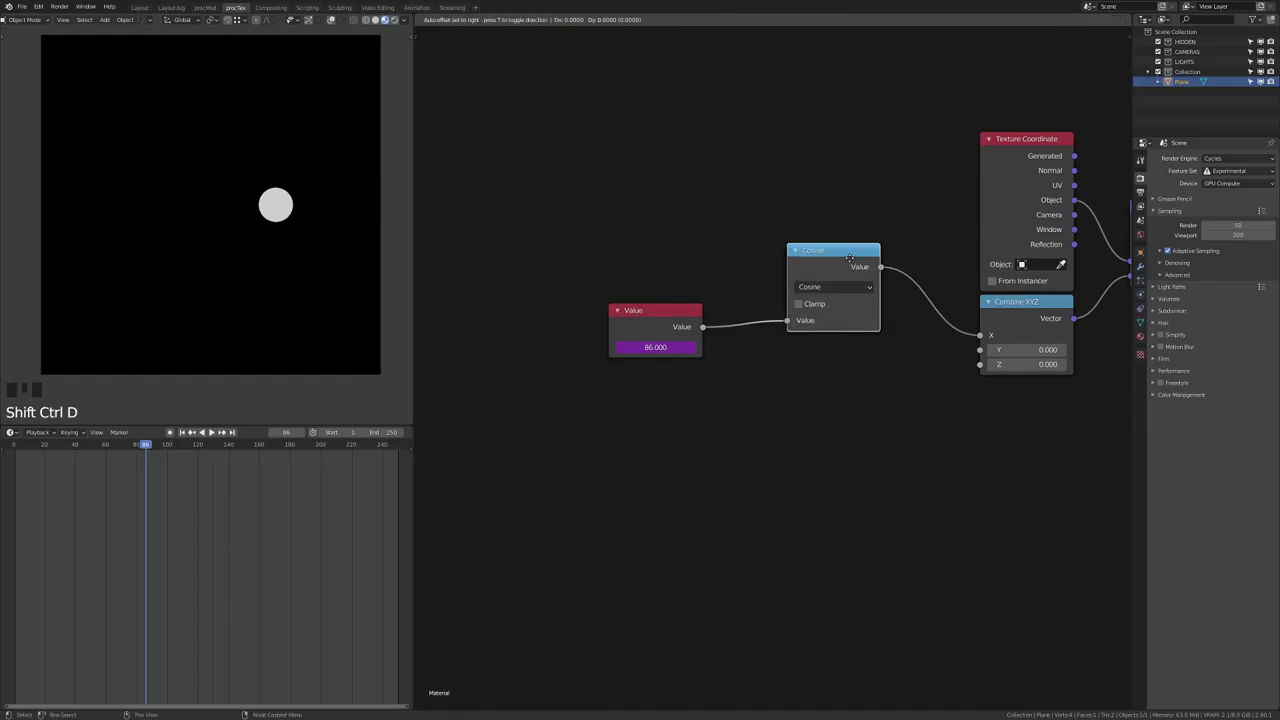
pyautogui.click(850, 360)
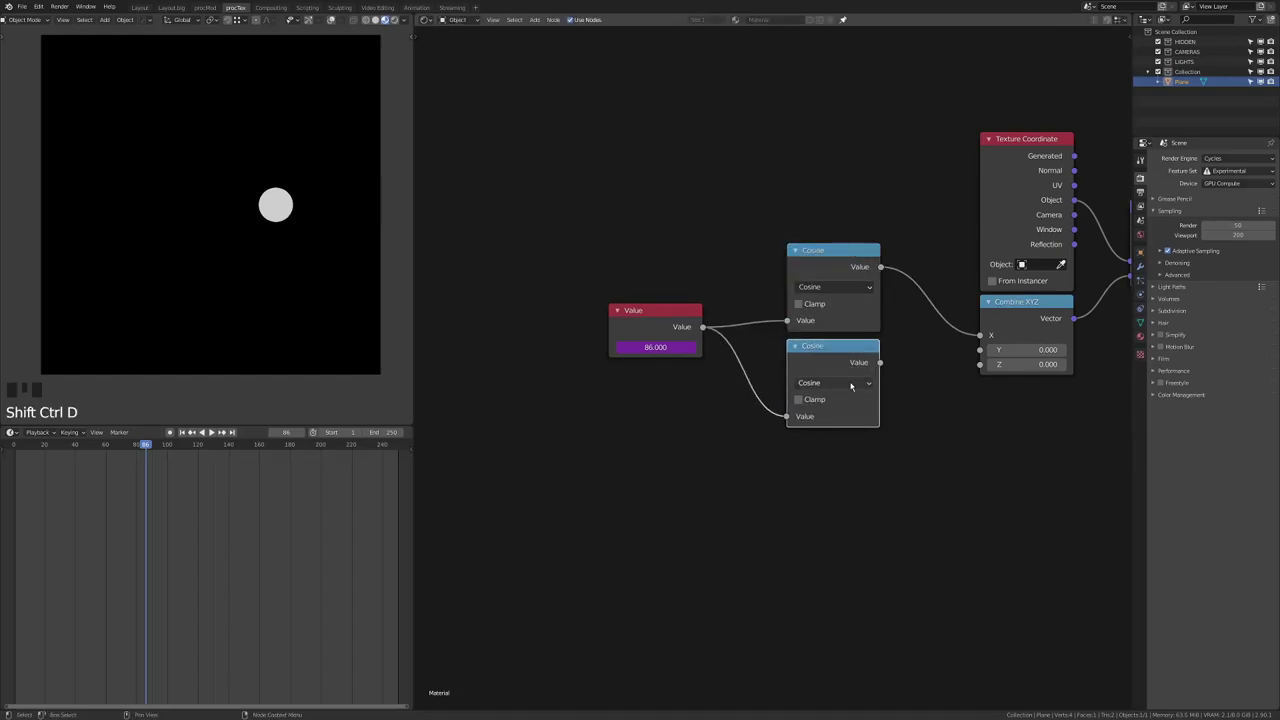
pyautogui.click(851, 386)
pyautogui.click(735, 436)
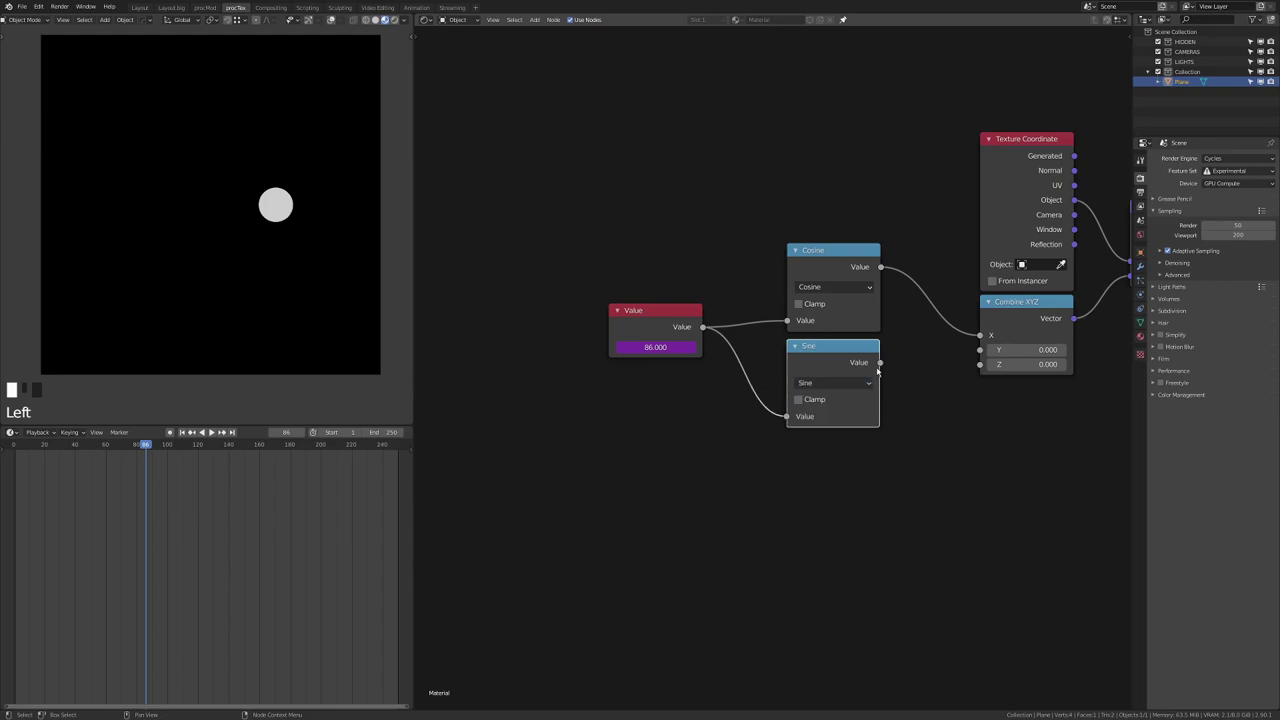
pyautogui.moveTo(880, 362); pyautogui.dragTo(980, 350)
pyautogui.hotkey('shift', 'space')
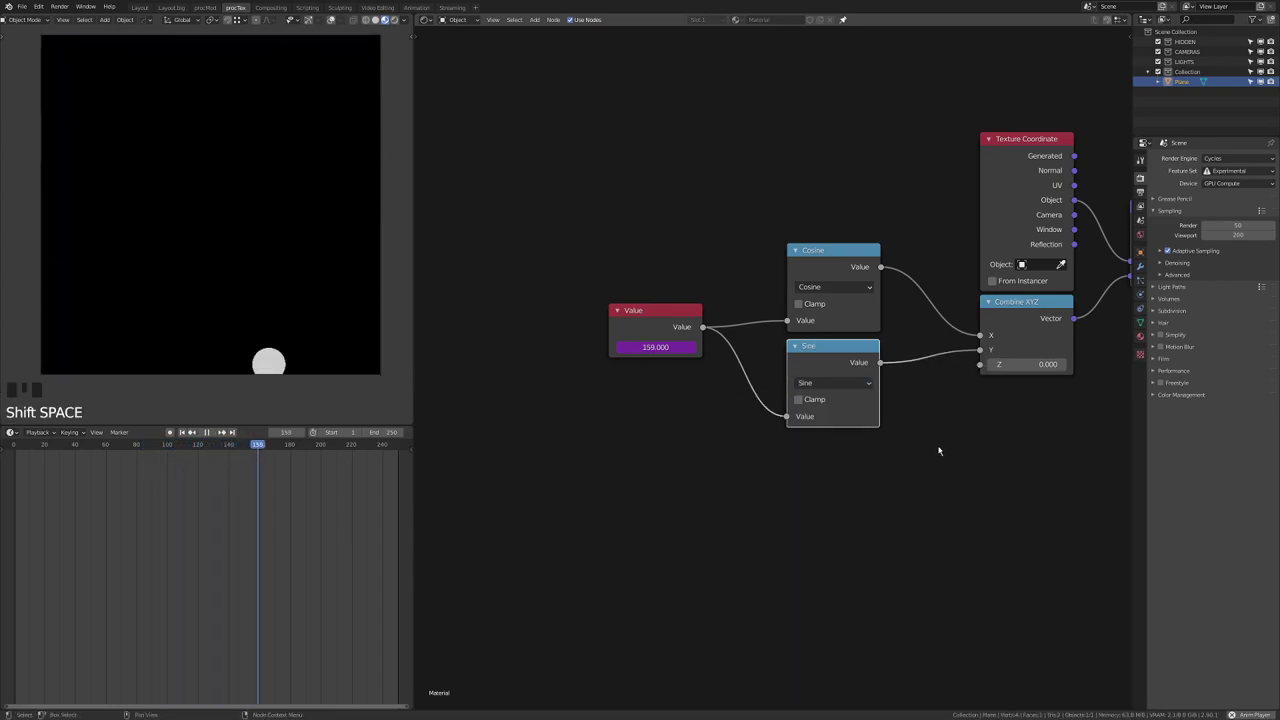
# Step: Move the Value node away from the Math nodes and route its links to Cosine and Sine through a shared reroute
pyautogui.moveTo(824, 323); pyautogui.dragTo(687, 342)
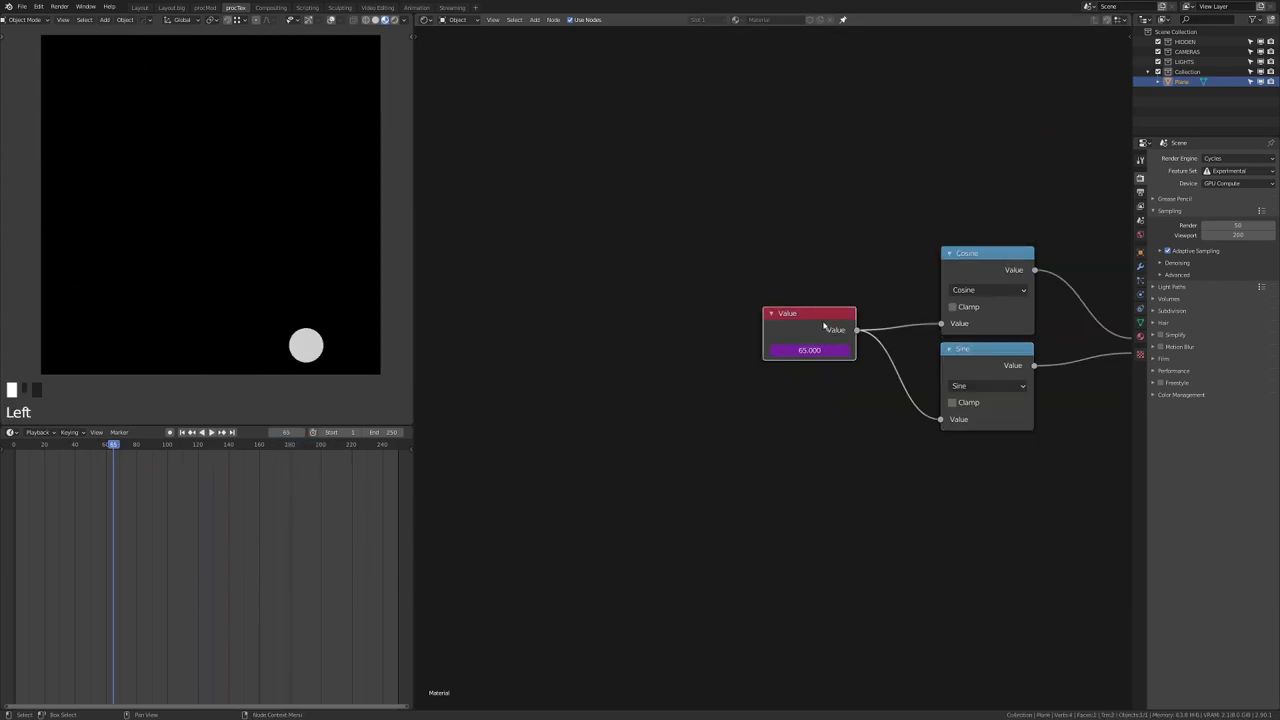
pyautogui.keyDown('shift'); pyautogui.moveTo(884, 260); pyautogui.dragTo(876, 460, button='right'); pyautogui.keyUp('shift')
pyautogui.press('g')
pyautogui.click(912, 379)
pyautogui.click(912, 379)
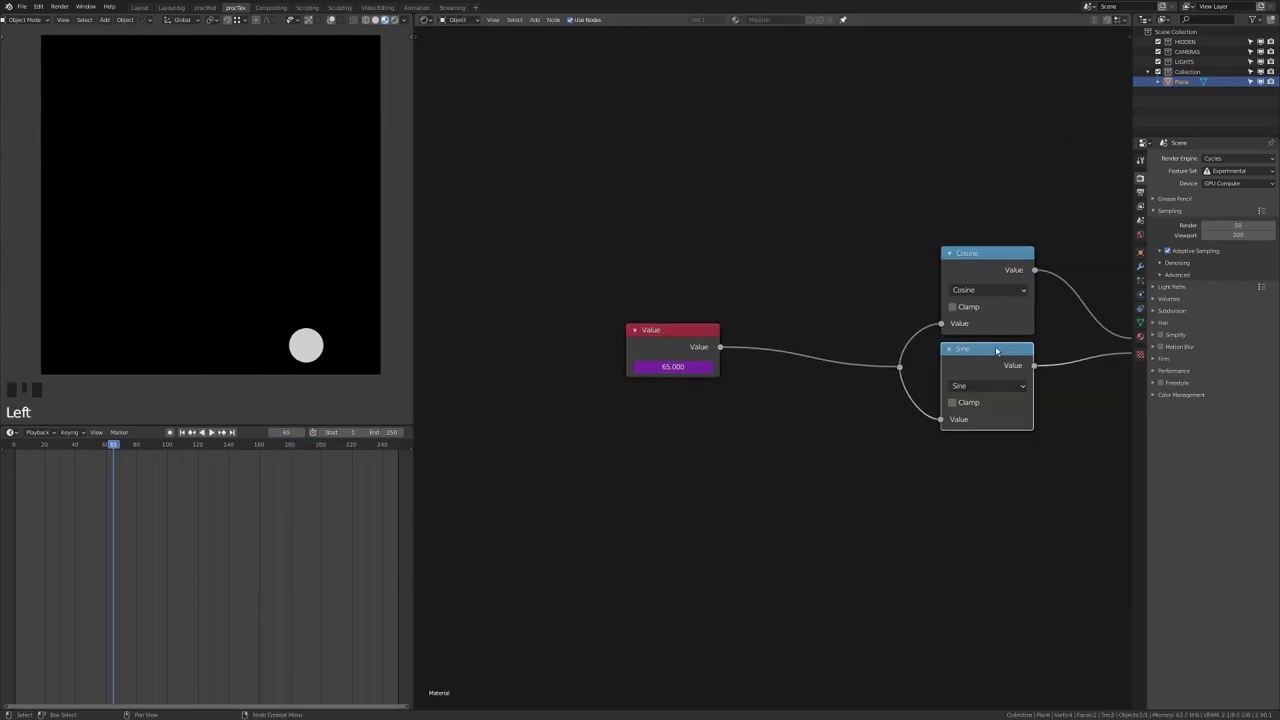
# Step: Duplicate the Sine node between the Value node and the reroute and set the copy to Divide
pyautogui.hotkey('shift', 'd')
pyautogui.click(745, 347)
pyautogui.click(820, 352)
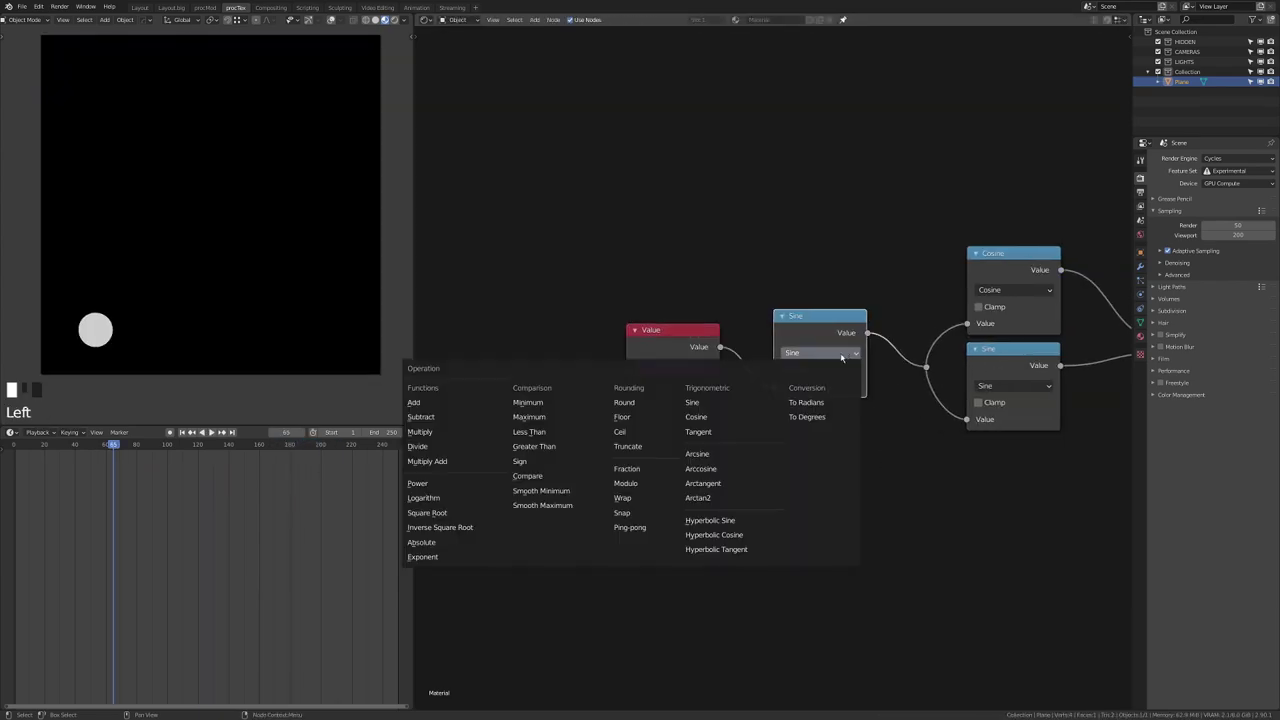
pyautogui.click(437, 446)
# Step: Change the Value node's driver expression to frame/30 and play the animation
pyautogui.click(698, 365)
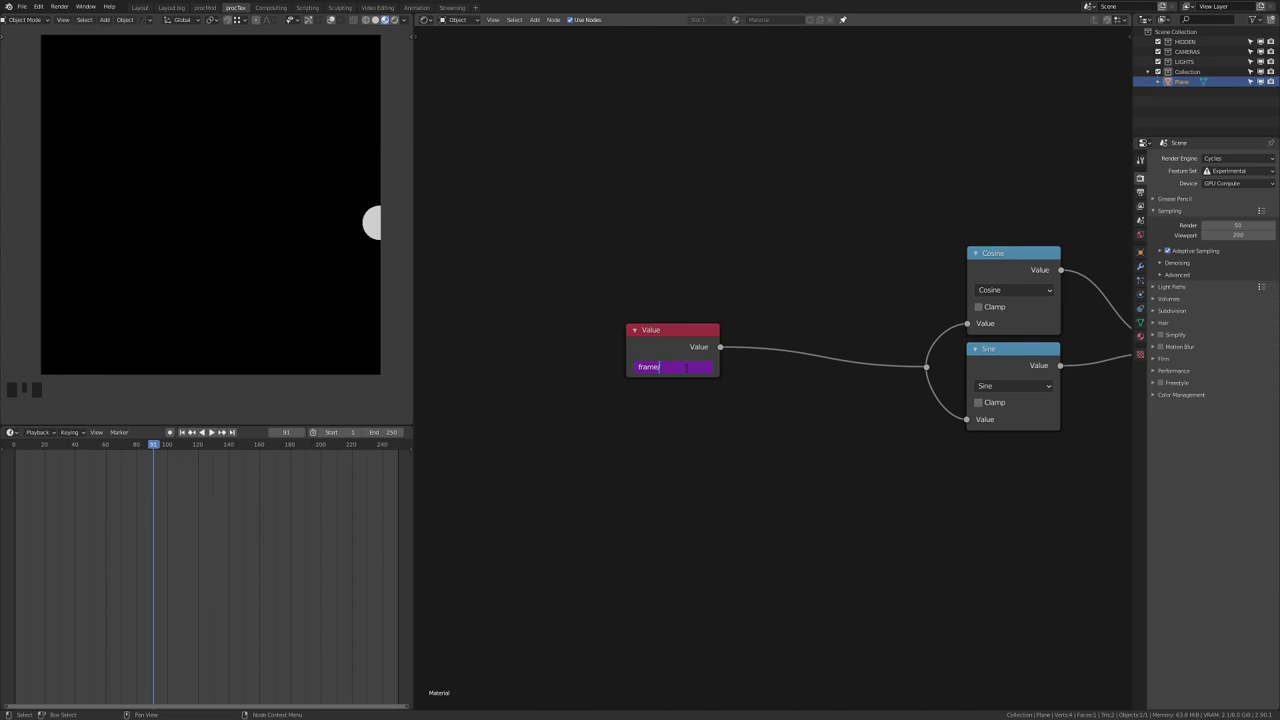
pyautogui.write('/30')
pyautogui.press('Return')
pyautogui.hotkey('shift', 'space')
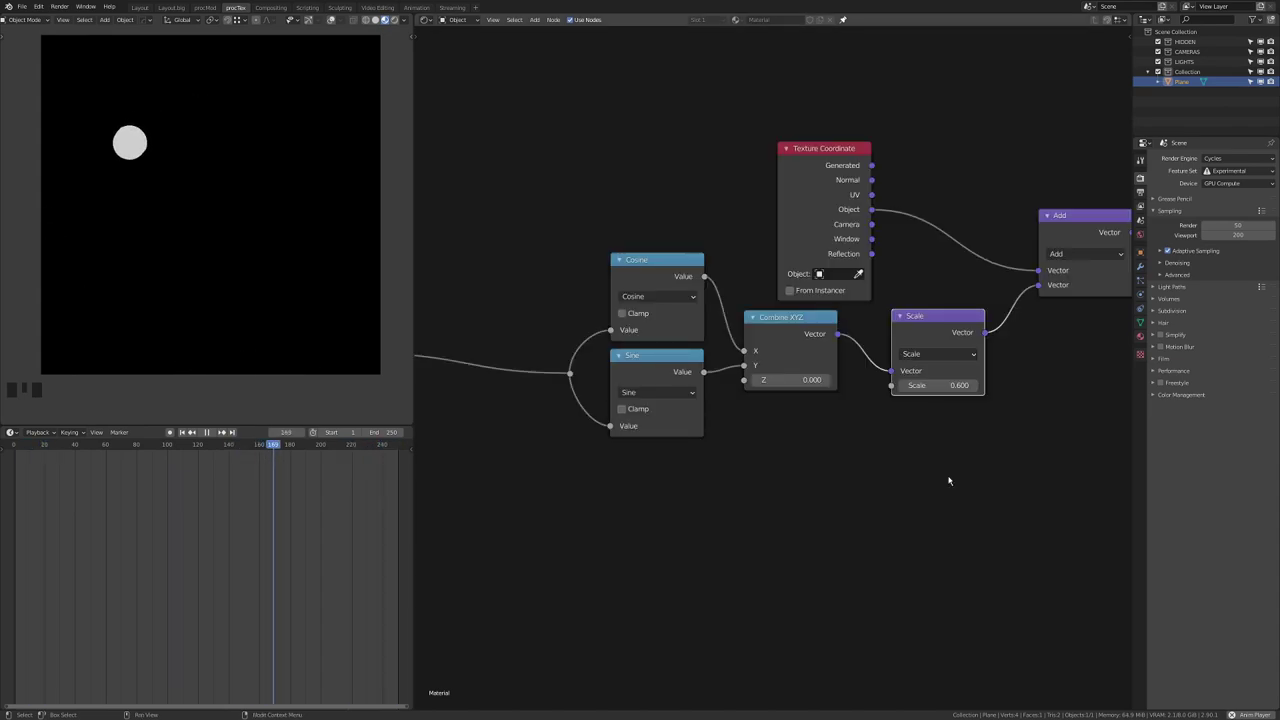
# Step: Delete the Scale node and the Value, Cosine and Sine nodes feeding Combine XYZ
pyautogui.press('x')
pyautogui.moveTo(861, 410); pyautogui.dragTo(1035, 436, button='middle')
pyautogui.moveTo(463, 208); pyautogui.dragTo(840, 600)
pyautogui.press('x')
# Step: Drive the X value of the Combine XYZ node with the expression #cos(frame/30)/2
pyautogui.moveTo(945, 524); pyautogui.dragTo(715, 547, button='middle')
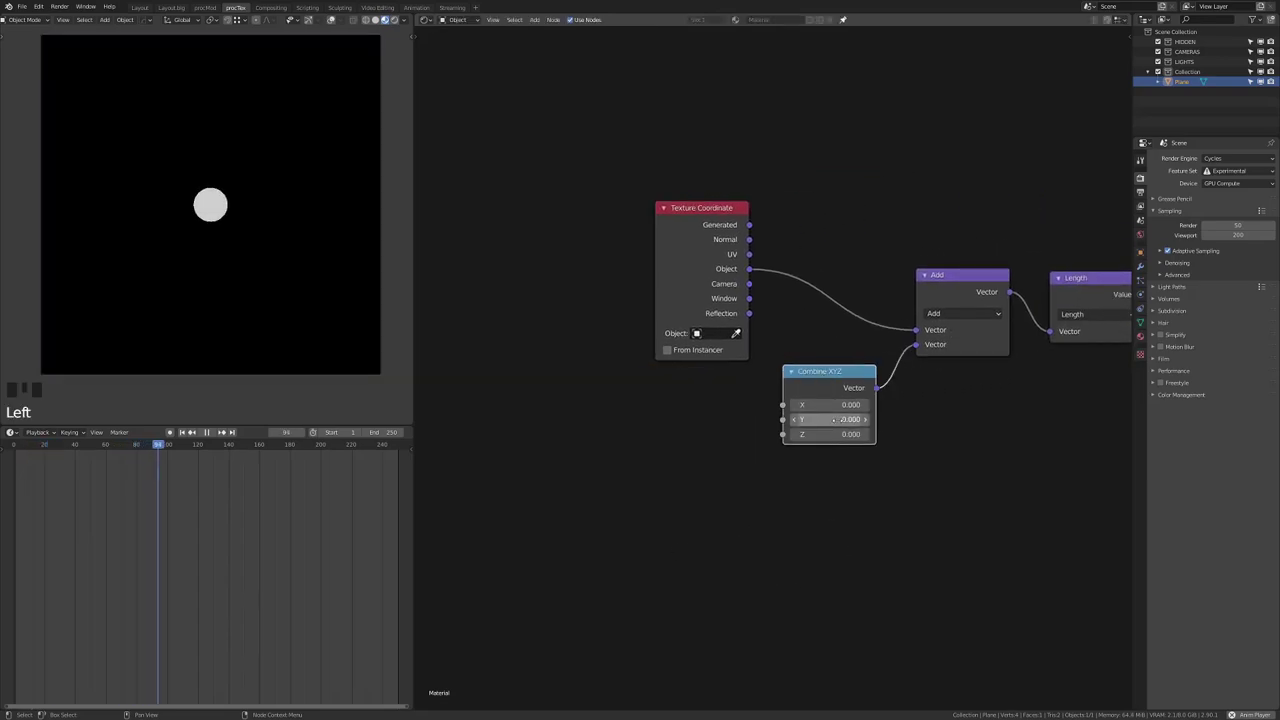
pyautogui.click(830, 405)
pyautogui.write('#')
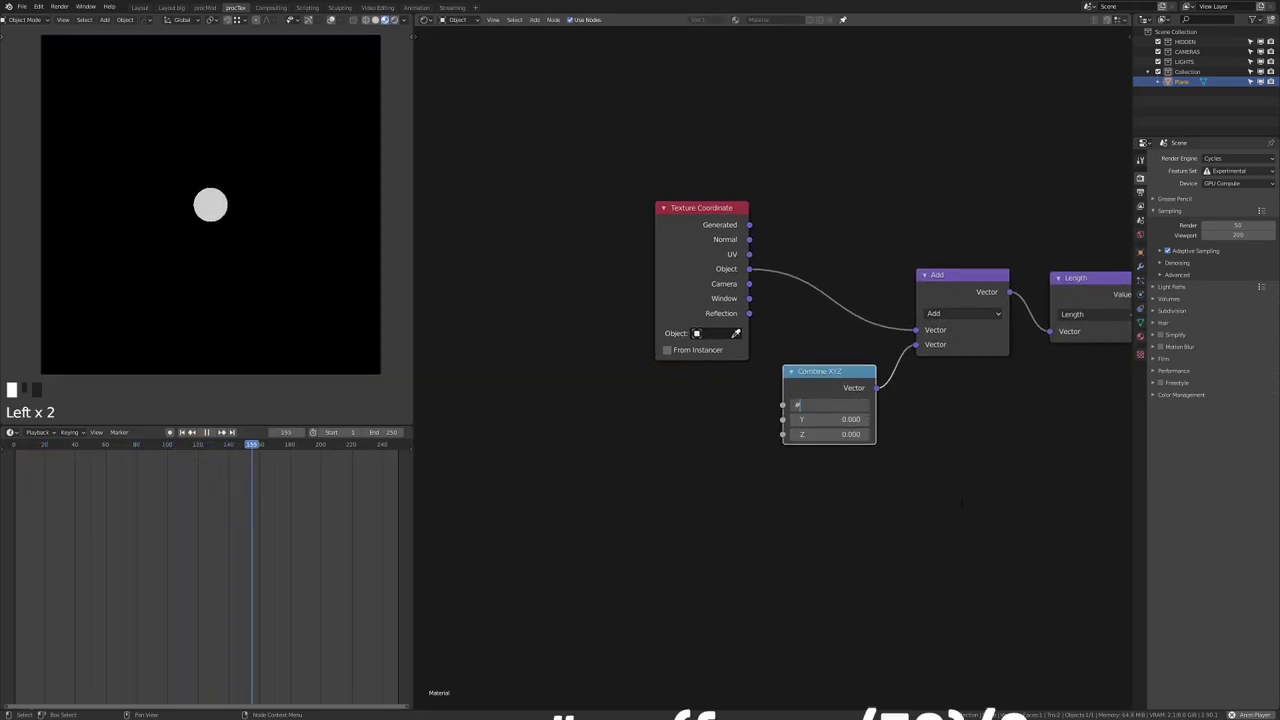
pyautogui.write('cos(frame')
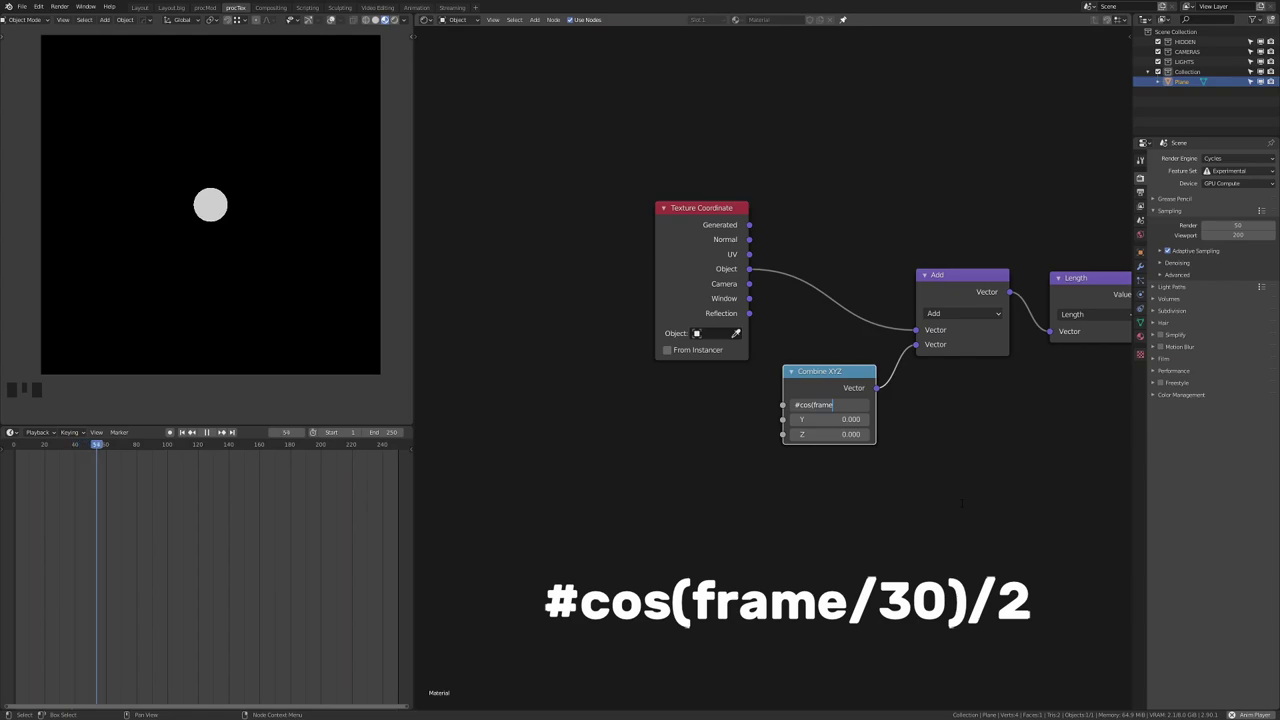
pyautogui.write('/30)/2')
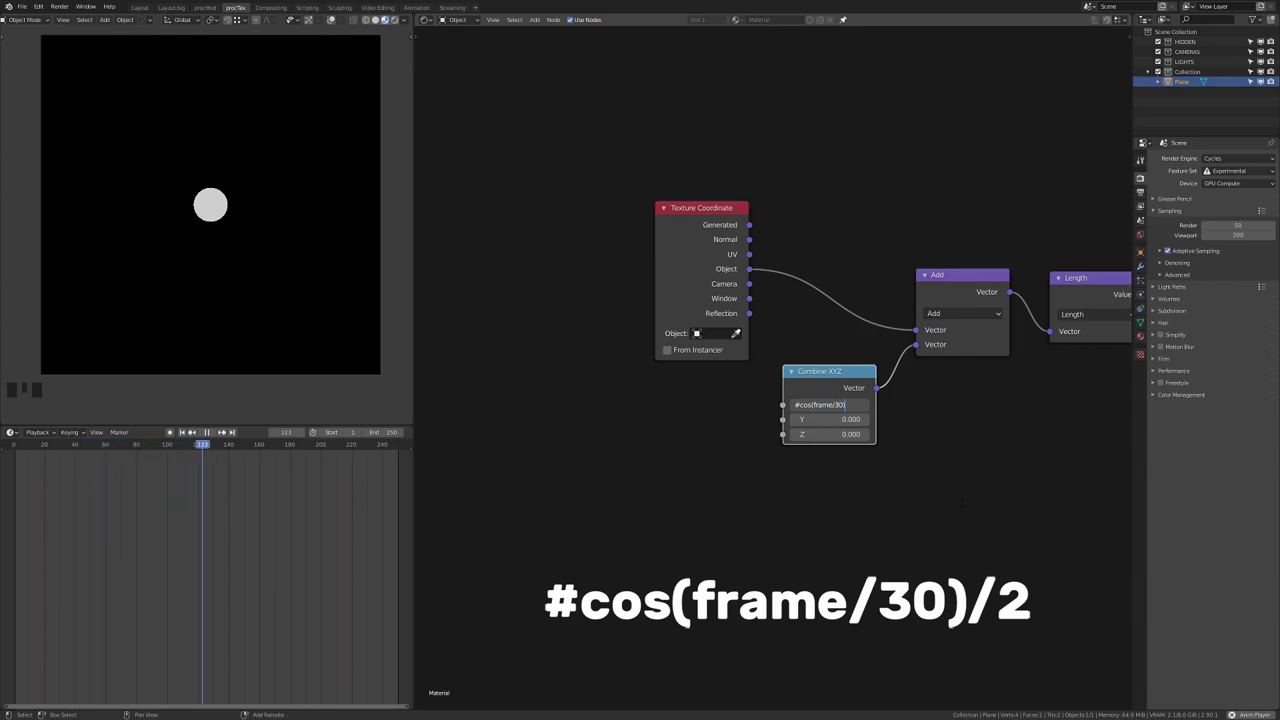
pyautogui.press('Return')
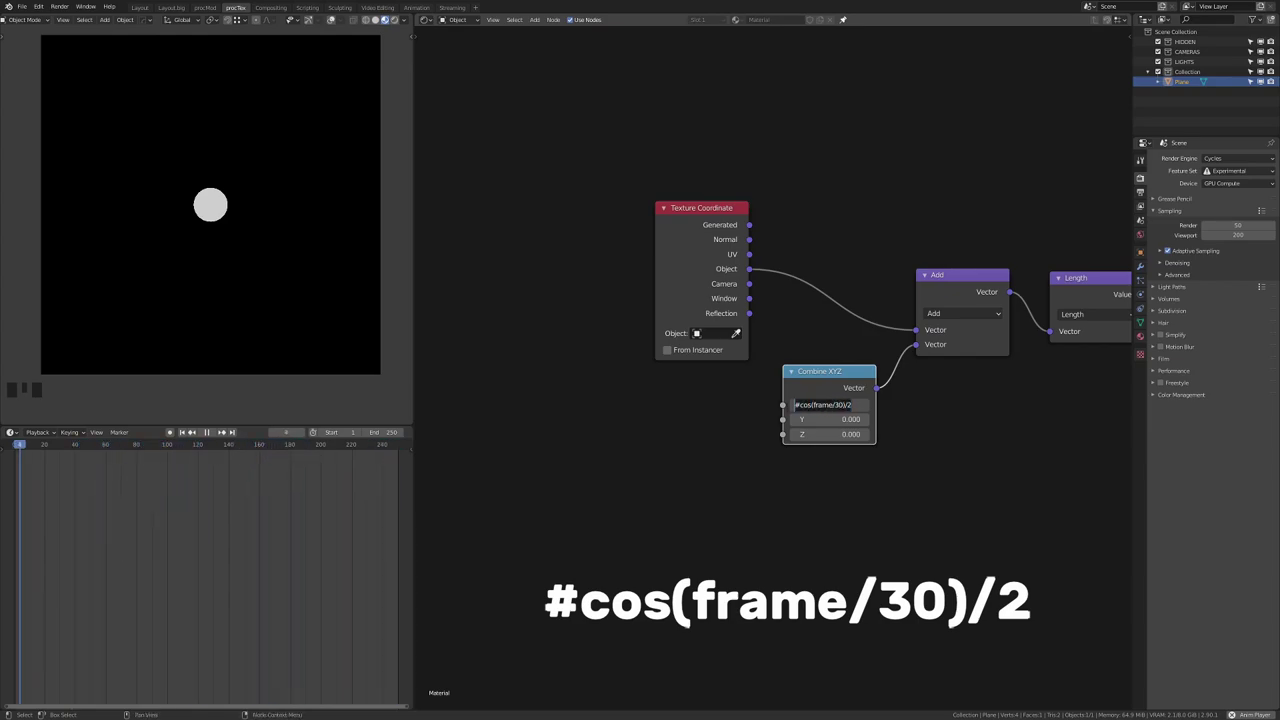
# Step: Drive the Y value of the Combine XYZ node with the expression #sin(frame/30)/2
pyautogui.keyDown('ctrl'); pyautogui.click(819, 420); pyautogui.keyUp('ctrl')
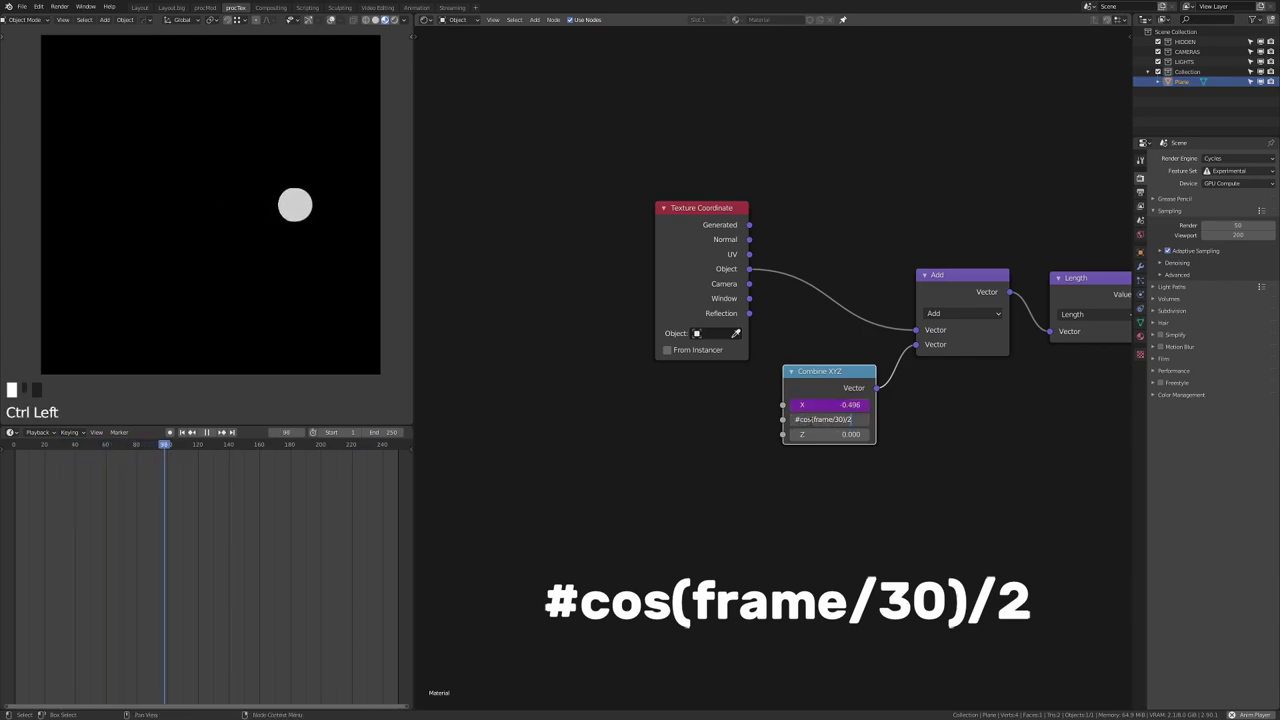
pyautogui.write('#cos(frame/30)/2')
pyautogui.write('sin')
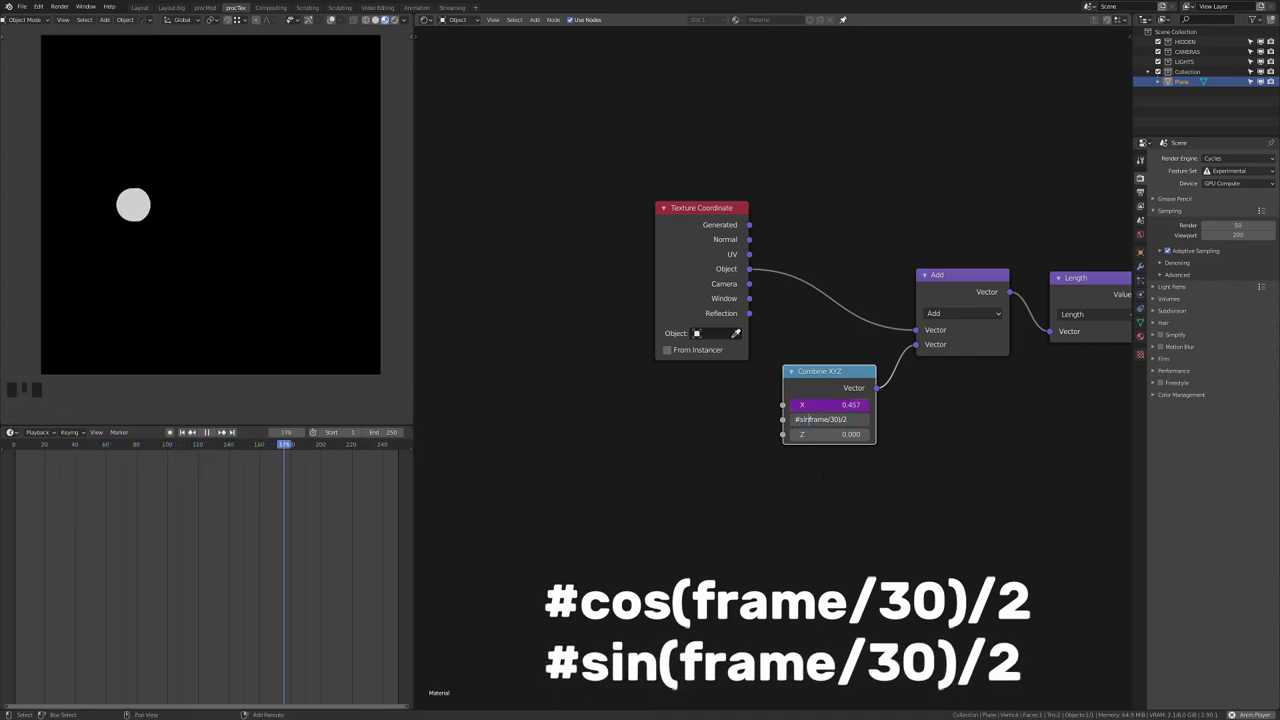
pyautogui.press('Return')
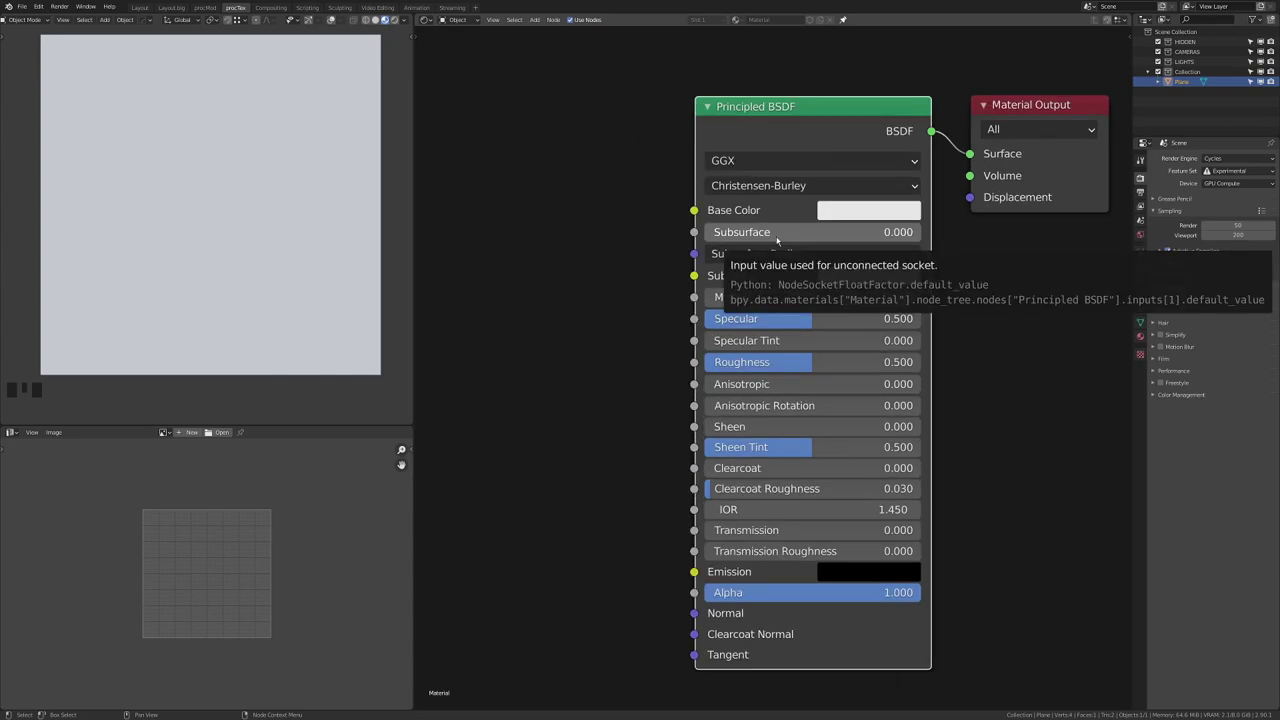
# Step: Insert a keyframe on the Principled BSDF's Subsurface value
pyautogui.rightClick(777, 240)
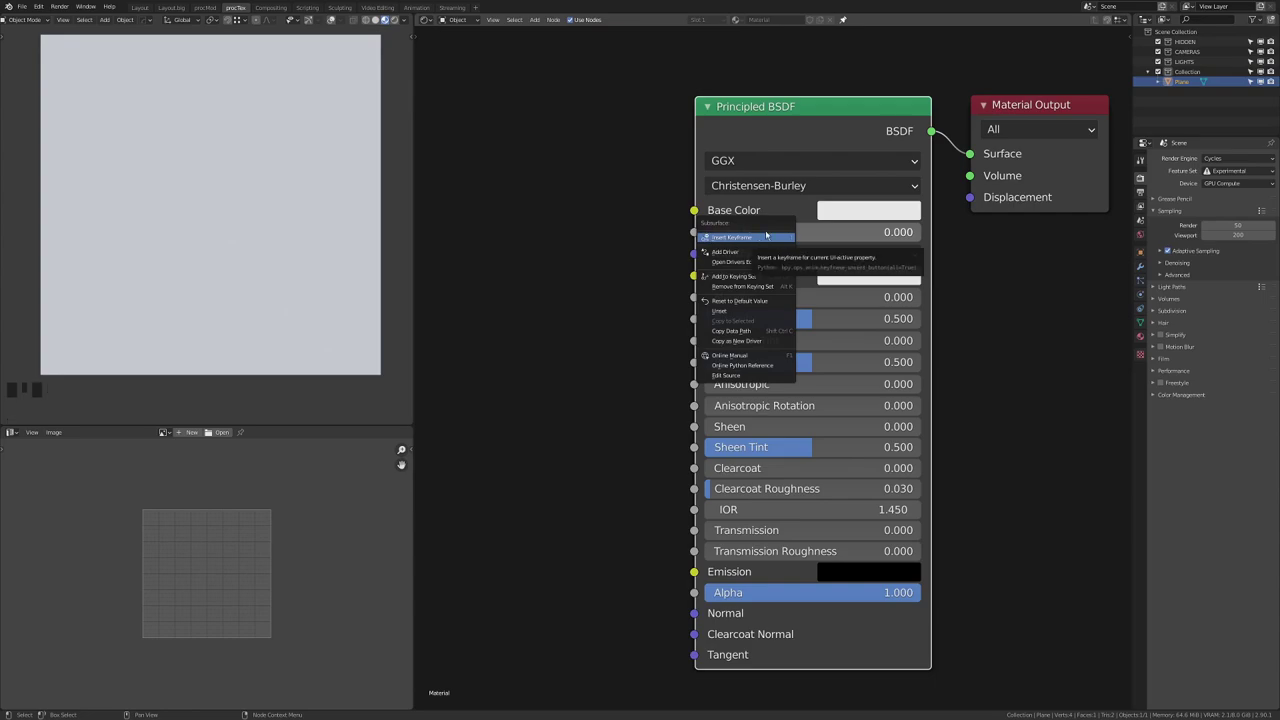
pyautogui.press('i')
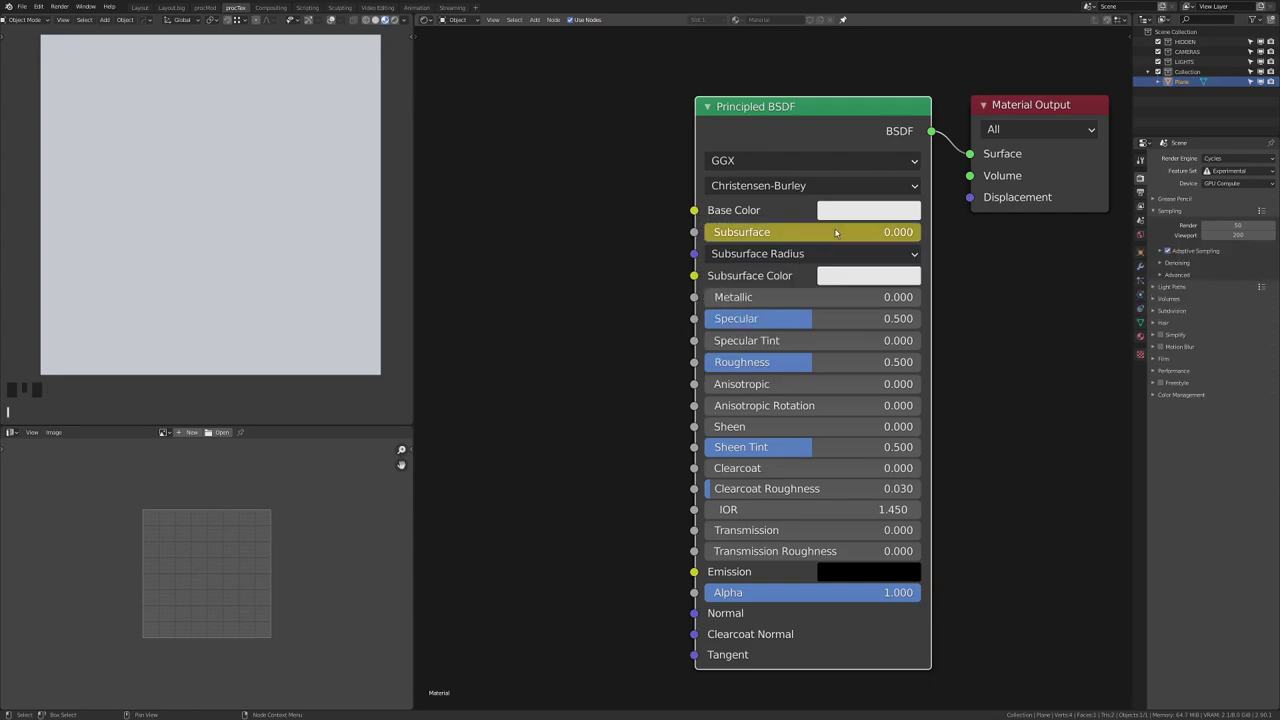
# Step: Insert keyframes on the Principled BSDF's Specular, Specular Tint, Roughness, Anisotropic and Anisotropic Rotation values
pyautogui.press('i')
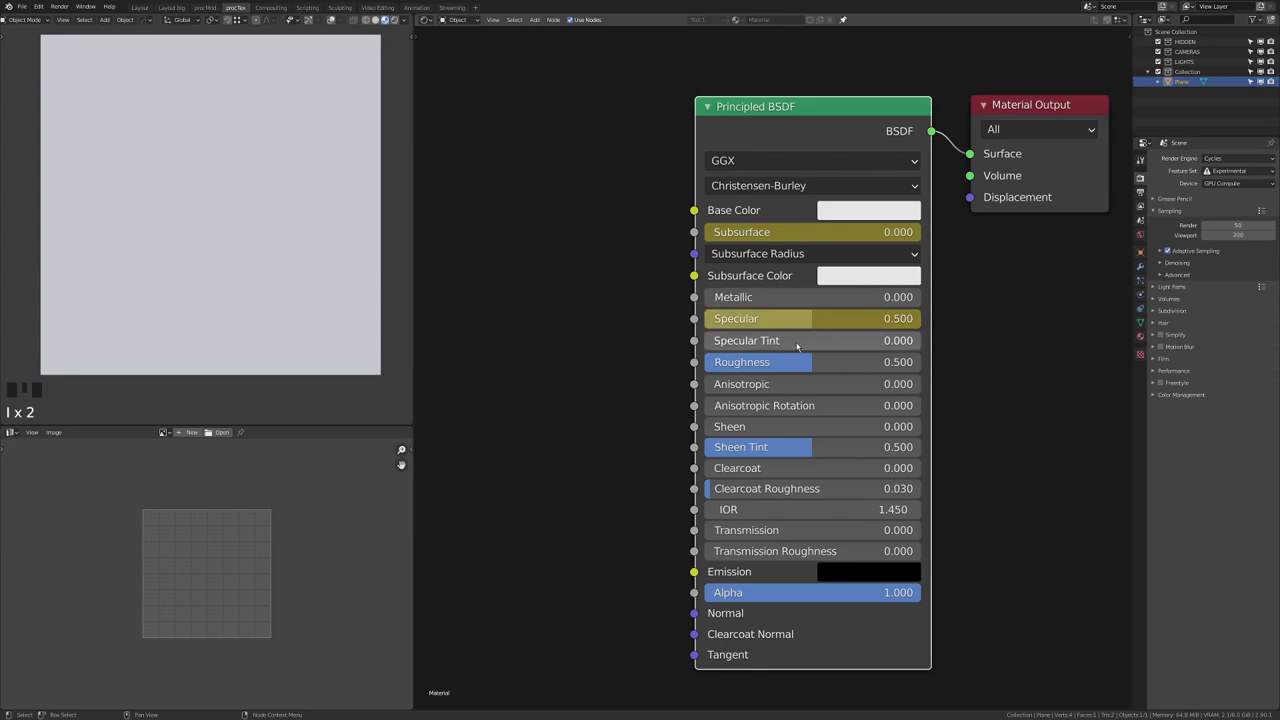
pyautogui.press('i')
pyautogui.press('i')
pyautogui.press('i')
pyautogui.press('i')
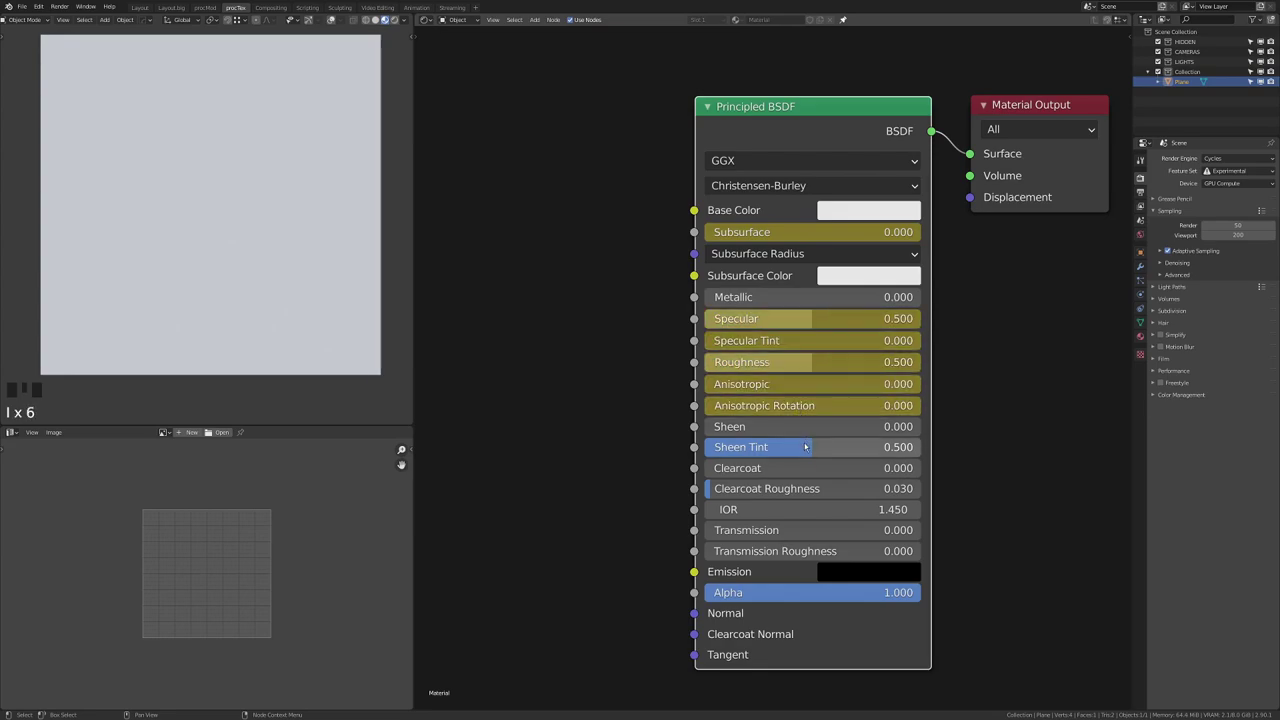
# Step: Raise Sheen Tint to about 0.755, keyframe it, and step one frame forward and back to check its animation state
pyautogui.moveTo(812, 447); pyautogui.dragTo(871, 447)
pyautogui.press('i')
pyautogui.press('Right')
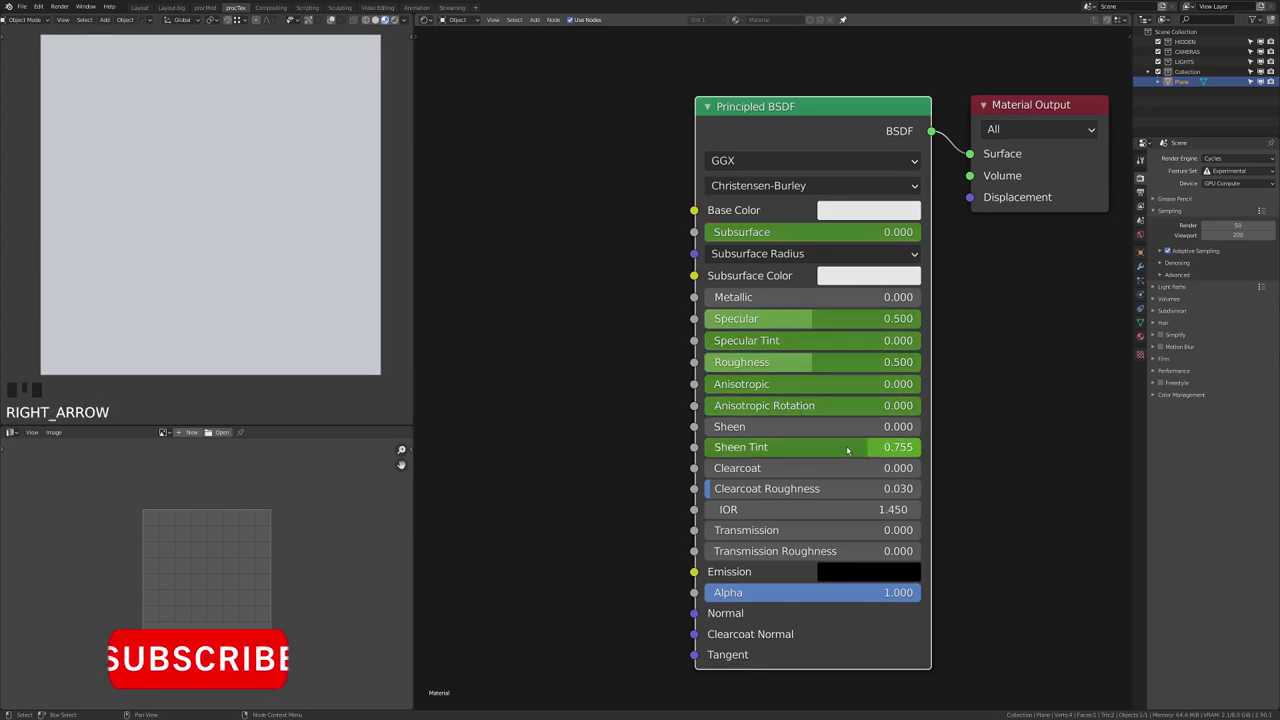
pyautogui.press('Left')
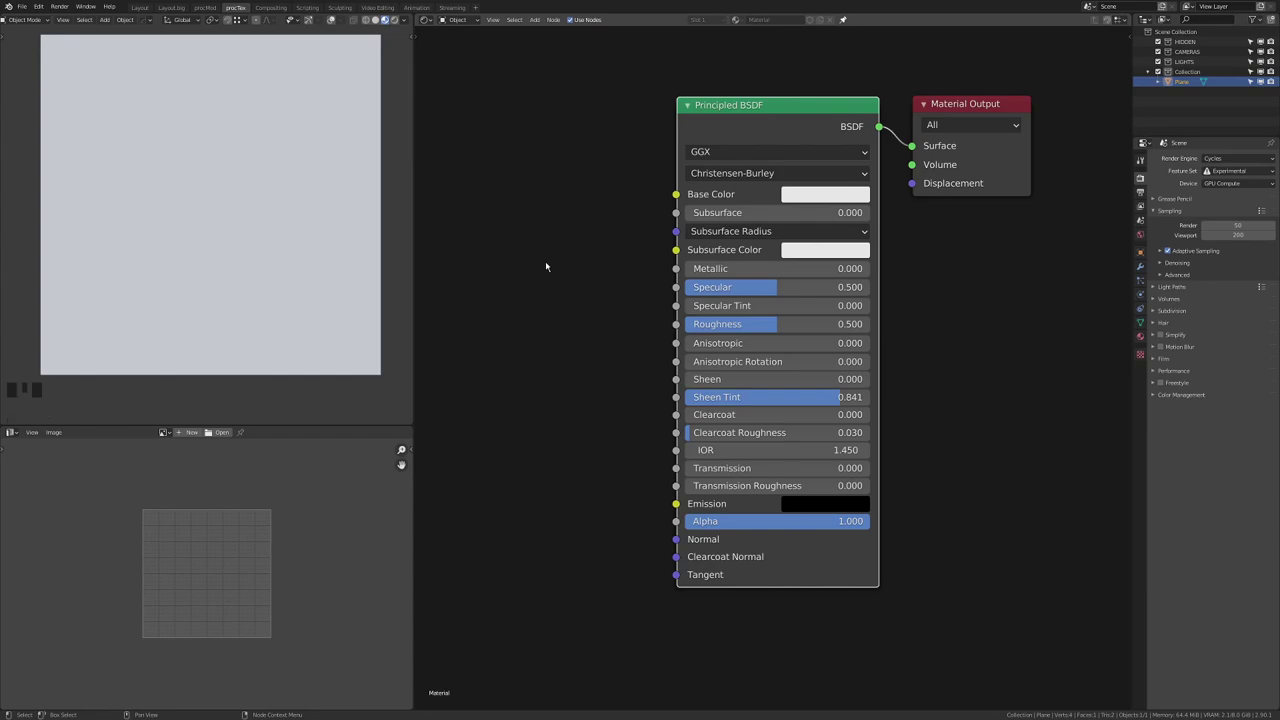
# Step: Add a Value node to the left of the Principled BSDF
pyautogui.moveTo(546, 266); pyautogui.dragTo(778, 316, button='middle')
pyautogui.hotkey('shift', 'a')
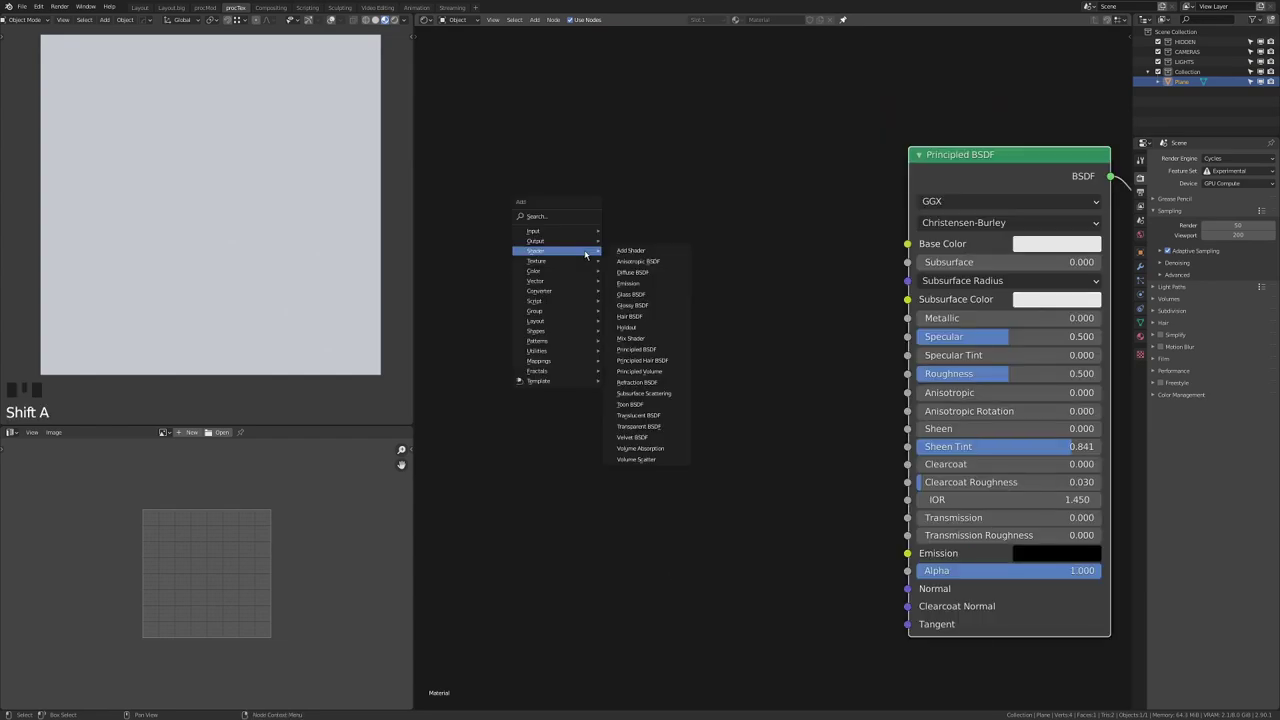
pyautogui.moveTo(568, 233)
pyautogui.click(670, 378)
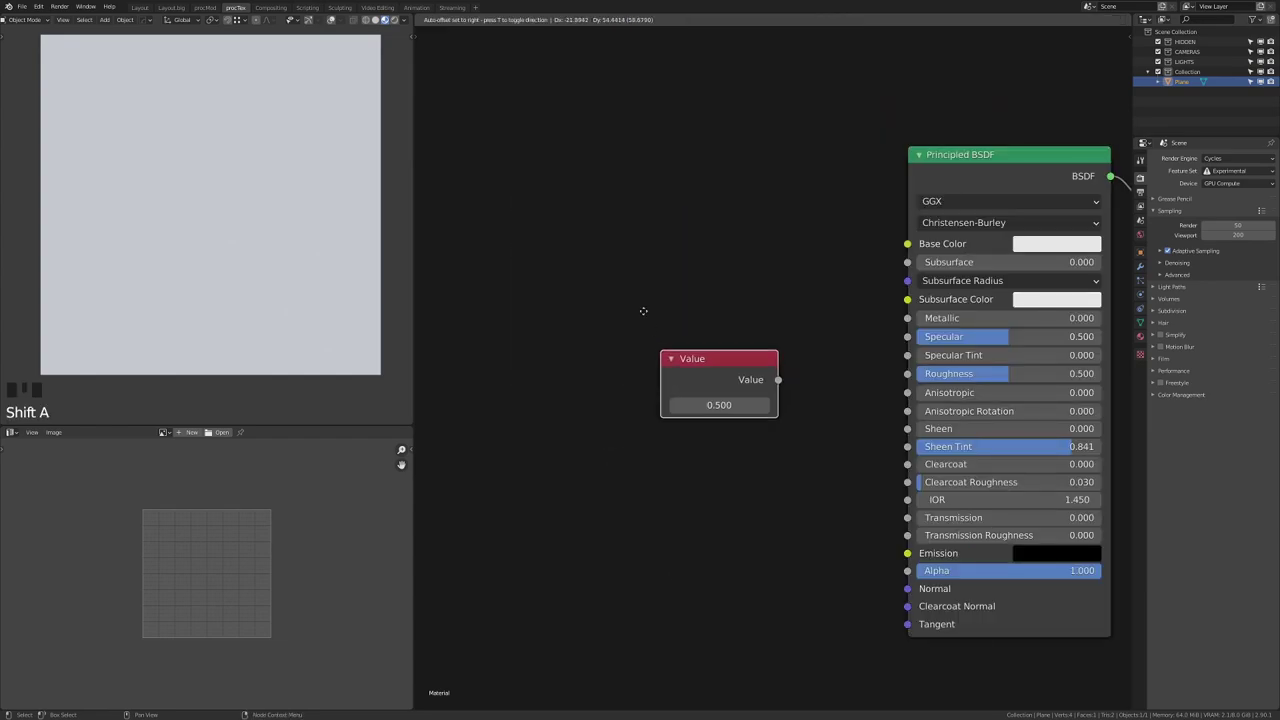
pyautogui.click(538, 232)
pyautogui.click(582, 206)
pyautogui.moveTo(591, 244)
pyautogui.mouseDown()
pyautogui.moveTo(602, 246)
pyautogui.moveTo(578, 231)
pyautogui.mouseUp()
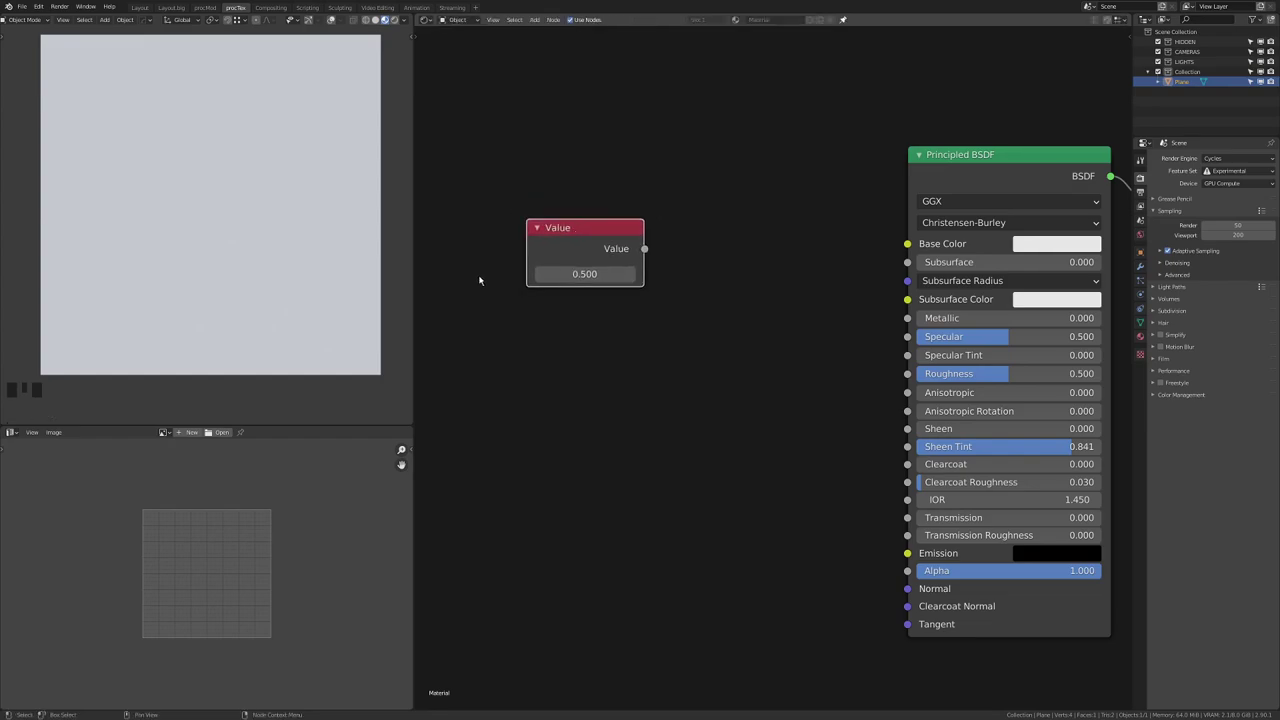
# Step: Change the image editor to a Graph Editor and split the shader editor to open a Video Sequencer beneath it
pyautogui.click(11, 433)
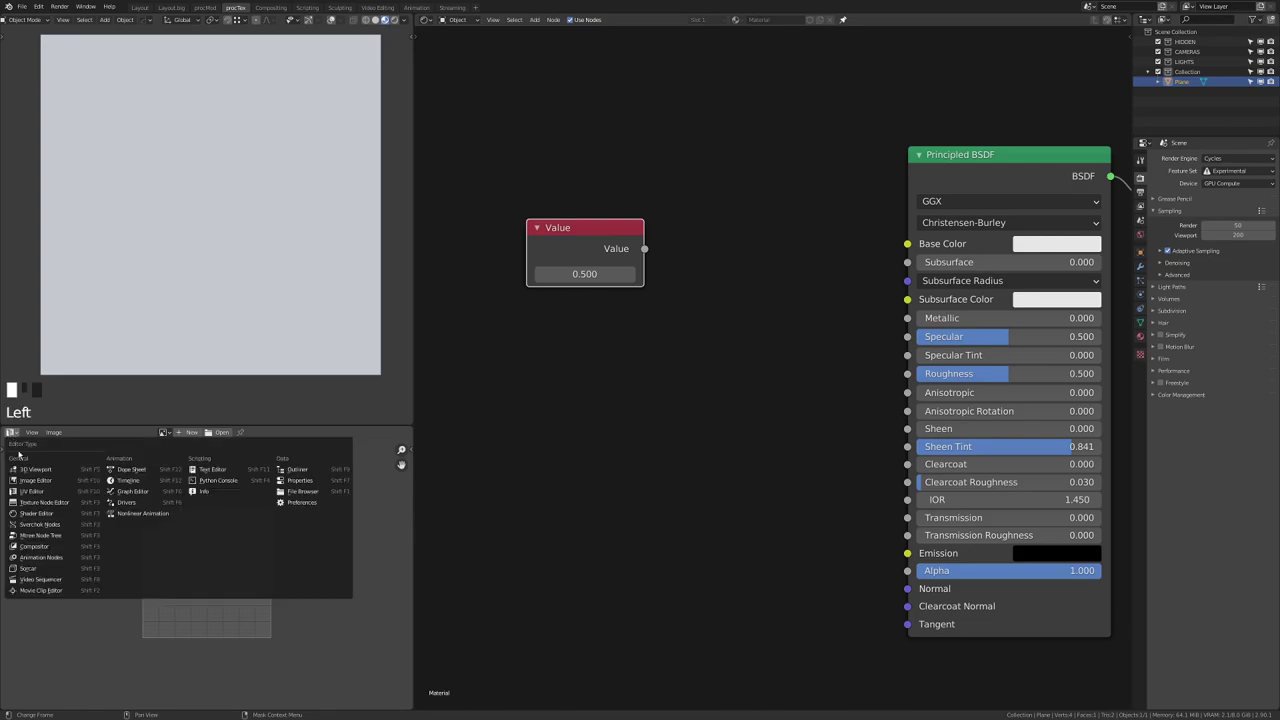
pyautogui.click(143, 496)
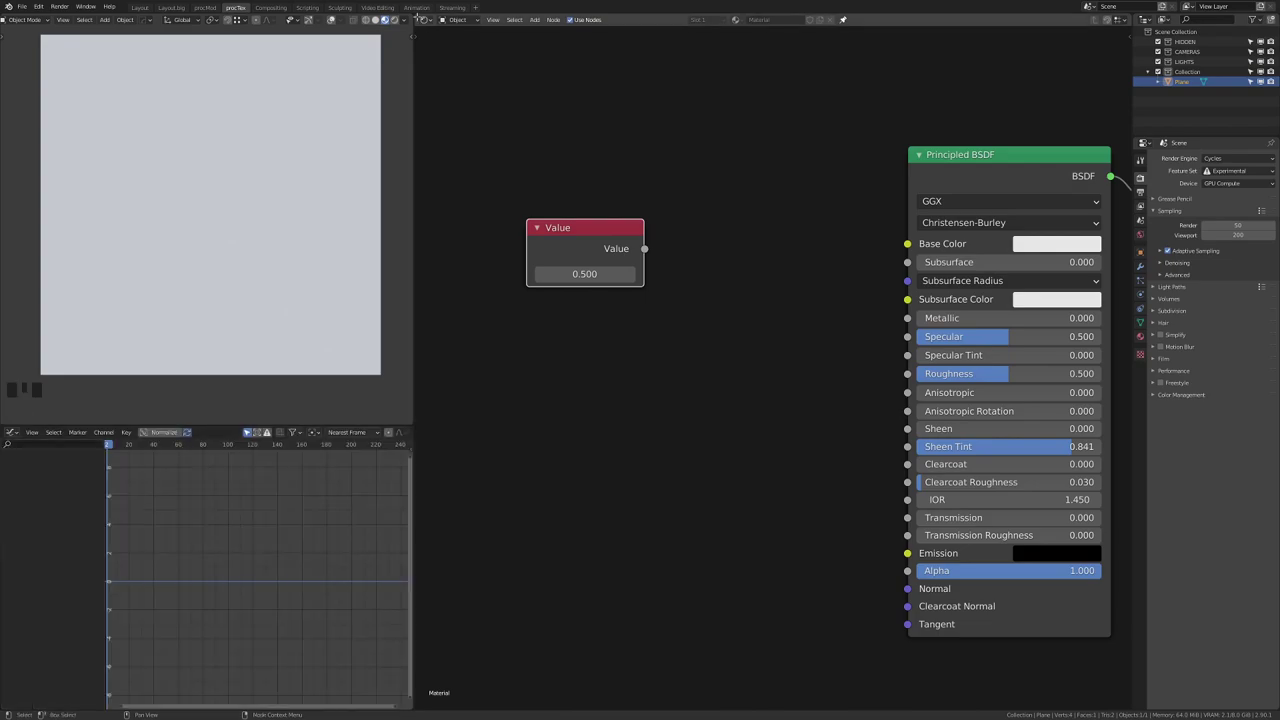
pyautogui.moveTo(418, 18); pyautogui.dragTo(416, 560)
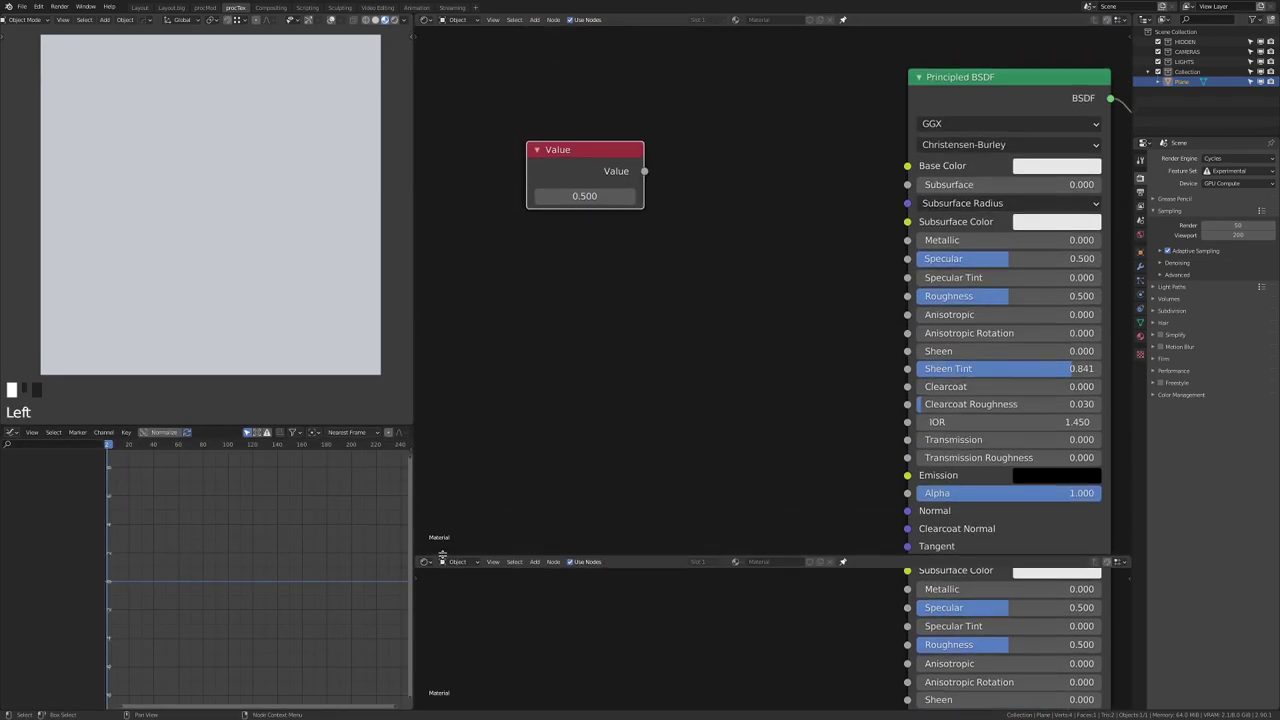
pyautogui.click(425, 561)
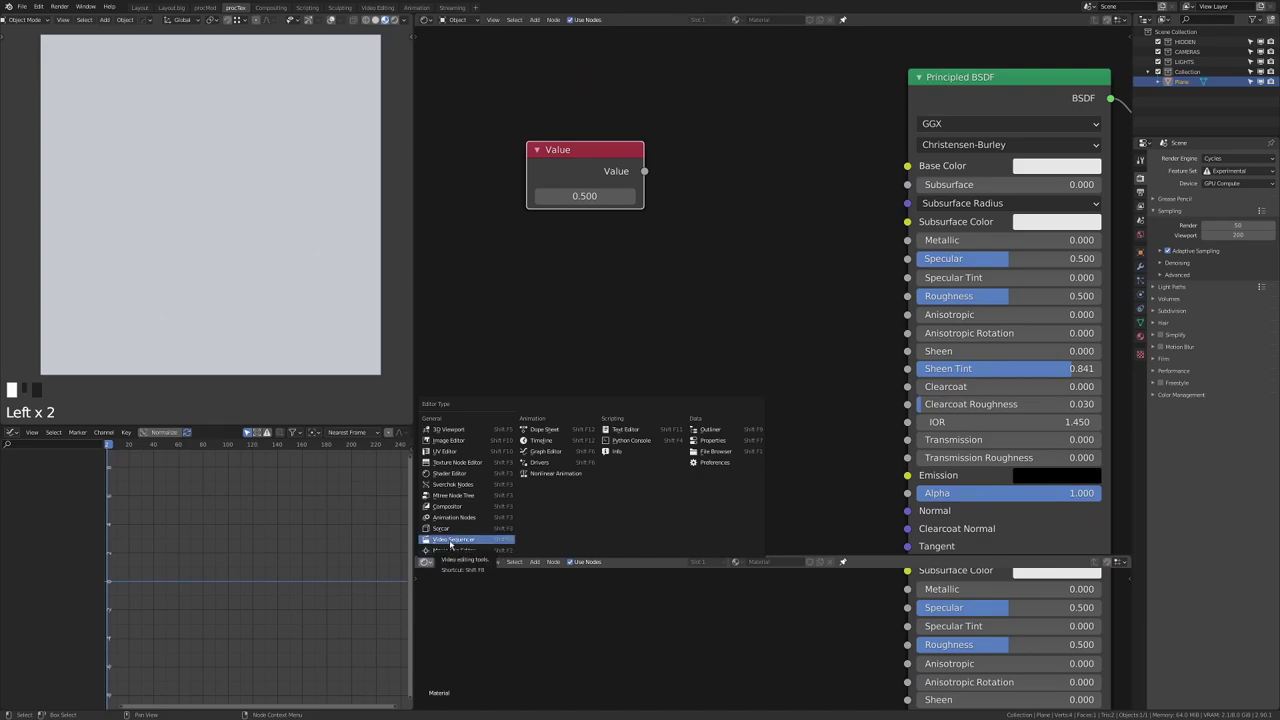
pyautogui.click(450, 540)
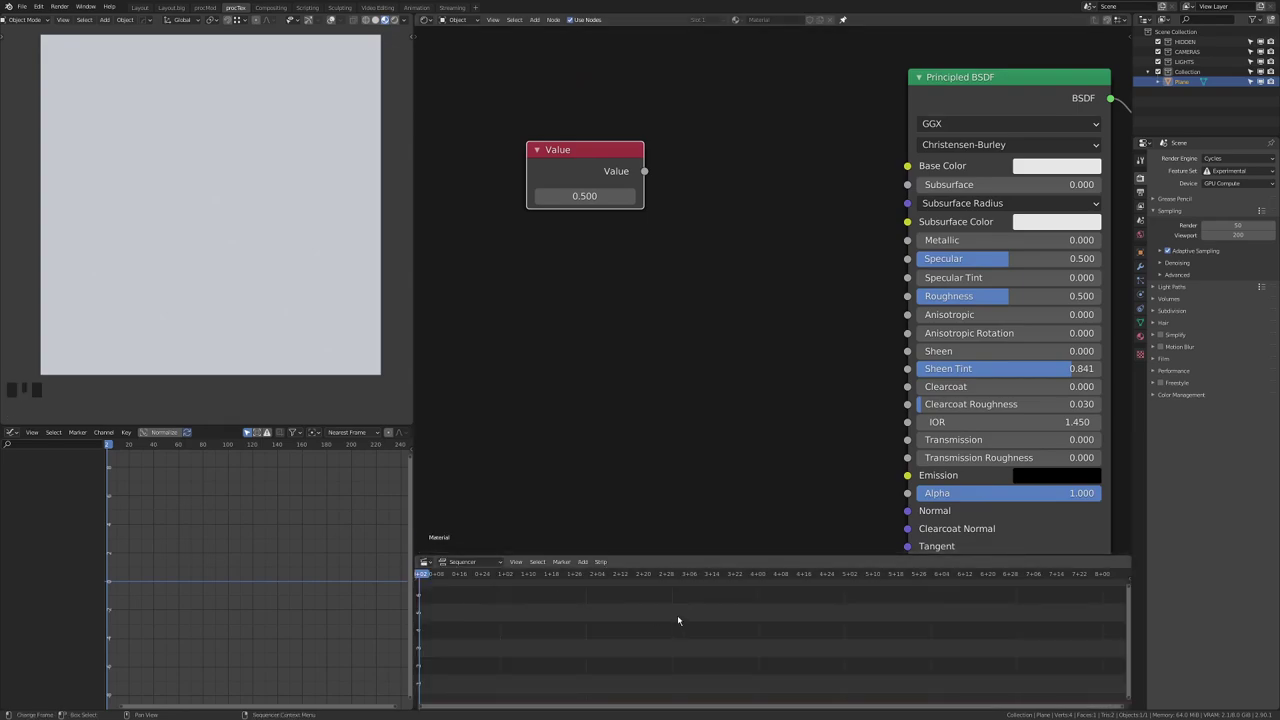
# Step: Add the Consciousness.wav sound strip to the Sequencer and snap it to the first frame
pyautogui.scroll(-4, 563, 658)
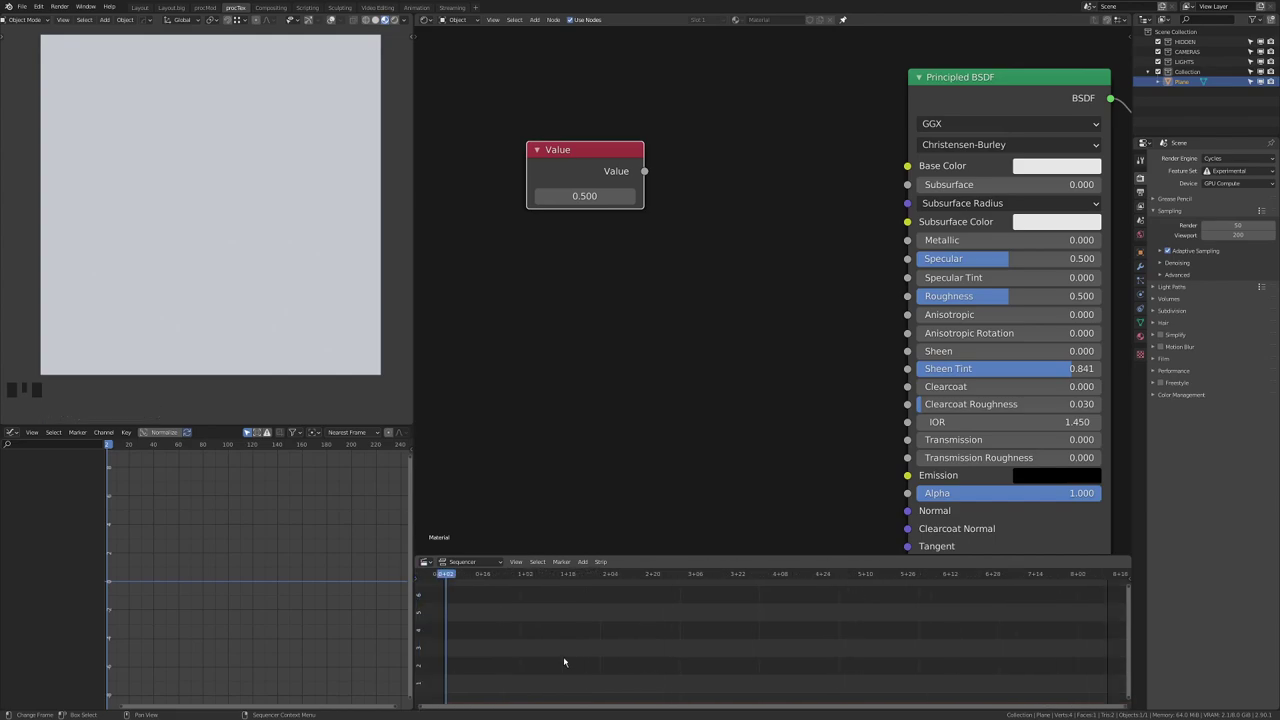
pyautogui.moveTo(677, 632); pyautogui.dragTo(660, 640)
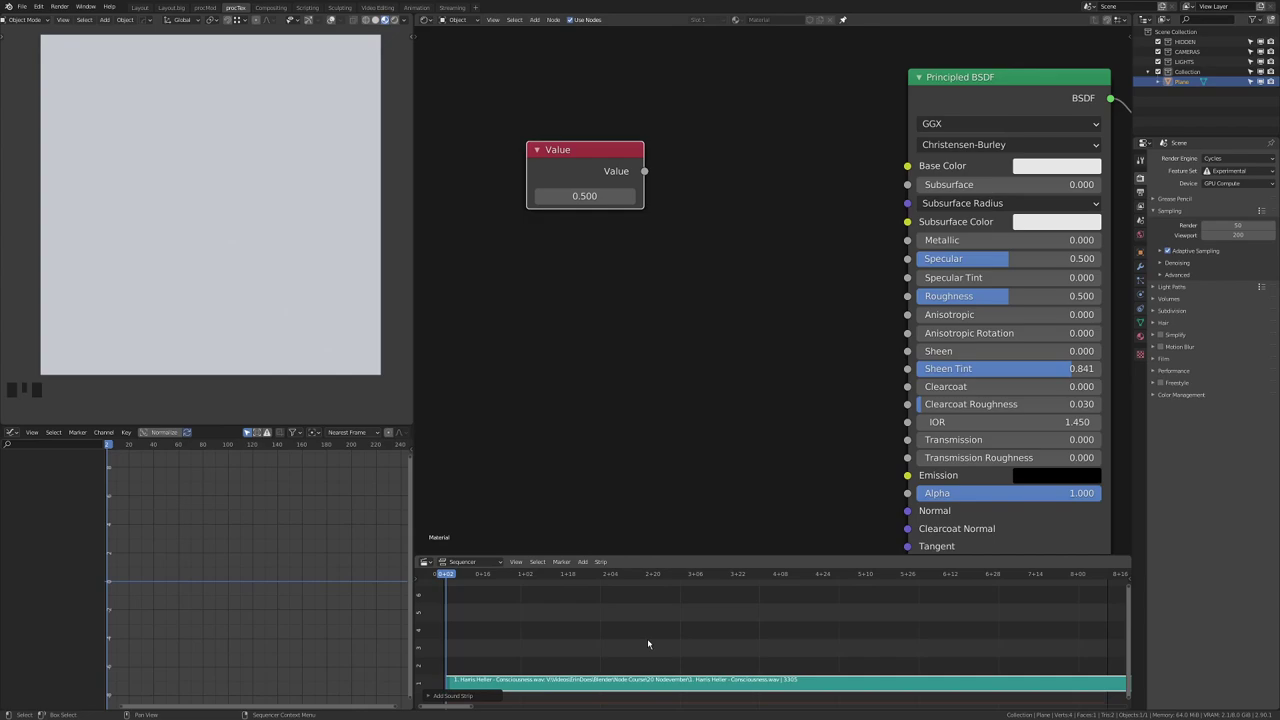
pyautogui.moveTo(543, 628); pyautogui.dragTo(536, 578, button='middle')
pyautogui.hotkey('shift', 'Left')
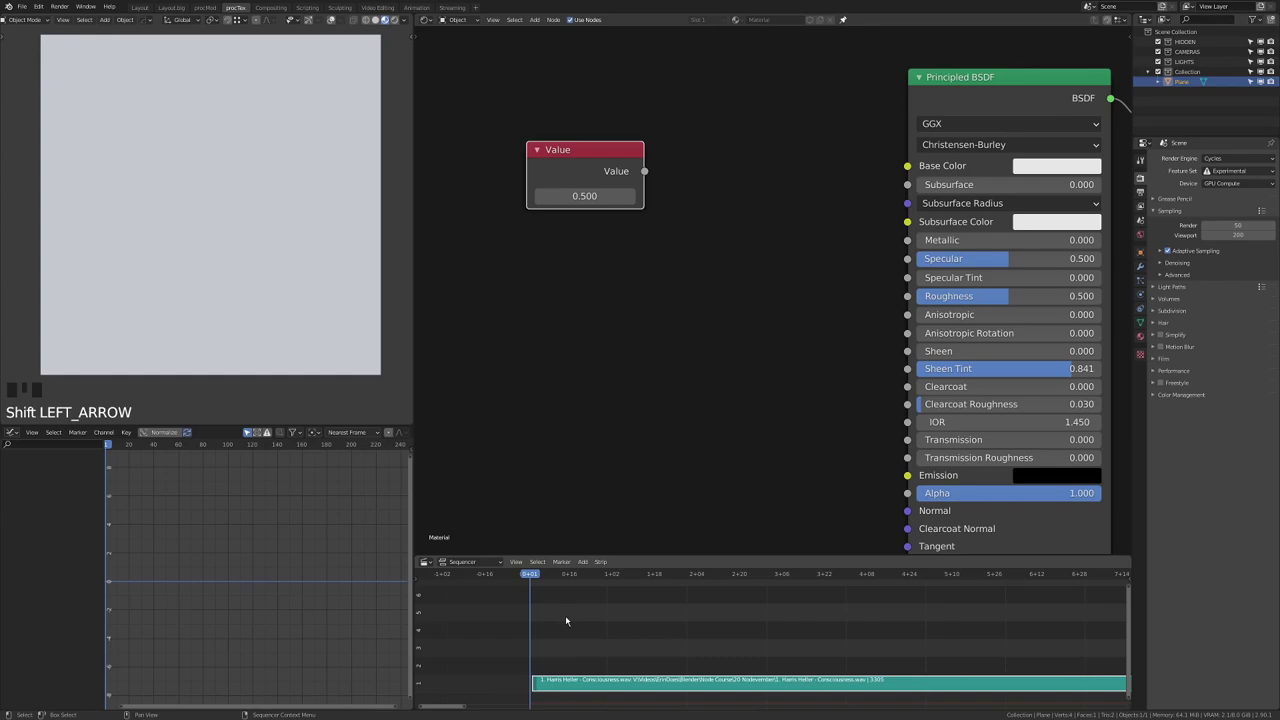
pyautogui.hotkey('shift', 'Left')
pyautogui.hotkey('shift', 's')
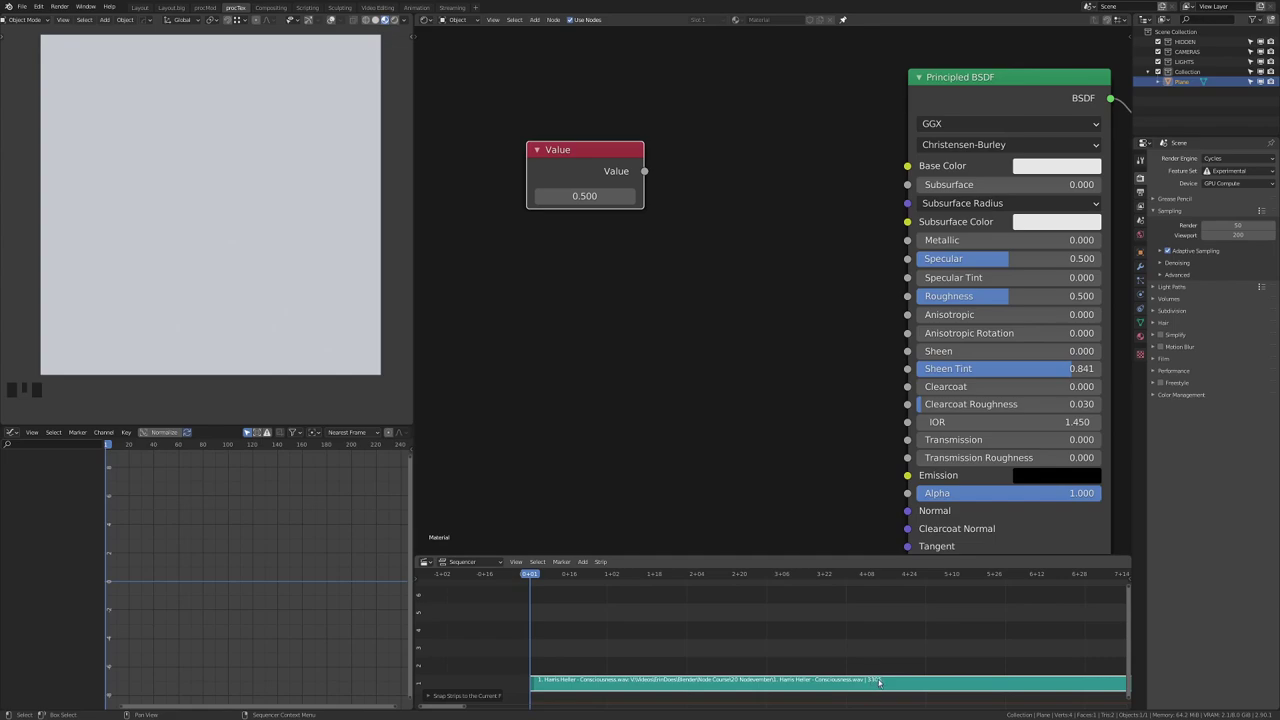
# Step: Set the scene's end frame to 3305 and play a few seconds of the music
pyautogui.click(1140, 191)
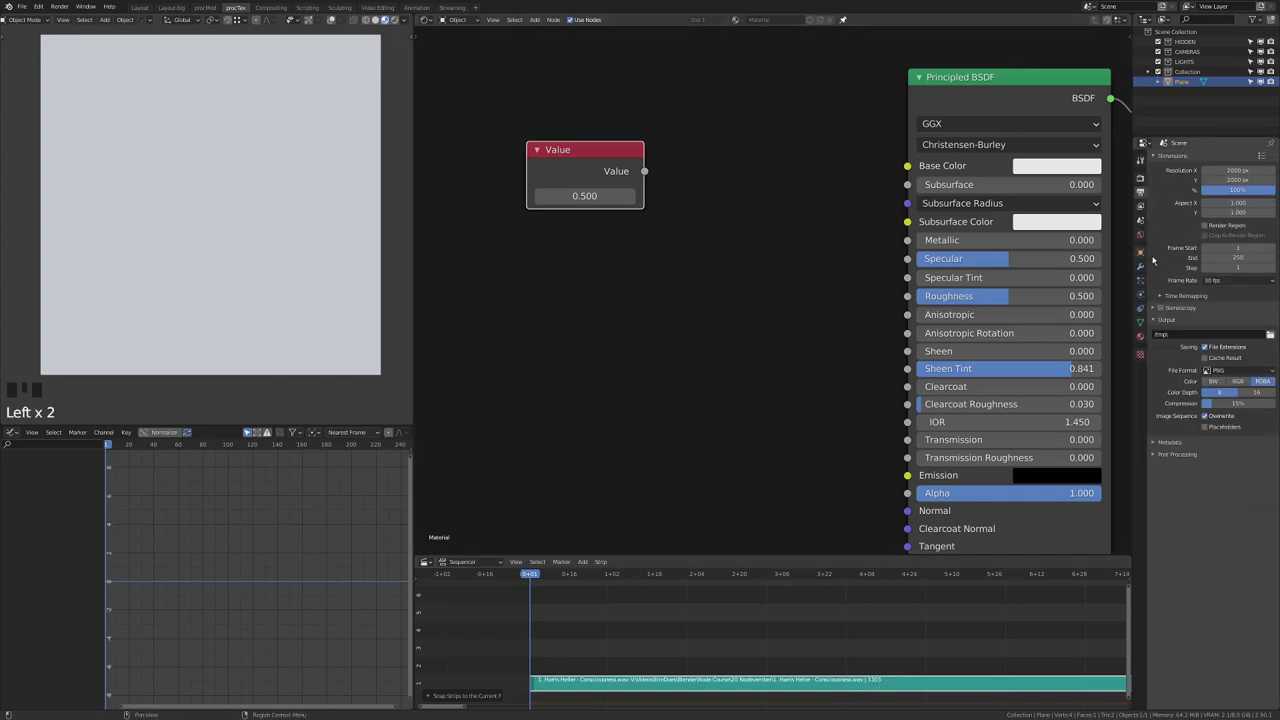
pyautogui.click(1210, 258)
pyautogui.write('3305')
pyautogui.press('Return')
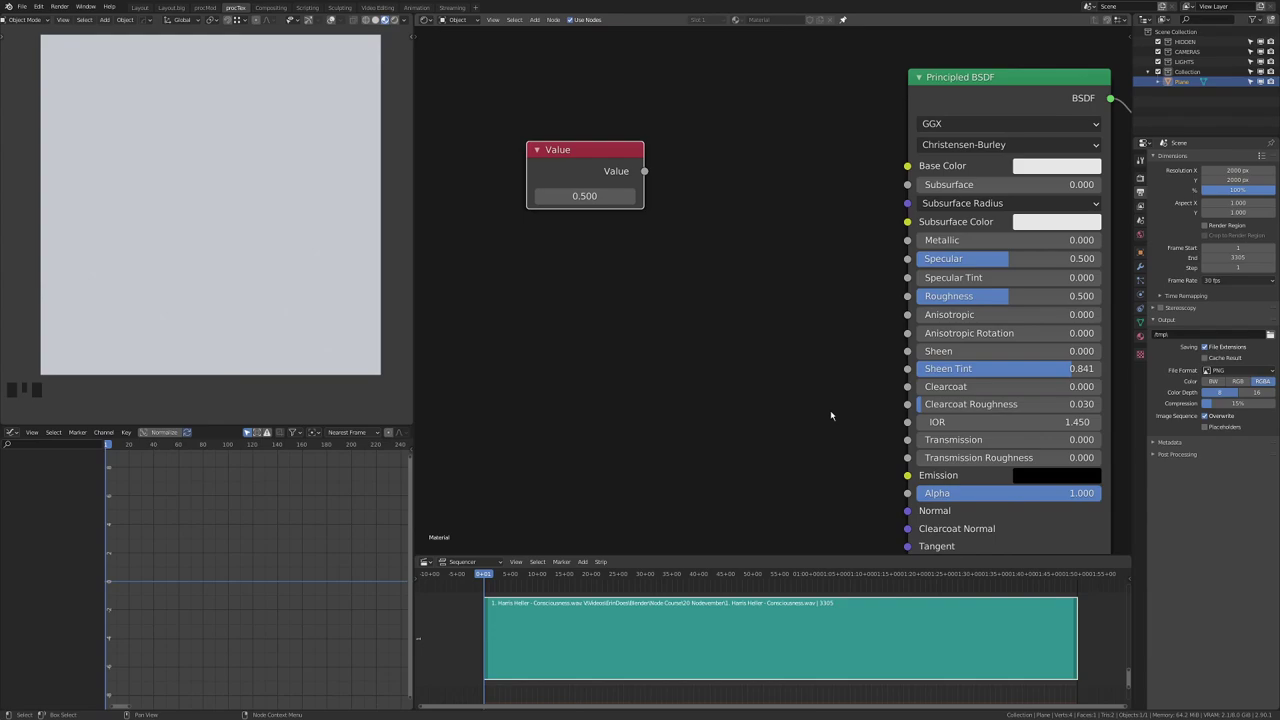
pyautogui.hotkey('shift', 'space')
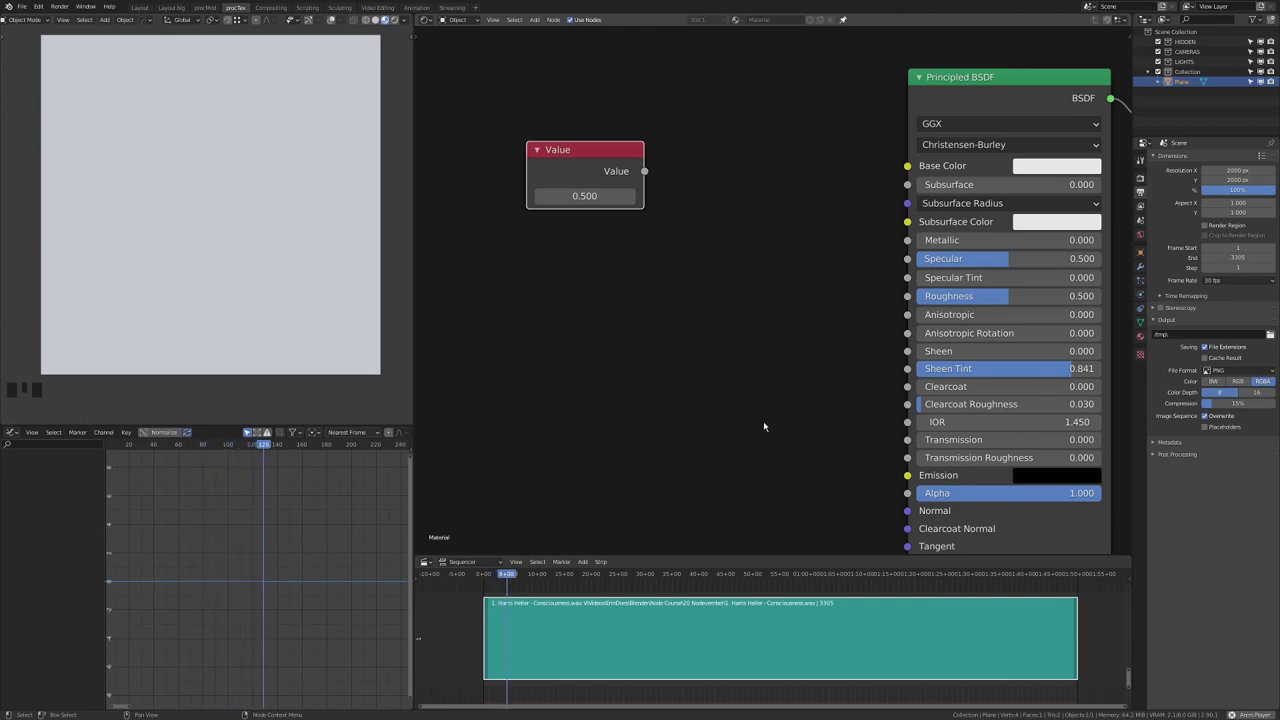
pyautogui.hotkey('shift', 'space')
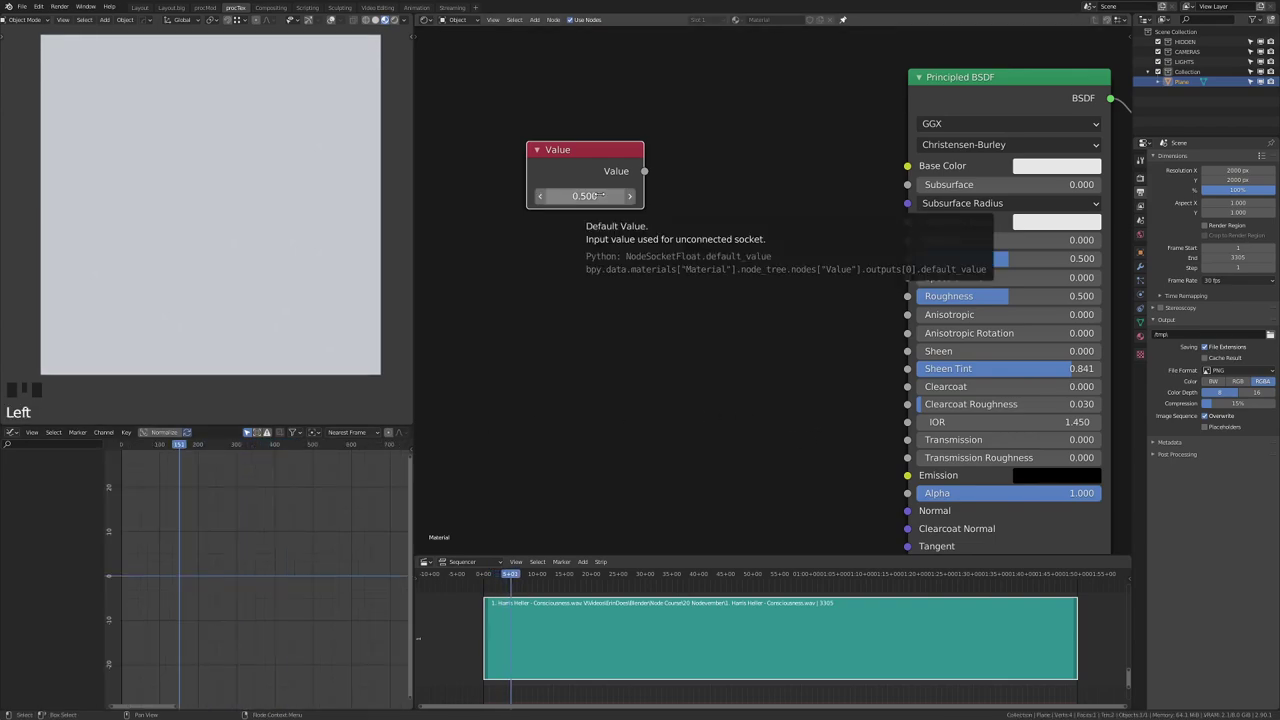
# Step: Insert a keyframe on the Value node's value and return to the first frame
pyautogui.rightClick(595, 196)
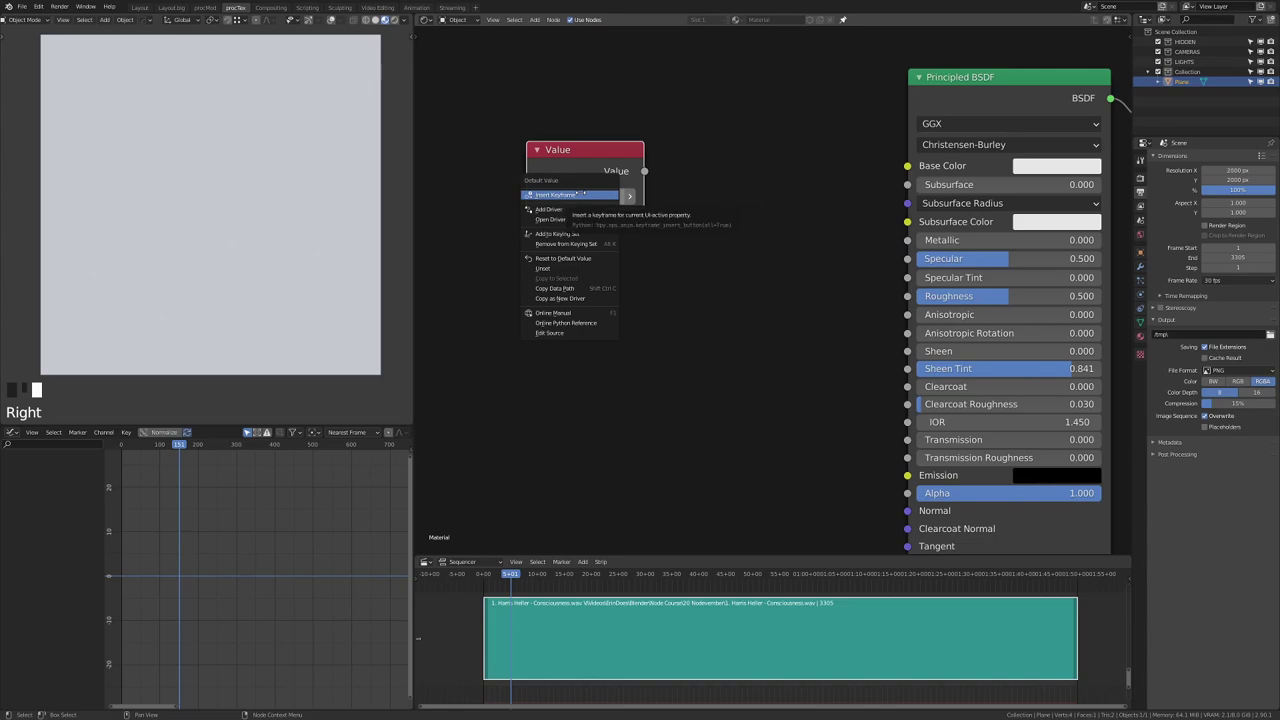
pyautogui.click(579, 194)
pyautogui.hotkey('shift', 'Left')
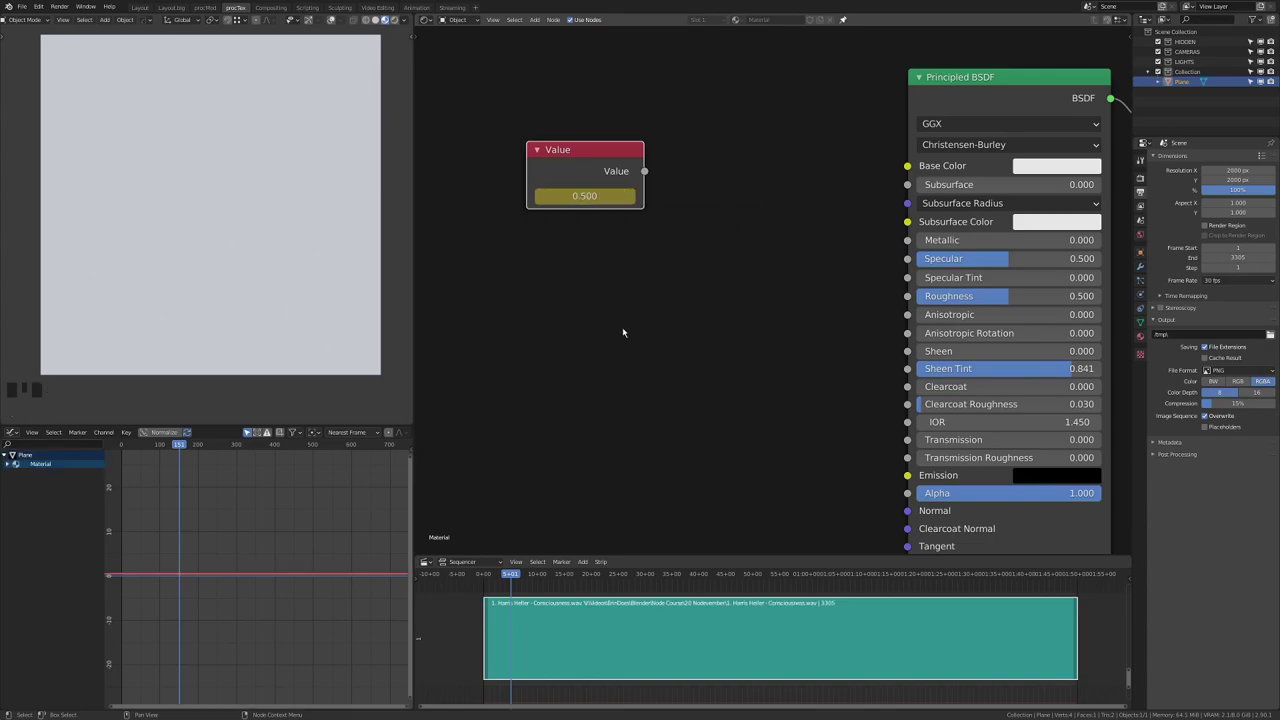
# Step: Bake the sound file from the 20 Nodevember folder to the Value node's F-curve with the default bake settings
pyautogui.click(126, 432)
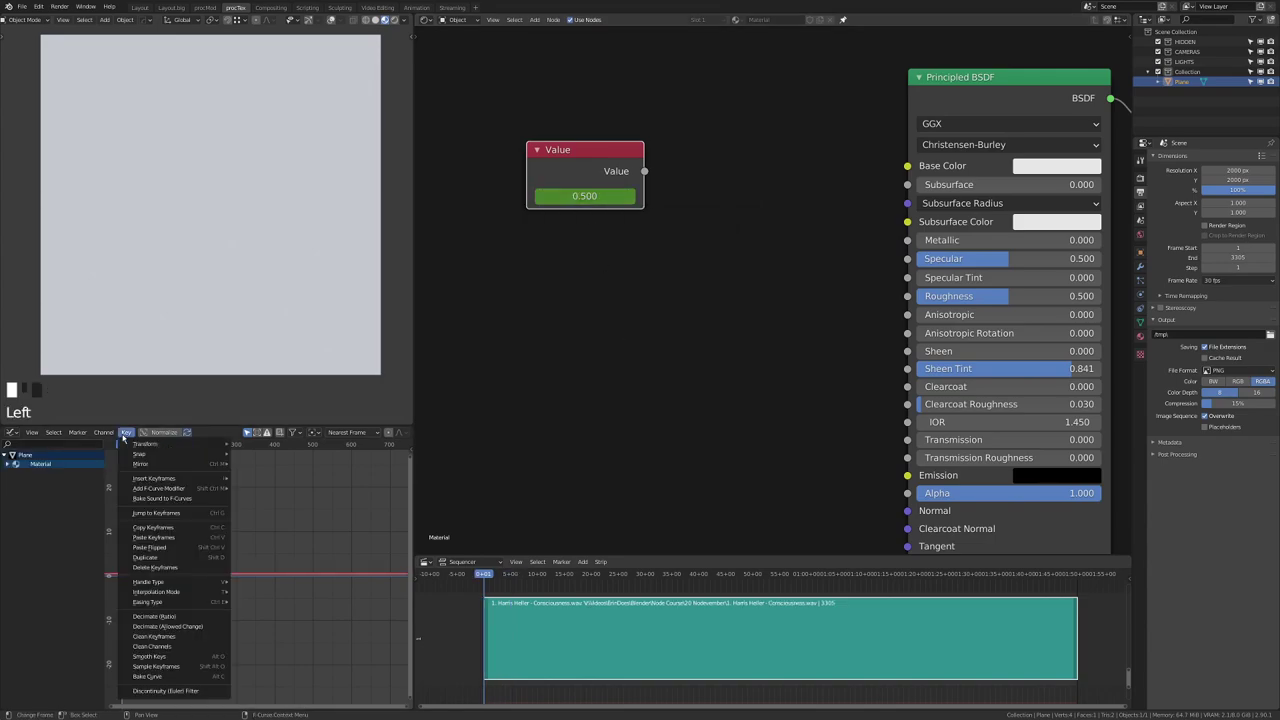
pyautogui.click(160, 500)
pyautogui.click(661, 40)
pyautogui.write('V:\\Videos\\ErinDoes\\Blender\\Node Course\\20 Nodevember')
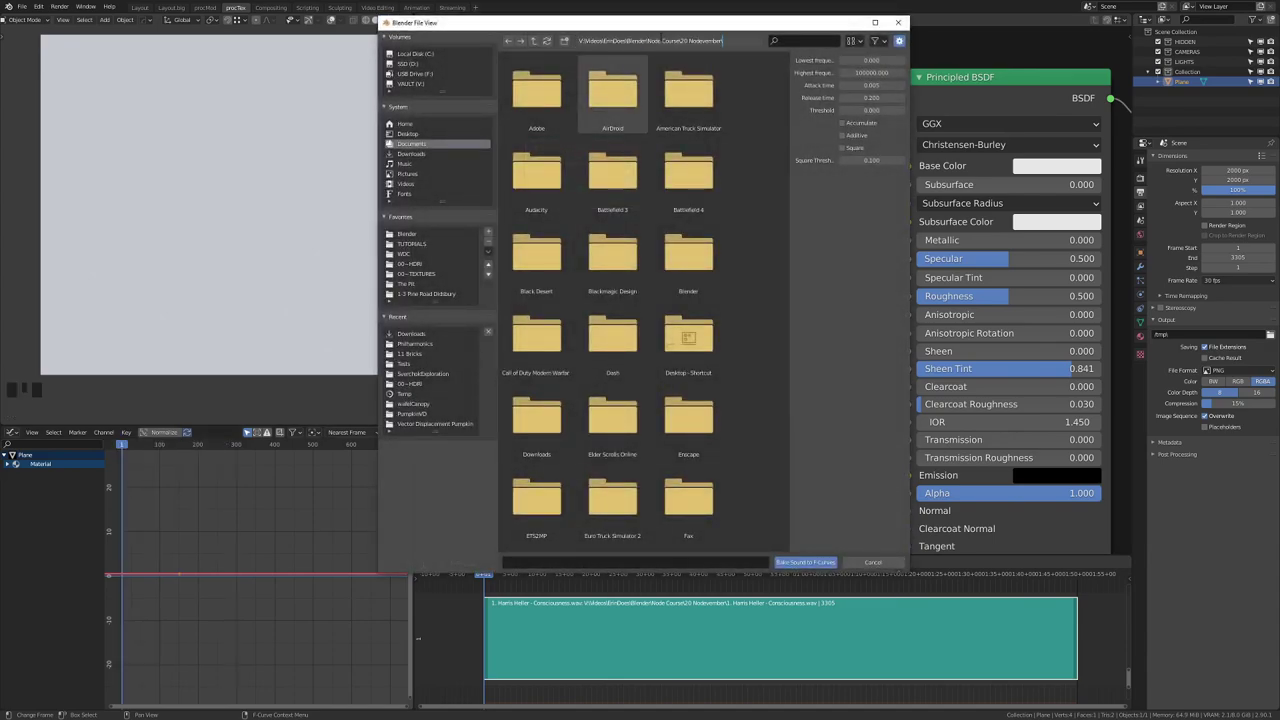
pyautogui.press('Return')
pyautogui.doubleClick(548, 98)
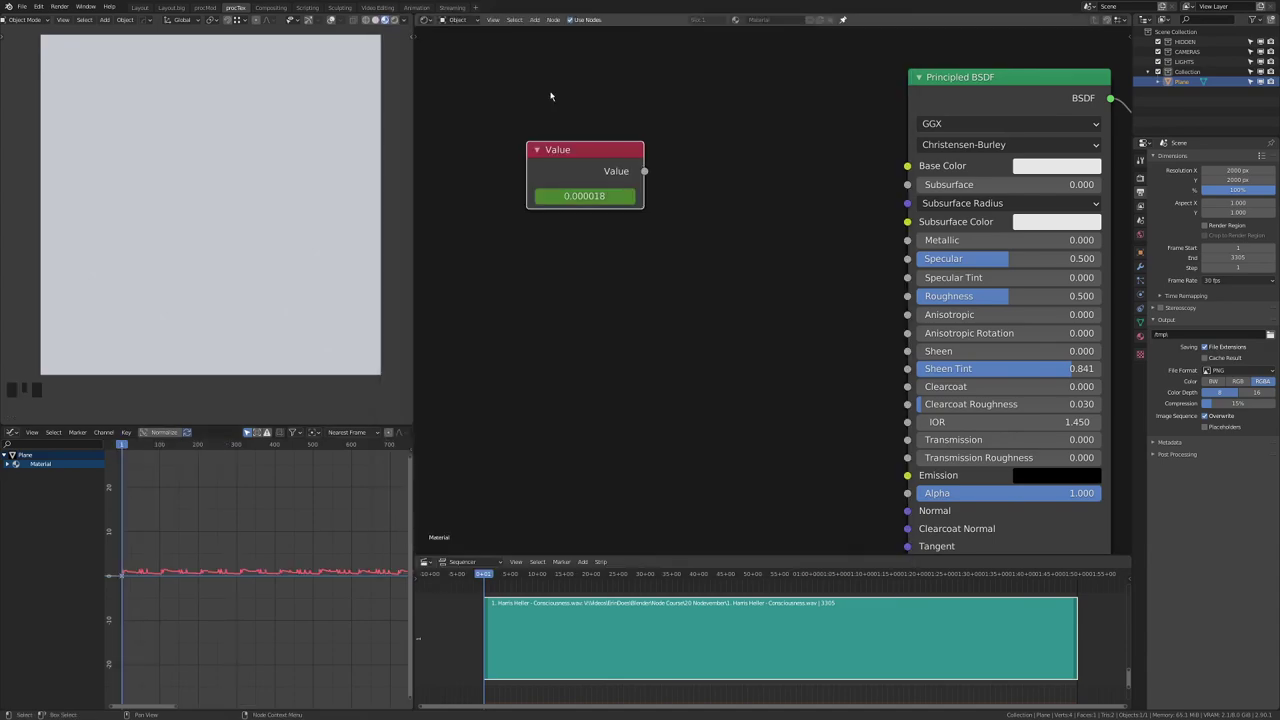
# Step: Examine the baked sound curve up close and play the animation to watch the Value node follow the music
pyautogui.scroll(-3, 220, 530)
pyautogui.moveTo(227, 519); pyautogui.dragTo(389, 565, button='middle')
pyautogui.moveTo(219, 456); pyautogui.dragTo(219, 514, button='middle')
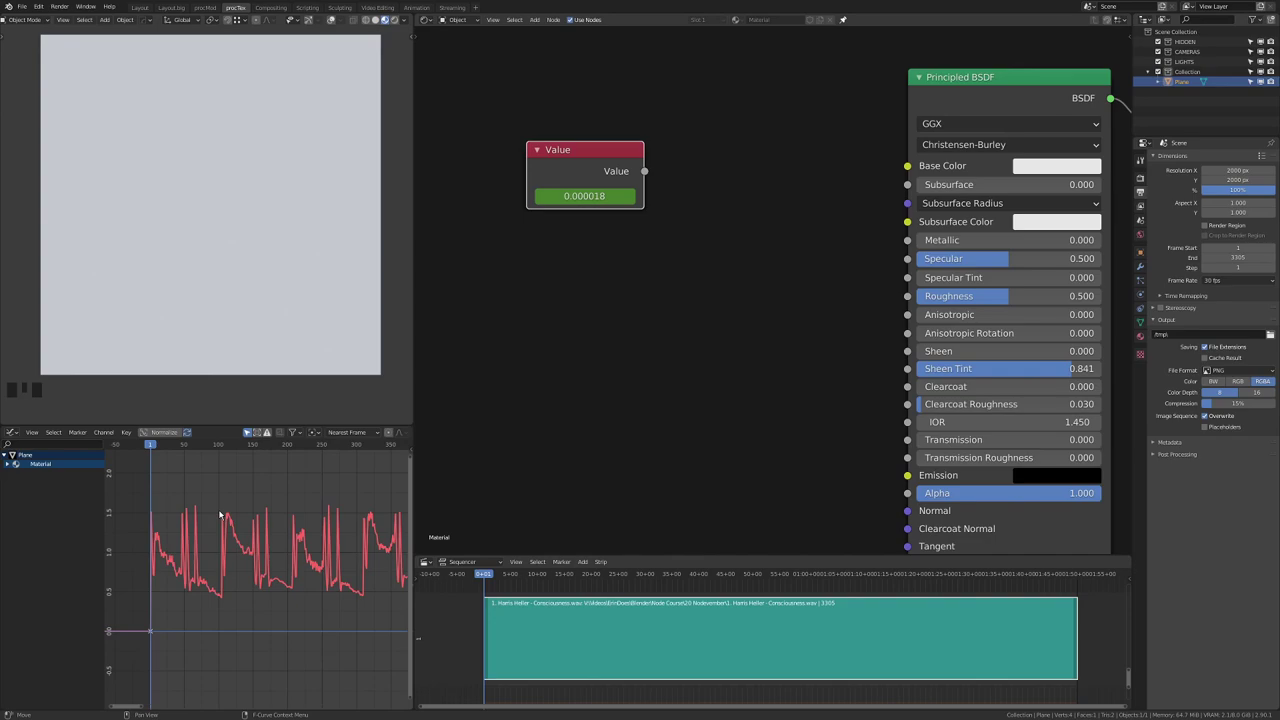
pyautogui.moveTo(483, 141); pyautogui.dragTo(473, 182, button='middle')
pyautogui.hotkey('shift', 'space')
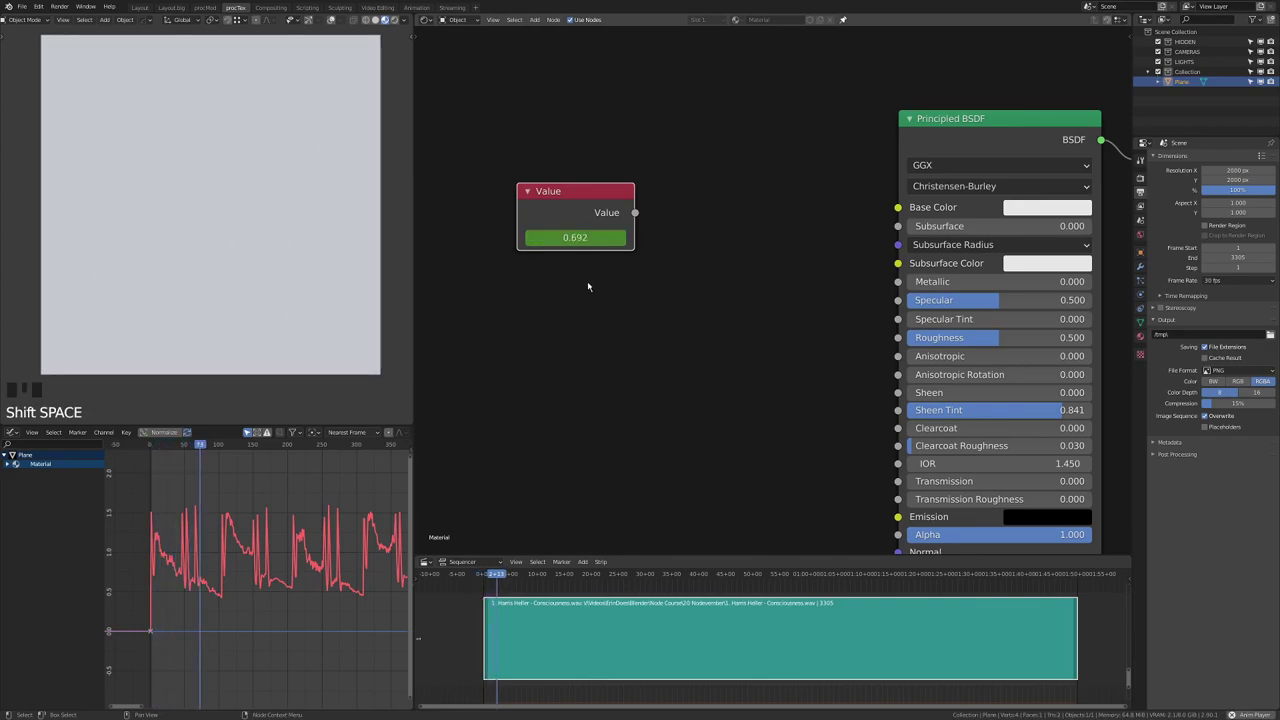
pyautogui.moveTo(606, 289); pyautogui.dragTo(765, 292, button='middle')
pyautogui.scroll(-1, 765, 292)
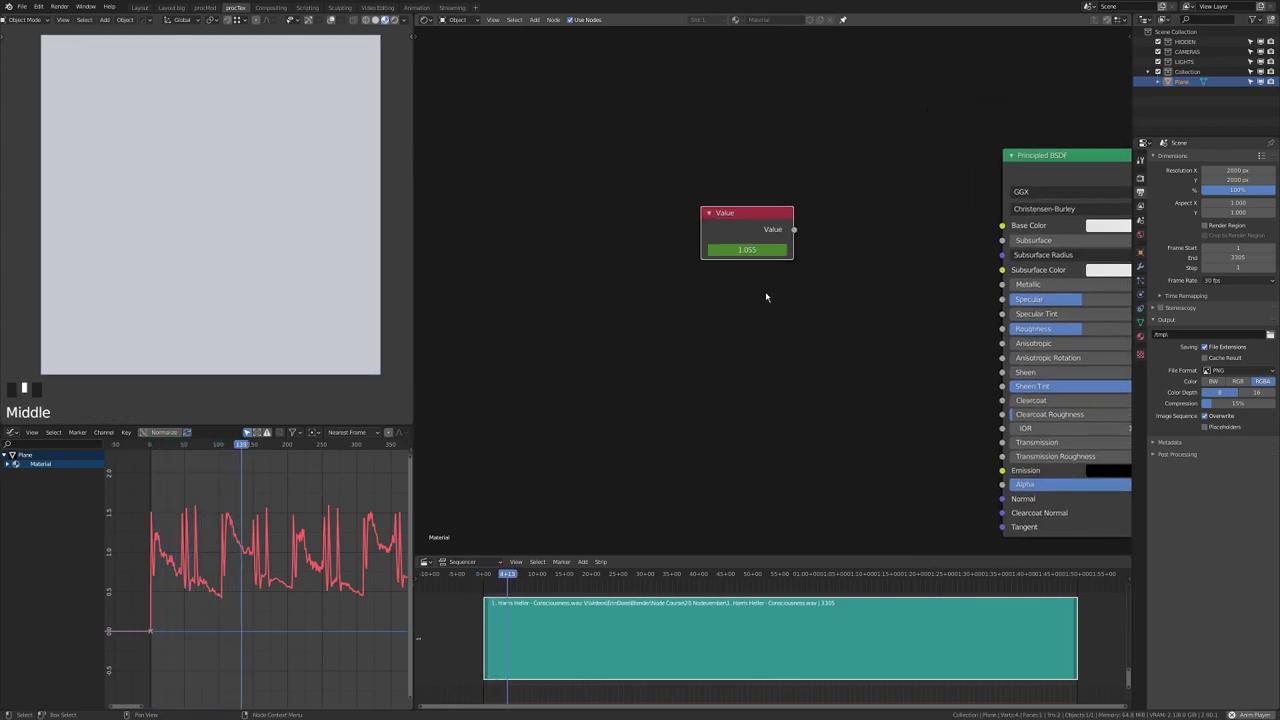
pyautogui.hotkey('shift', 'space')
# Step: Add a Texture Coordinate node above the repositioned Value node and preview its Object output
pyautogui.moveTo(754, 214); pyautogui.dragTo(508, 249)
pyautogui.click(711, 263)
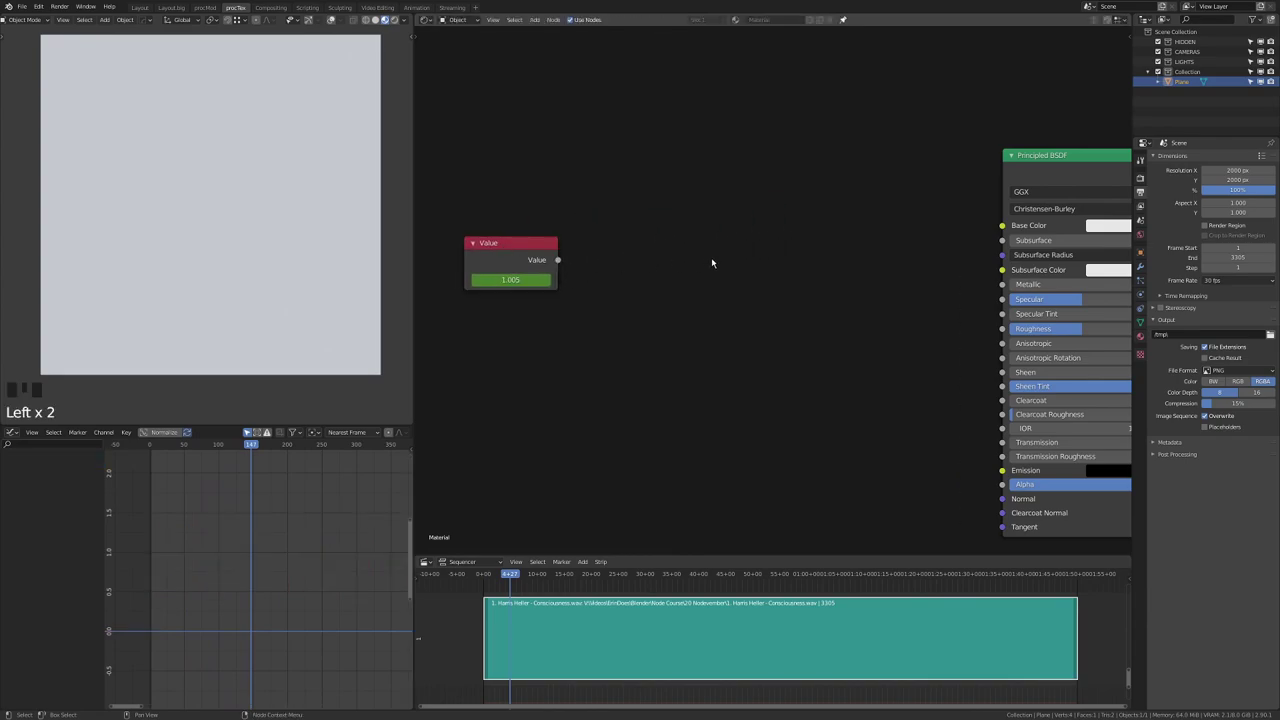
pyautogui.hotkey('shift', 'a')
pyautogui.click(772, 416)
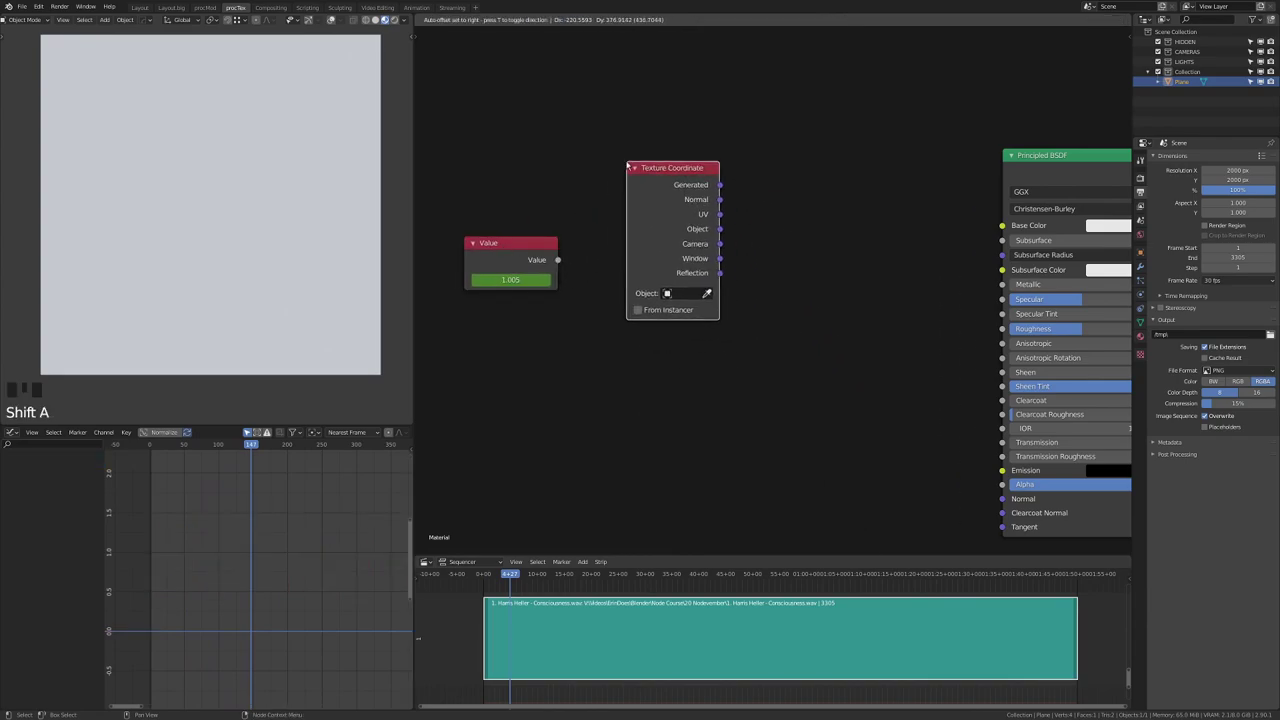
pyautogui.click(466, 72)
pyautogui.moveTo(466, 72); pyautogui.dragTo(497, 207, button='middle')
pyautogui.keyDown('ctrl'); pyautogui.keyDown('shift'); pyautogui.click(554, 217); pyautogui.keyUp('shift'); pyautogui.keyUp('ctrl')
pyautogui.keyDown('ctrl'); pyautogui.keyDown('shift'); pyautogui.click(554, 217); pyautogui.keyUp('shift'); pyautogui.keyUp('ctrl')
pyautogui.keyDown('ctrl'); pyautogui.keyDown('shift'); pyautogui.click(554, 217); pyautogui.keyUp('shift'); pyautogui.keyUp('ctrl')
pyautogui.keyDown('ctrl'); pyautogui.keyDown('shift'); pyautogui.click(554, 217); pyautogui.keyUp('shift'); pyautogui.keyUp('ctrl')
# Step: Insert a Vector Math node after the Object coordinates, set it to Length, and preview its output
pyautogui.hotkey('shift', 'a')
pyautogui.moveTo(729, 250)
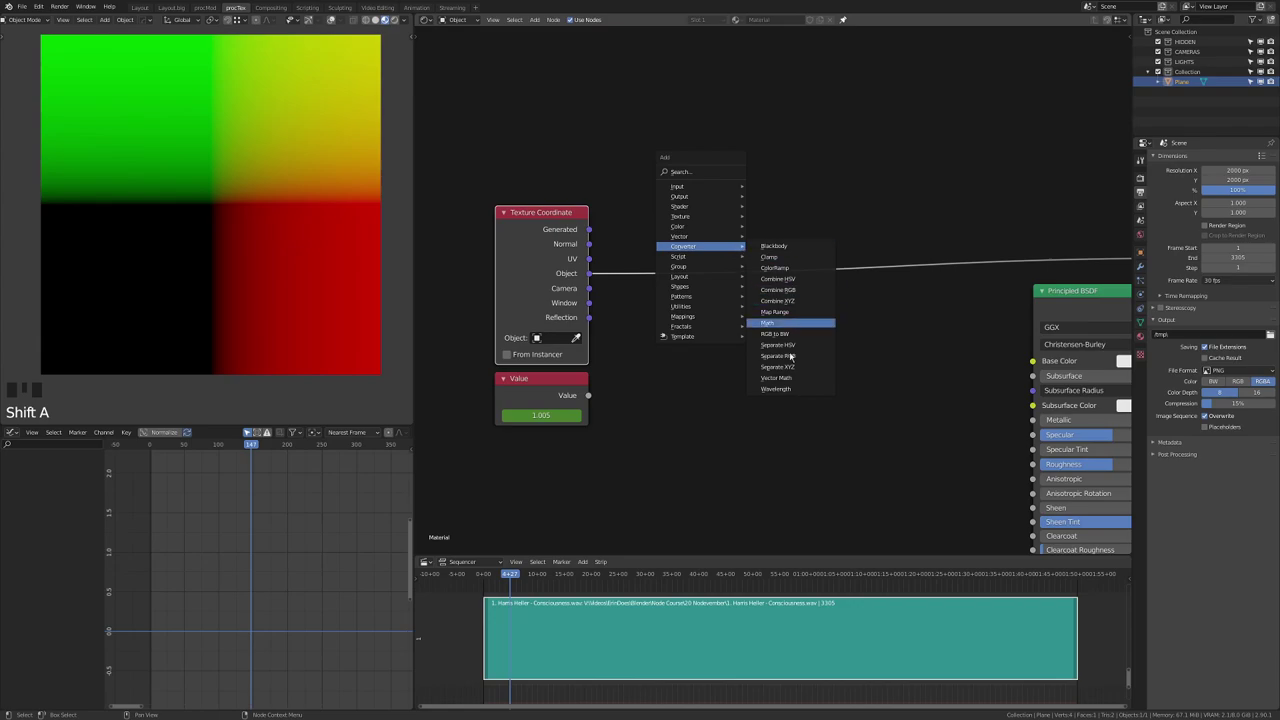
pyautogui.click(790, 381)
pyautogui.click(647, 182)
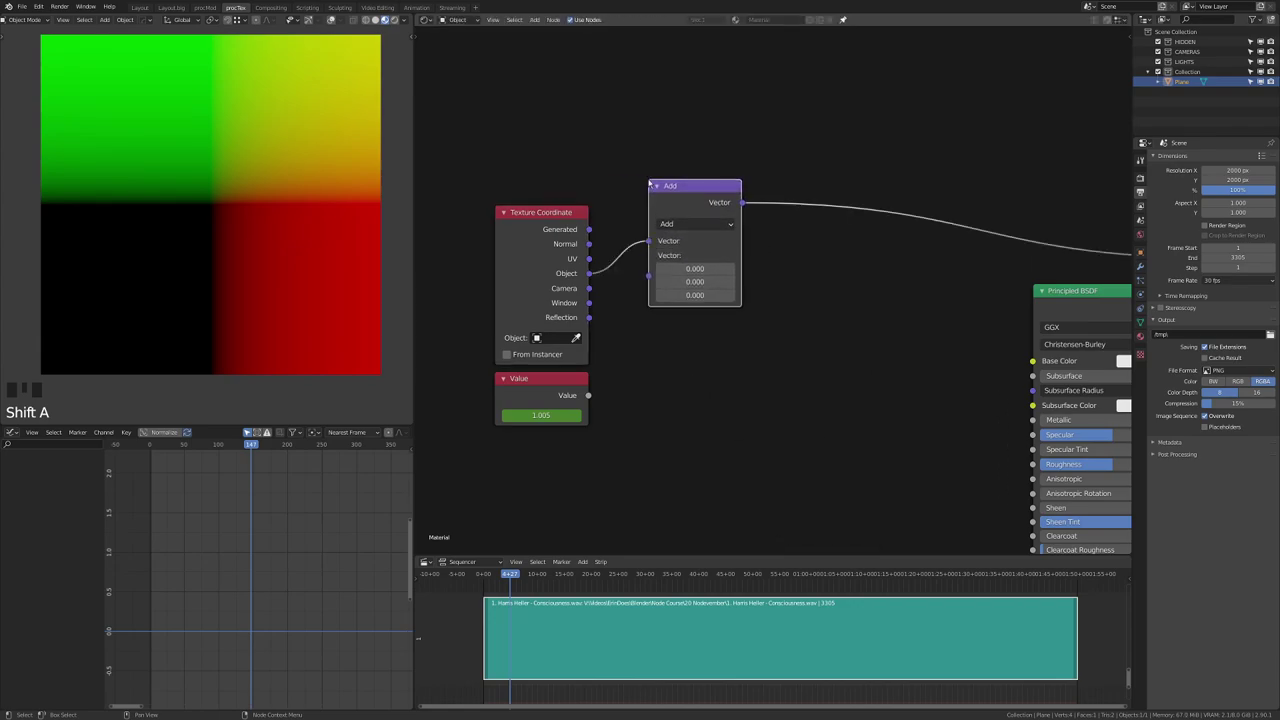
pyautogui.click(694, 223)
pyautogui.click(719, 386)
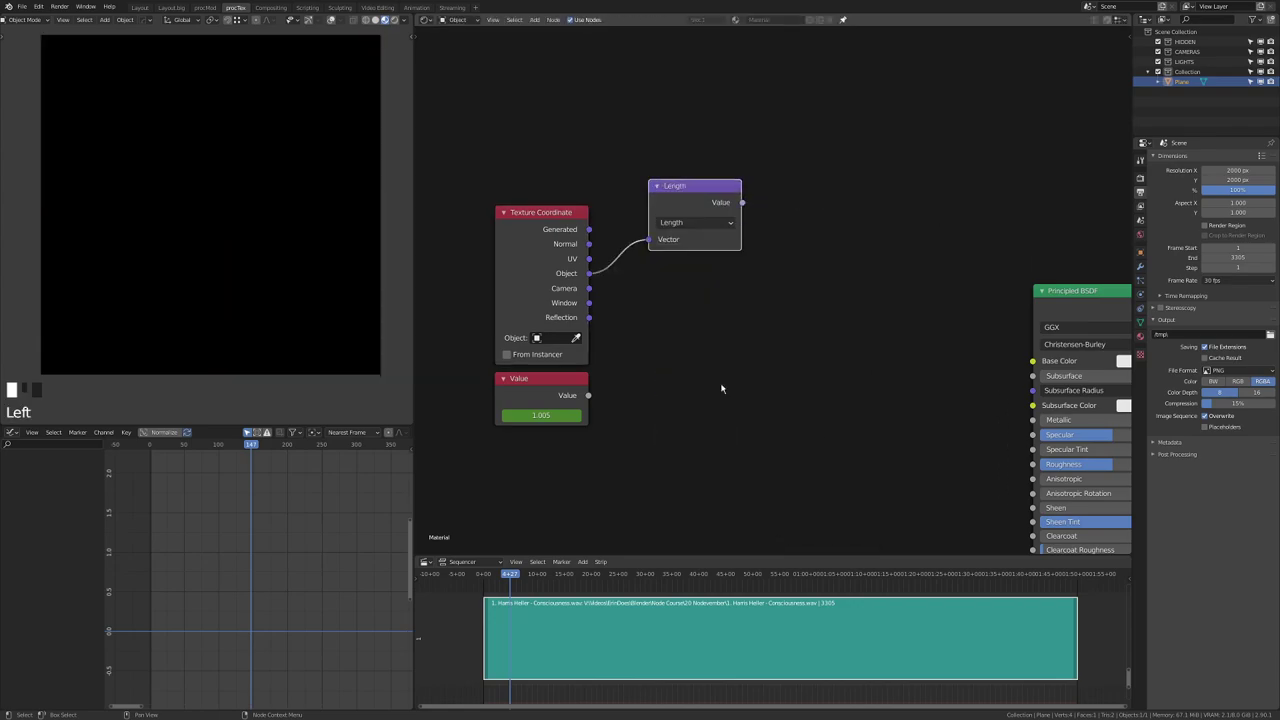
pyautogui.keyDown('ctrl'); pyautogui.keyDown('shift'); pyautogui.click(695, 235); pyautogui.keyUp('shift'); pyautogui.keyUp('ctrl')
# Step: Insert a Math node after the Length node, set it to Less Than, and set its threshold to 0.1
pyautogui.hotkey('shift', 'a')
pyautogui.moveTo(824, 268)
pyautogui.click(866, 343)
pyautogui.click(897, 246)
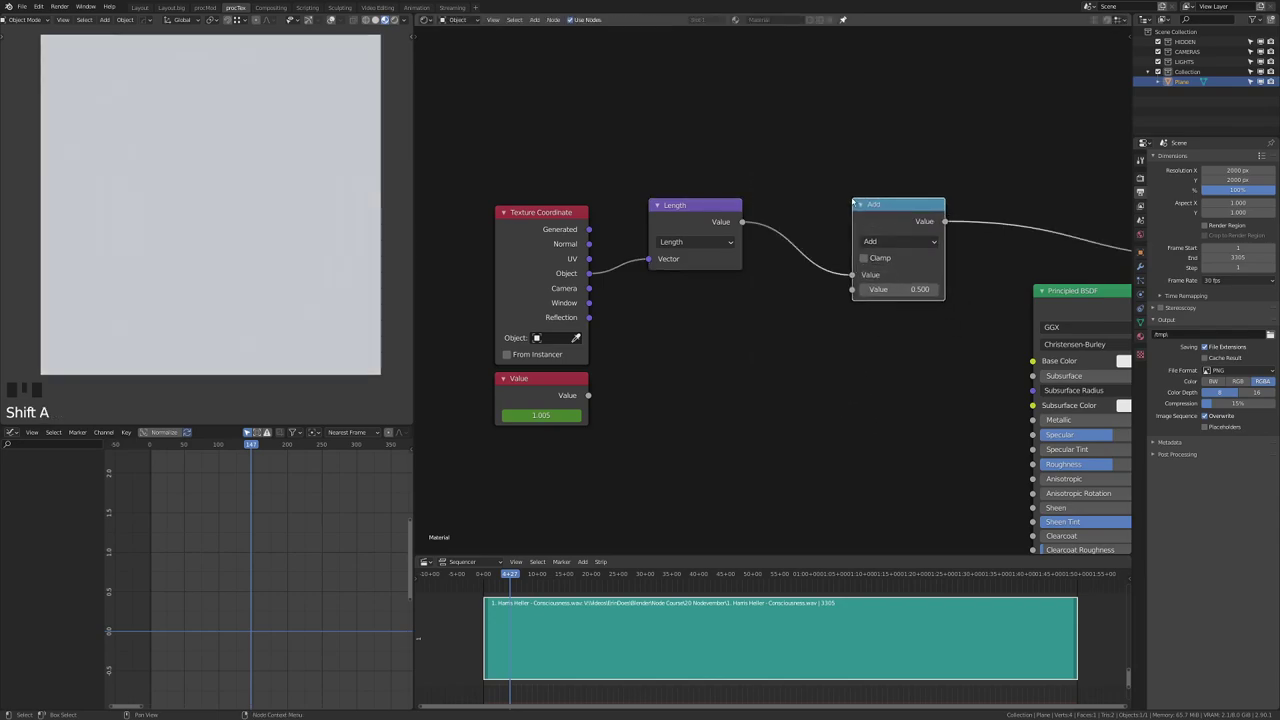
pyautogui.click(899, 241)
pyautogui.click(607, 320)
pyautogui.click(892, 289)
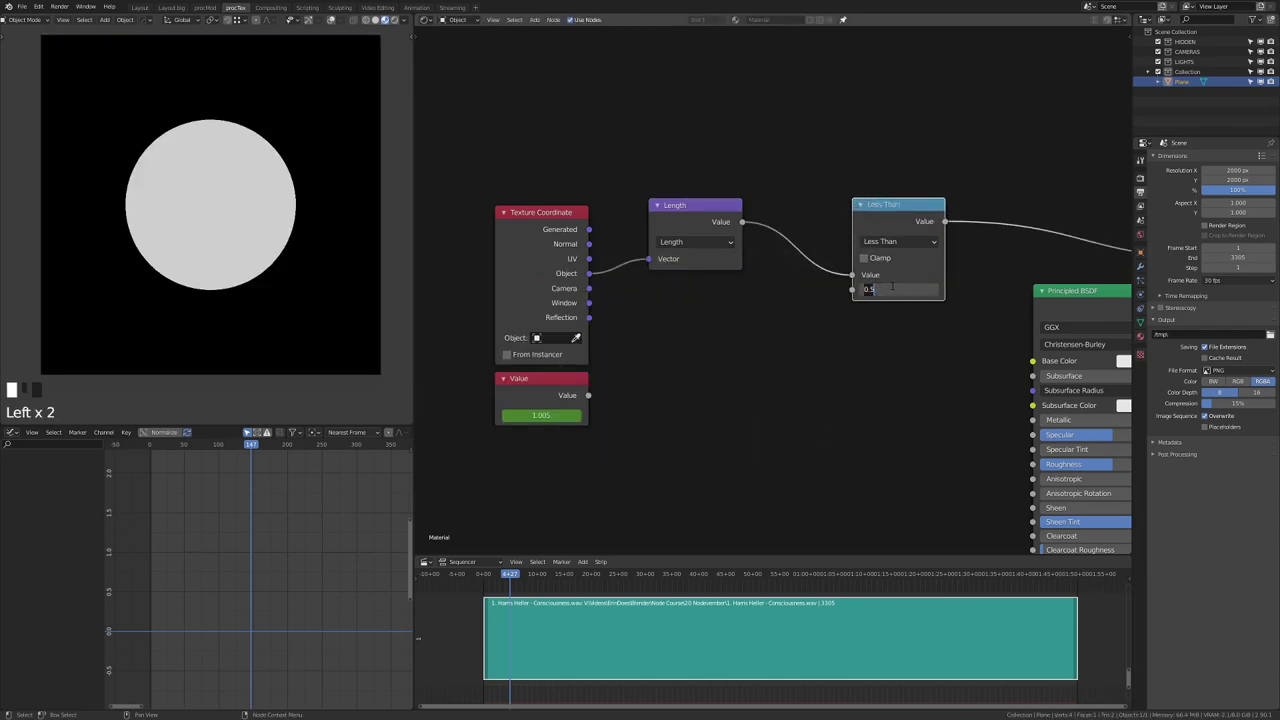
pyautogui.write('0.1')
pyautogui.press('Return')
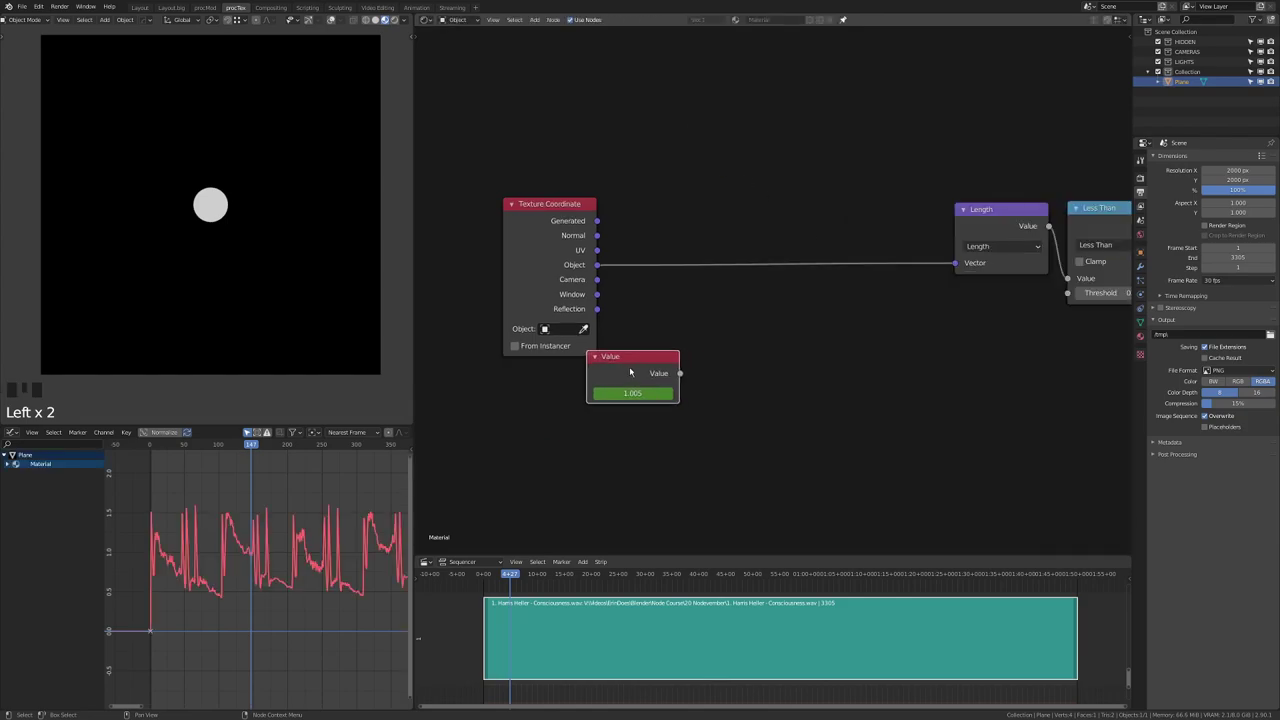
# Step: Duplicate the Length node as a Subtract node between the Object coordinates and Length, and place the Value node below Texture Coordinate
pyautogui.click(995, 209)
pyautogui.hotkey('shift', 'd')
pyautogui.click(840, 334)
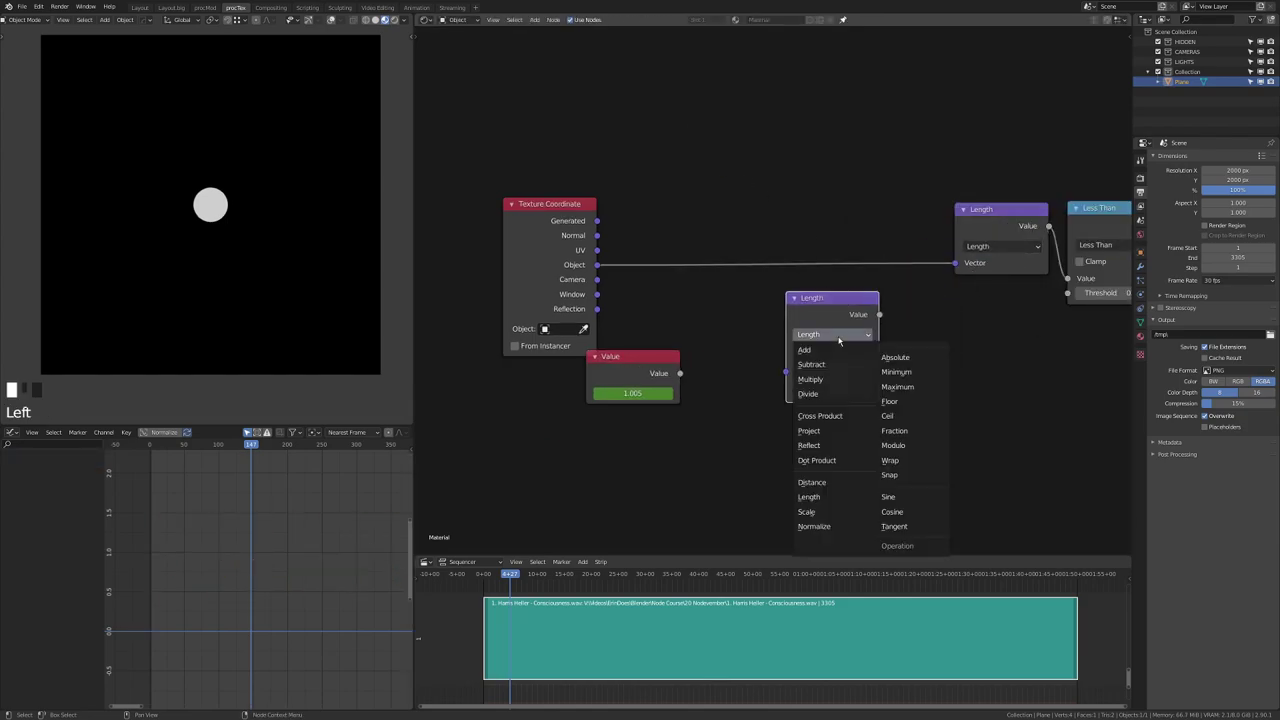
pyautogui.click(830, 365)
pyautogui.moveTo(849, 302); pyautogui.dragTo(884, 215)
pyautogui.moveTo(650, 358); pyautogui.dragTo(568, 378)
# Step: Add a Combine XYZ node, feed its vector into Subtract's second input, and connect the Value node to its Y input
pyautogui.hotkey('shift', 'a')
pyautogui.moveTo(743, 357)
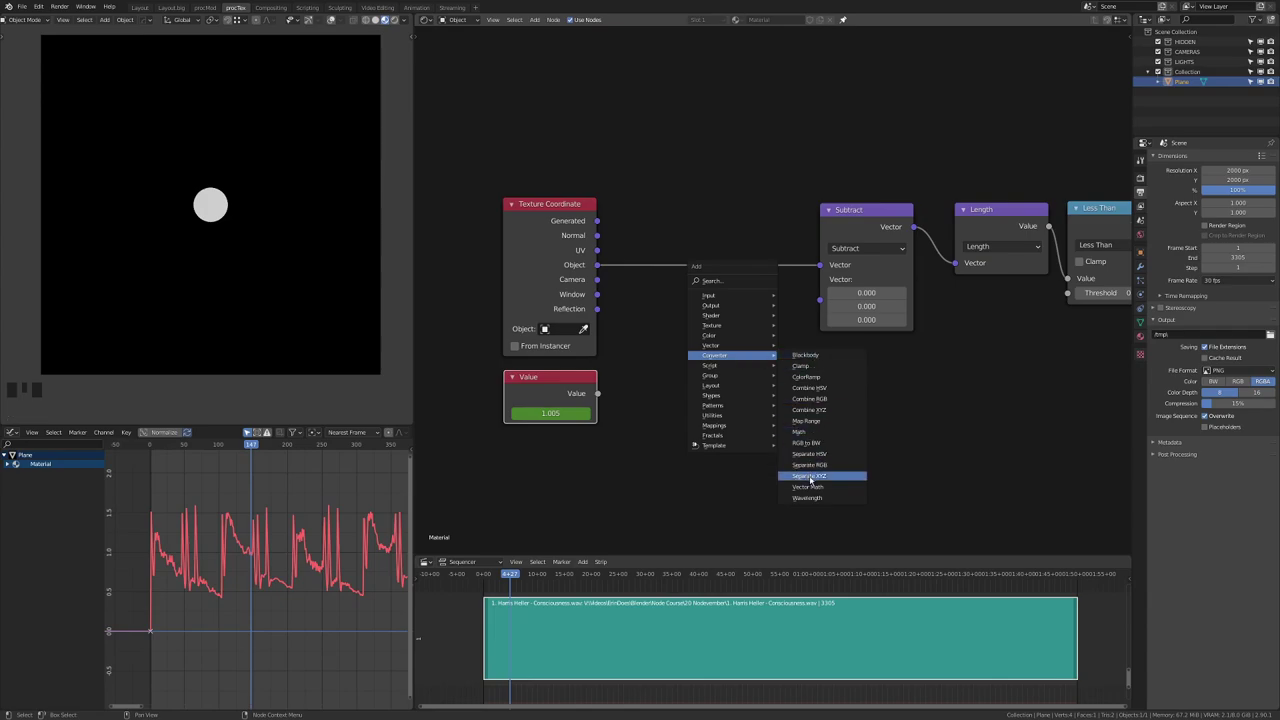
pyautogui.click(810, 409)
pyautogui.click(680, 288)
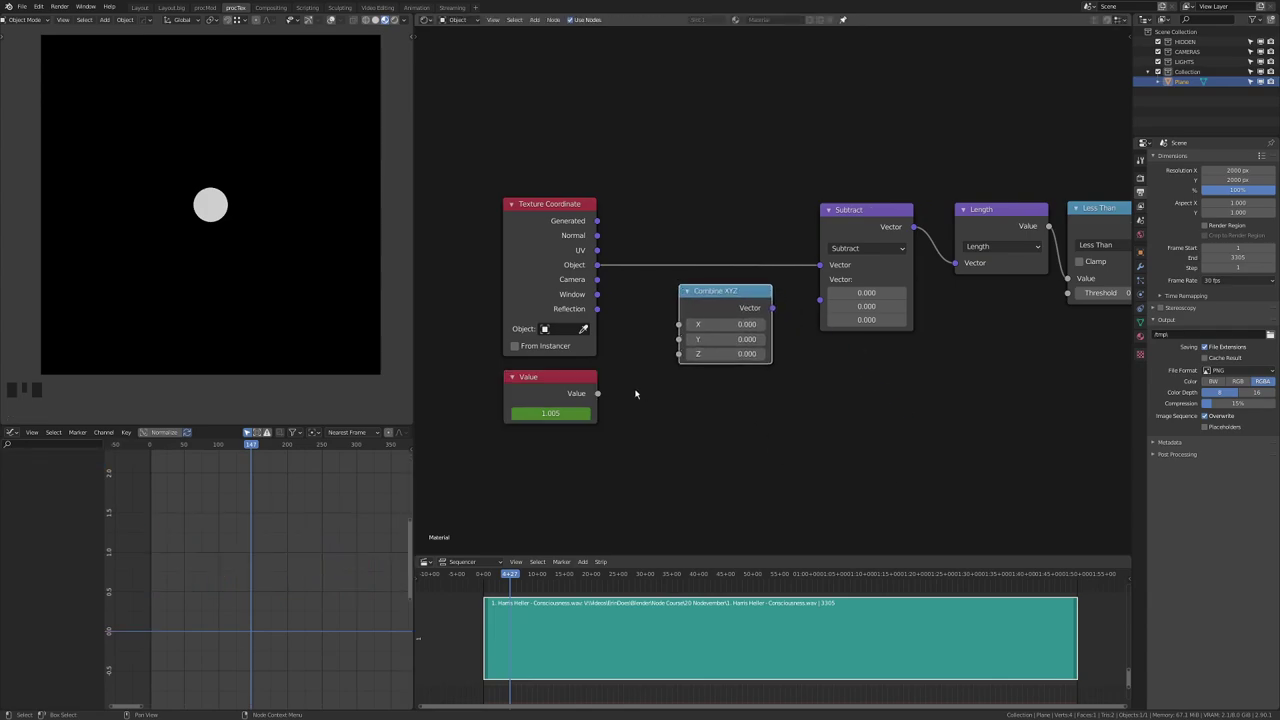
pyautogui.moveTo(772, 308); pyautogui.dragTo(820, 299)
pyautogui.moveTo(604, 393); pyautogui.dragTo(678, 340)
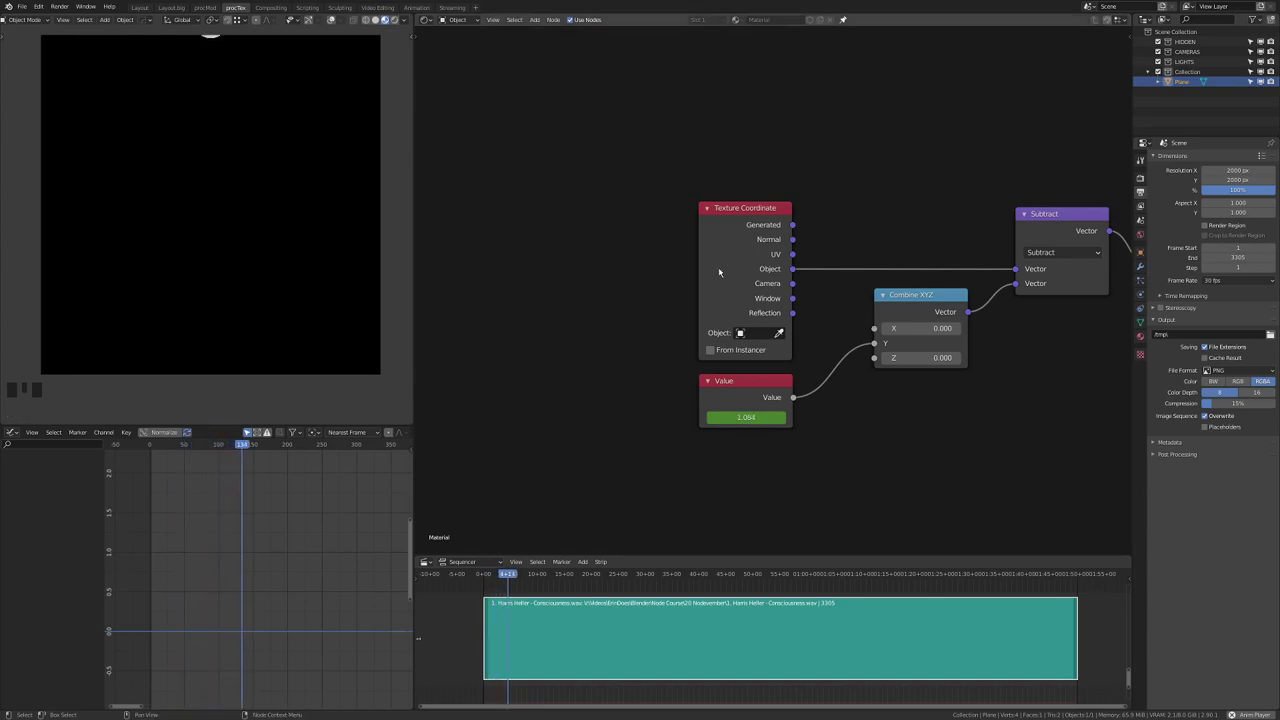
# Step: Insert a Math node between the Value and Combine XYZ nodes, set it to Multiply by 0.2, and play the animation
pyautogui.moveTo(744, 251); pyautogui.dragTo(690, 138)
pyautogui.moveTo(745, 381); pyautogui.dragTo(642, 372)
pyautogui.hotkey('shift', 'a')
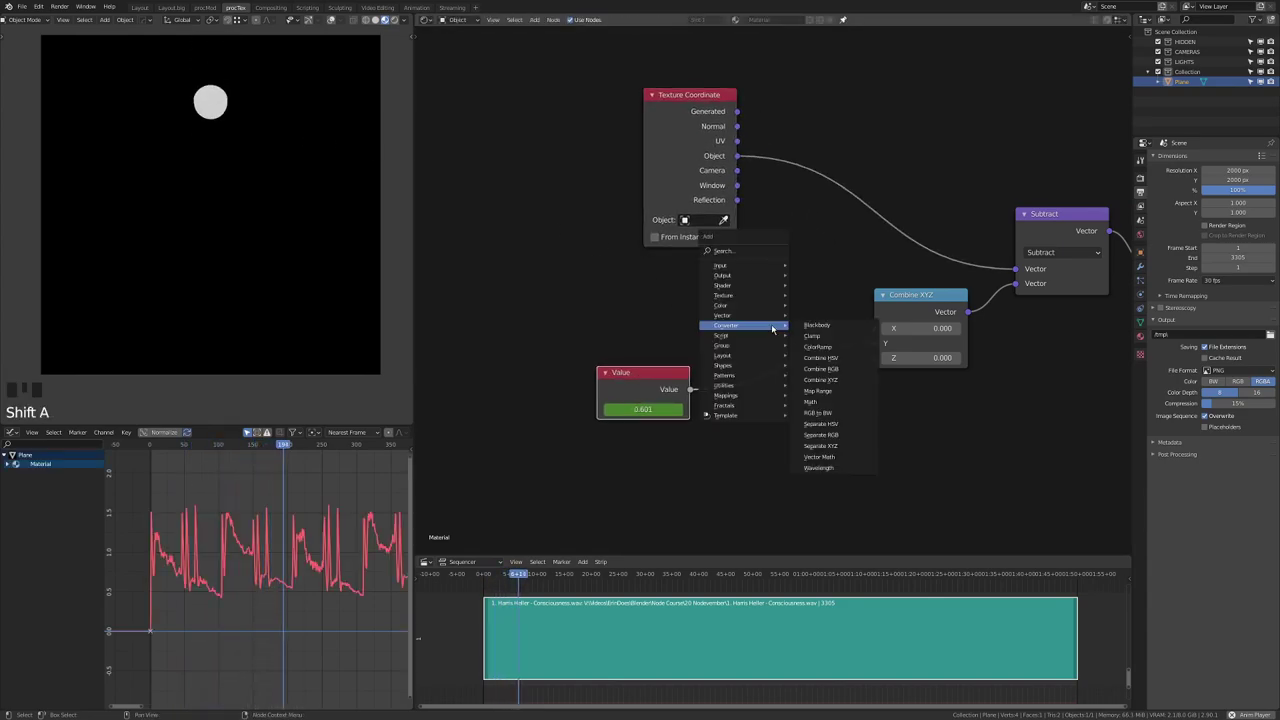
pyautogui.moveTo(752, 325)
pyautogui.click(815, 388)
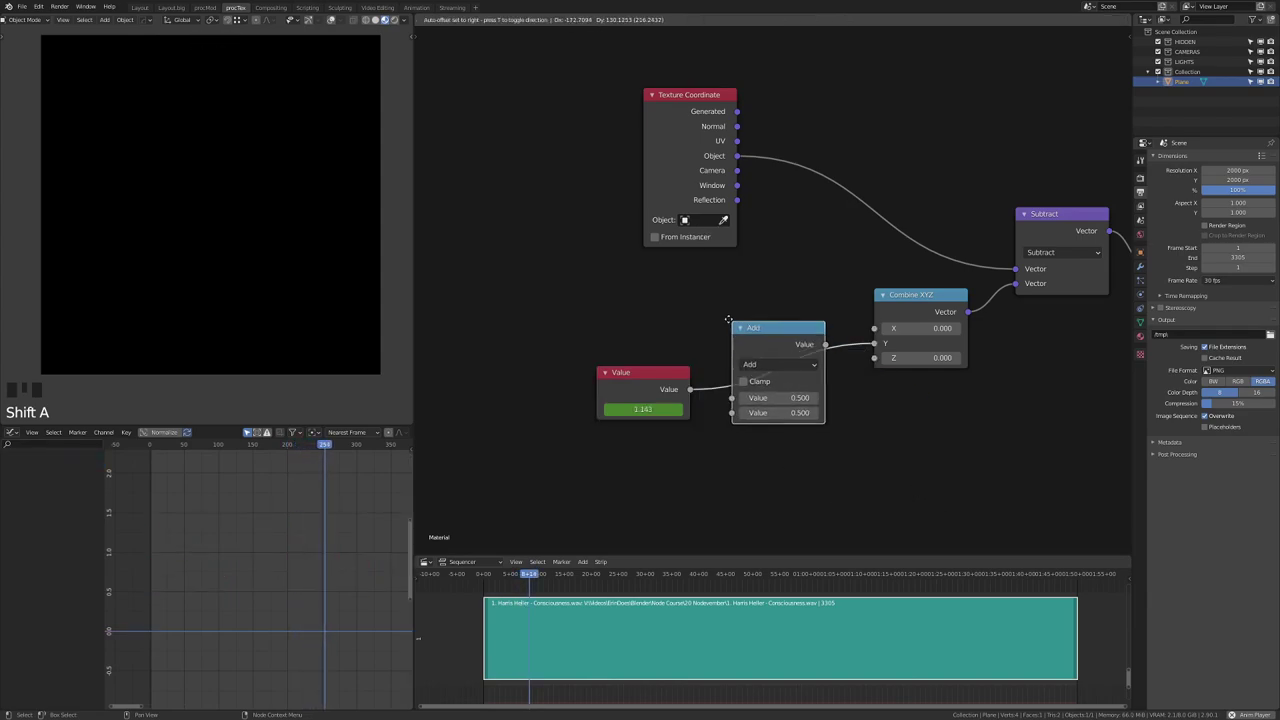
pyautogui.click(787, 360)
pyautogui.click(787, 361)
pyautogui.click(540, 547)
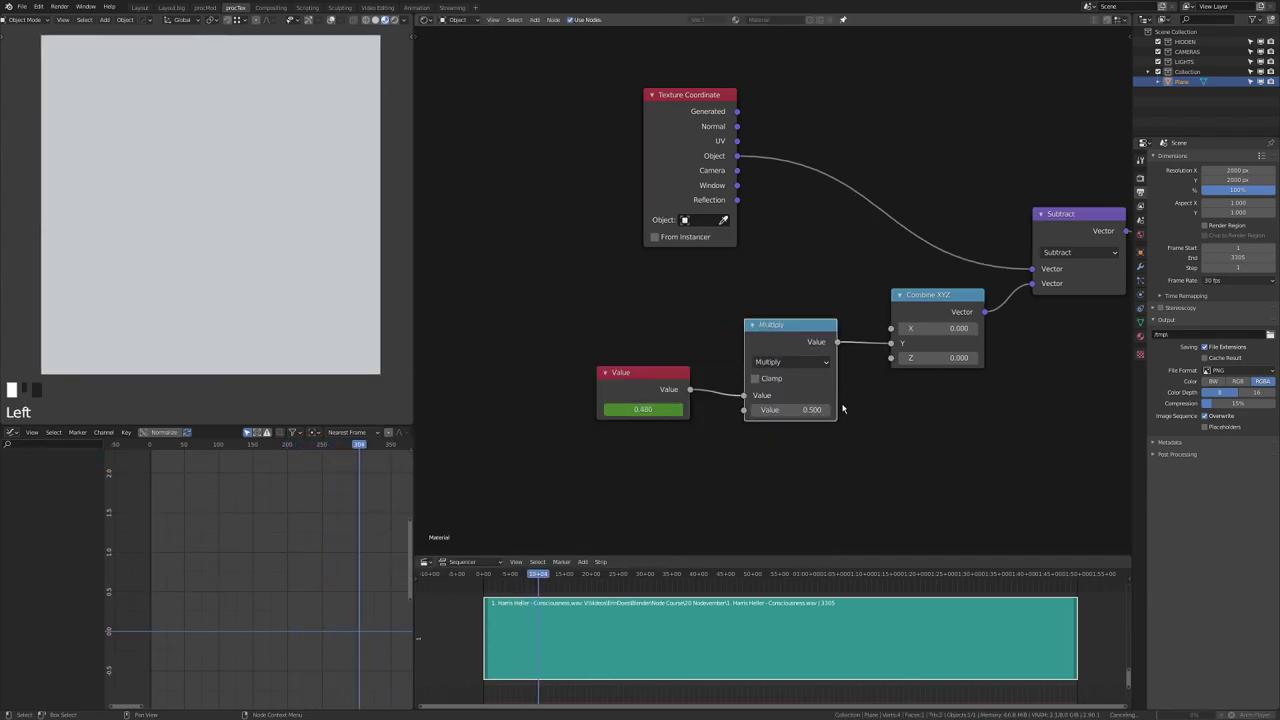
pyautogui.click(794, 410)
pyautogui.write('.2')
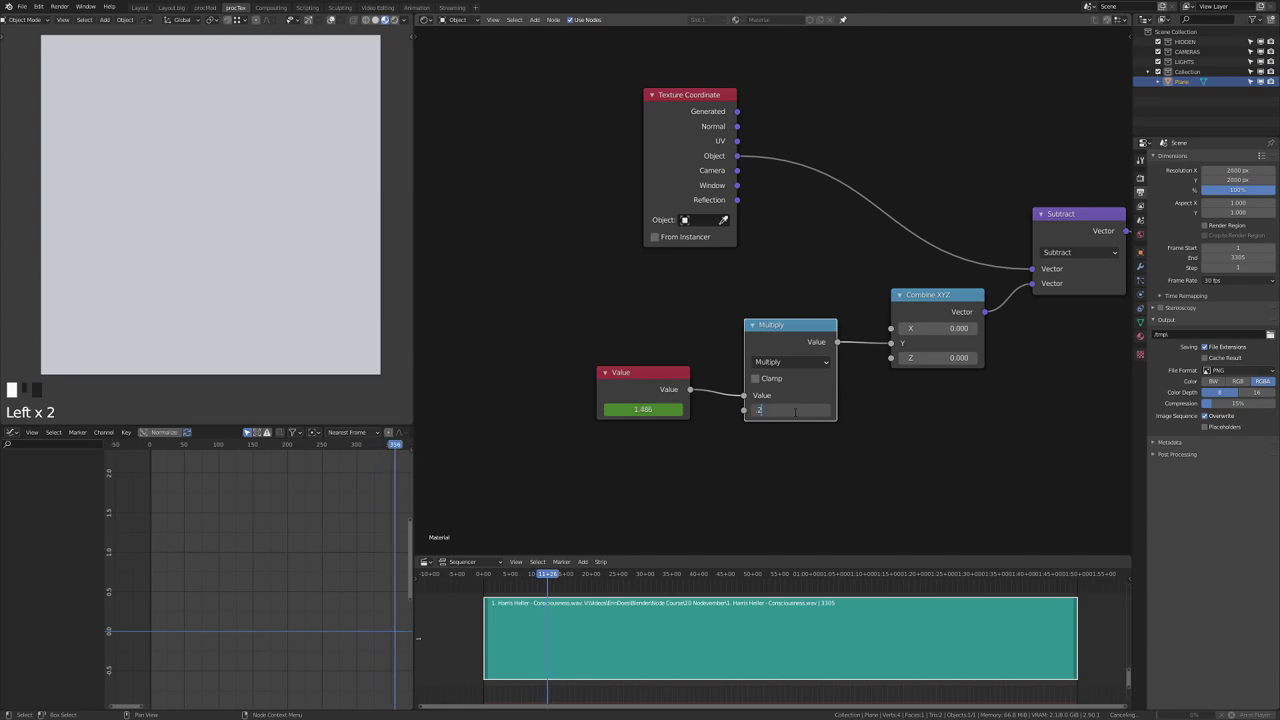
pyautogui.press('Return')
pyautogui.hotkey('shift', 'space')
pyautogui.hotkey('shift', 'space')
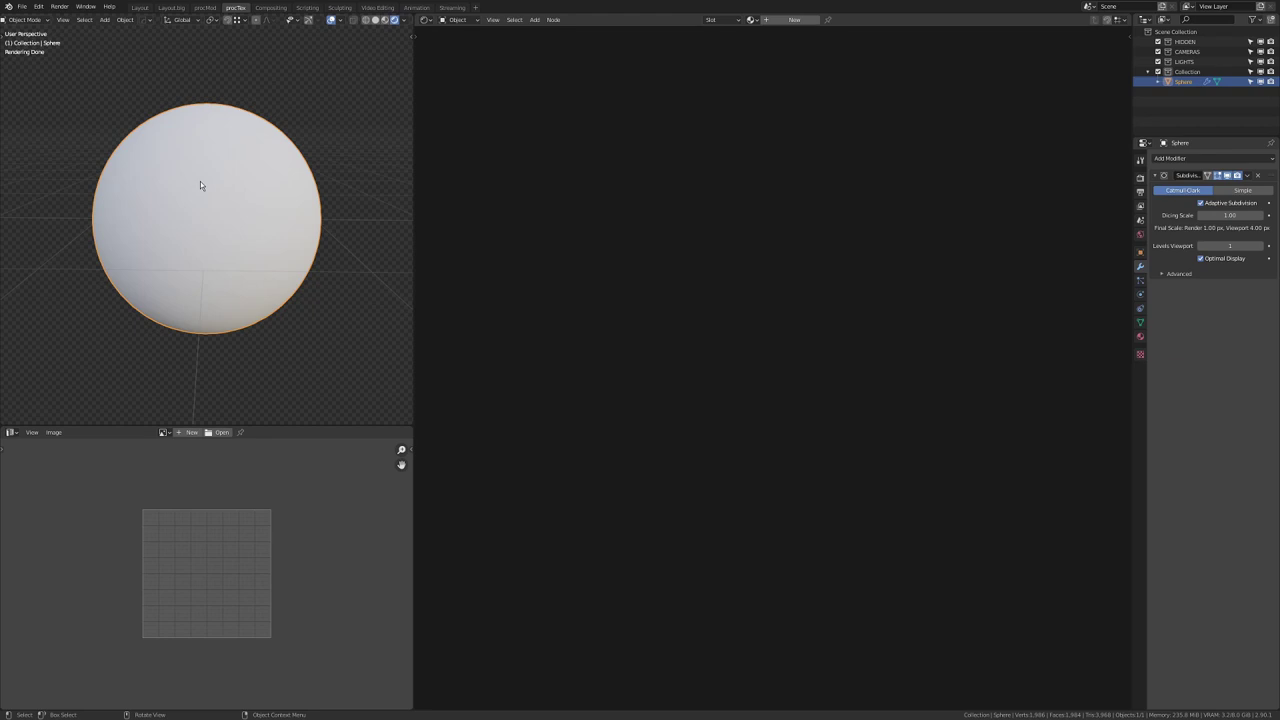
# Step: Set the Cycles feature set to Experimental and open the sphere's modifier settings
pyautogui.hotkey('shift', 'a')
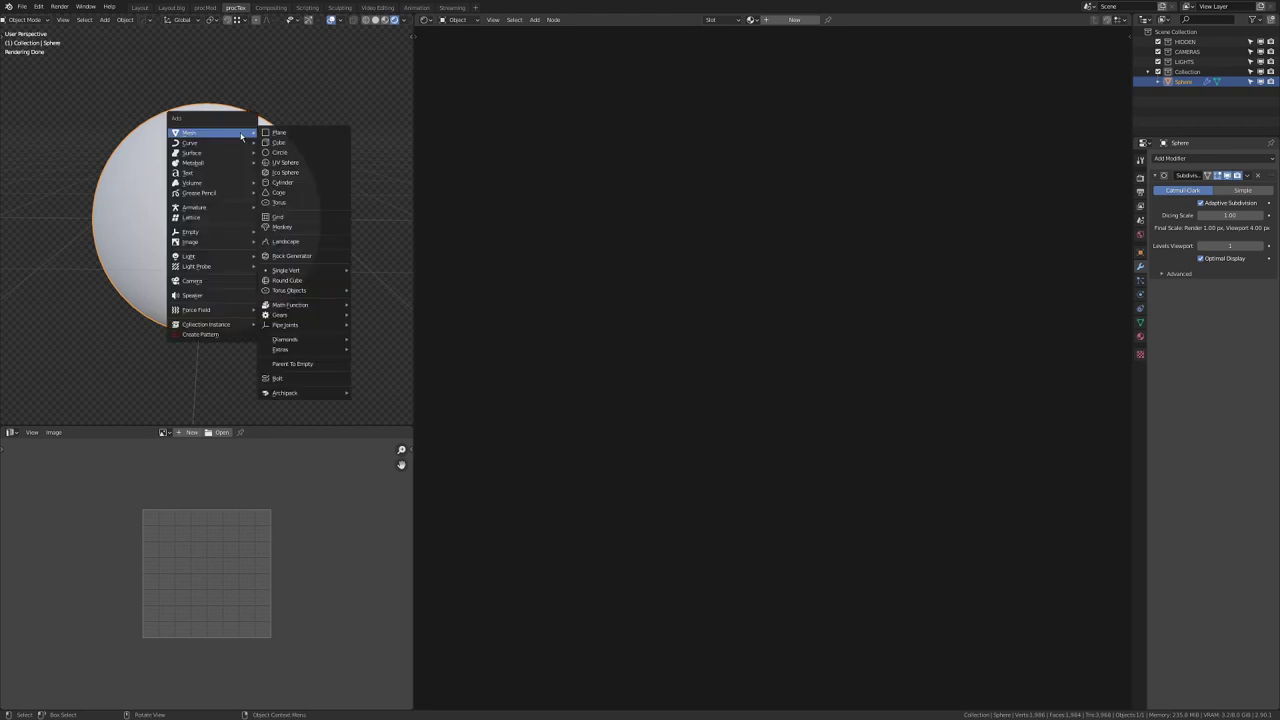
pyautogui.moveTo(230, 132)
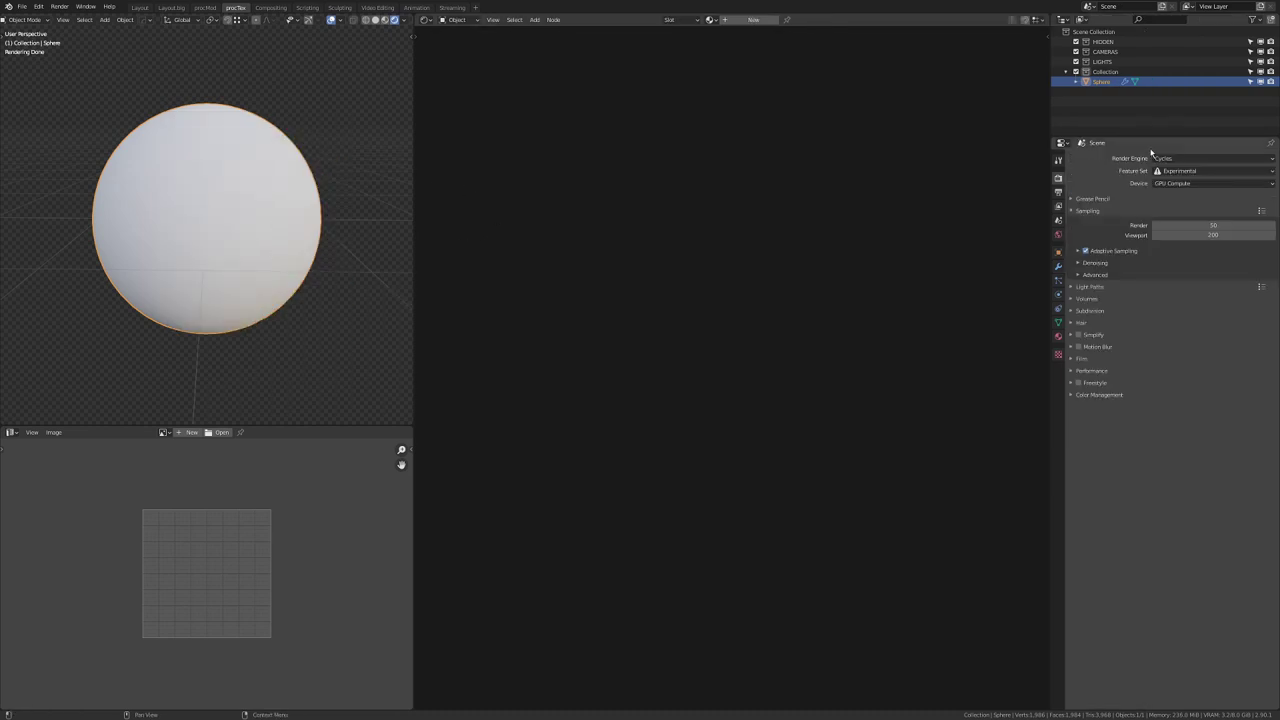
pyautogui.click(1181, 172)
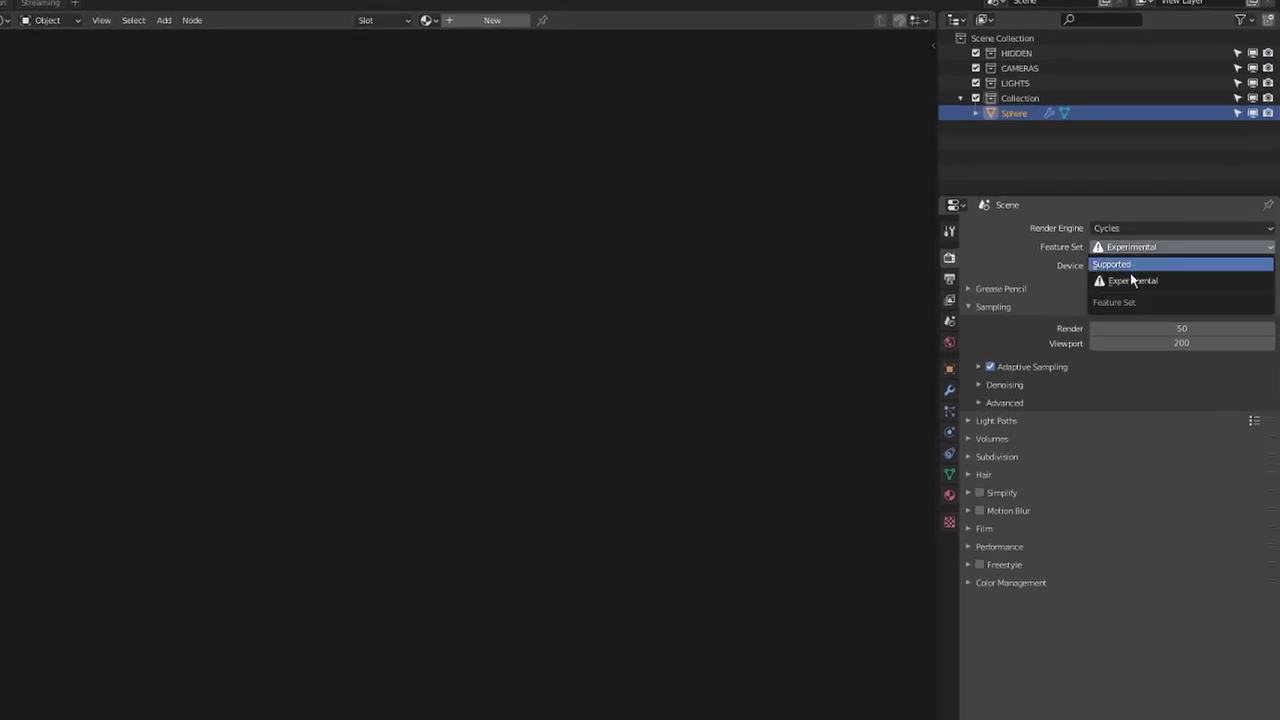
pyautogui.click(1132, 281)
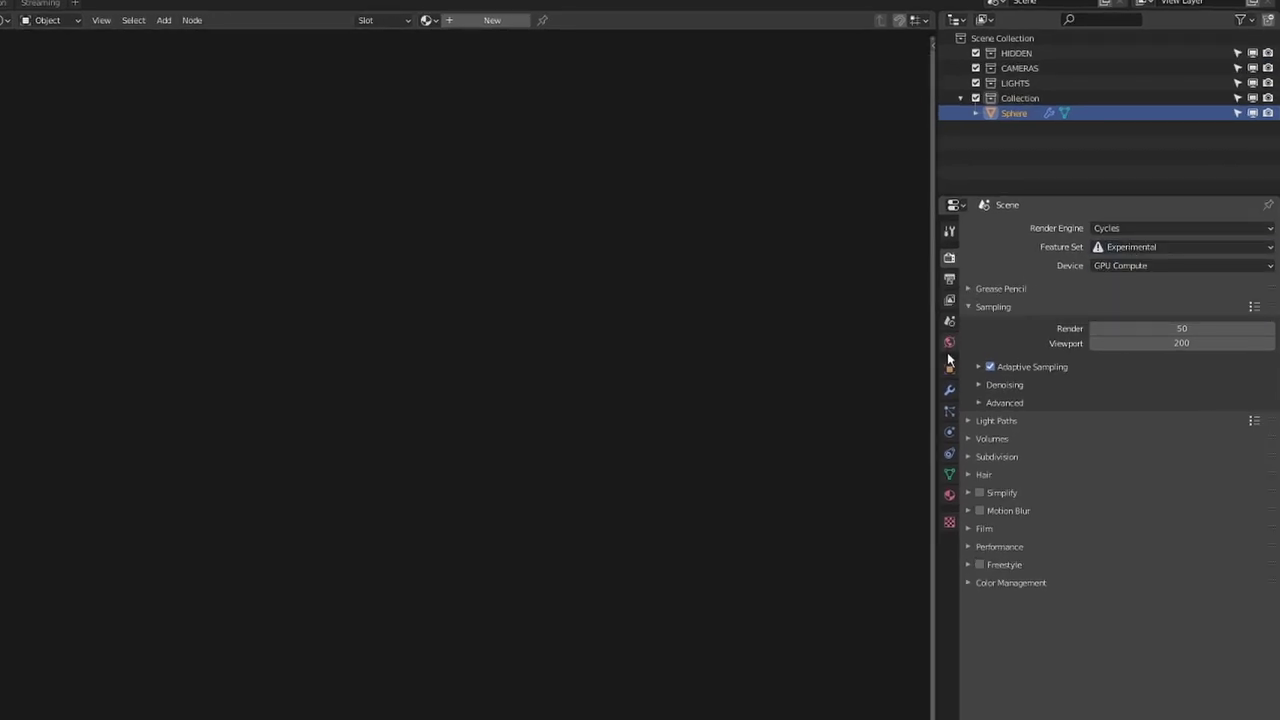
pyautogui.click(950, 390)
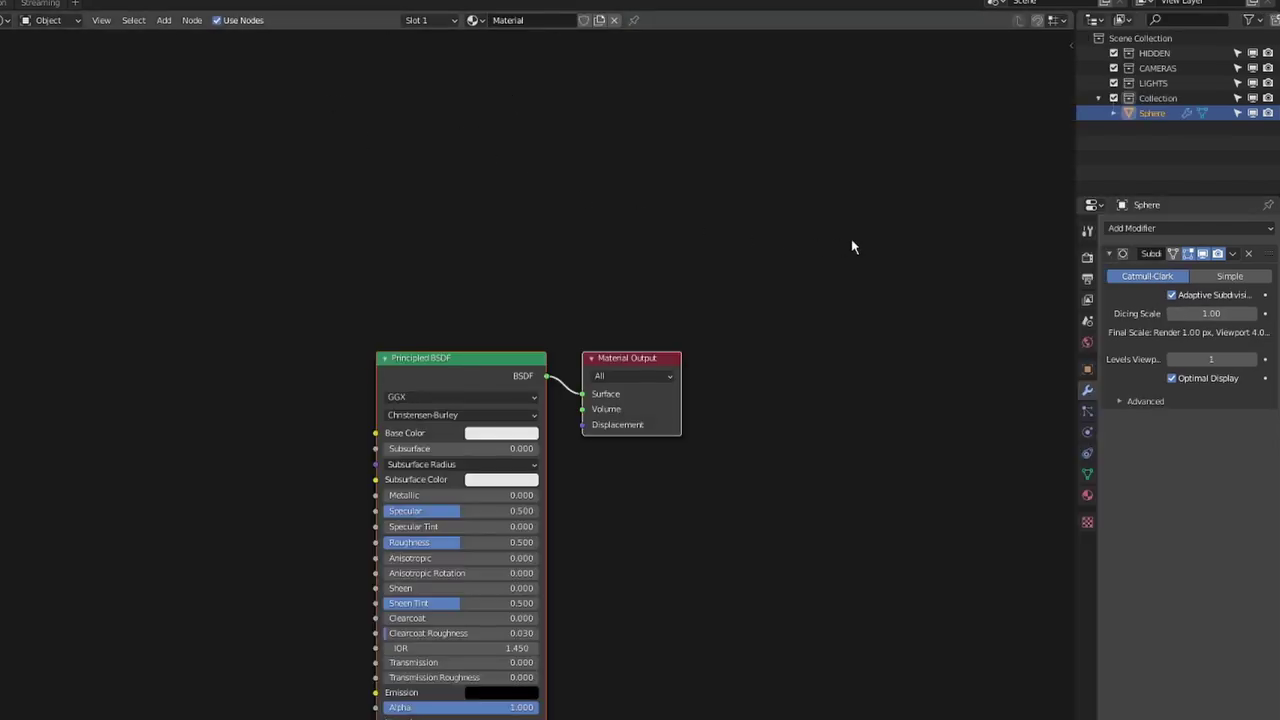
# Step: Set the sphere material's surface displacement method to Displacement and Bump
pyautogui.press('n')
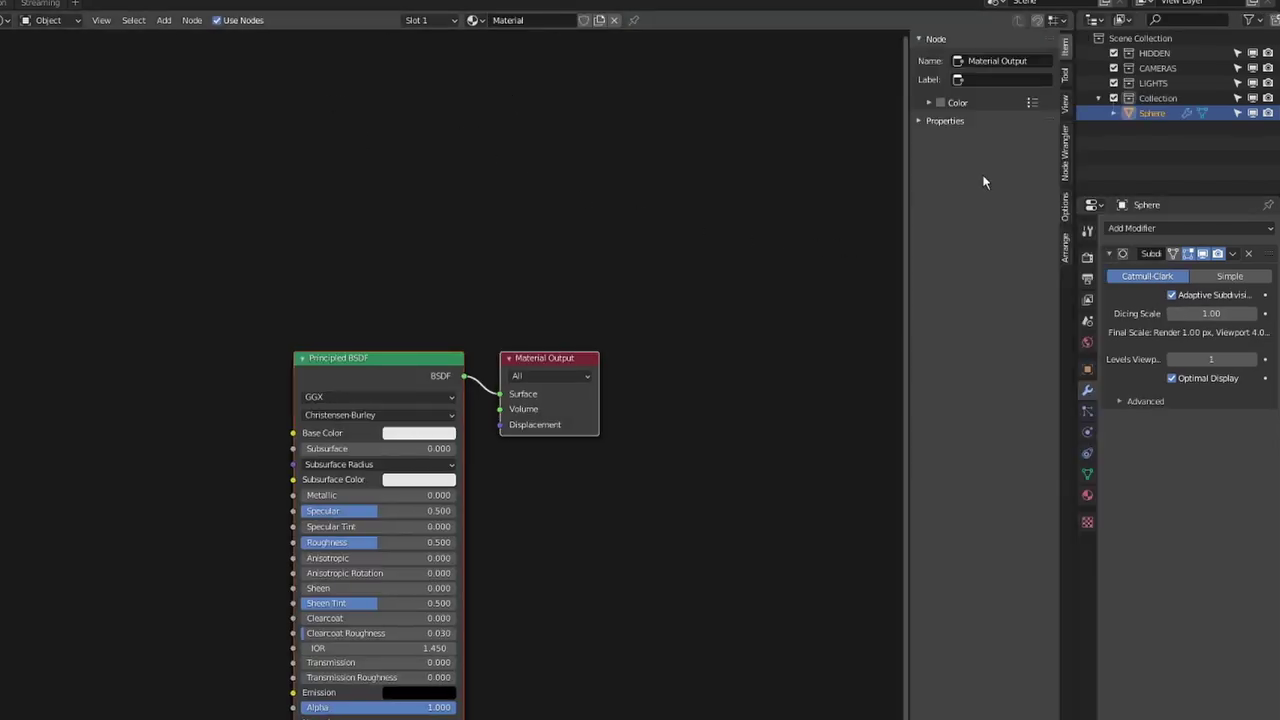
pyautogui.click(1065, 208)
pyautogui.click(936, 39)
pyautogui.click(1010, 139)
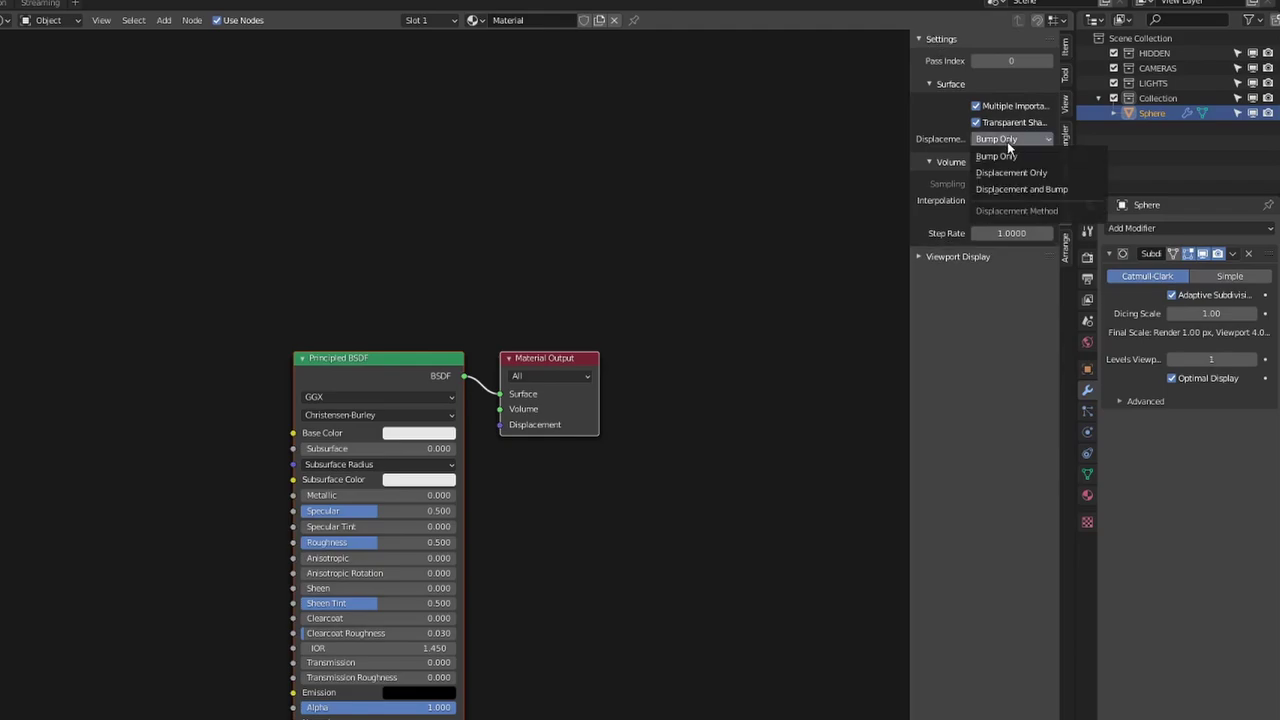
pyautogui.click(1005, 141)
pyautogui.click(1004, 137)
pyautogui.click(1016, 174)
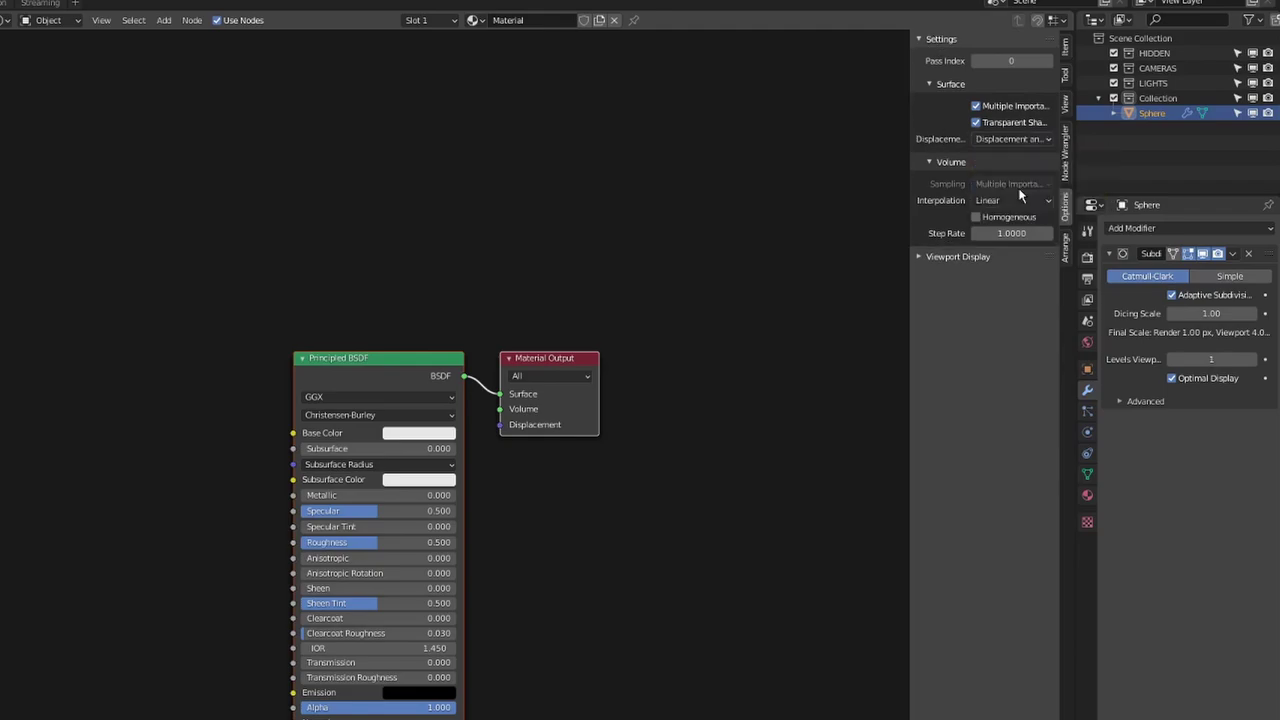
pyautogui.press('n')
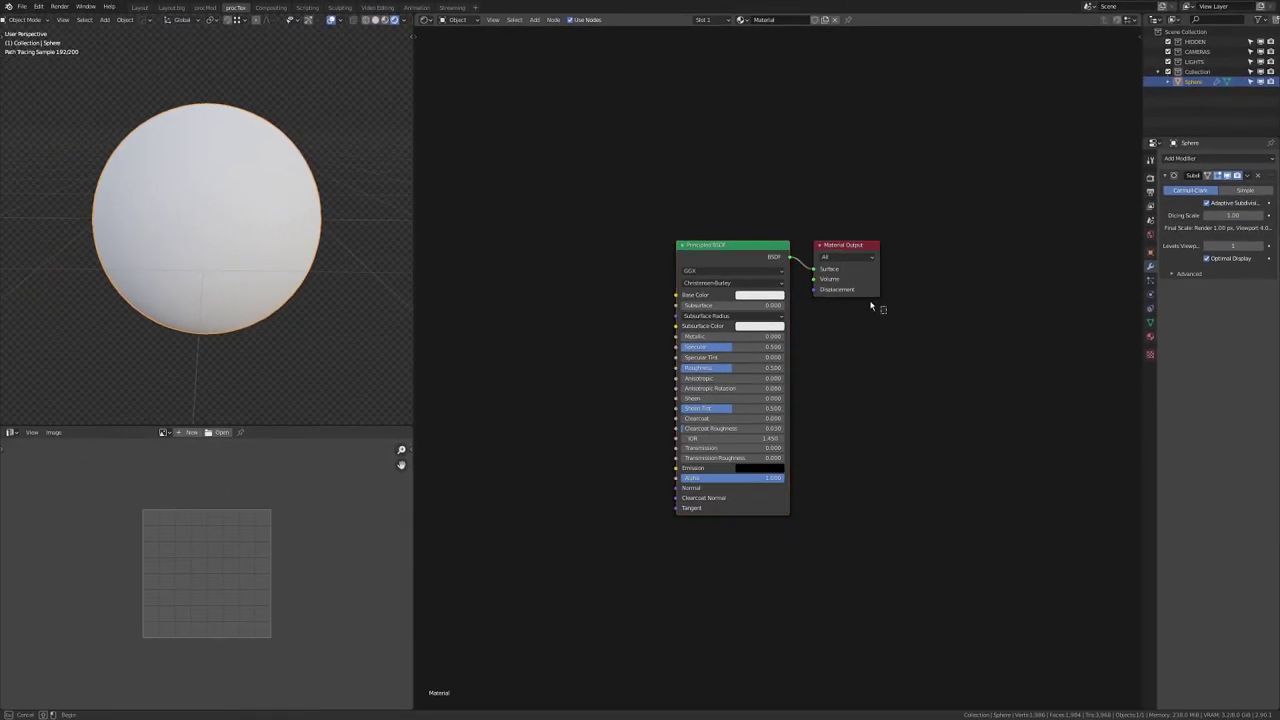
# Step: Collapse the Principled BSDF node and space it well apart from the Material Output node
pyautogui.moveTo(886, 313); pyautogui.dragTo(798, 289)
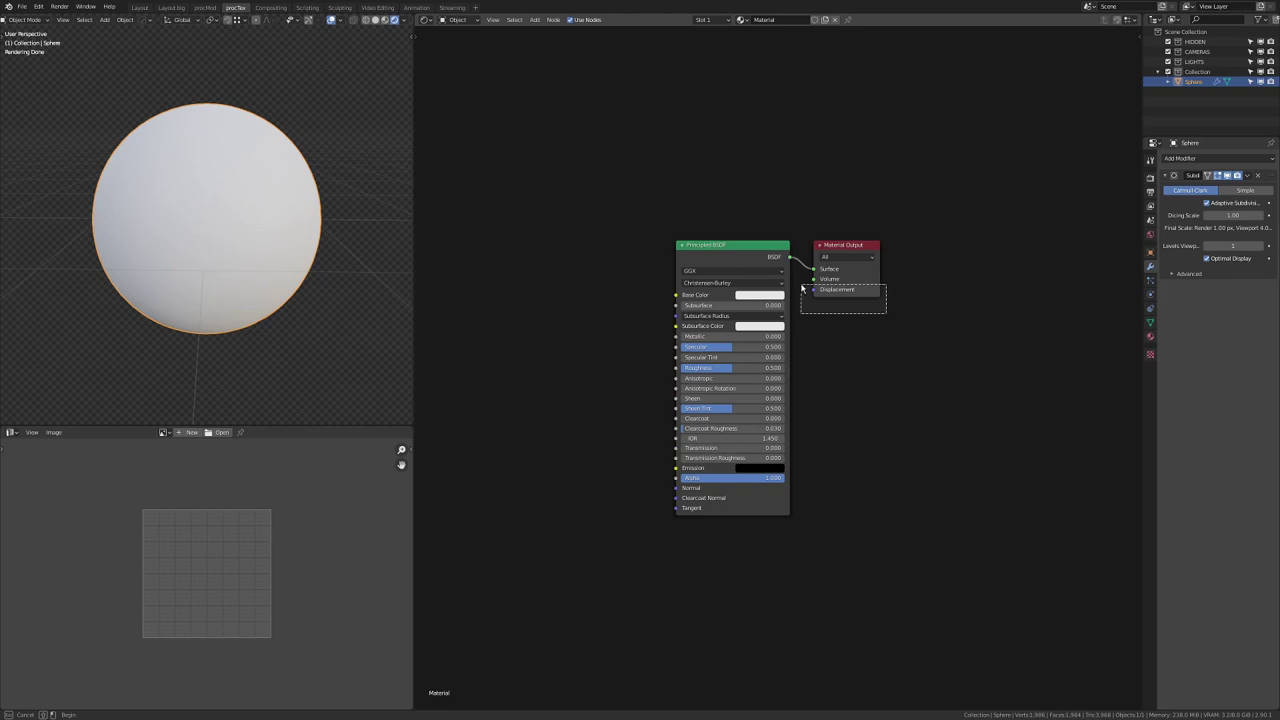
pyautogui.hotkey('ctrl', 'h')
pyautogui.click(740, 139)
pyautogui.moveTo(757, 140); pyautogui.dragTo(839, 199)
pyautogui.press('Home')
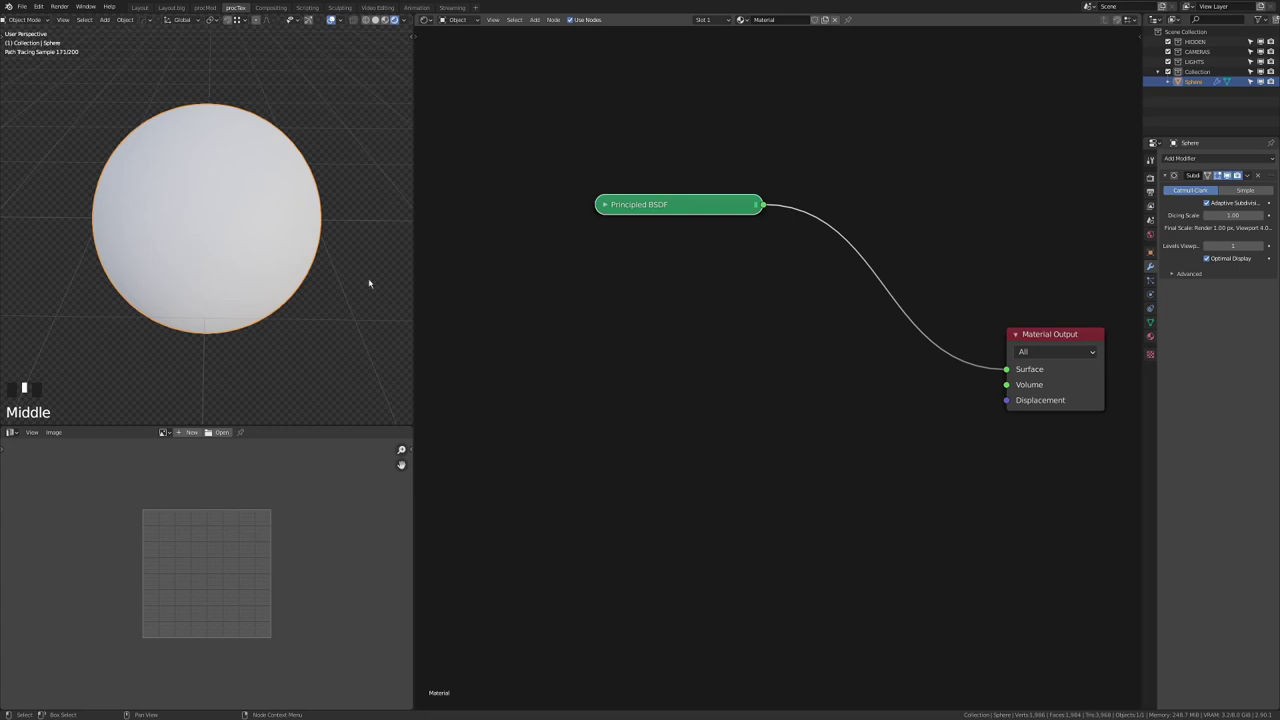
# Step: Sketch annotation arrows pointing outward from both sides of the sphere
pyautogui.scroll(-5, 283, 270)
pyautogui.moveTo(183, 220); pyautogui.dragTo(50, 219)
pyautogui.moveTo(240, 224); pyautogui.dragTo(290, 230)
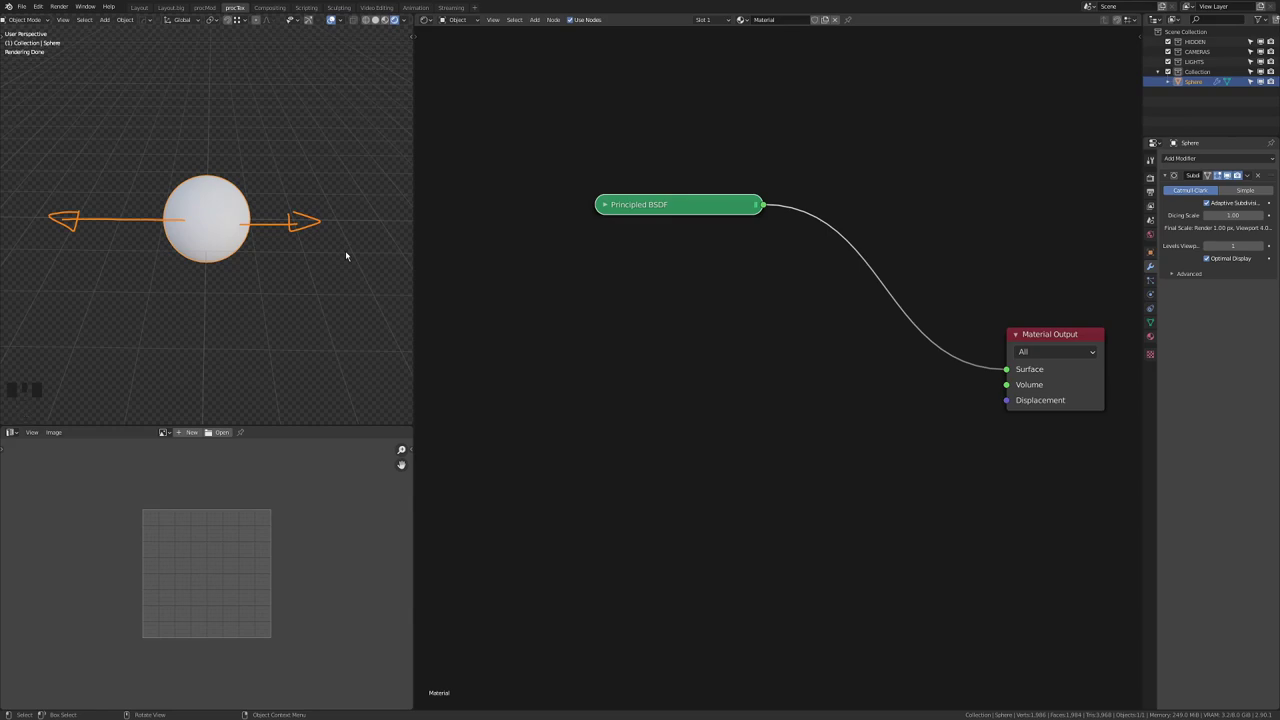
# Step: Add a Texture Coordinate node before the shader and preview its Object output on the sphere
pyautogui.hotkey('shift', 'a')
pyautogui.hotkey('shift', 'a')
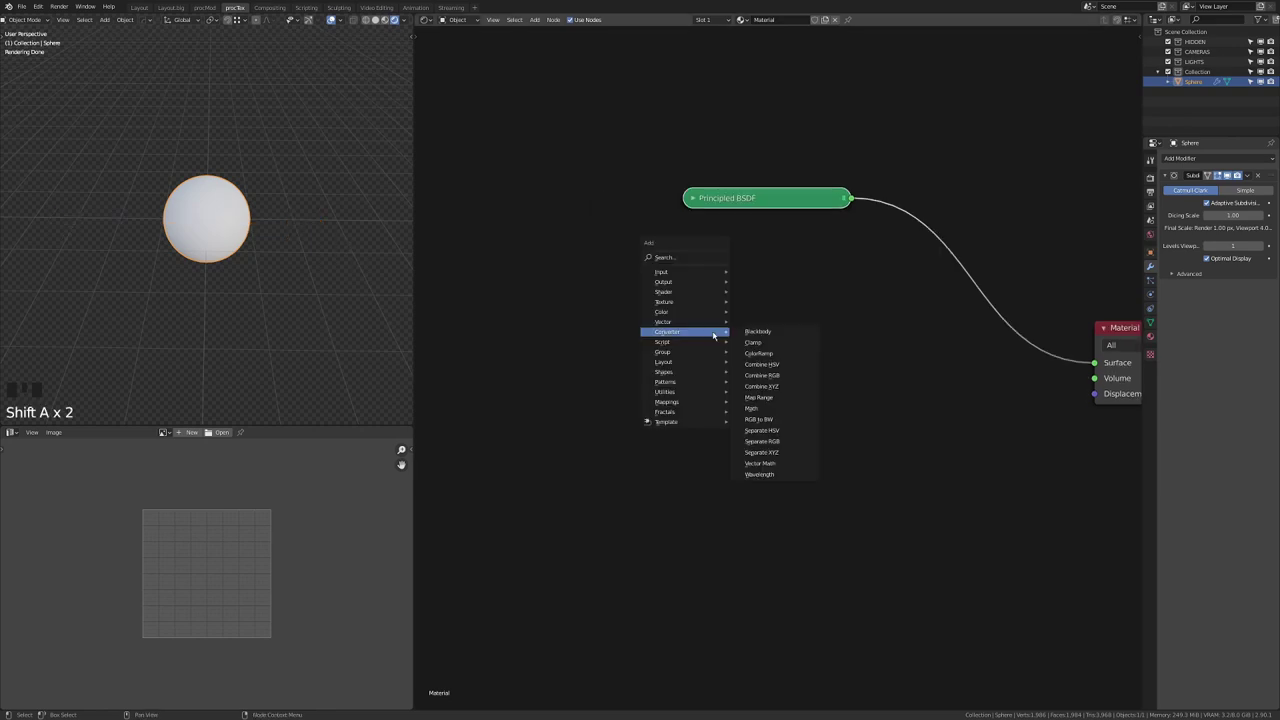
pyautogui.moveTo(680, 272)
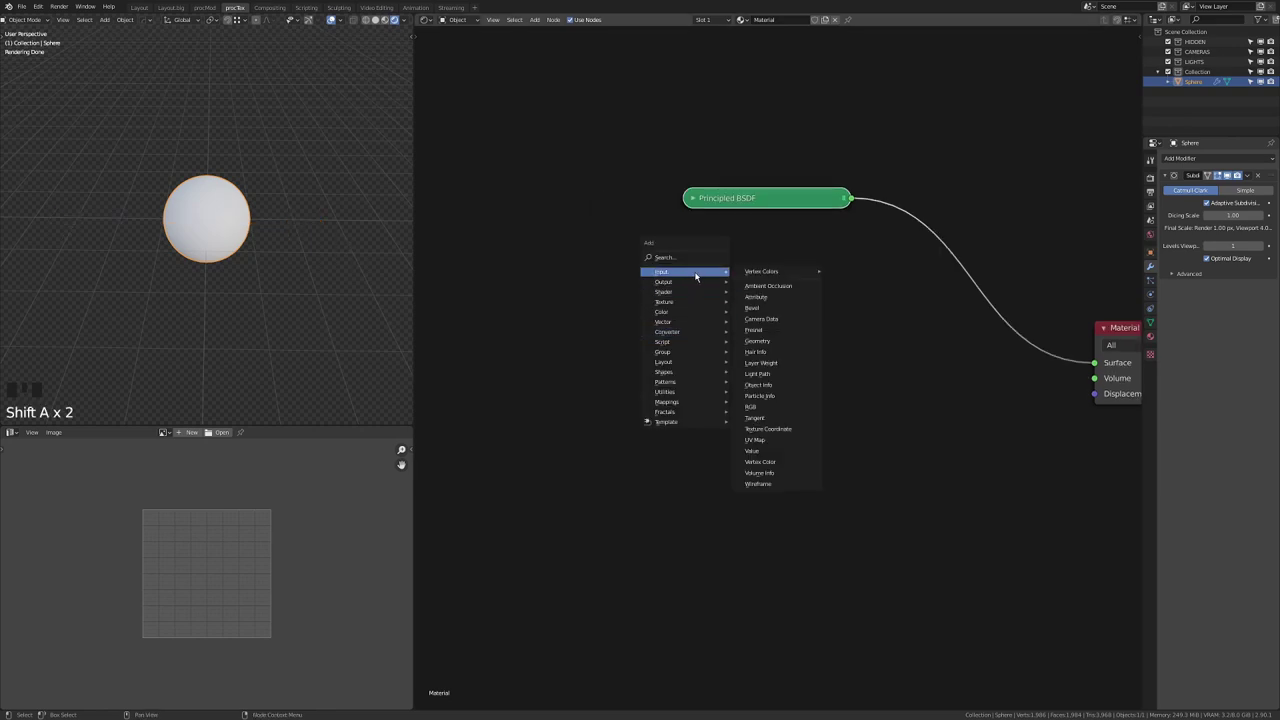
pyautogui.click(768, 429)
pyautogui.click(507, 279)
pyautogui.keyDown('ctrl'); pyautogui.keyDown('shift'); pyautogui.click(507, 279); pyautogui.keyUp('shift'); pyautogui.keyUp('ctrl')
pyautogui.keyDown('ctrl'); pyautogui.keyDown('shift'); pyautogui.click(507, 279); pyautogui.keyUp('shift'); pyautogui.keyUp('ctrl')
pyautogui.keyDown('ctrl'); pyautogui.keyDown('shift'); pyautogui.click(507, 279); pyautogui.keyUp('shift'); pyautogui.keyUp('ctrl')
pyautogui.keyDown('ctrl'); pyautogui.keyDown('shift'); pyautogui.click(507, 279); pyautogui.keyUp('shift'); pyautogui.keyUp('ctrl')
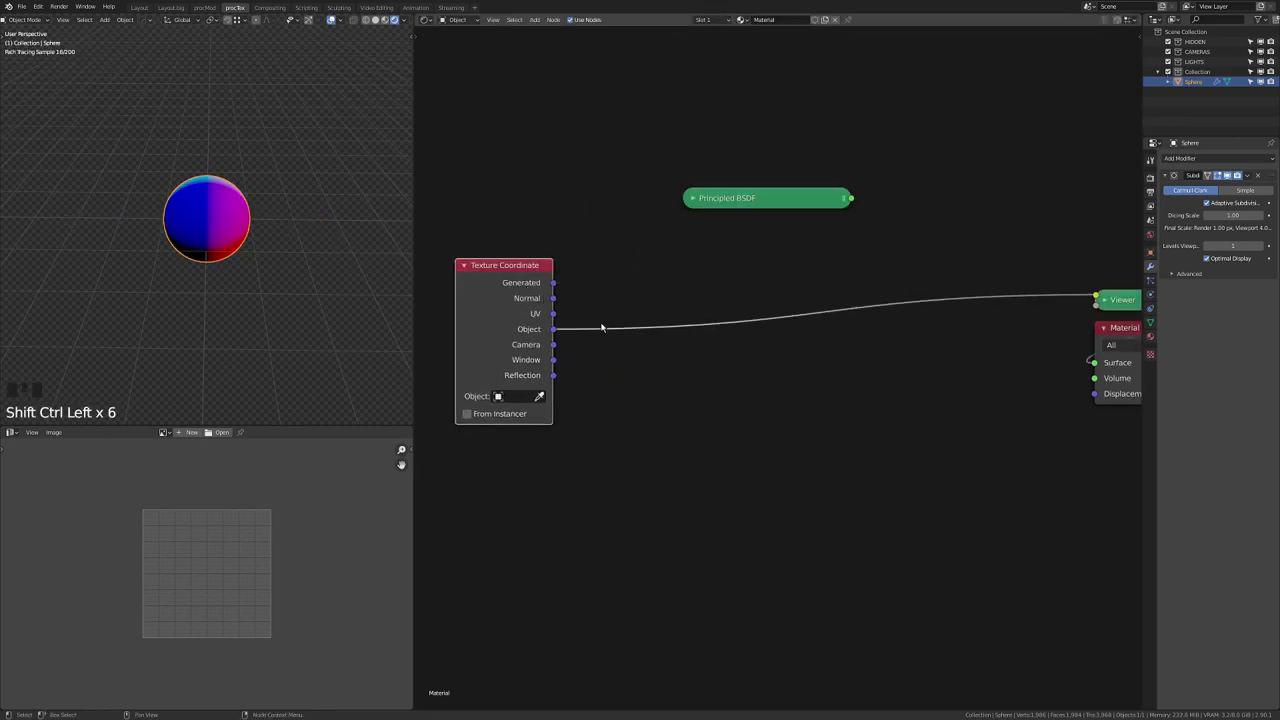
# Step: Insert a Separate XYZ node after the Object coordinates, passing its X output to the Viewer
pyautogui.hotkey('shift', 'a')
pyautogui.moveTo(688, 455)
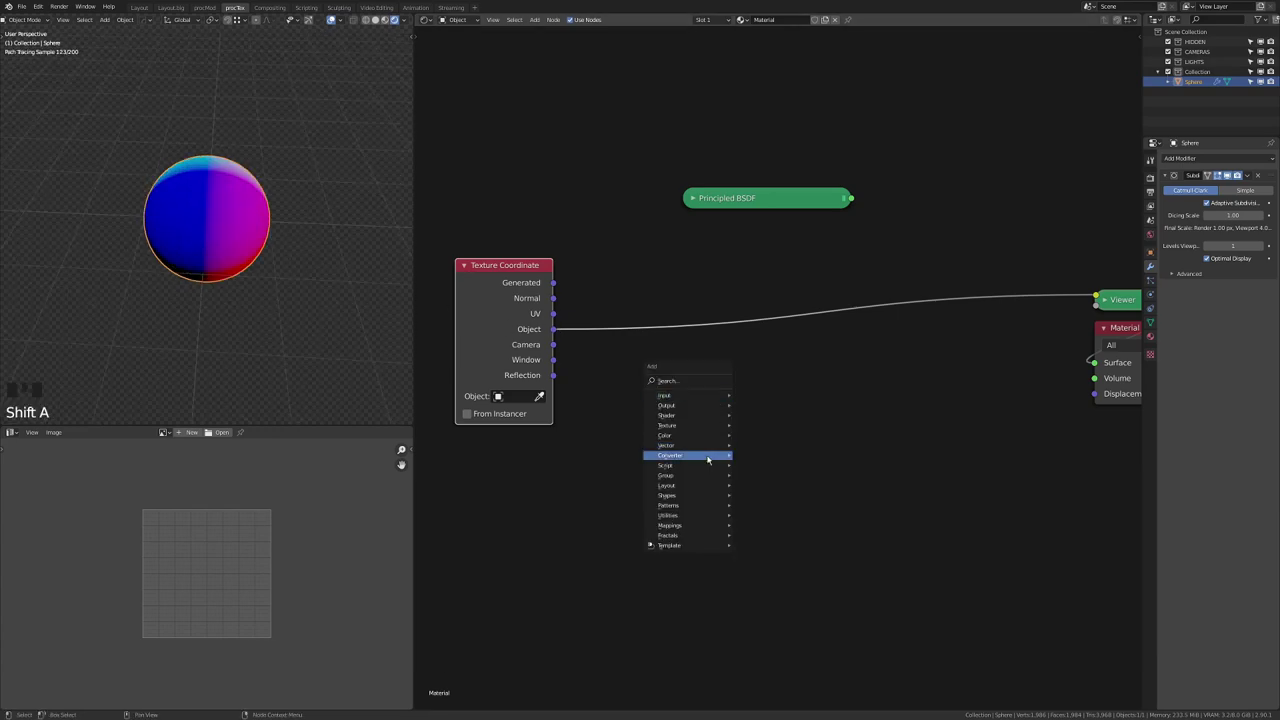
pyautogui.click(791, 577)
pyautogui.click(704, 285)
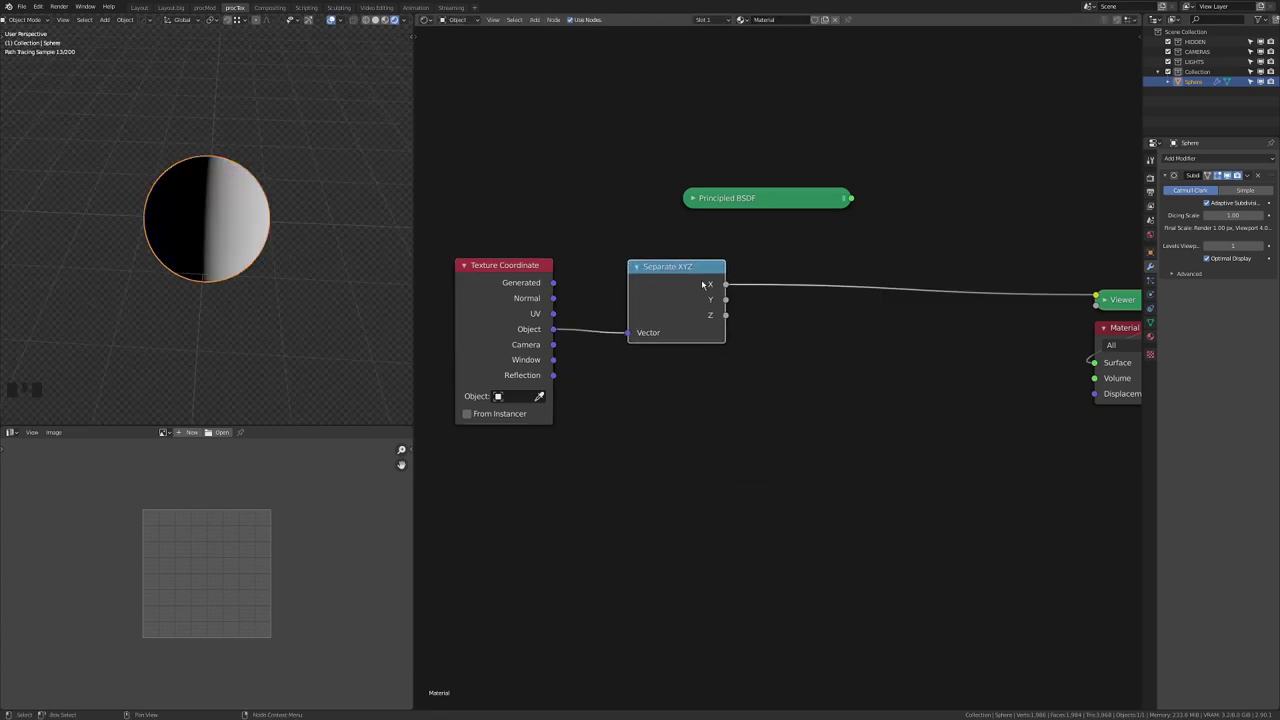
pyautogui.moveTo(697, 303); pyautogui.dragTo(674, 305)
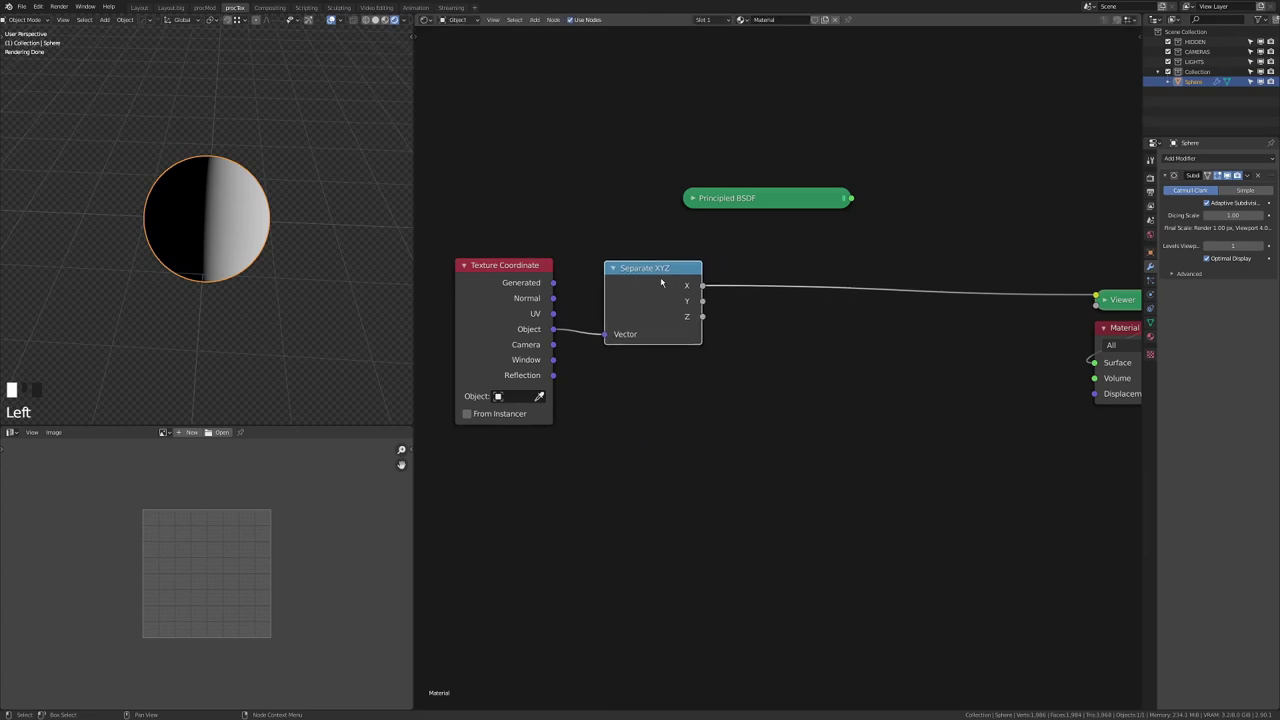
# Step: Insert a Math node after the X output, set it to Greater Than, and set its threshold to 0
pyautogui.hotkey('shift', 'a')
pyautogui.moveTo(797, 315)
pyautogui.click(857, 392)
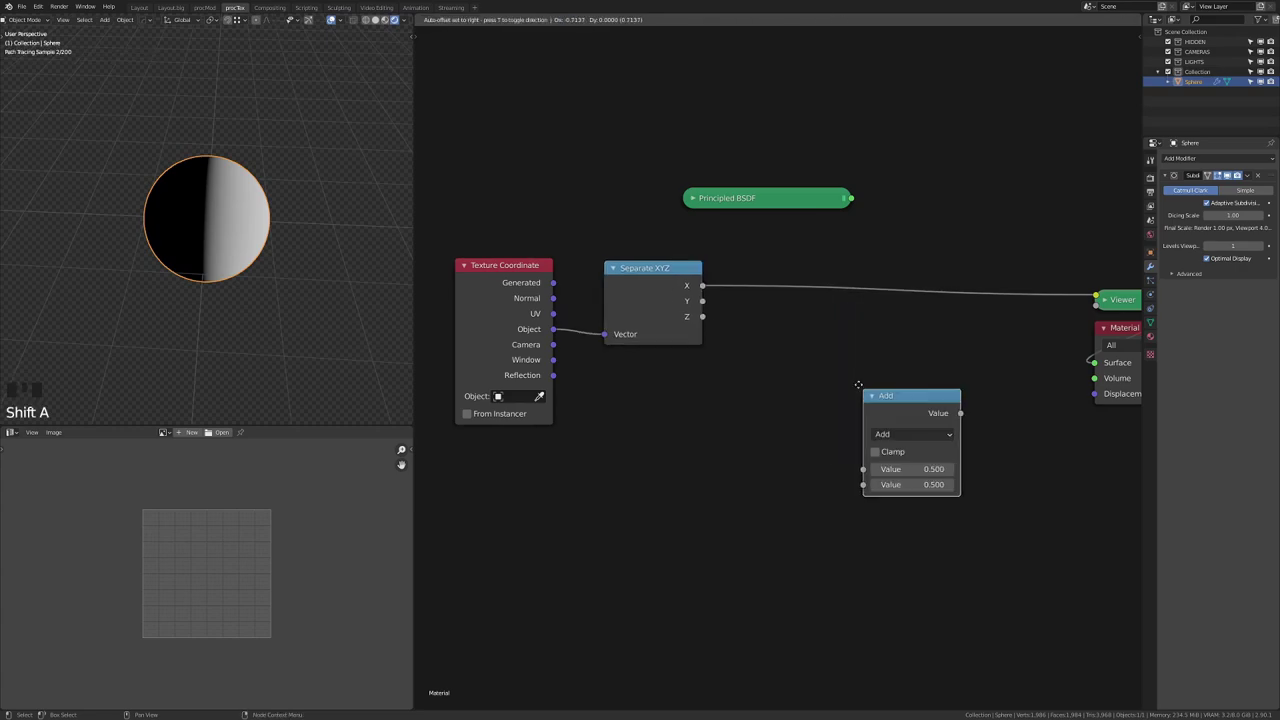
pyautogui.click(755, 258)
pyautogui.click(805, 301)
pyautogui.click(530, 401)
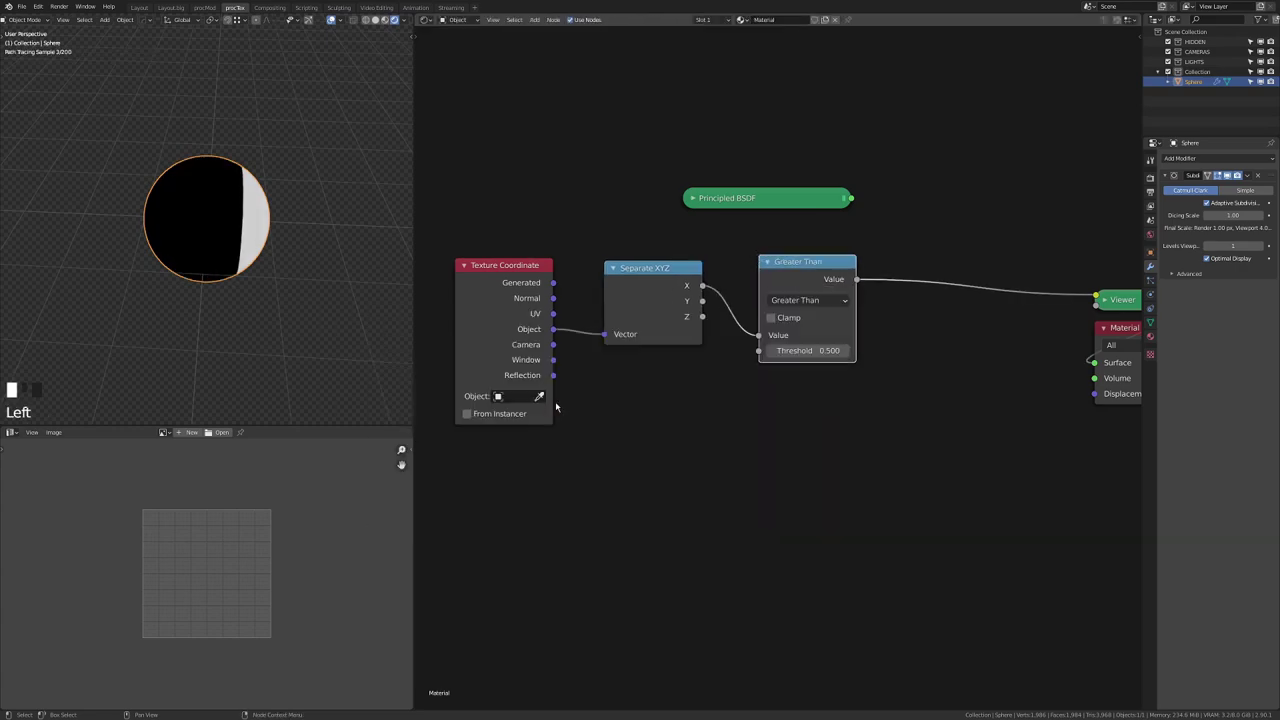
pyautogui.click(814, 355)
pyautogui.write('0')
pyautogui.press('Return')
pyautogui.moveTo(803, 273); pyautogui.dragTo(791, 277)
# Step: Annotate the sphere's black half with a 0 and its white half with a 1
pyautogui.scroll(2, 126, 222)
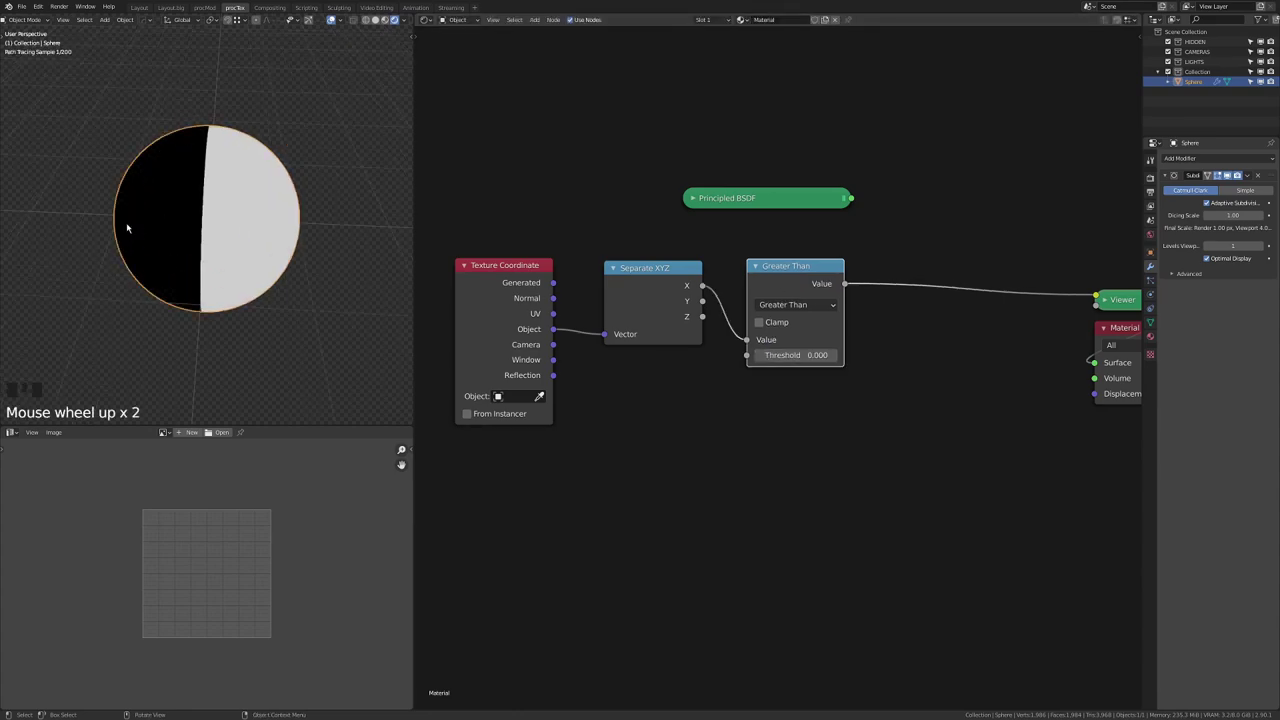
pyautogui.moveTo(126, 222); pyautogui.dragTo(155, 218, button='middle')
pyautogui.moveTo(168, 196)
pyautogui.mouseDown()
pyautogui.moveTo(160, 206)
pyautogui.moveTo(168, 192)
pyautogui.mouseUp()
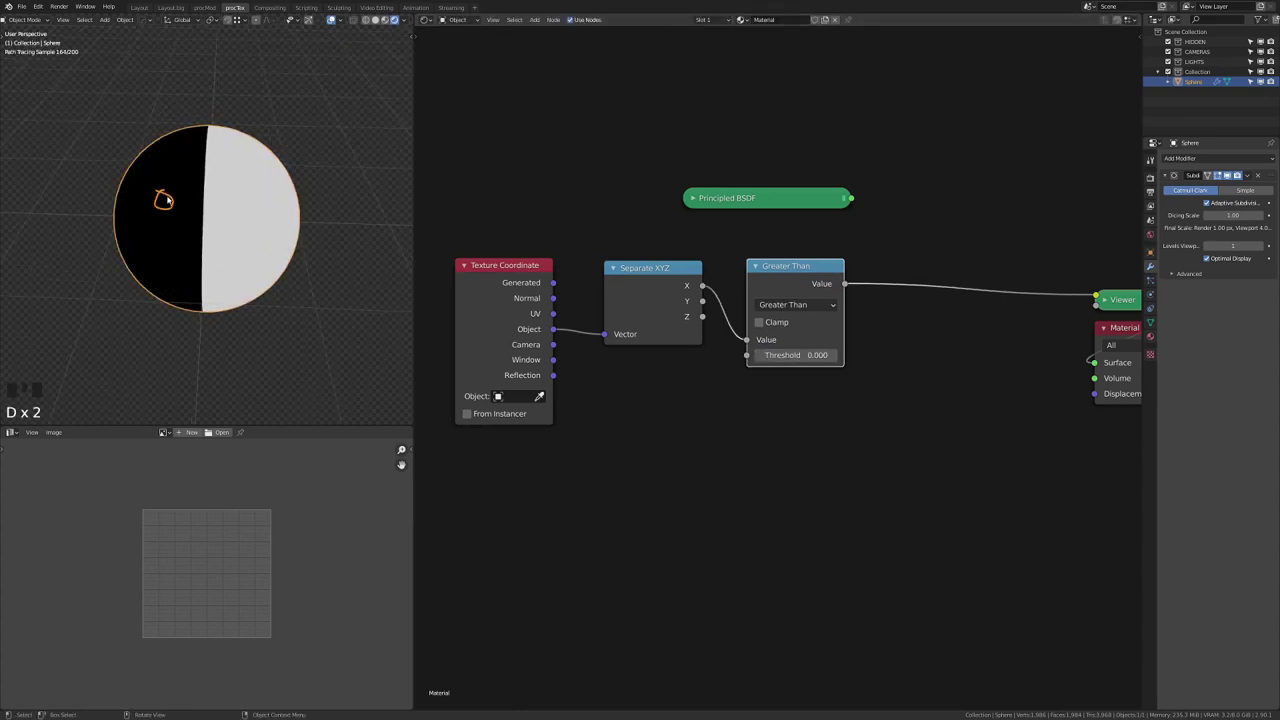
pyautogui.moveTo(251, 190); pyautogui.dragTo(251, 208)
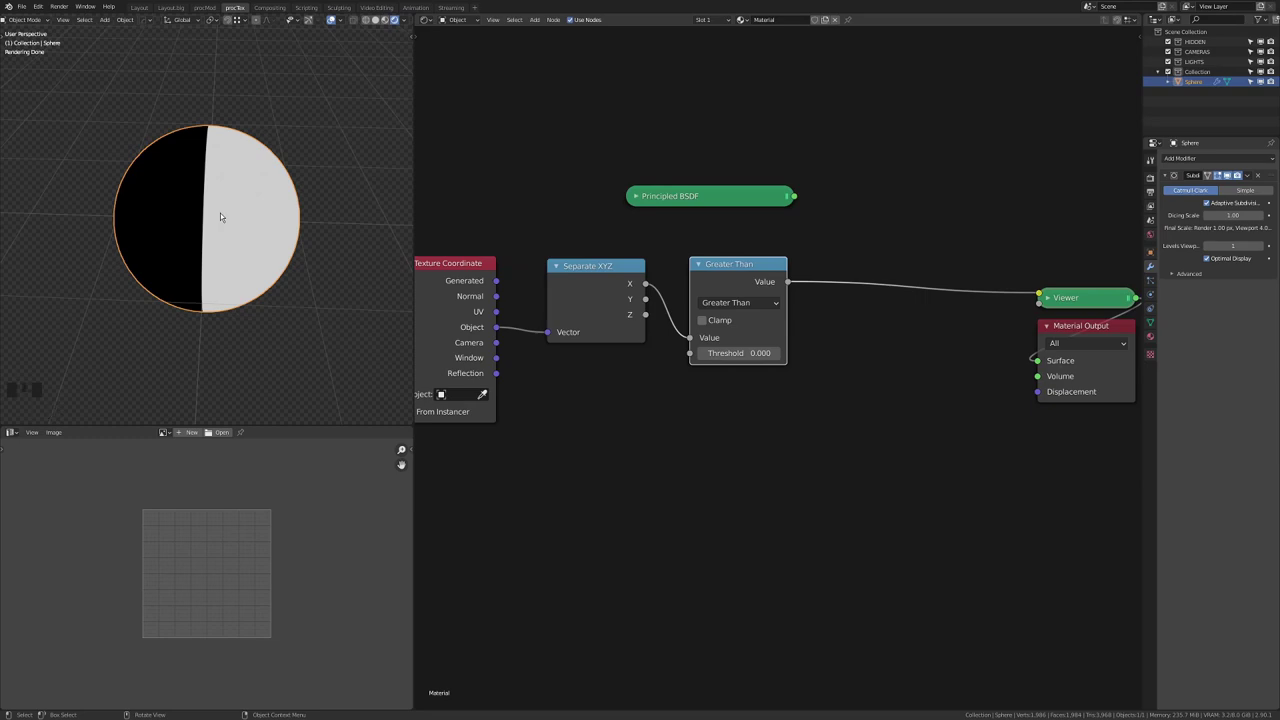
# Step: Insert a Map Range node between the Greater Than node and the Viewer
pyautogui.moveTo(868, 345); pyautogui.dragTo(883, 366, button='middle')
pyautogui.hotkey('shift', 'a')
pyautogui.moveTo(881, 368)
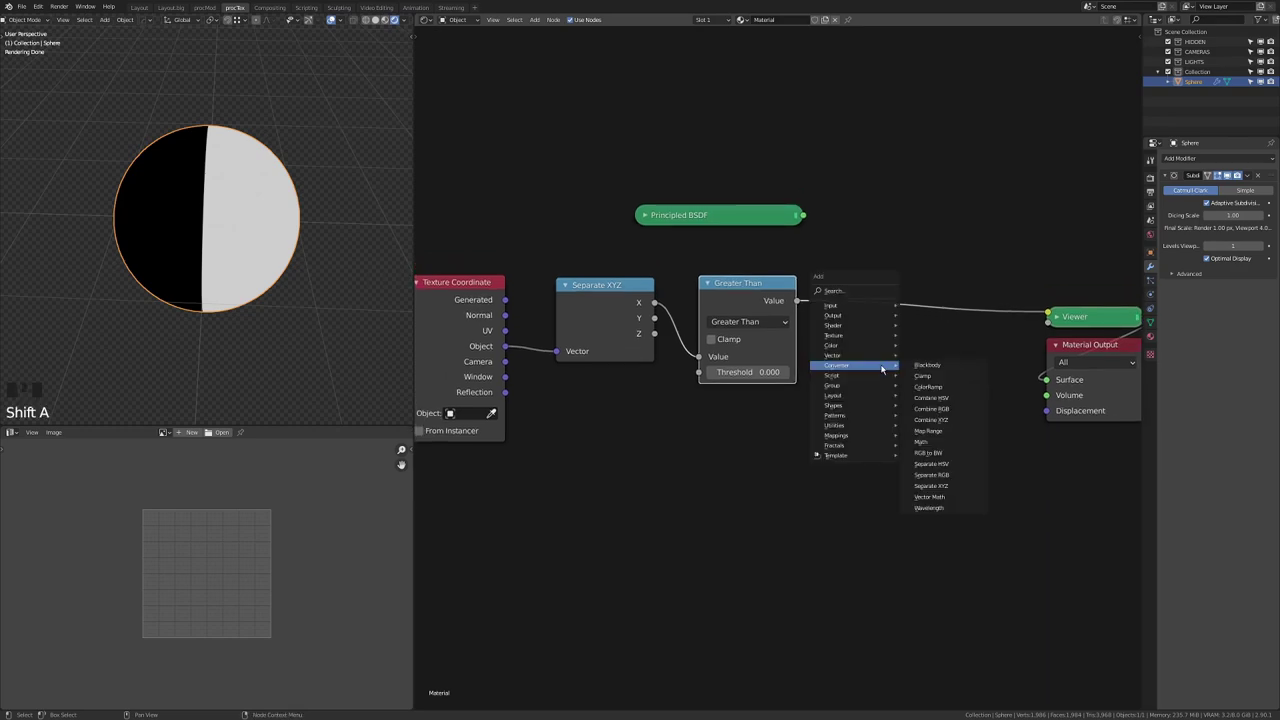
pyautogui.click(929, 430)
pyautogui.click(895, 300)
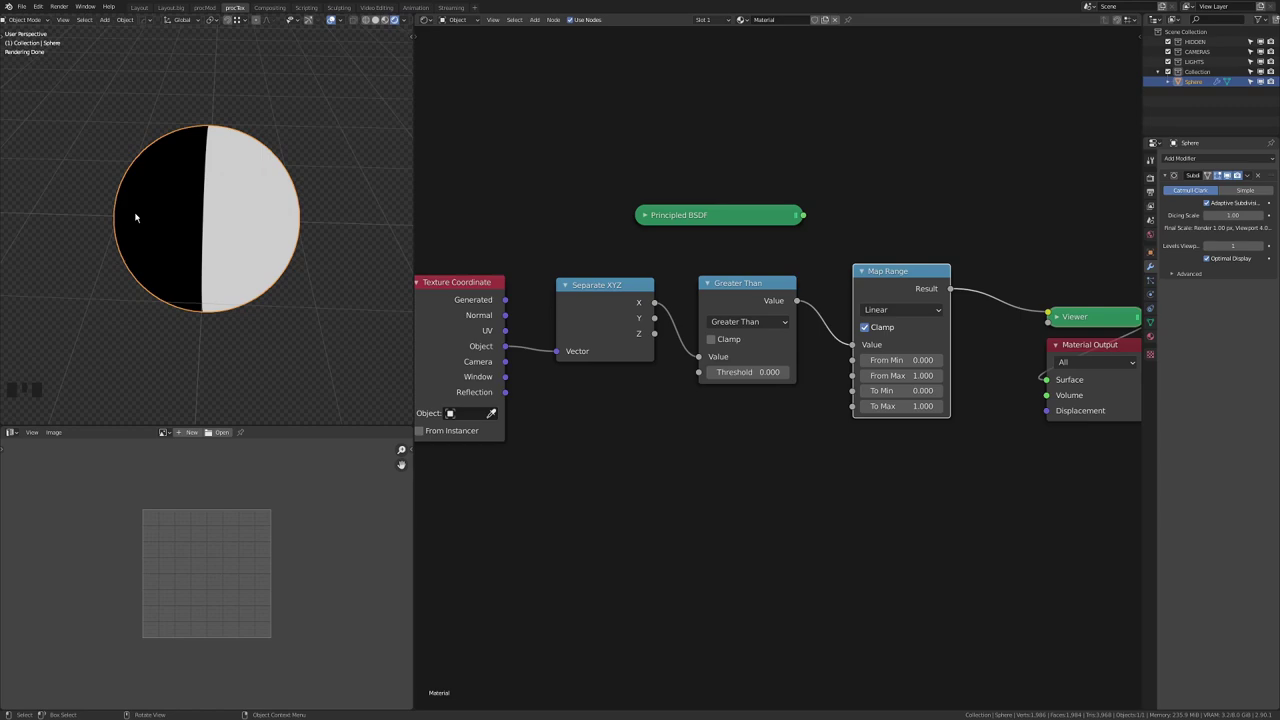
pyautogui.click(911, 290)
pyautogui.moveTo(911, 290); pyautogui.dragTo(898, 298)
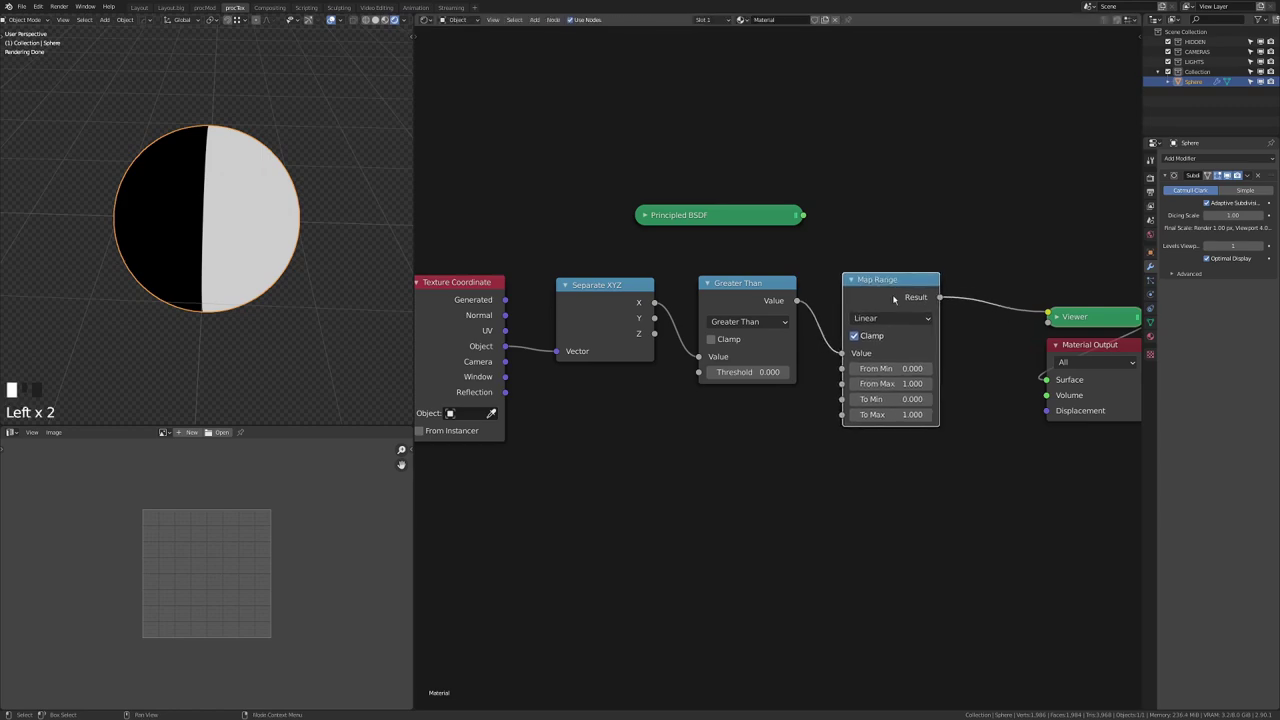
# Step: Set the Map Range node's To Min value to -1
pyautogui.click(890, 400)
pyautogui.write('-')
pyautogui.write('-1')
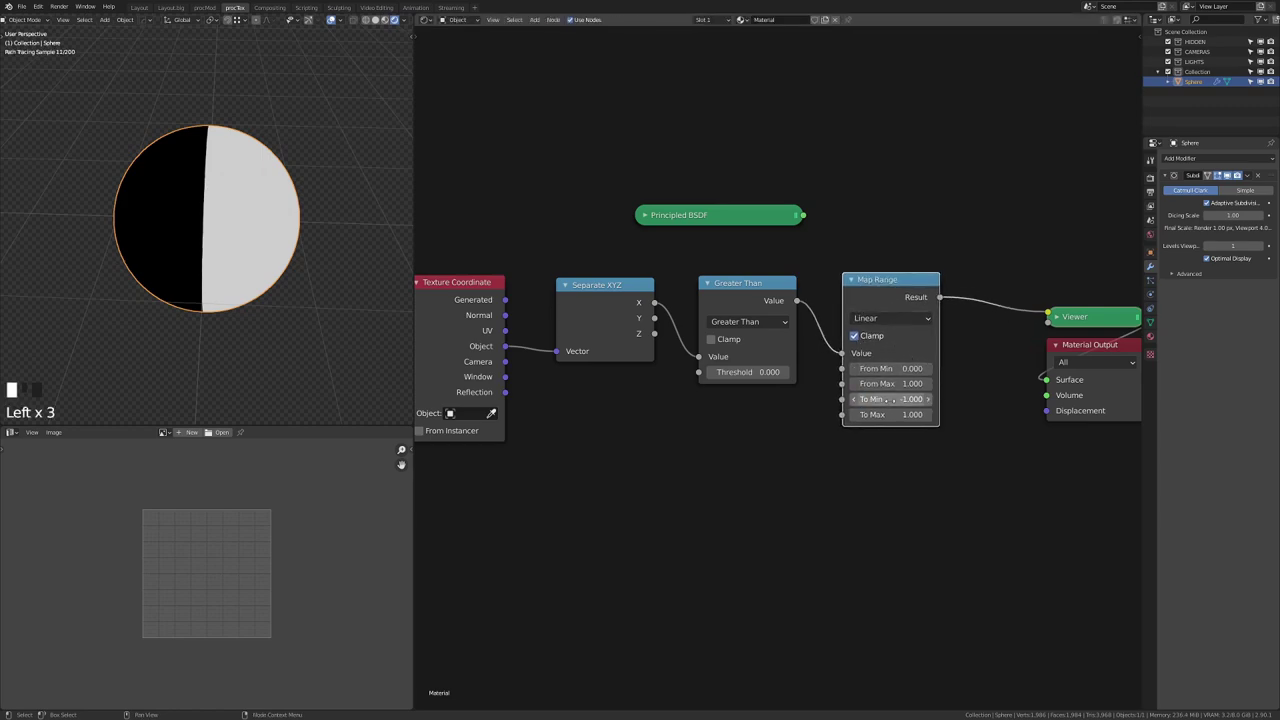
# Step: Add a Combine XYZ node, wiring its Vector to the material's Displacement input and the Map Range Result to its X input
pyautogui.hotkey('shift', 'a')
pyautogui.moveTo(899, 368)
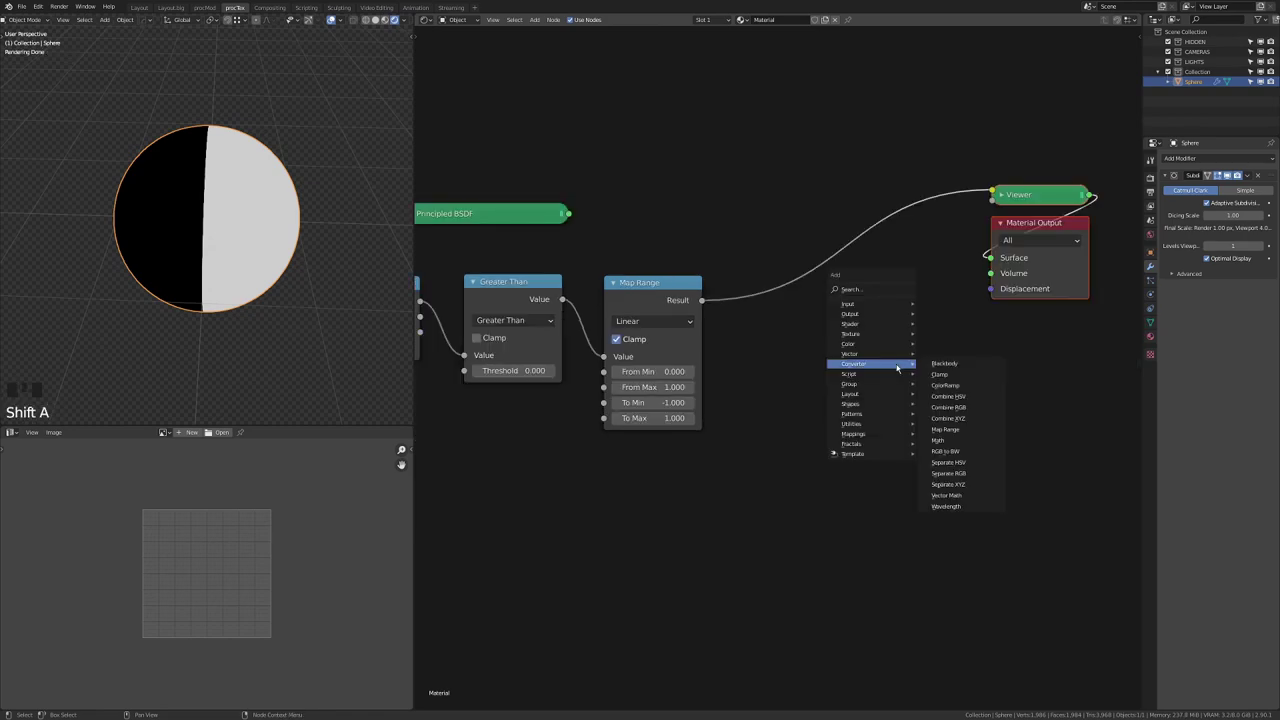
pyautogui.click(947, 418)
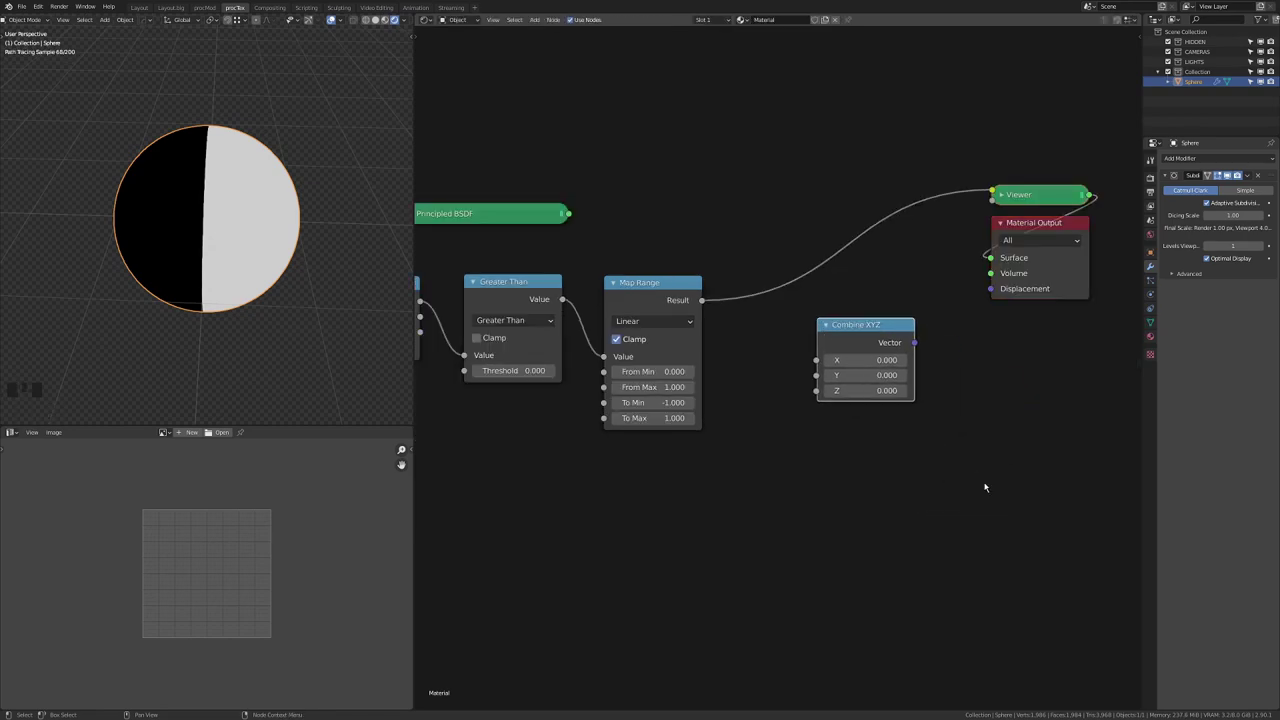
pyautogui.moveTo(914, 342); pyautogui.dragTo(987, 292)
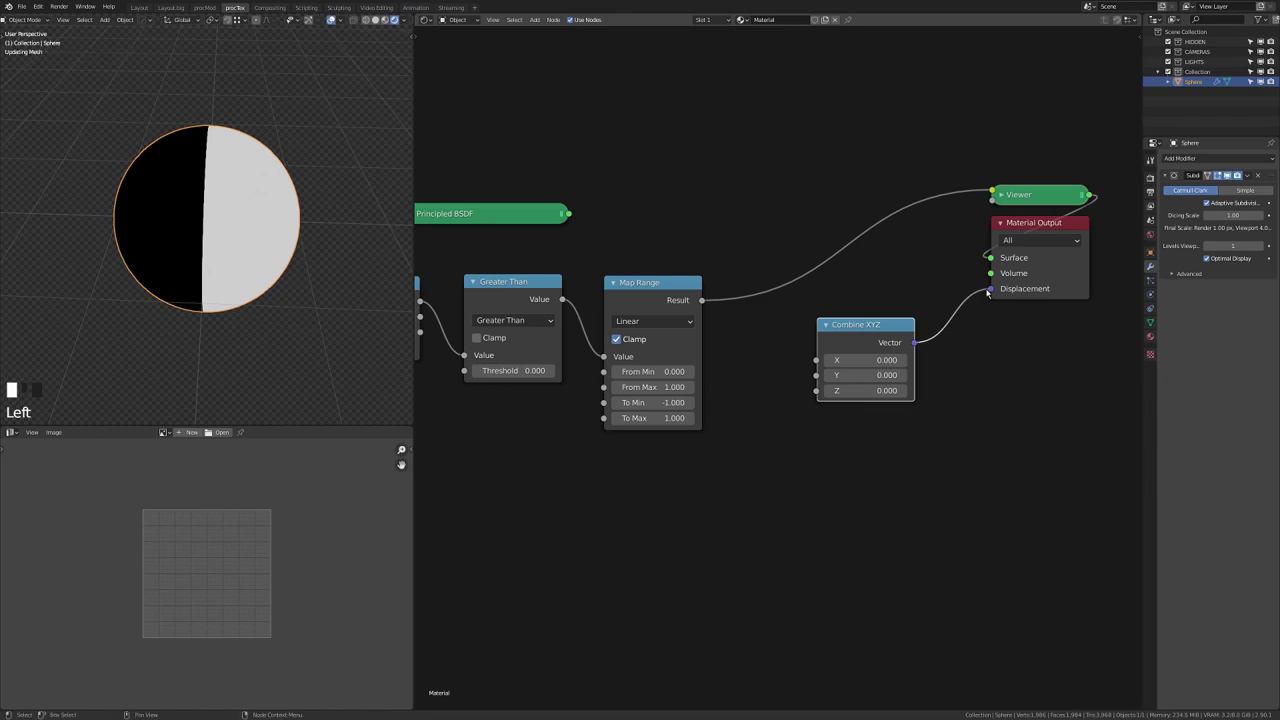
pyautogui.moveTo(702, 300); pyautogui.dragTo(816, 361)
pyautogui.hotkey('shift', 'a')
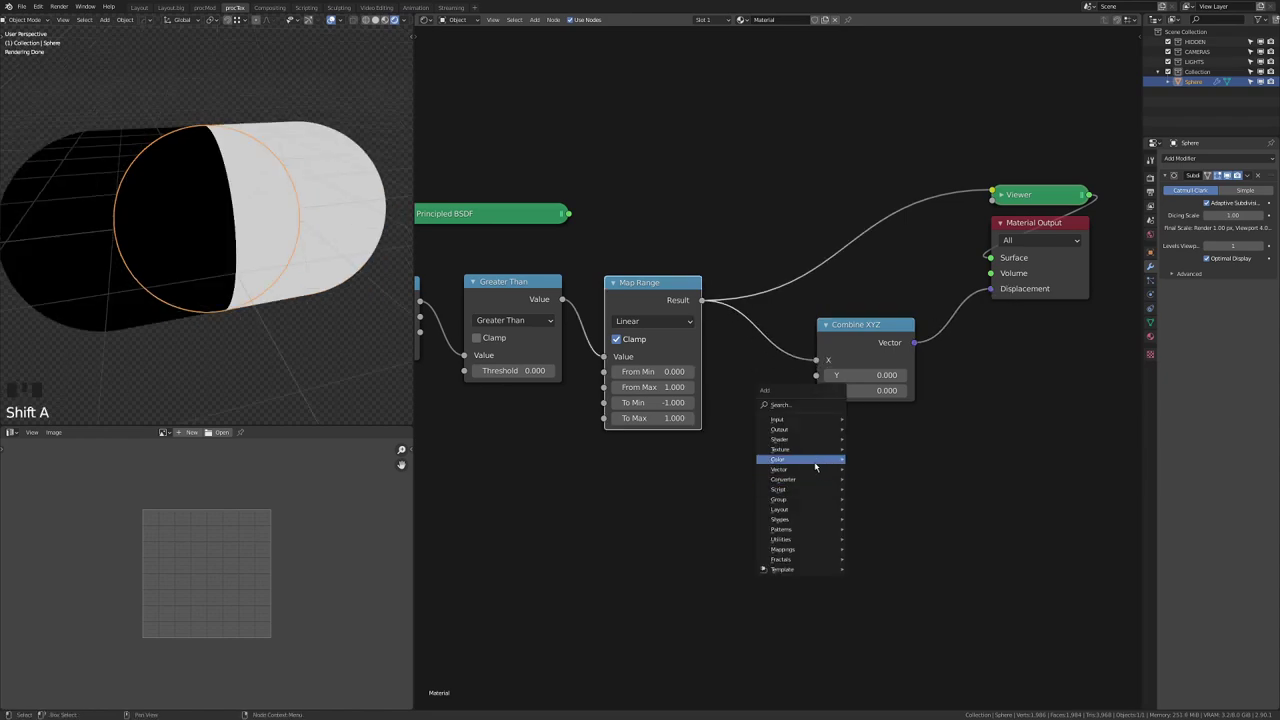
pyautogui.moveTo(808, 529)
pyautogui.click(888, 483)
pyautogui.click(804, 417)
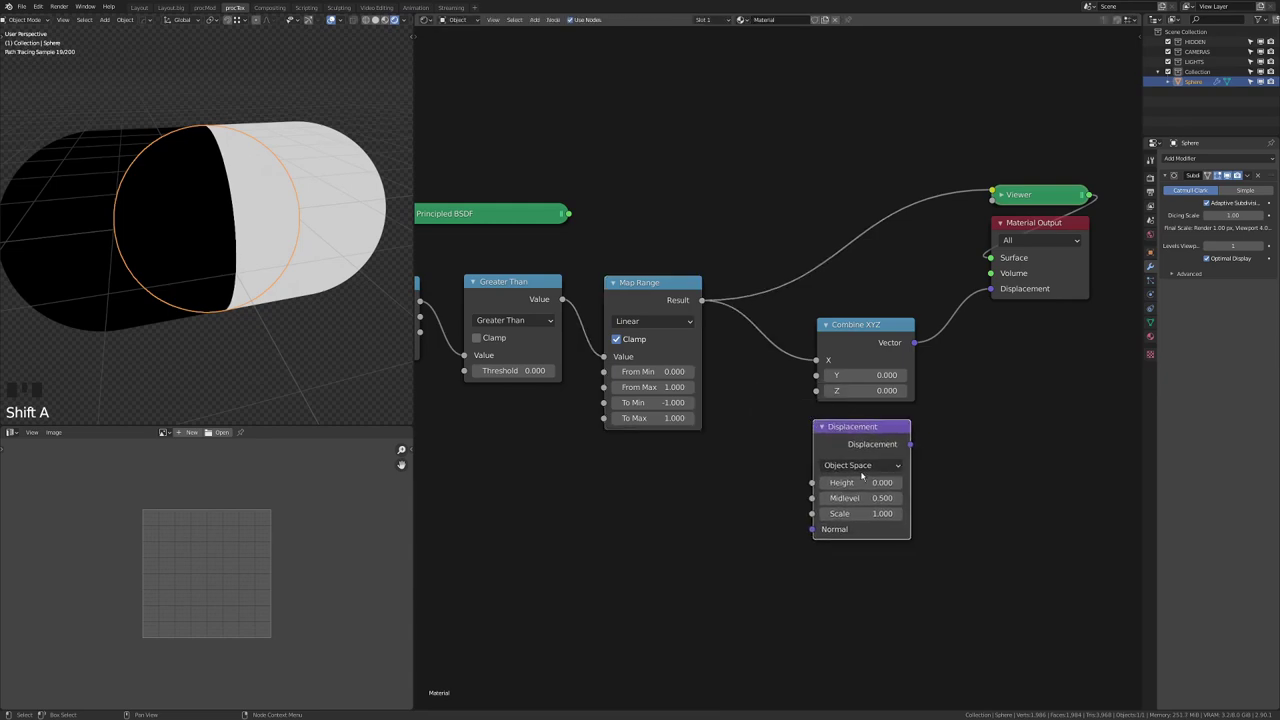
pyautogui.hotkey('shift', 'a')
pyautogui.moveTo(950, 421)
pyautogui.click(1031, 488)
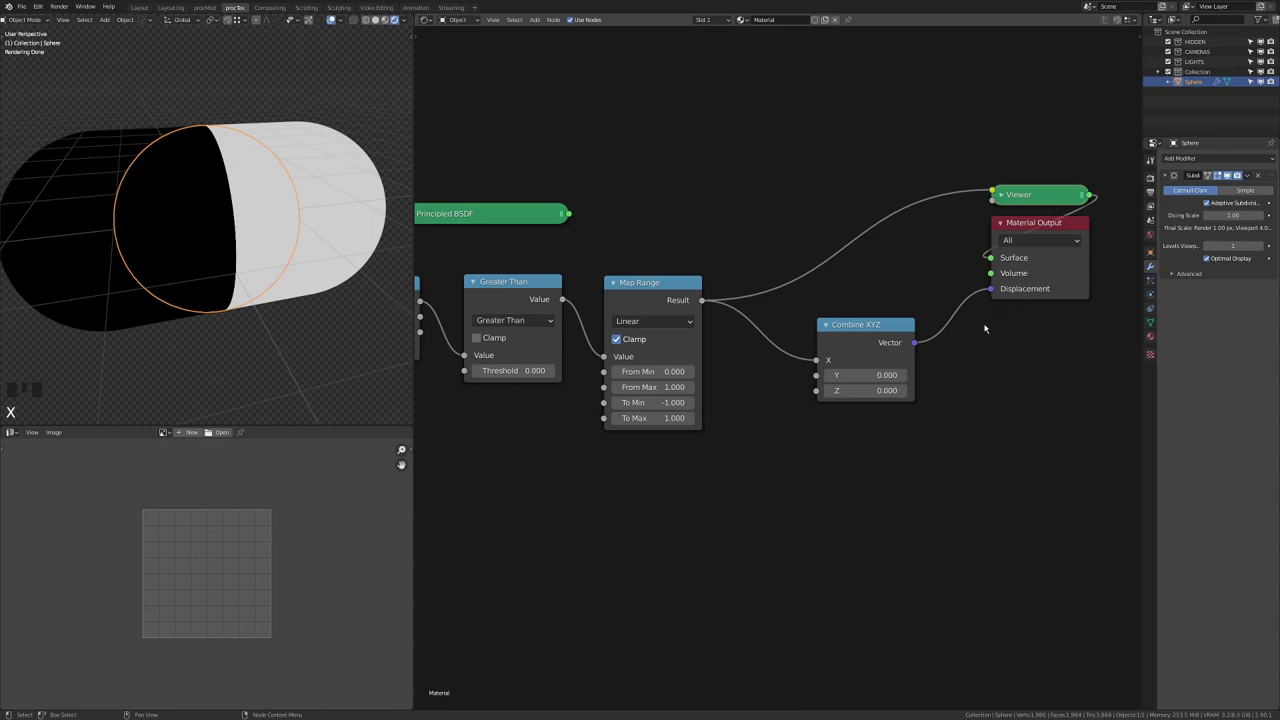
# Step: Connect the Principled BSDF to the material's Surface input and hide the viewport overlays to inspect the stretched shape
pyautogui.moveTo(985, 328); pyautogui.dragTo(995, 326, button='middle')
pyautogui.moveTo(760, 349); pyautogui.dragTo(806, 378, button='middle')
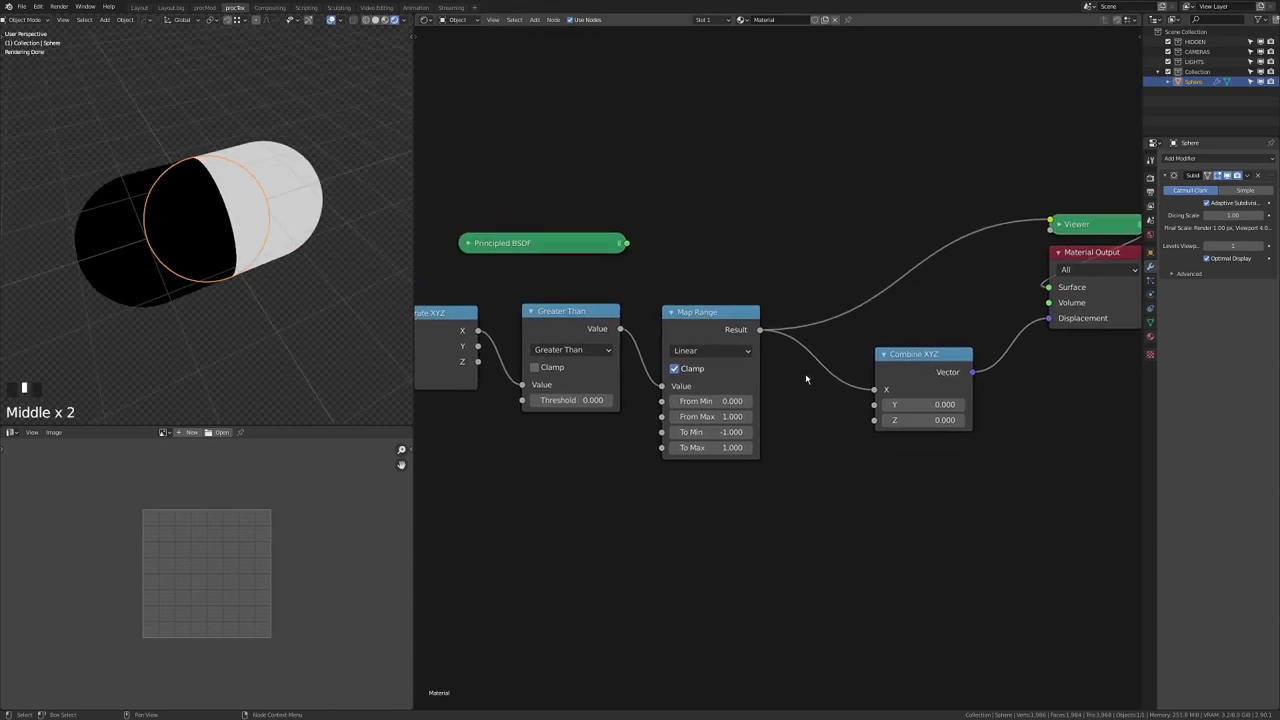
pyautogui.middleClick(806, 378)
pyautogui.keyDown('ctrl'); pyautogui.keyDown('shift'); pyautogui.click(540, 243); pyautogui.keyUp('shift'); pyautogui.keyUp('ctrl')
pyautogui.moveTo(540, 243)
pyautogui.mouseDown()
pyautogui.moveTo(582, 209)
pyautogui.moveTo(684, 174)
pyautogui.mouseUp()
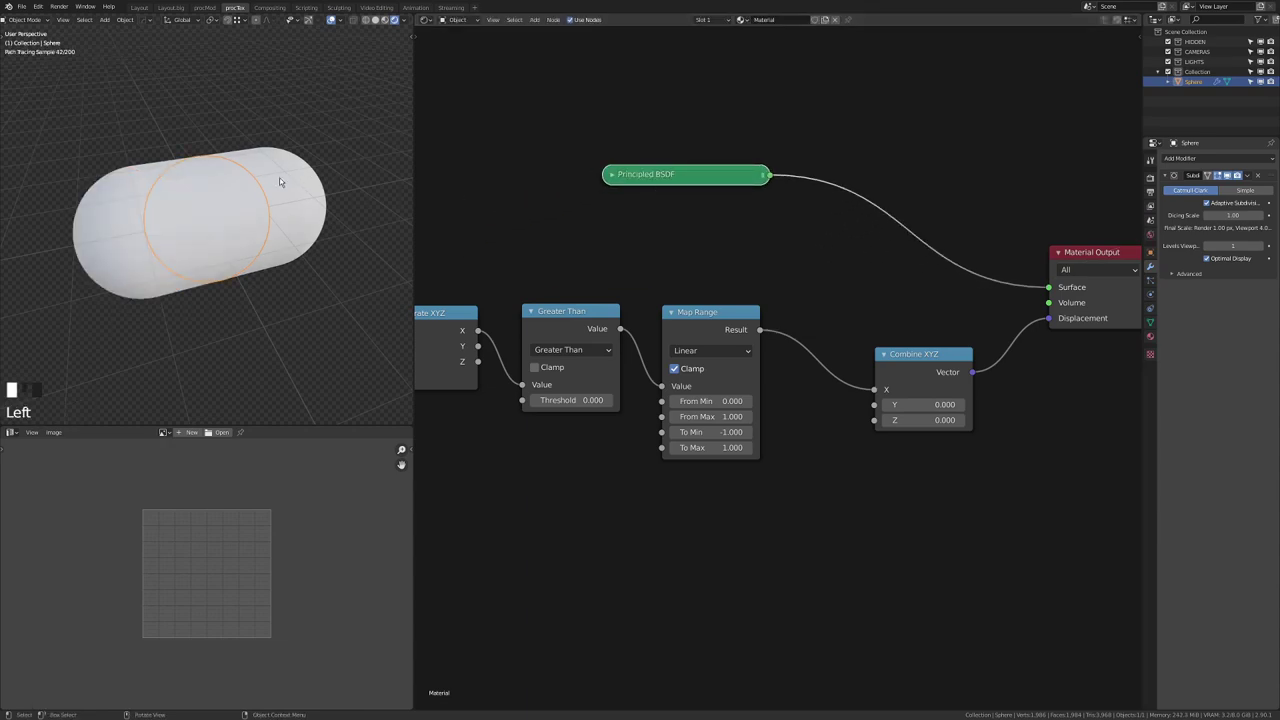
pyautogui.scroll(3, 280, 182)
pyautogui.moveTo(280, 182); pyautogui.dragTo(277, 80, button='middle')
pyautogui.hotkey('shift', 'alt', 'z')
pyautogui.press('d')
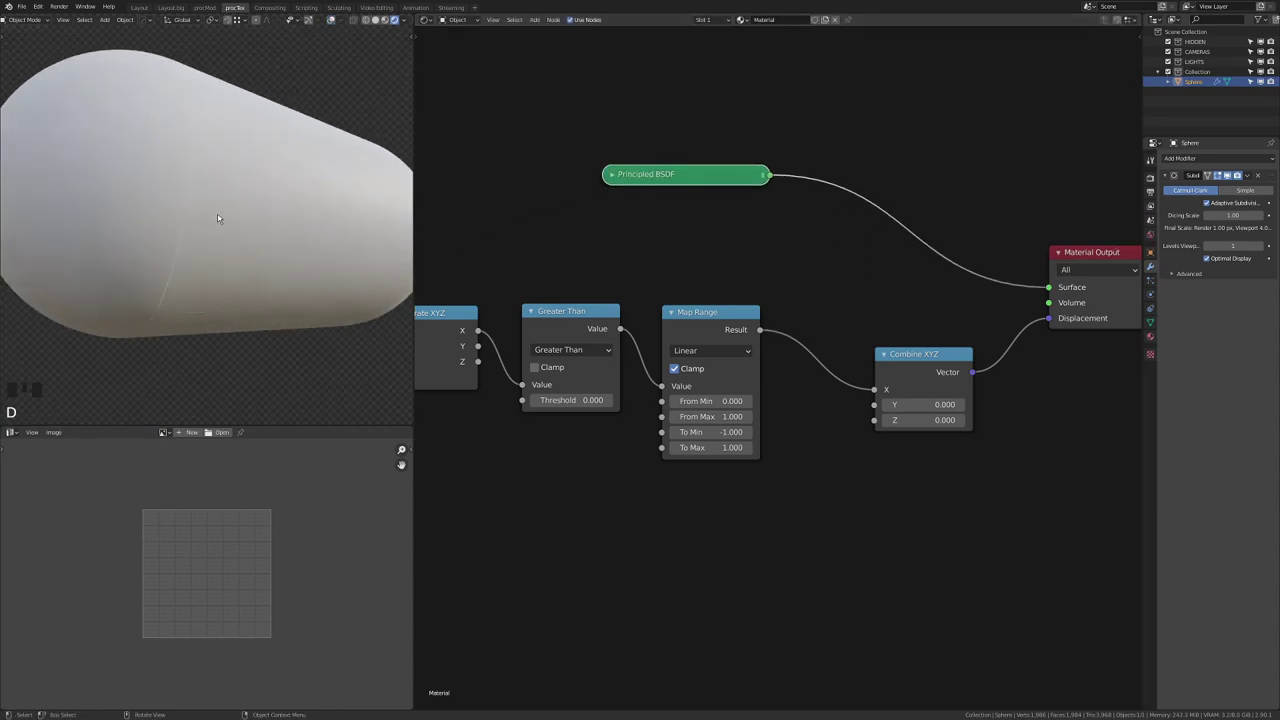
pyautogui.moveTo(348, 242); pyautogui.dragTo(281, 218, button='middle')
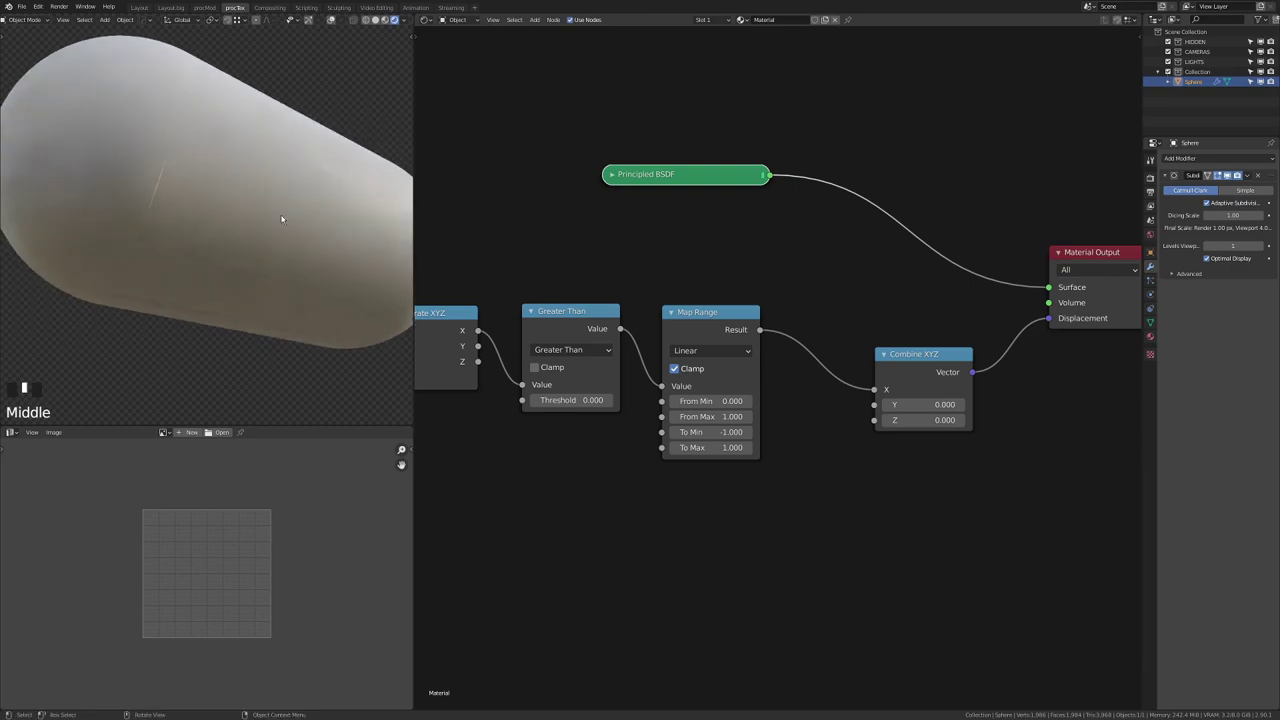
# Step: Connect the Map Range Result to the Y input of the Combine XYZ node as well
pyautogui.moveTo(760, 329); pyautogui.dragTo(875, 404)
pyautogui.moveTo(230, 250)
pyautogui.mouseDown(button='middle')
pyautogui.moveTo(178, 284)
pyautogui.moveTo(232, 273)
pyautogui.mouseUp(button='middle')
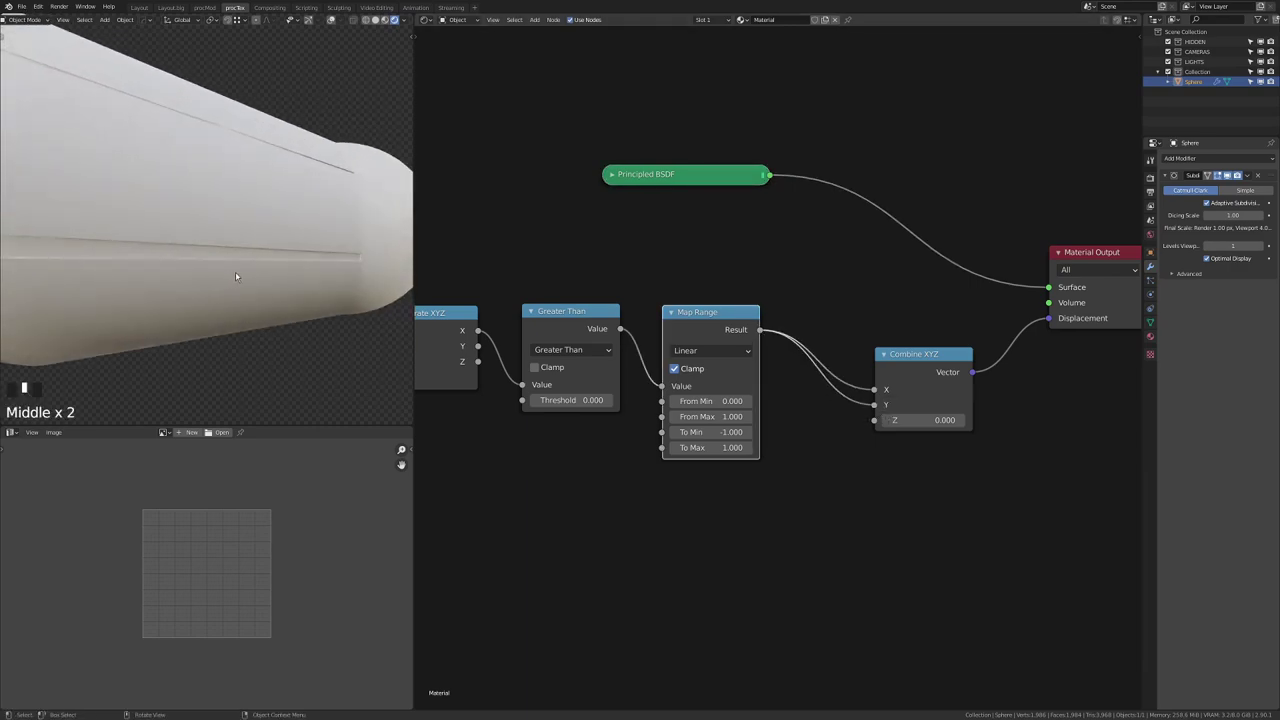
pyautogui.scroll(-1, 334, 257)
# Step: Add a Wireframe node with size 0.001 and preview its Fac output on the displaced sphere
pyautogui.moveTo(848, 420); pyautogui.dragTo(795, 423, button='middle')
pyautogui.moveTo(885, 492); pyautogui.dragTo(857, 440, button='middle')
pyautogui.hotkey('shift', 'a')
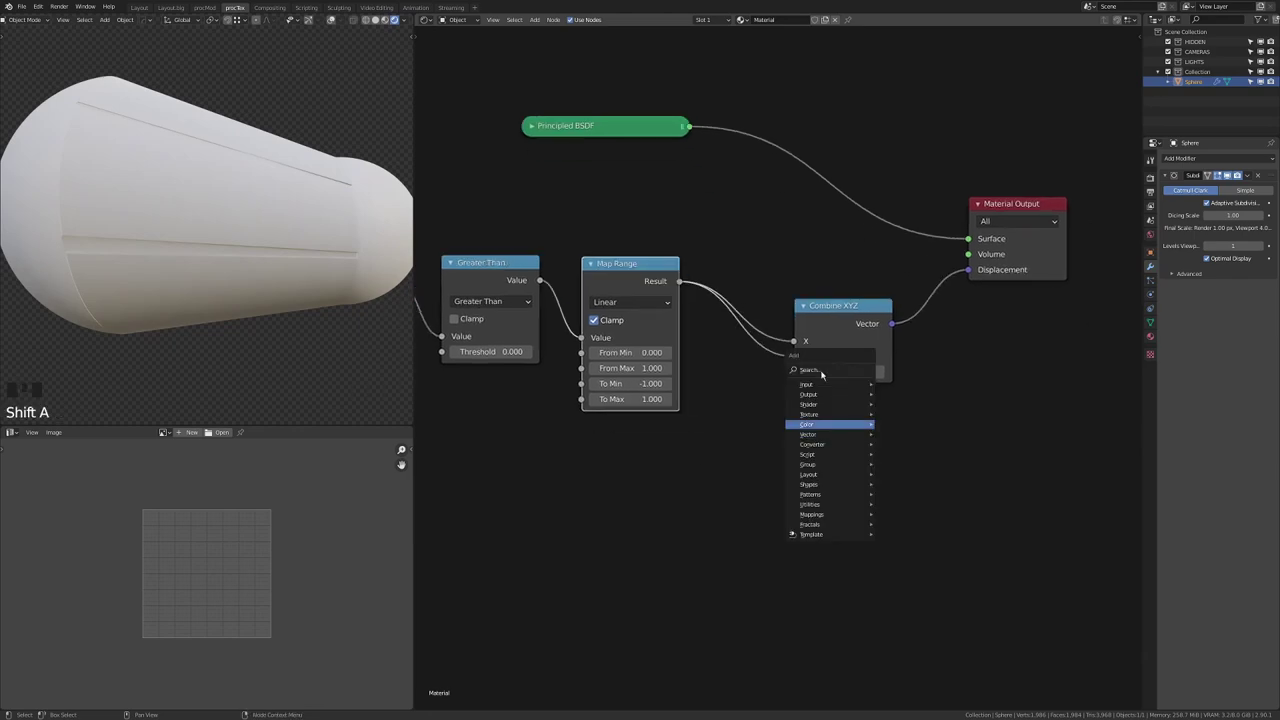
pyautogui.moveTo(810, 384)
pyautogui.click(905, 600)
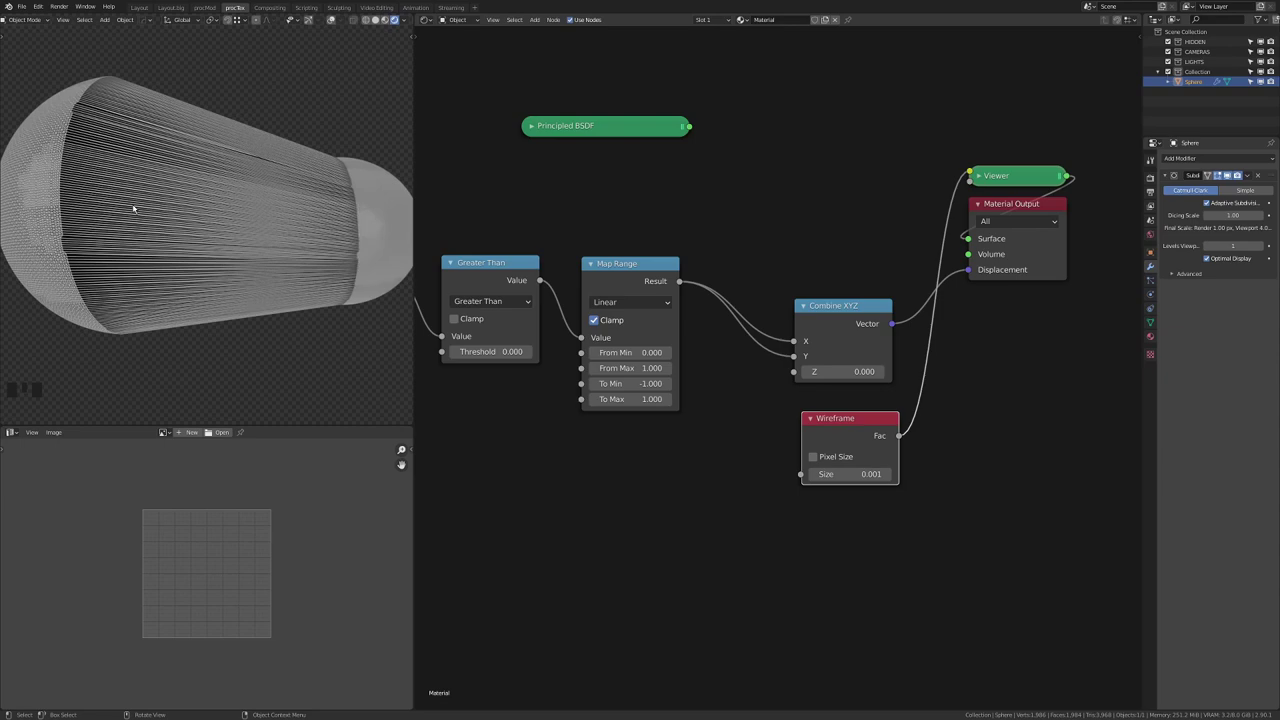
pyautogui.scroll(2, 525, 222)
pyautogui.moveTo(525, 222); pyautogui.dragTo(730, 256, button='middle')
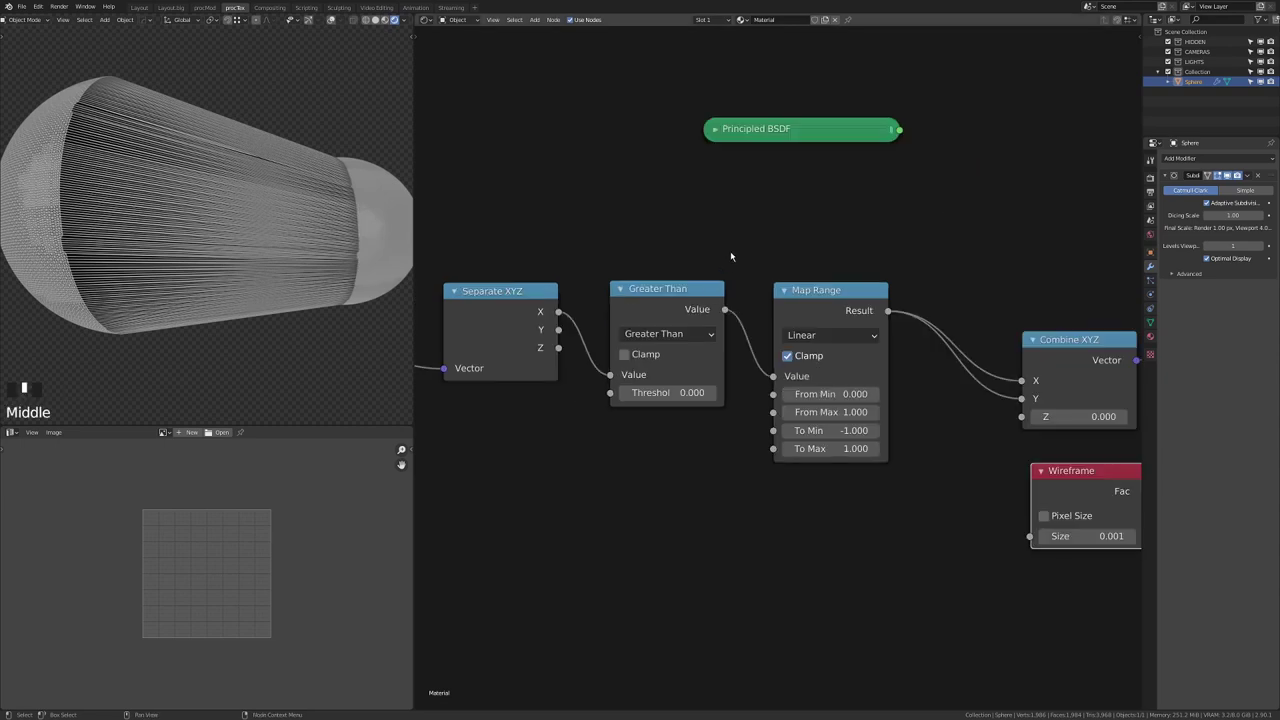
pyautogui.moveTo(578, 218); pyautogui.dragTo(760, 463)
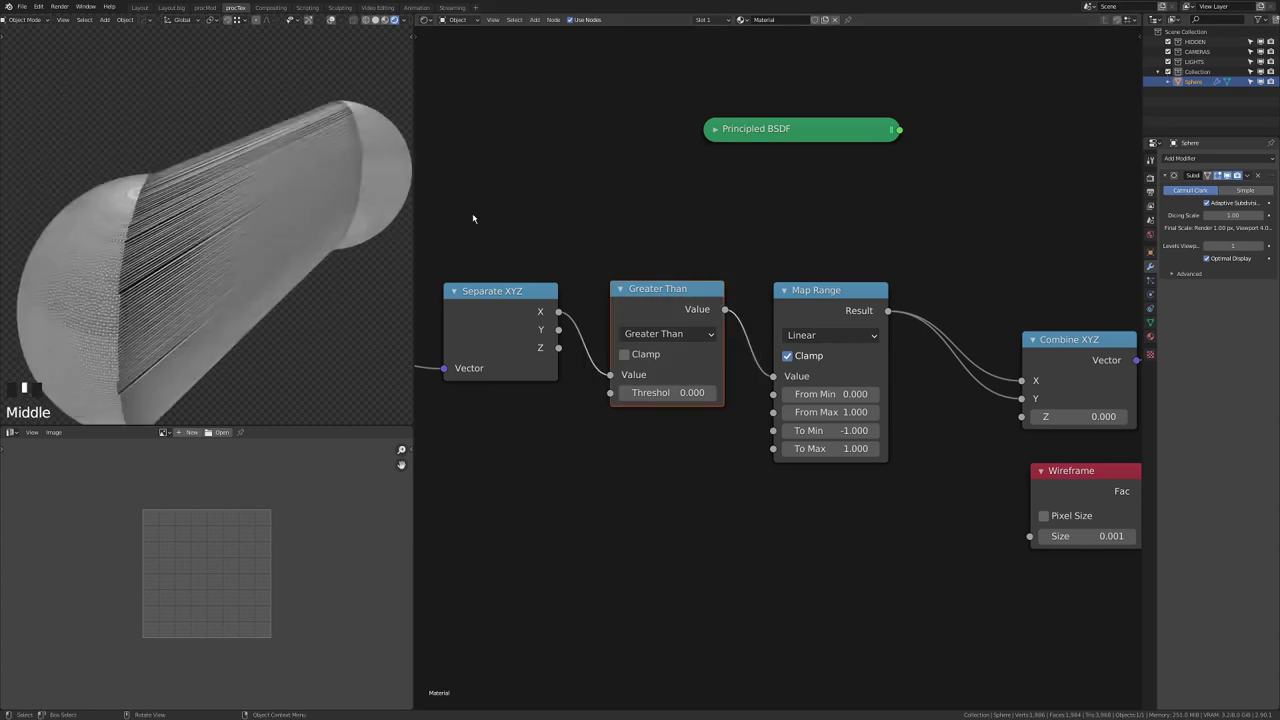
# Step: Preview the Principled BSDF again and take out the Greater Than node so Separate XYZ's X feeds Map Range directly
pyautogui.moveTo(866, 149); pyautogui.dragTo(787, 148, button='middle')
pyautogui.keyDown('ctrl'); pyautogui.keyDown('shift'); pyautogui.click(732, 134); pyautogui.keyUp('shift'); pyautogui.keyUp('ctrl')
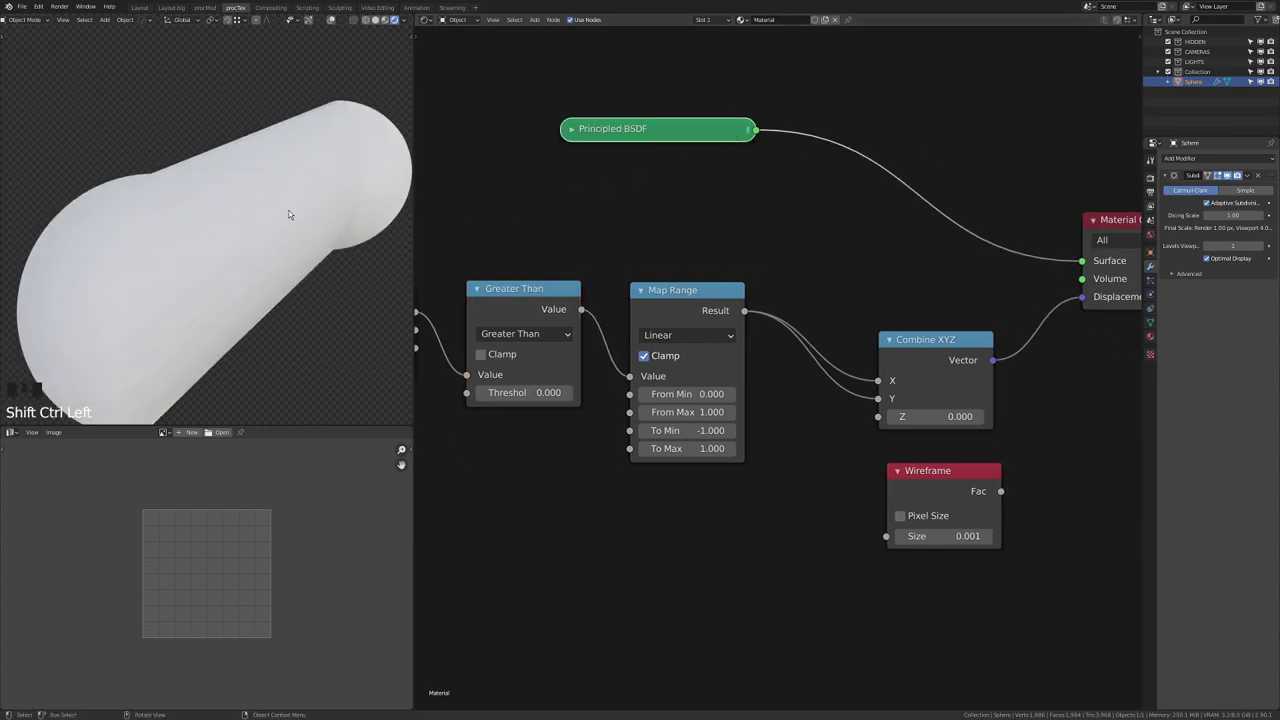
pyautogui.moveTo(297, 211); pyautogui.dragTo(250, 220, button='middle')
pyautogui.moveTo(704, 255); pyautogui.dragTo(809, 238, button='middle')
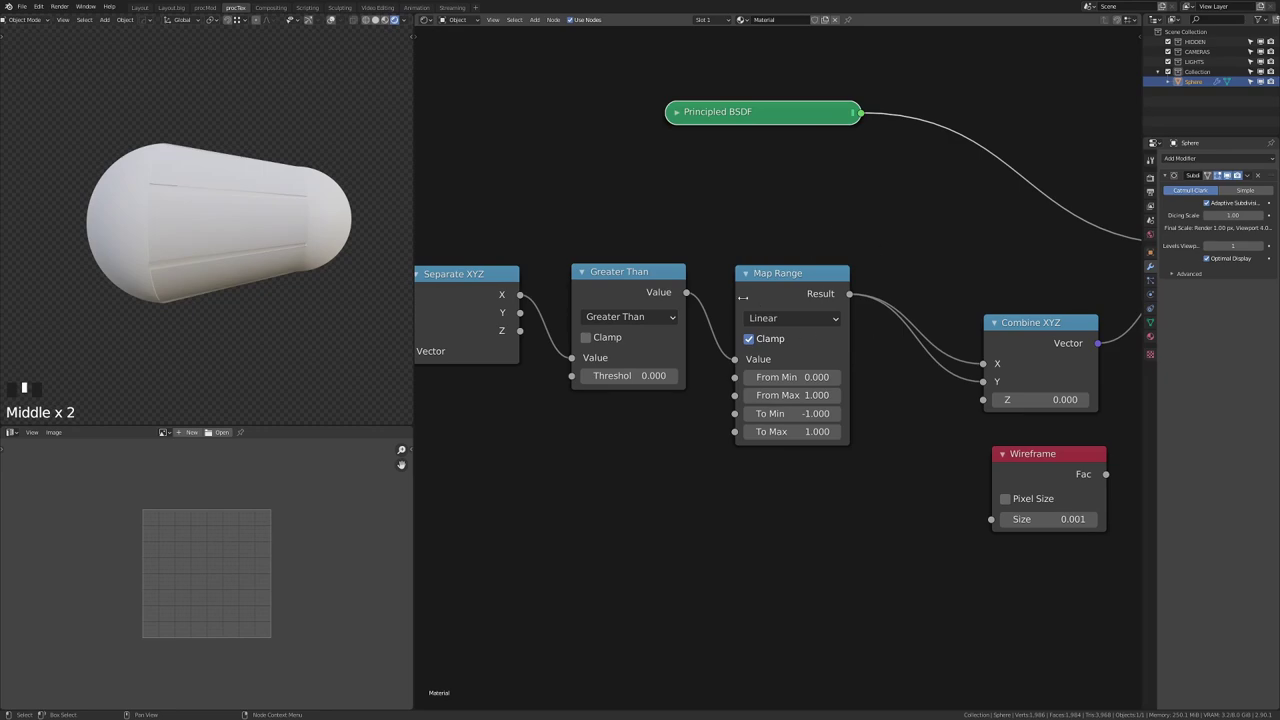
pyautogui.click(654, 285)
pyautogui.keyDown('alt'); pyautogui.moveTo(654, 285); pyautogui.dragTo(654, 405); pyautogui.keyUp('alt')
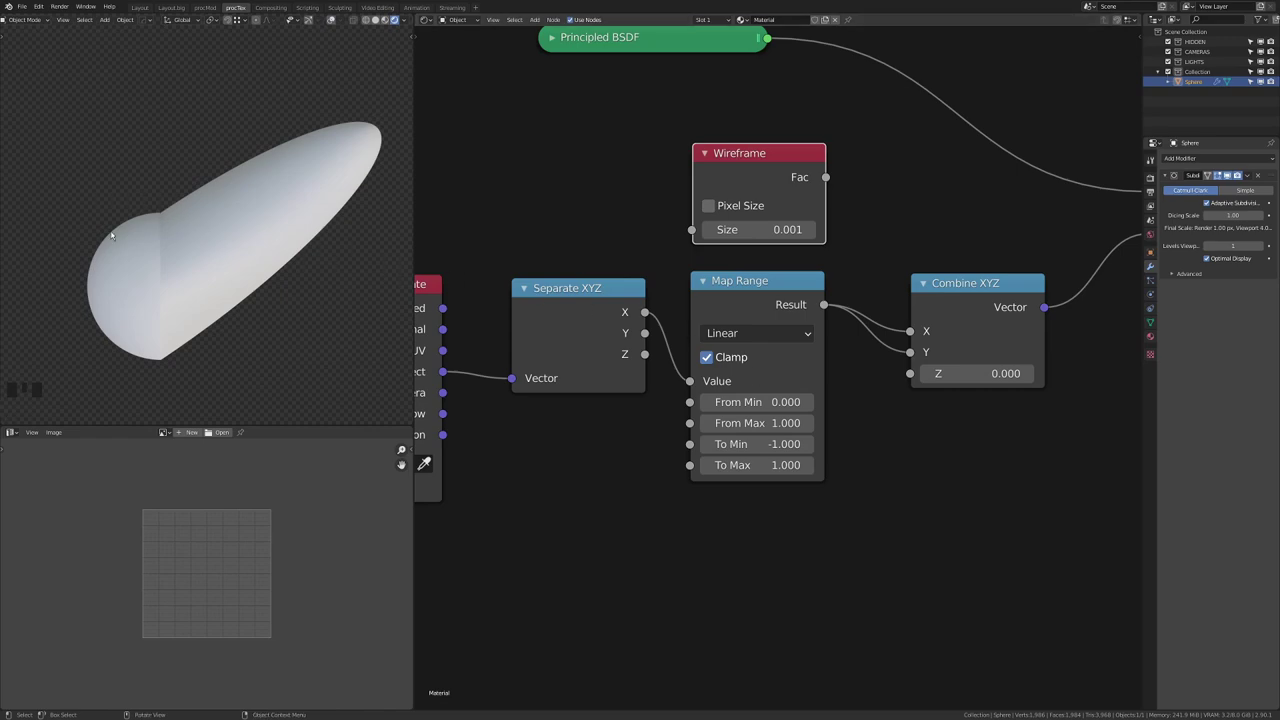
# Step: Set the Map Range node's From Min to -0.1 and From Max to 0.1
pyautogui.click(706, 402)
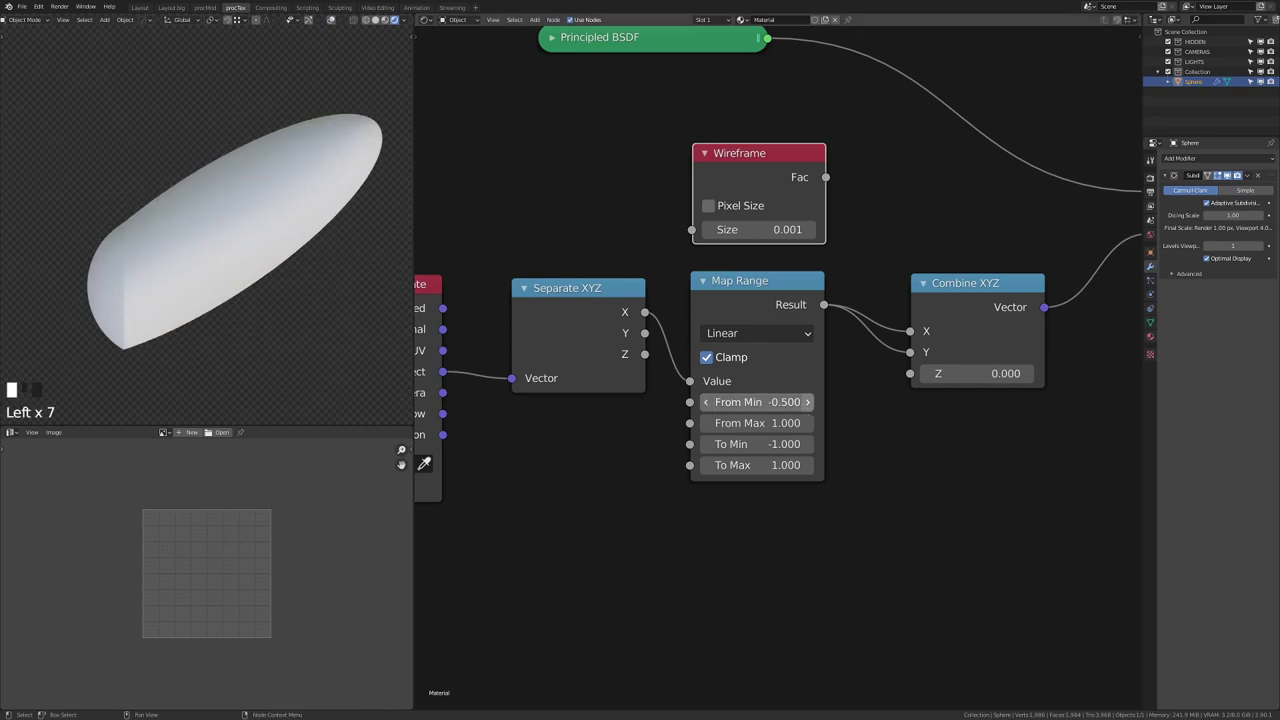
pyautogui.click(807, 403)
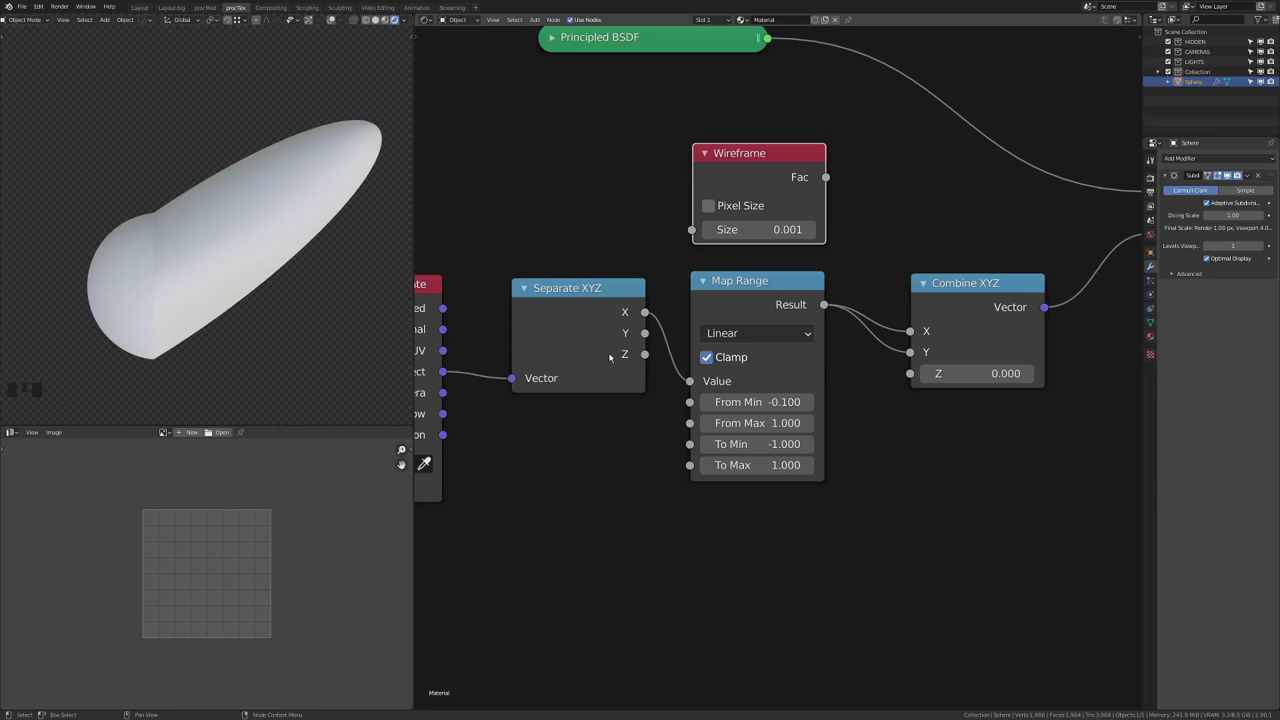
pyautogui.click(883, 454)
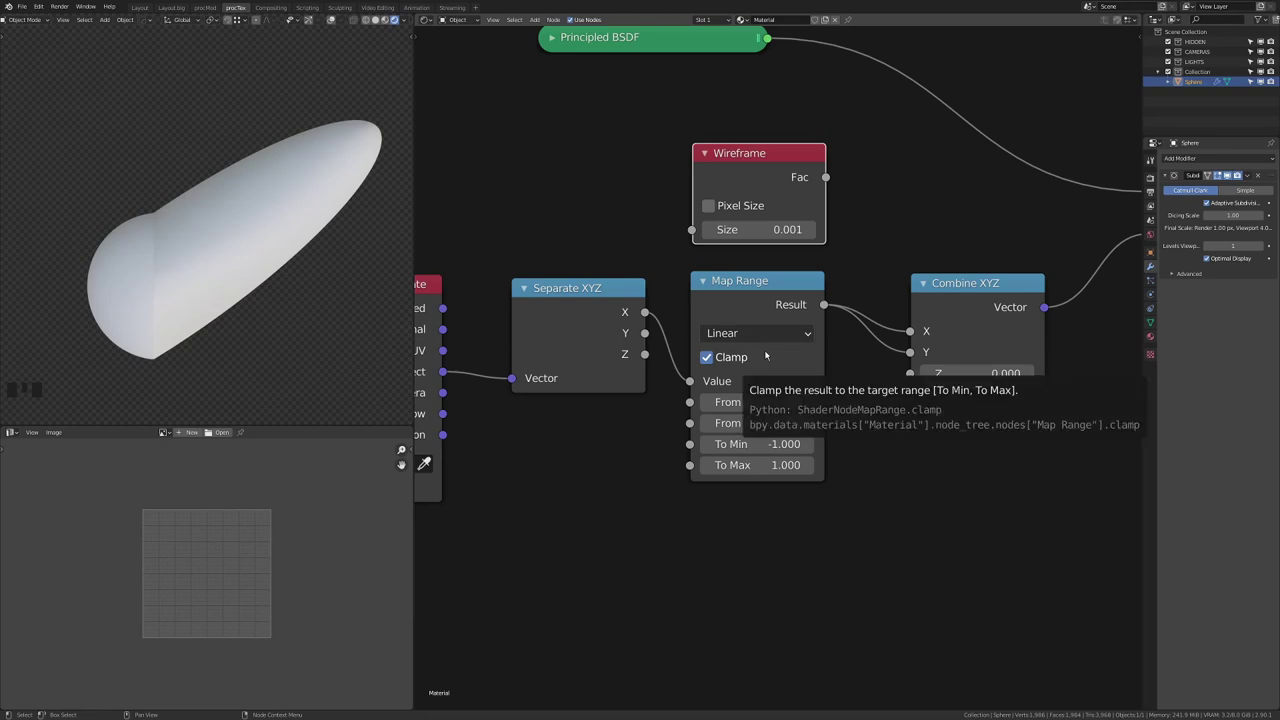
pyautogui.click(768, 423)
pyautogui.write('.1')
pyautogui.press('Return')
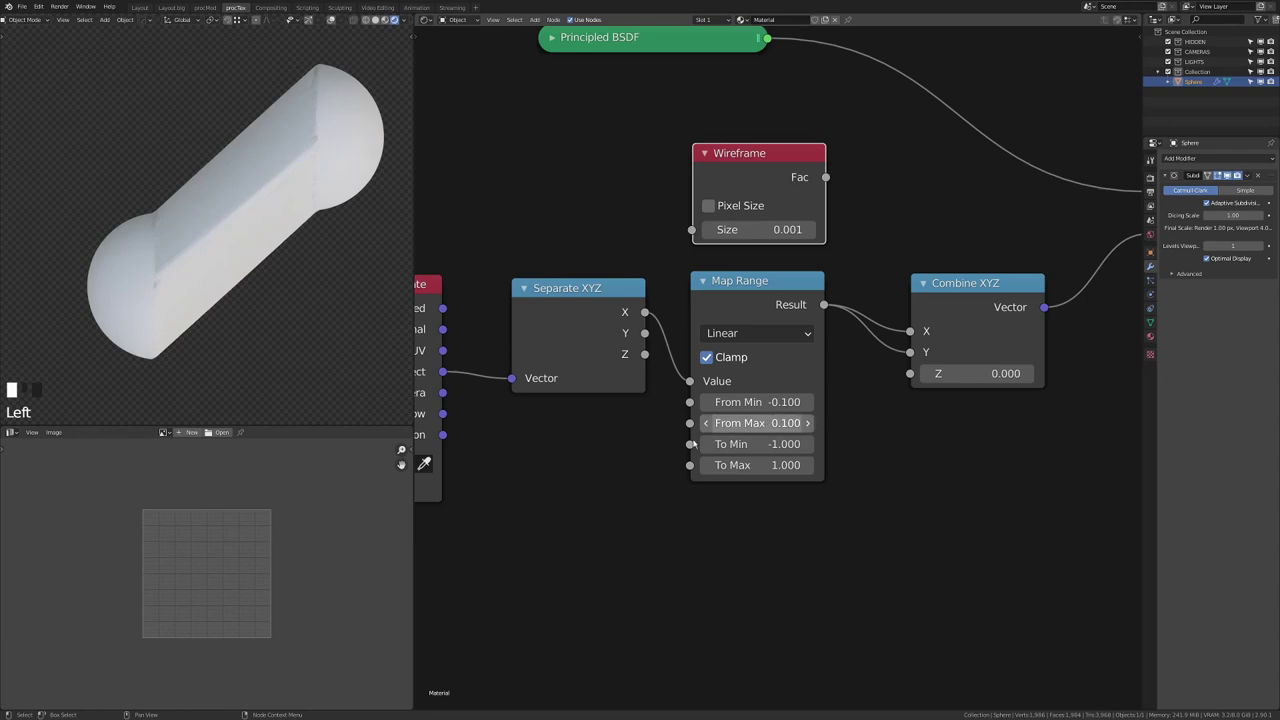
# Step: Preview the Wireframe output and examine the mesh along the stretched section from several angles
pyautogui.scroll(4, 214, 291)
pyautogui.keyDown('ctrl'); pyautogui.keyDown('shift'); pyautogui.click(751, 161); pyautogui.keyUp('shift'); pyautogui.keyUp('ctrl')
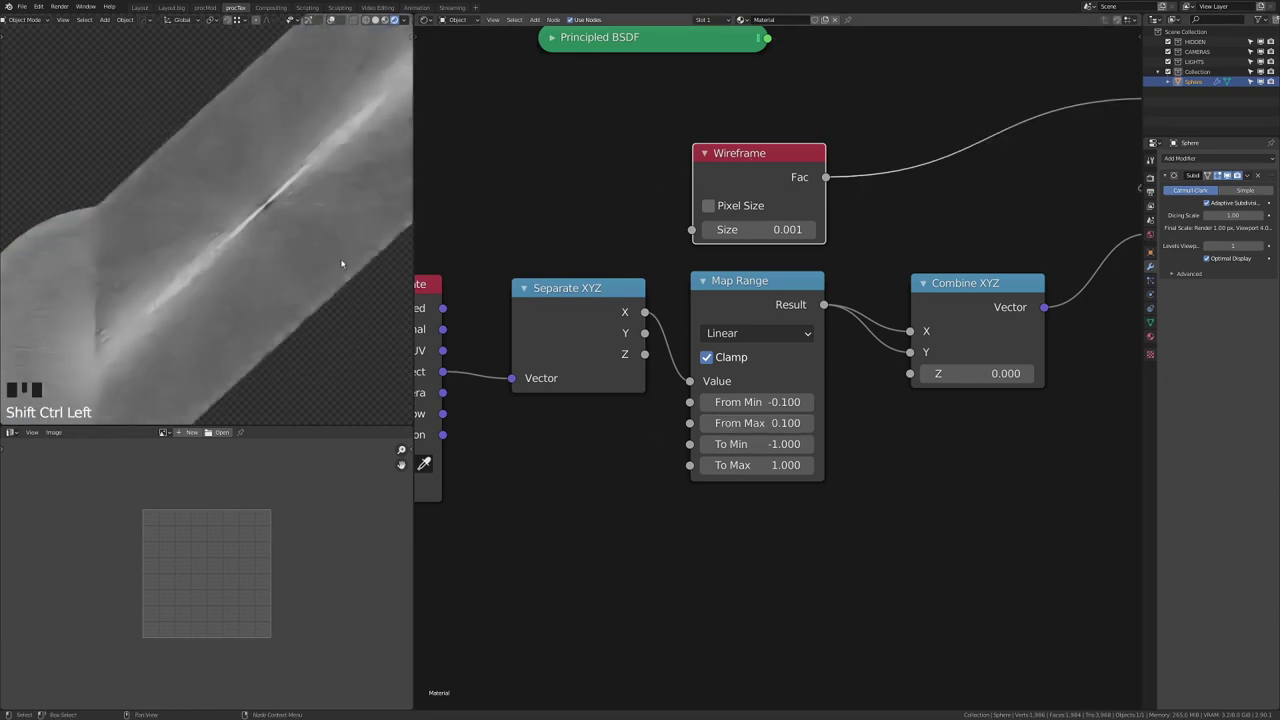
pyautogui.moveTo(340, 263)
pyautogui.mouseDown(button='middle')
pyautogui.moveTo(245, 236)
pyautogui.moveTo(248, 209)
pyautogui.moveTo(230, 184)
pyautogui.mouseUp(button='middle')
pyautogui.scroll(1, 230, 184)
pyautogui.scroll(-5, 157, 222)
pyautogui.moveTo(157, 222); pyautogui.dragTo(334, 197, button='middle')
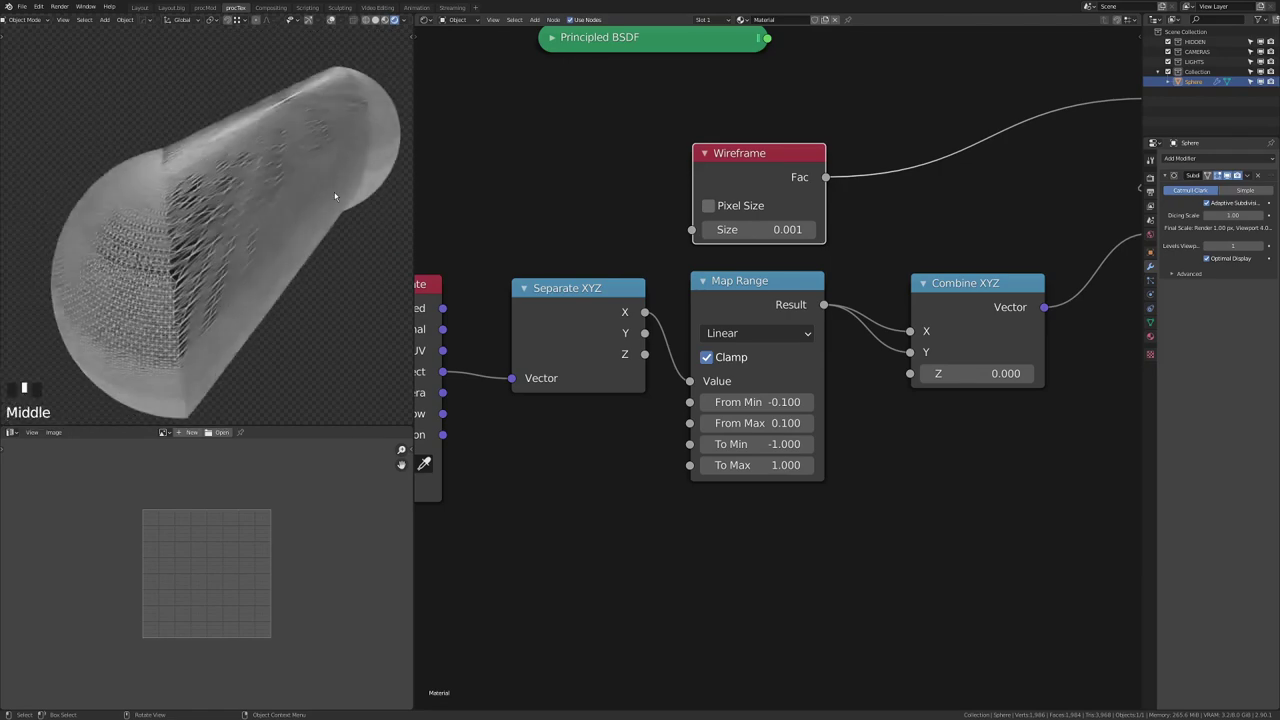
# Step: Switch the preview back to the Principled BSDF and inspect the edges where the sphere halves meet the stretched section
pyautogui.keyDown('ctrl'); pyautogui.keyDown('shift'); pyautogui.click(600, 38); pyautogui.keyUp('shift'); pyautogui.keyUp('ctrl')
pyautogui.moveTo(265, 175)
pyautogui.mouseDown(button='middle')
pyautogui.moveTo(255, 247)
pyautogui.moveTo(188, 220)
pyautogui.mouseUp(button='middle')
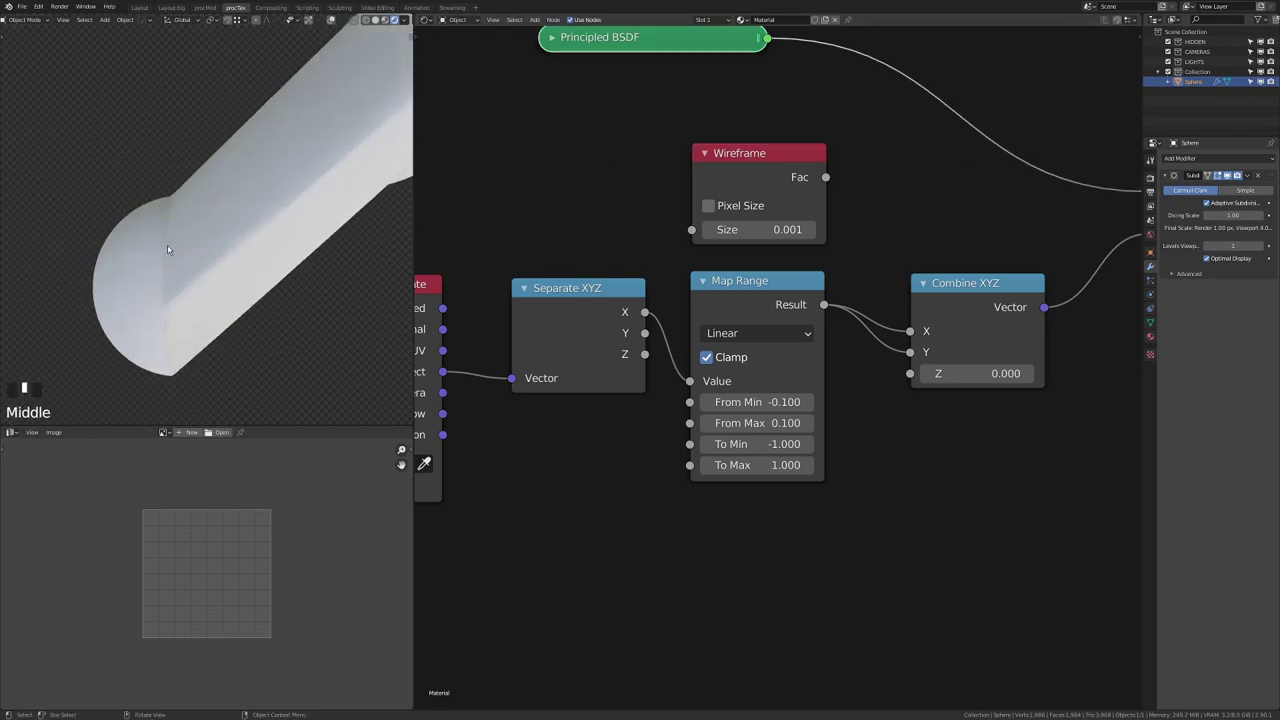
pyautogui.moveTo(167, 316); pyautogui.dragTo(277, 263, button='middle')
pyautogui.scroll(-1, 300, 210)
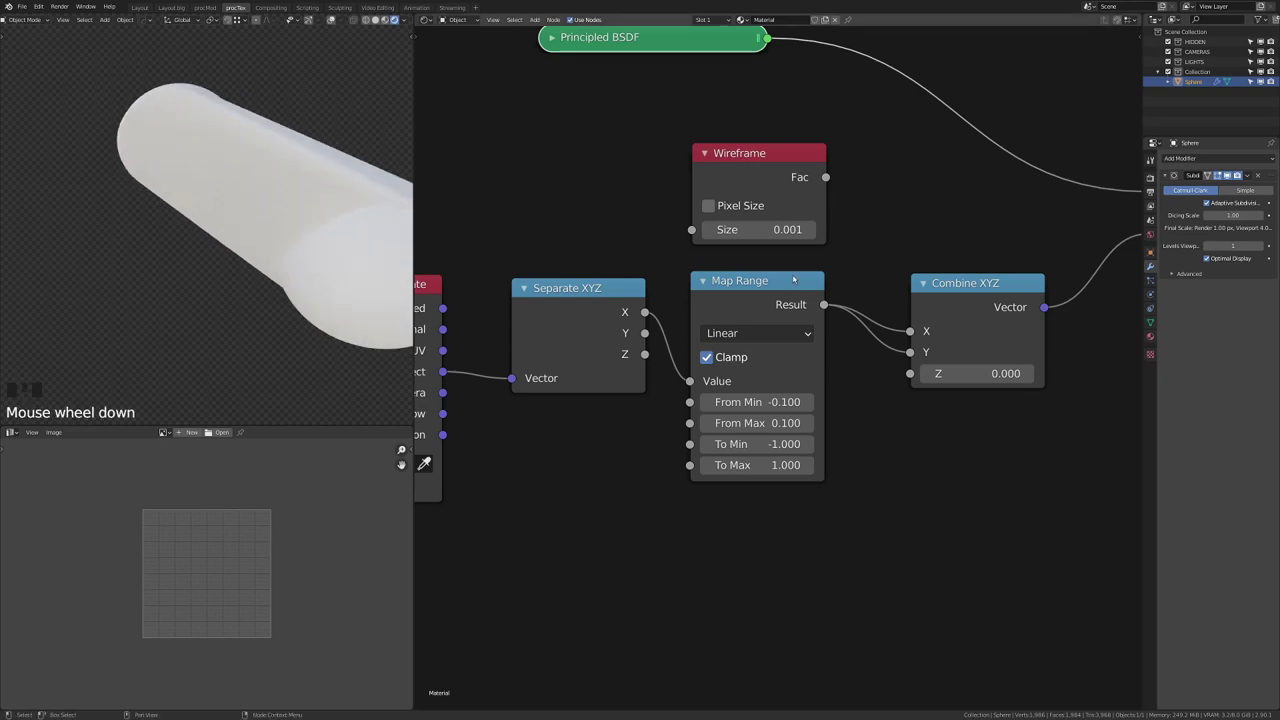
pyautogui.moveTo(311, 201); pyautogui.dragTo(397, 177, button='middle')
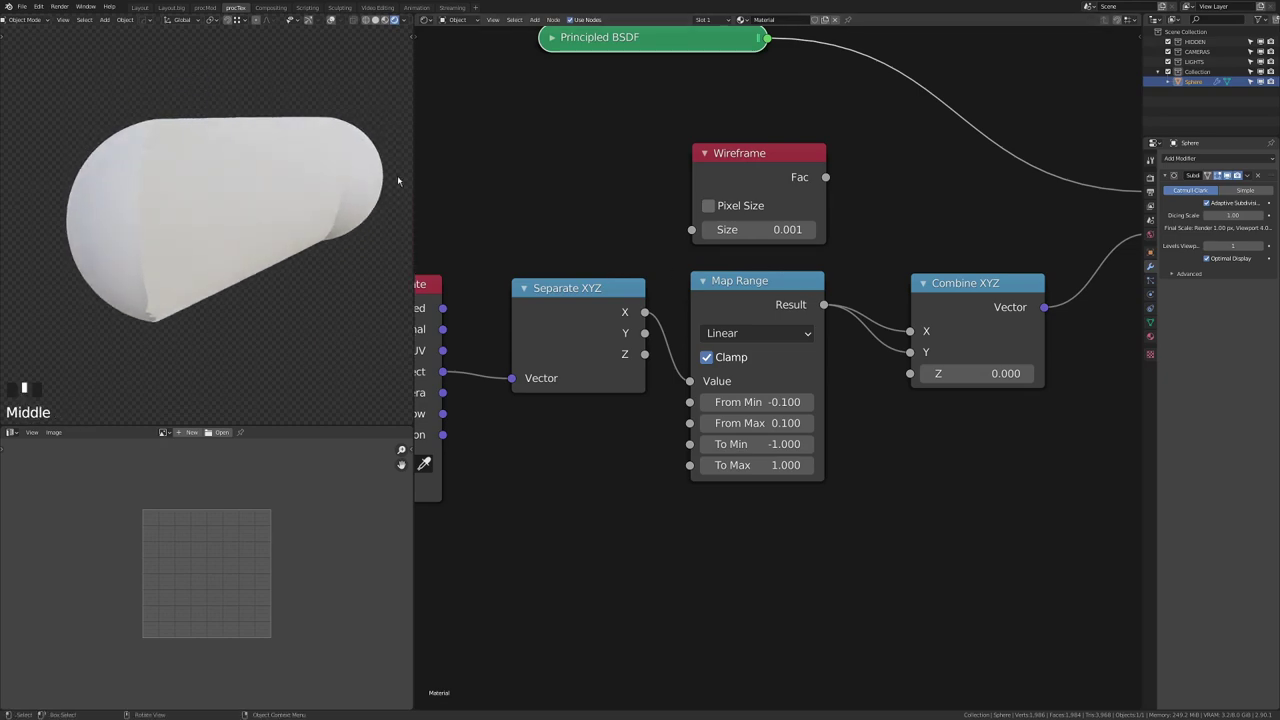
# Step: Try Smooth Step interpolation on the Map Range node, settling on Smoother Step
pyautogui.click(730, 335)
pyautogui.click(739, 397)
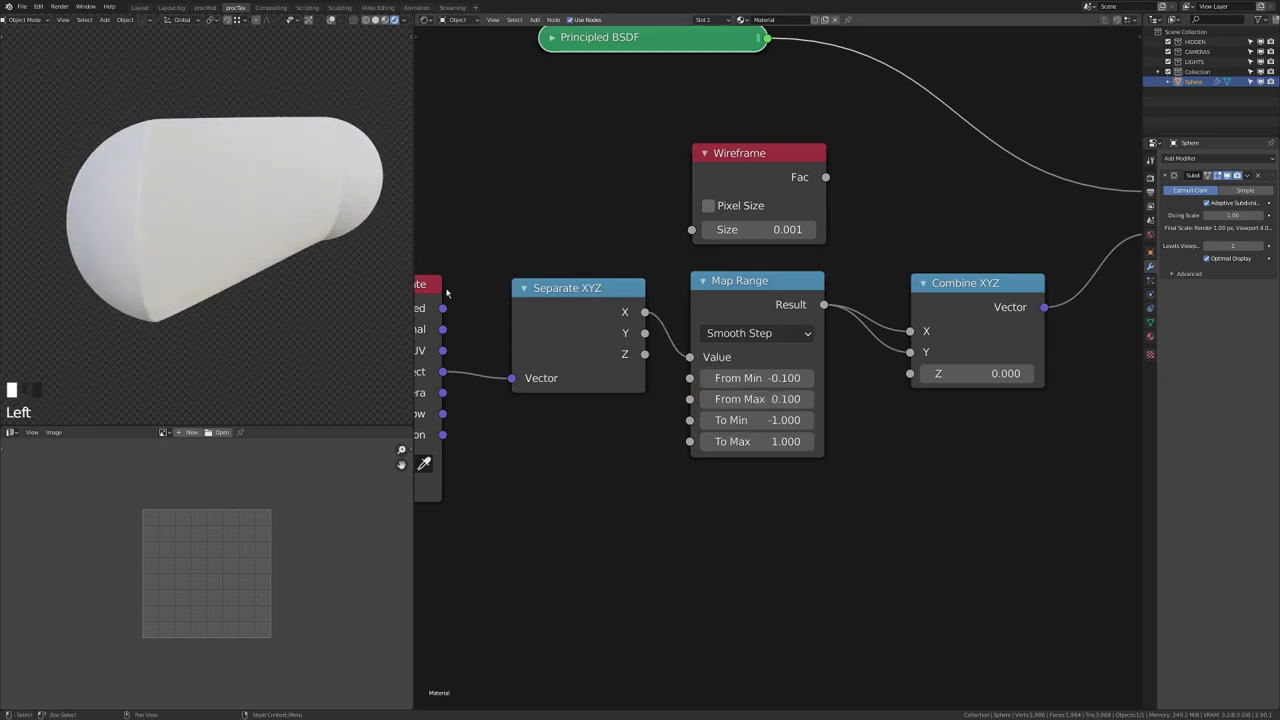
pyautogui.moveTo(230, 270); pyautogui.dragTo(175, 263, button='middle')
pyautogui.scroll(2, 145, 277)
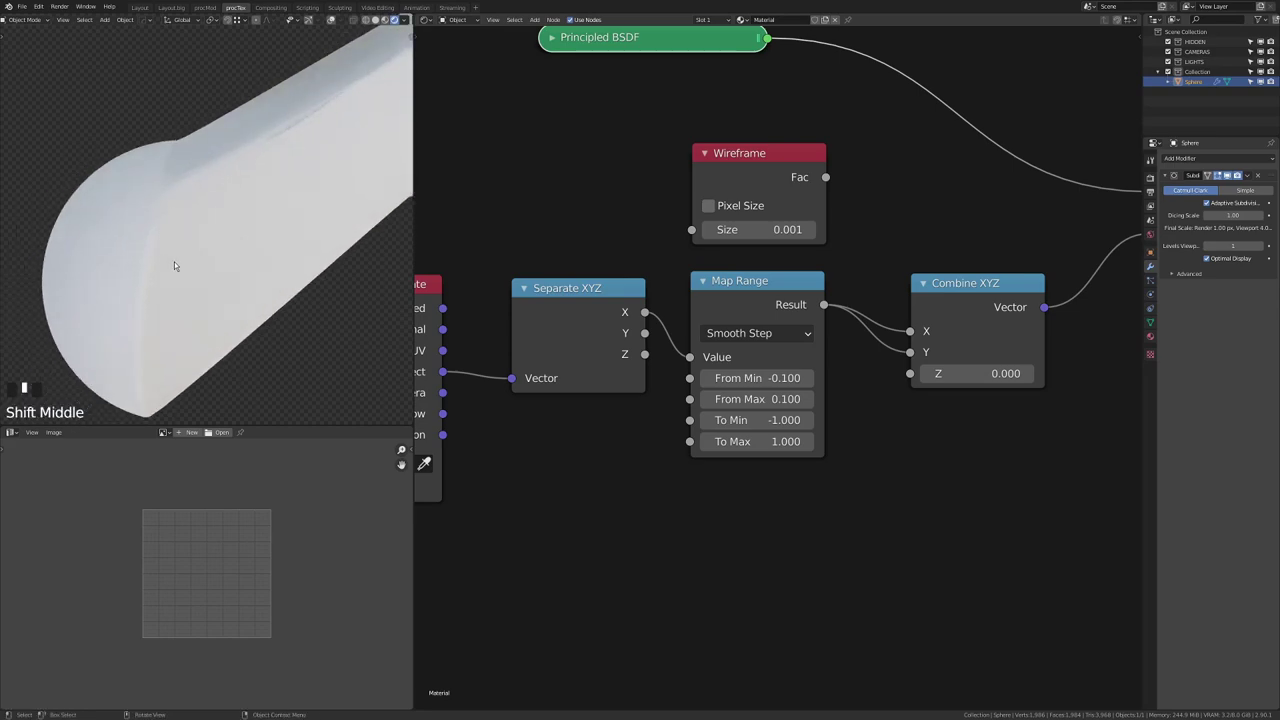
pyautogui.click(750, 333)
pyautogui.click(745, 418)
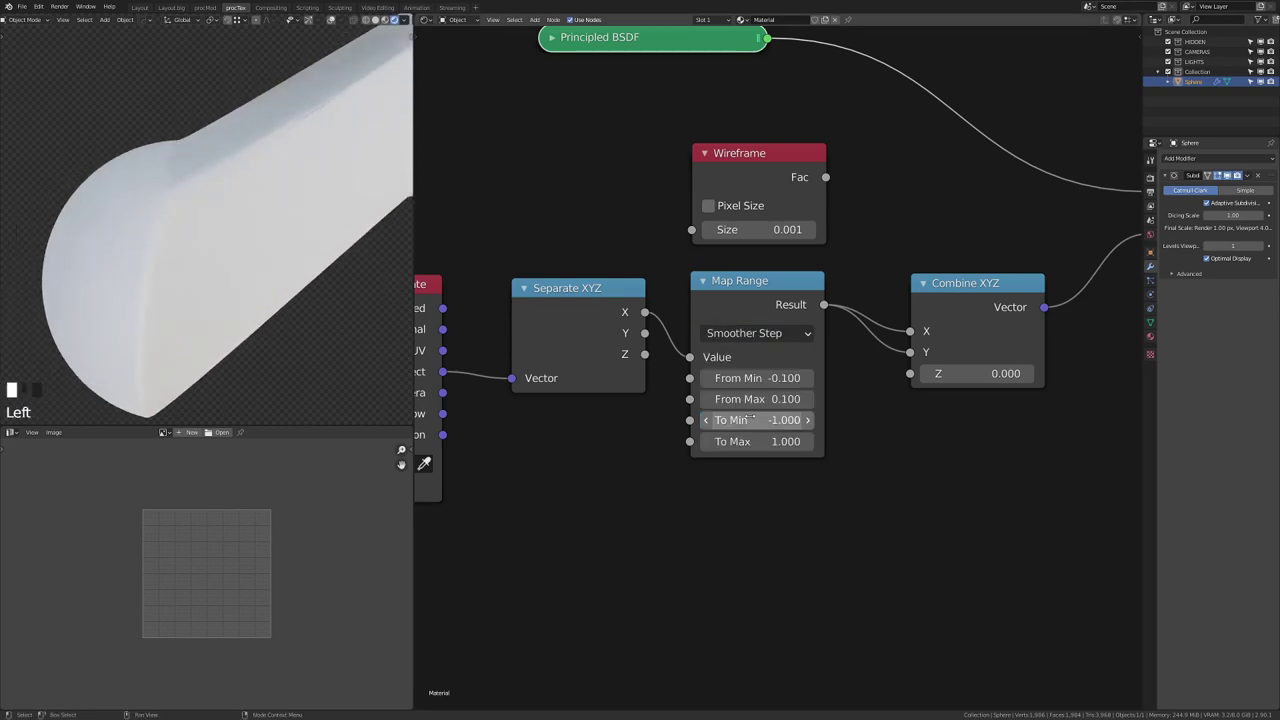
# Step: Trace the rounded corner between the sphere half and the stretched section with an annotation stroke in top view, and erase it
pyautogui.scroll(-2, 255, 237)
pyautogui.moveTo(255, 237)
pyautogui.keyDown('shift'); pyautogui.mouseDown(button='middle')
pyautogui.moveTo(270, 195)
pyautogui.moveTo(237, 192)
pyautogui.moveTo(147, 124)
pyautogui.mouseUp(button='middle'); pyautogui.keyUp('shift')
pyautogui.scroll(5, 272, 190)
pyautogui.scroll(8, 237, 194)
pyautogui.press('d')
pyautogui.moveTo(309, 91); pyautogui.dragTo(283, 83)
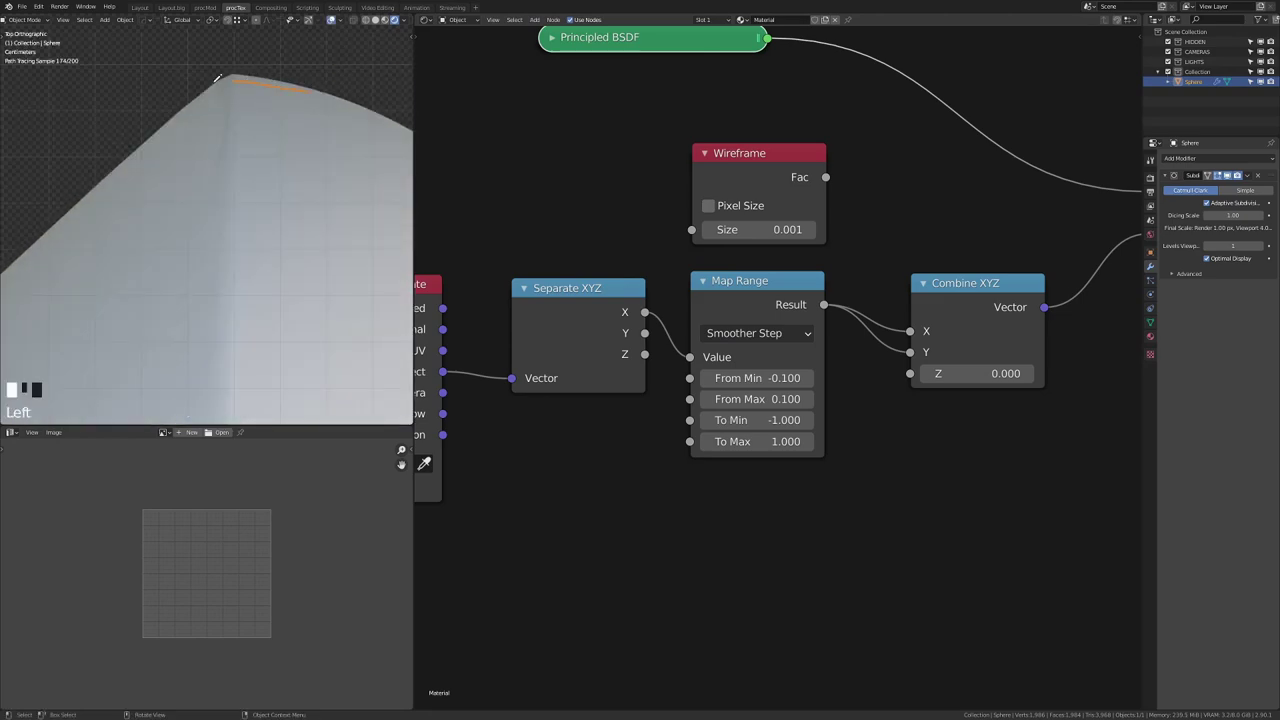
pyautogui.rightClick(320, 77)
# Step: Compare Linear interpolation on the Map Range node against Smoother Step, ending on Smoother Step
pyautogui.click(783, 338)
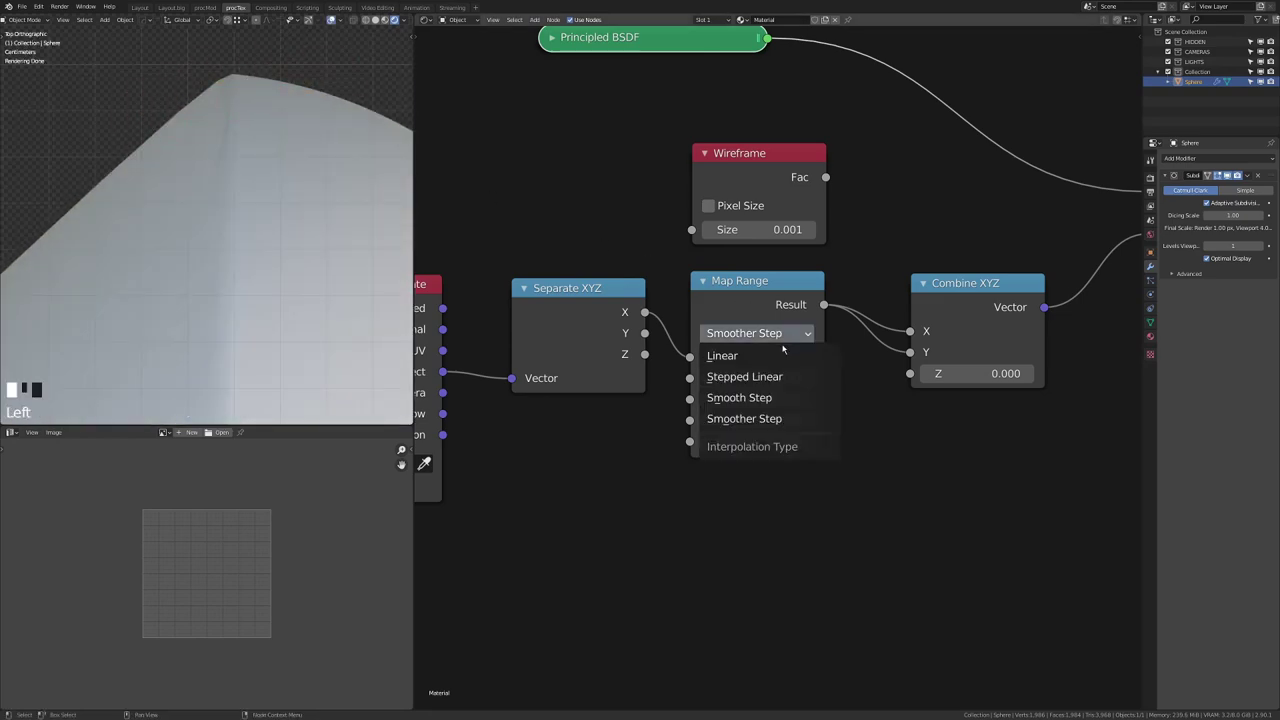
pyautogui.click(781, 355)
pyautogui.click(751, 336)
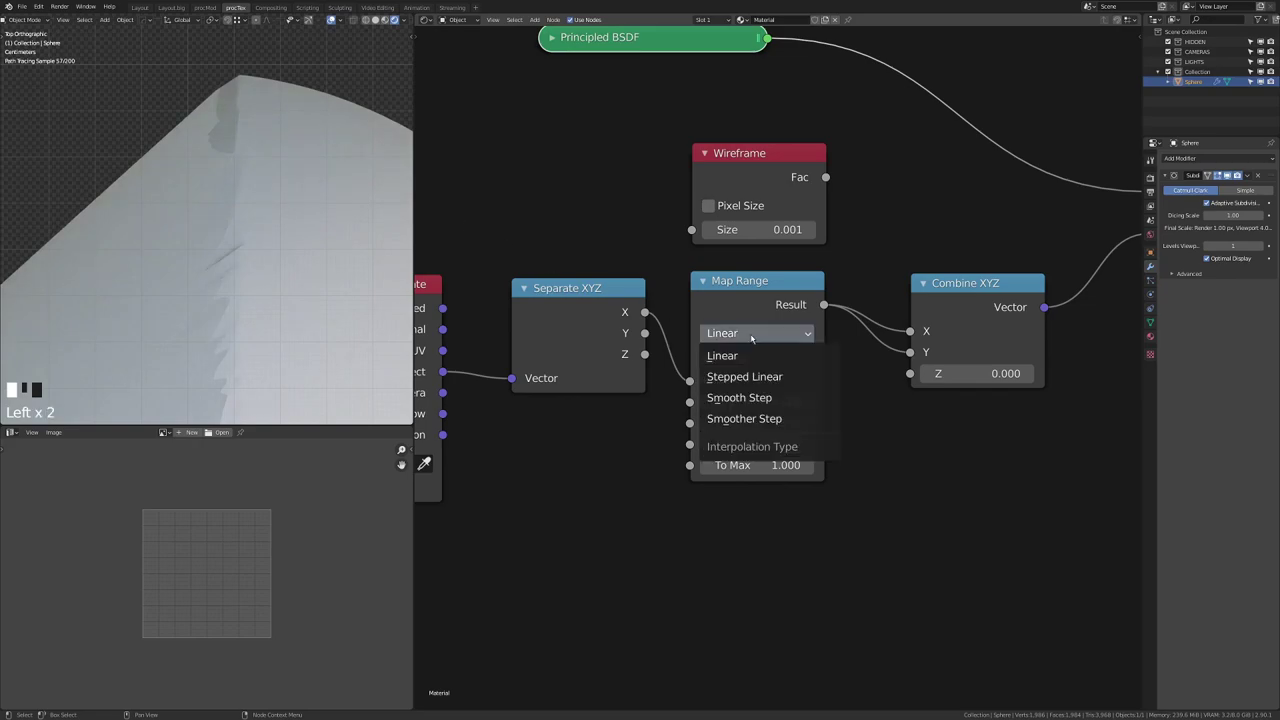
pyautogui.click(744, 418)
# Step: Widen the Map Range node's input range by setting From Min to -0.2 and From Max to 0.2
pyautogui.keyDown('shift'); pyautogui.moveTo(150, 200); pyautogui.dragTo(366, 243, button='middle'); pyautogui.keyUp('shift')
pyautogui.click(706, 378)
pyautogui.click(807, 399)
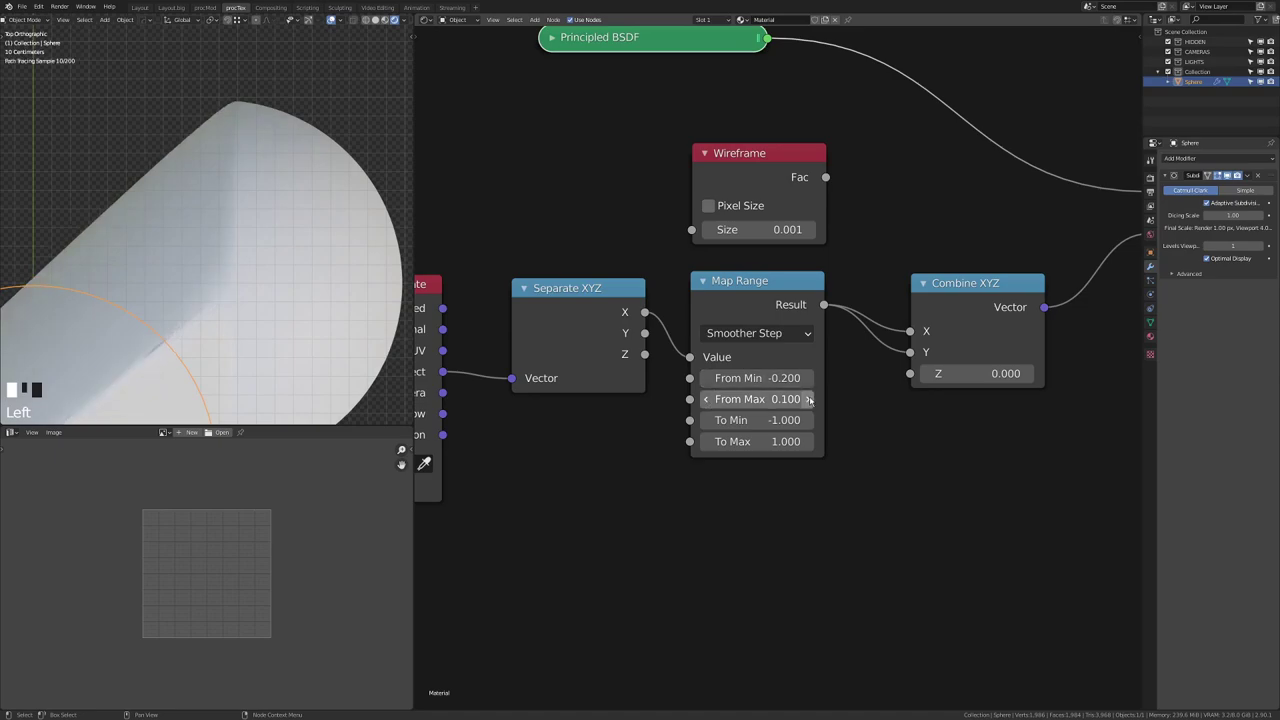
pyautogui.scroll(-2, 189, 248)
pyautogui.keyDown('shift'); pyautogui.moveTo(189, 248); pyautogui.dragTo(332, 107, button='middle'); pyautogui.keyUp('shift')
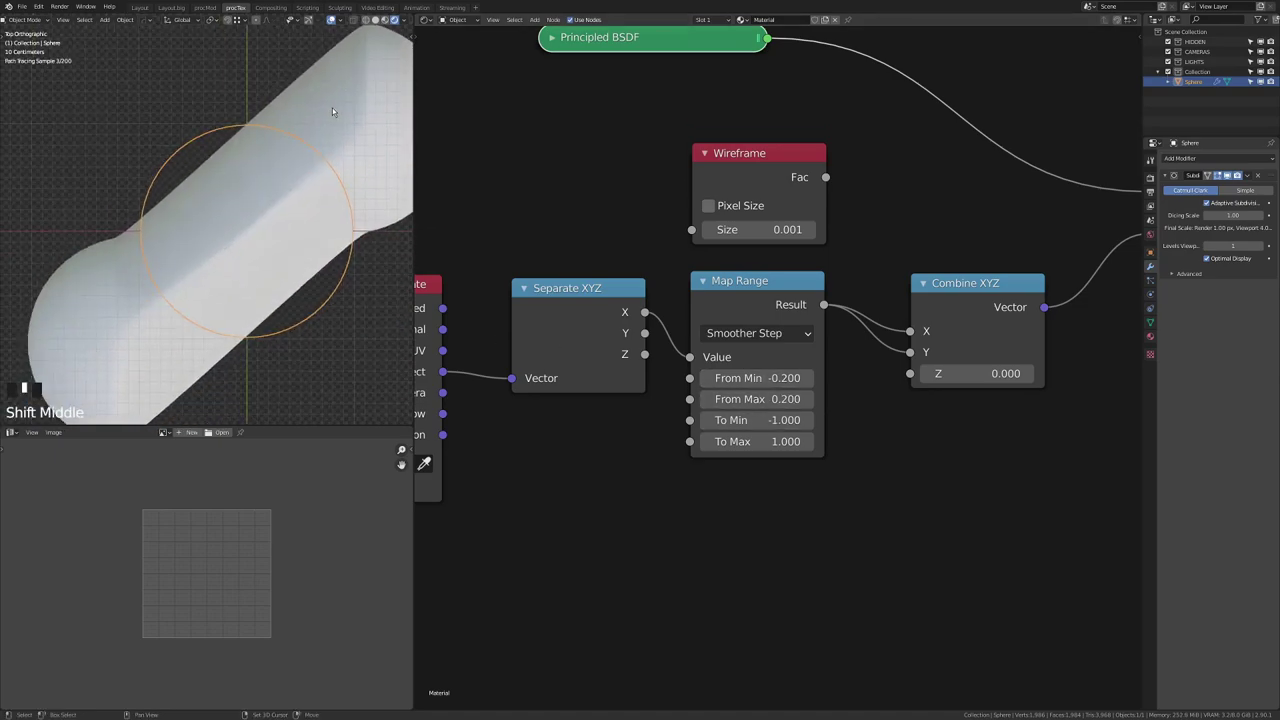
# Step: Preview the Wireframe output and inspect the mesh density from the rounded end into the widened transition
pyautogui.keyDown('ctrl'); pyautogui.keyDown('shift'); pyautogui.click(760, 190); pyautogui.keyUp('shift'); pyautogui.keyUp('ctrl')
pyautogui.moveTo(315, 256); pyautogui.dragTo(314, 163, button='middle')
pyautogui.scroll(2, 280, 191)
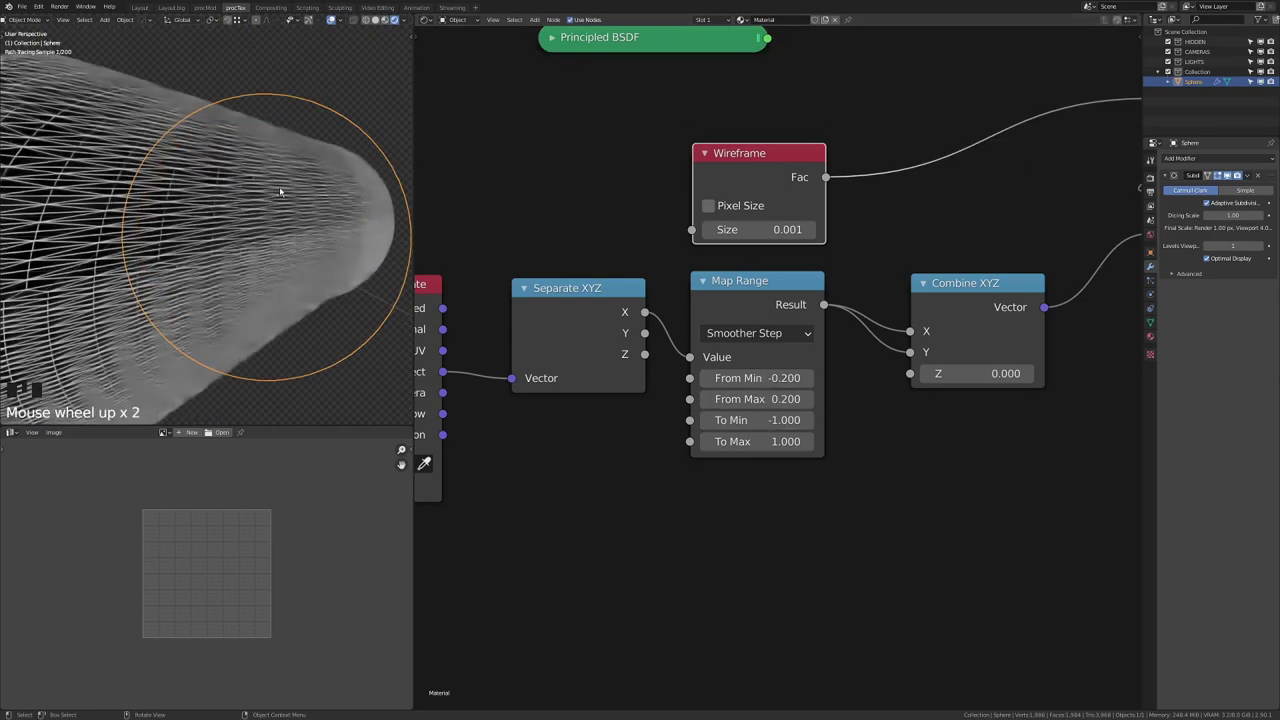
pyautogui.scroll(1, 271, 191)
pyautogui.scroll(-1, 228, 174)
pyautogui.moveTo(228, 174); pyautogui.dragTo(286, 149, button='middle')
pyautogui.scroll(2, 160, 206)
pyautogui.keyDown('shift'); pyautogui.moveTo(160, 206); pyautogui.dragTo(205, 204, button='middle'); pyautogui.keyUp('shift')
pyautogui.moveTo(326, 158)
pyautogui.mouseDown()
pyautogui.moveTo(200, 275)
pyautogui.moveTo(105, 220)
pyautogui.mouseUp()
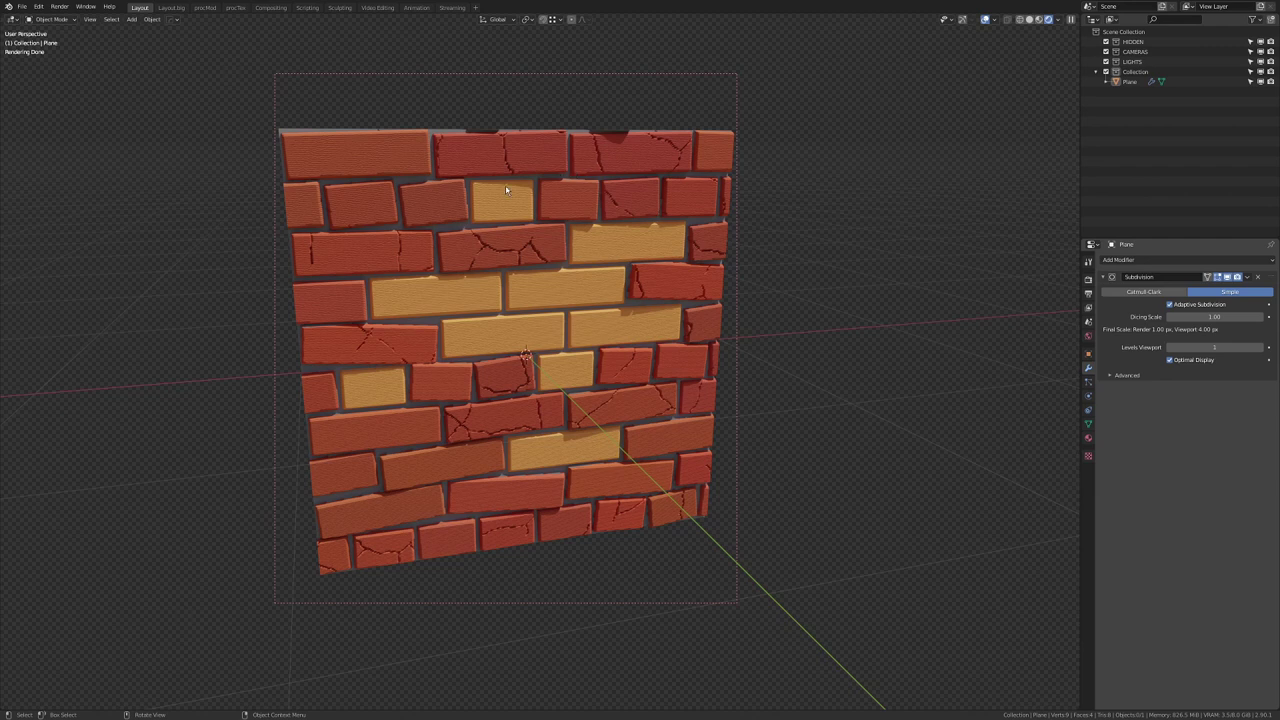
# Step: Delete the brick wall plane and add a UV sphere in its place
pyautogui.scroll(-5, 587, 266)
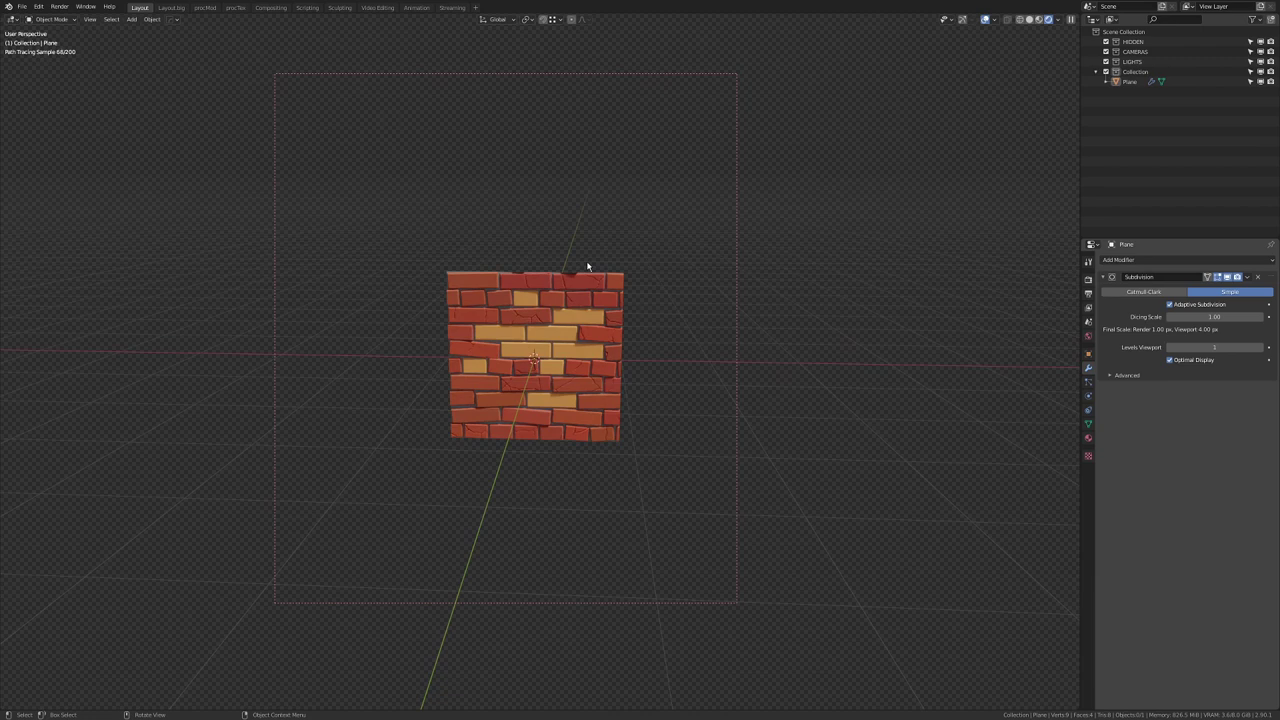
pyautogui.click(603, 363)
pyautogui.press('x')
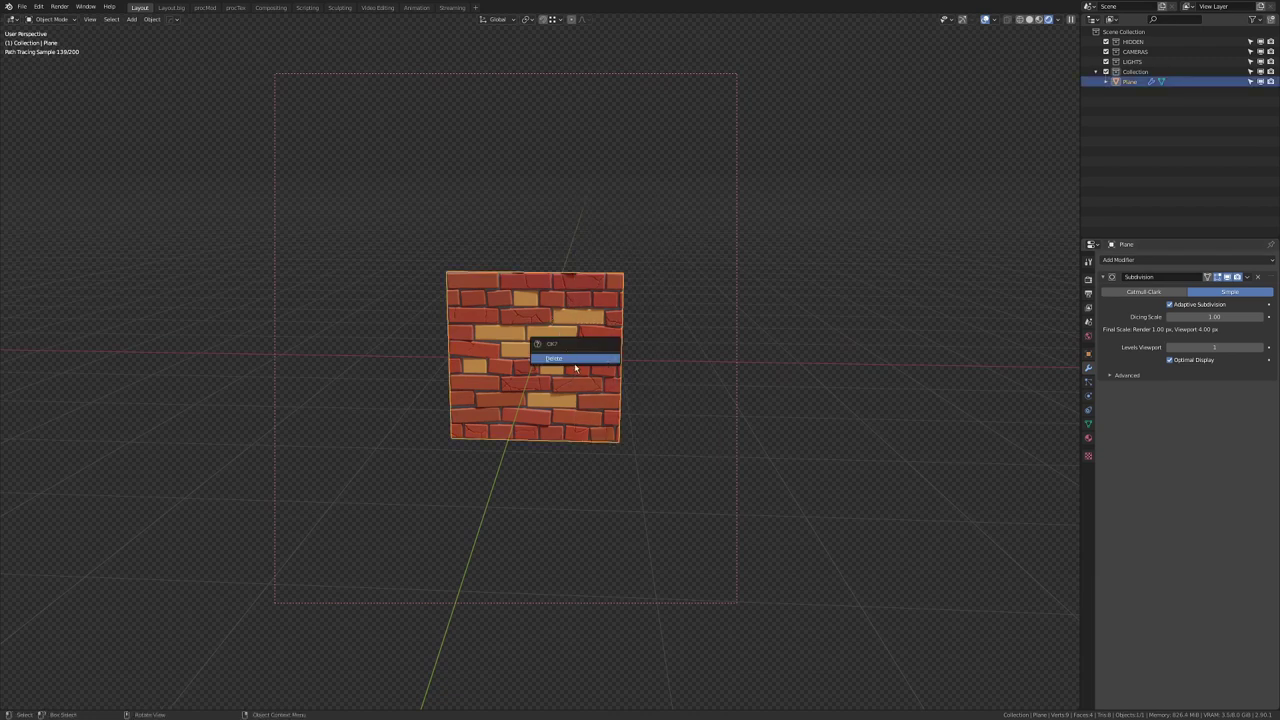
pyautogui.click(575, 362)
pyautogui.hotkey('shift', 'a')
pyautogui.moveTo(523, 310)
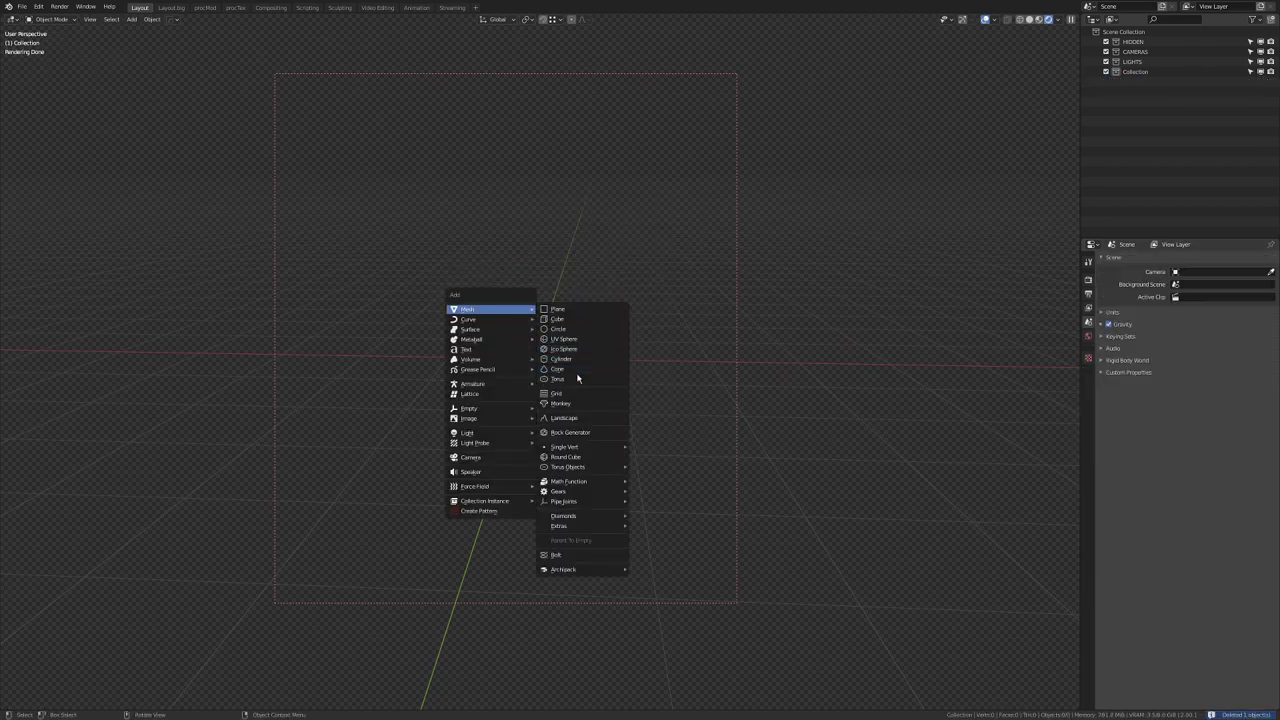
pyautogui.click(575, 339)
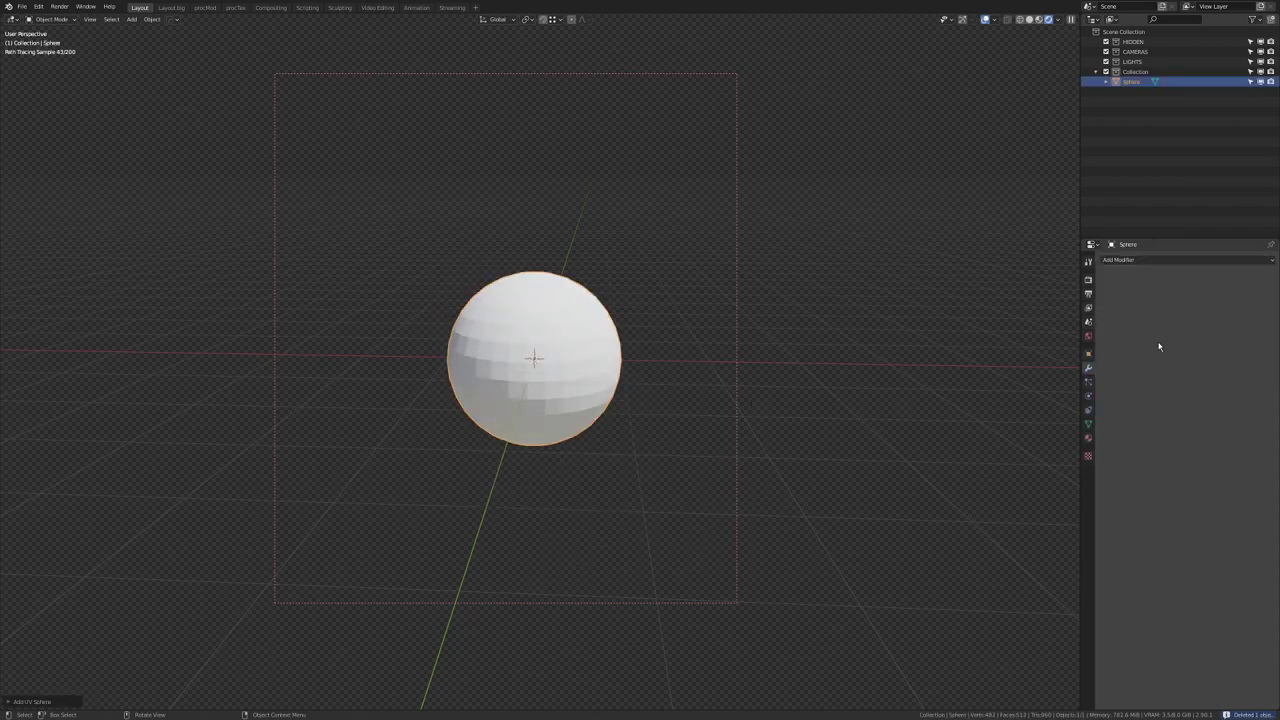
# Step: Add a Subdivision Surface modifier to the sphere and enable Adaptive Subdivision
pyautogui.click(1150, 259)
pyautogui.click(1068, 424)
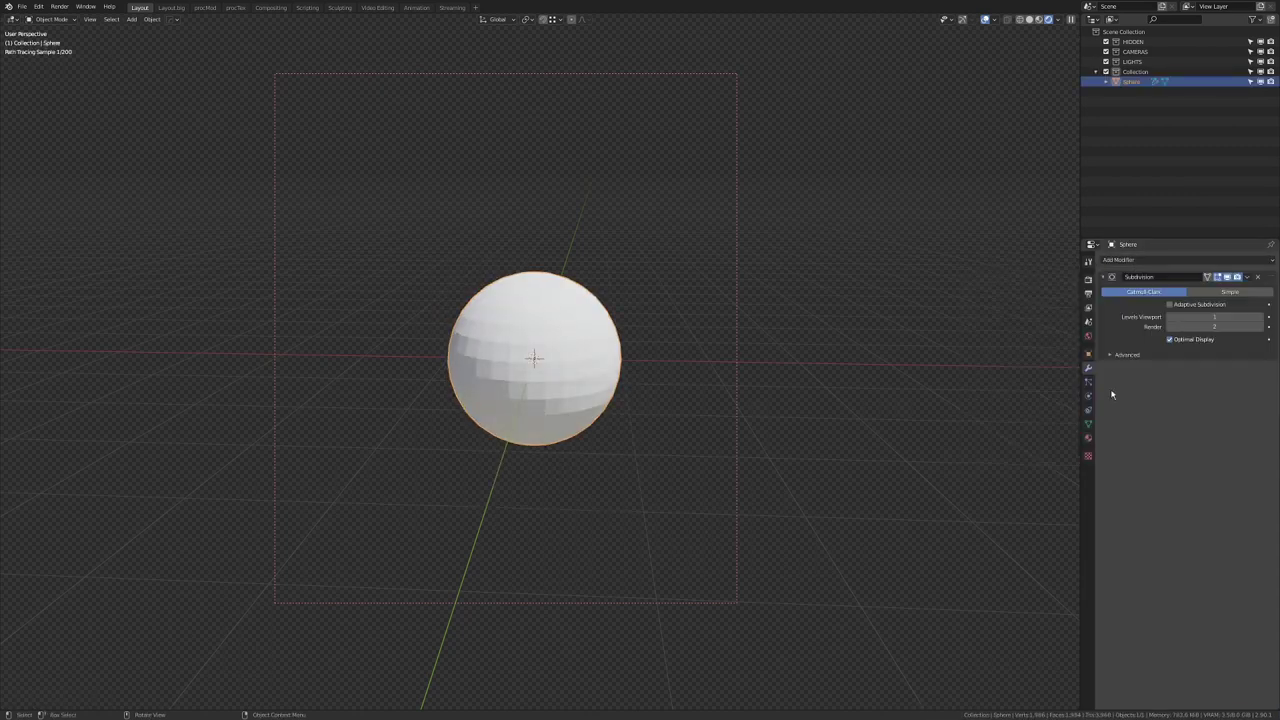
pyautogui.click(1186, 306)
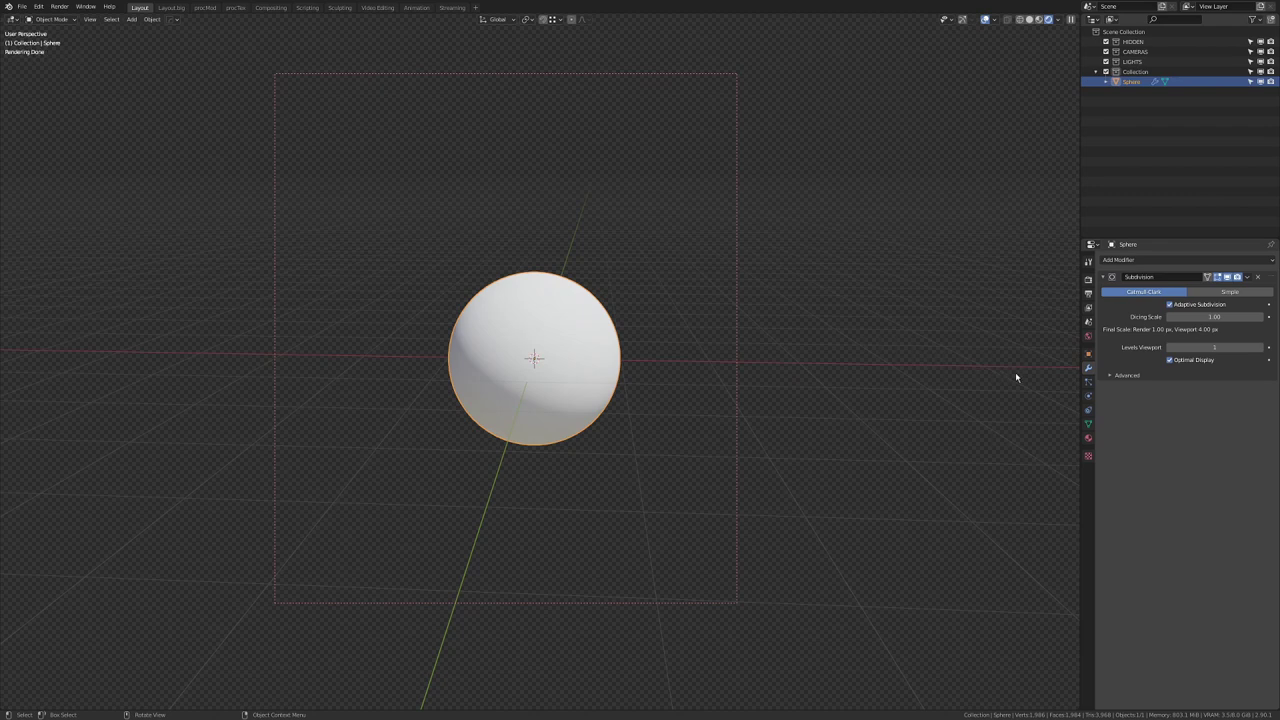
# Step: Assign the existing brick material to the sphere and collapse its Surface settings
pyautogui.click(1088, 437)
pyautogui.click(1120, 293)
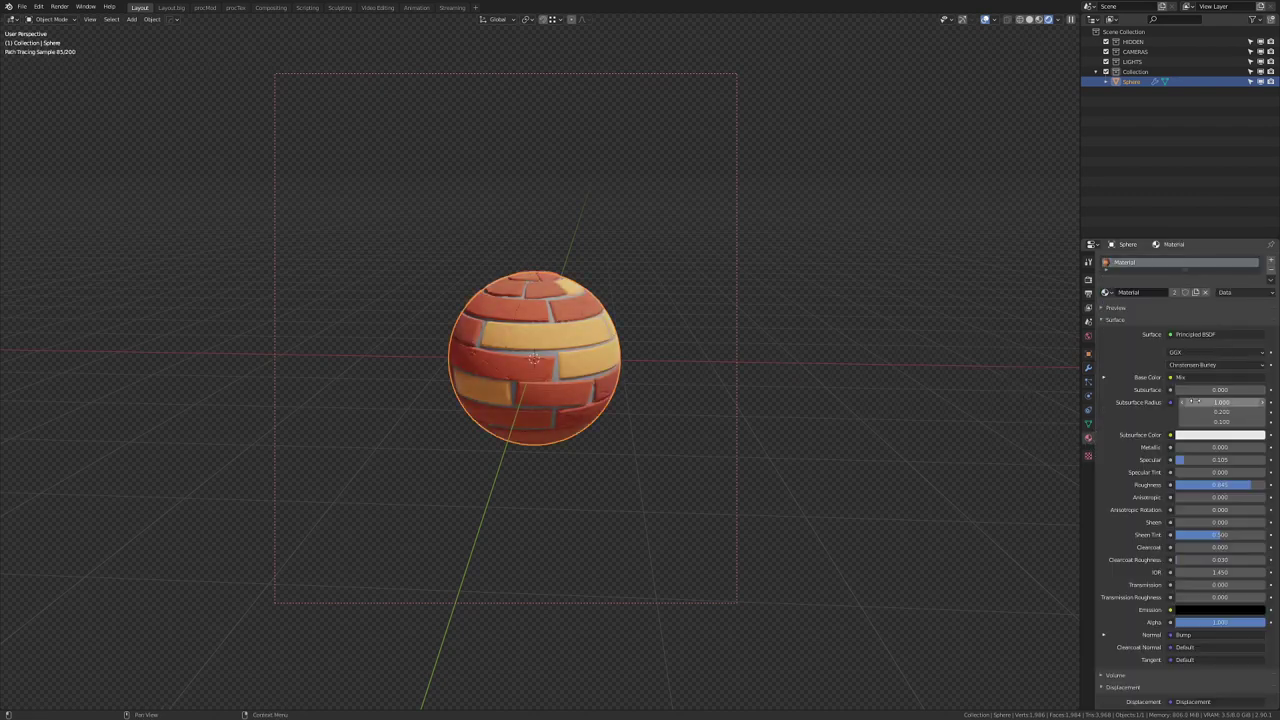
pyautogui.click(1105, 320)
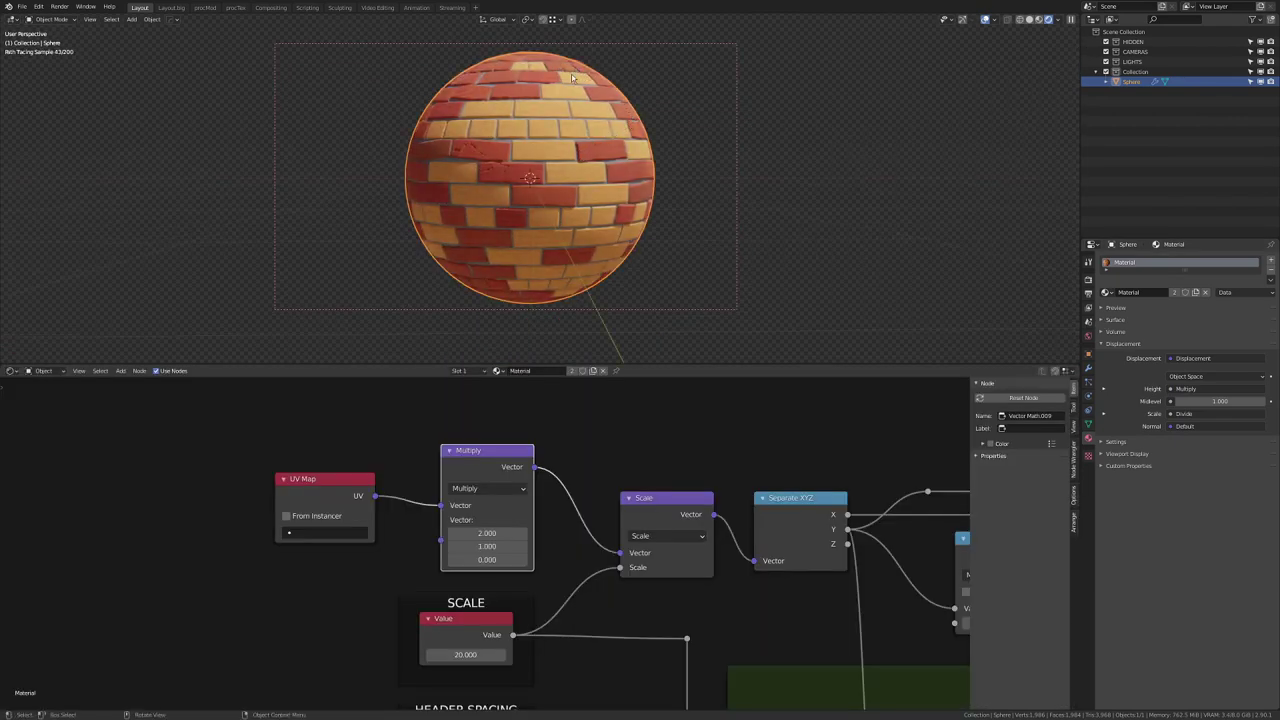
pyautogui.scroll(5, 565, 130)
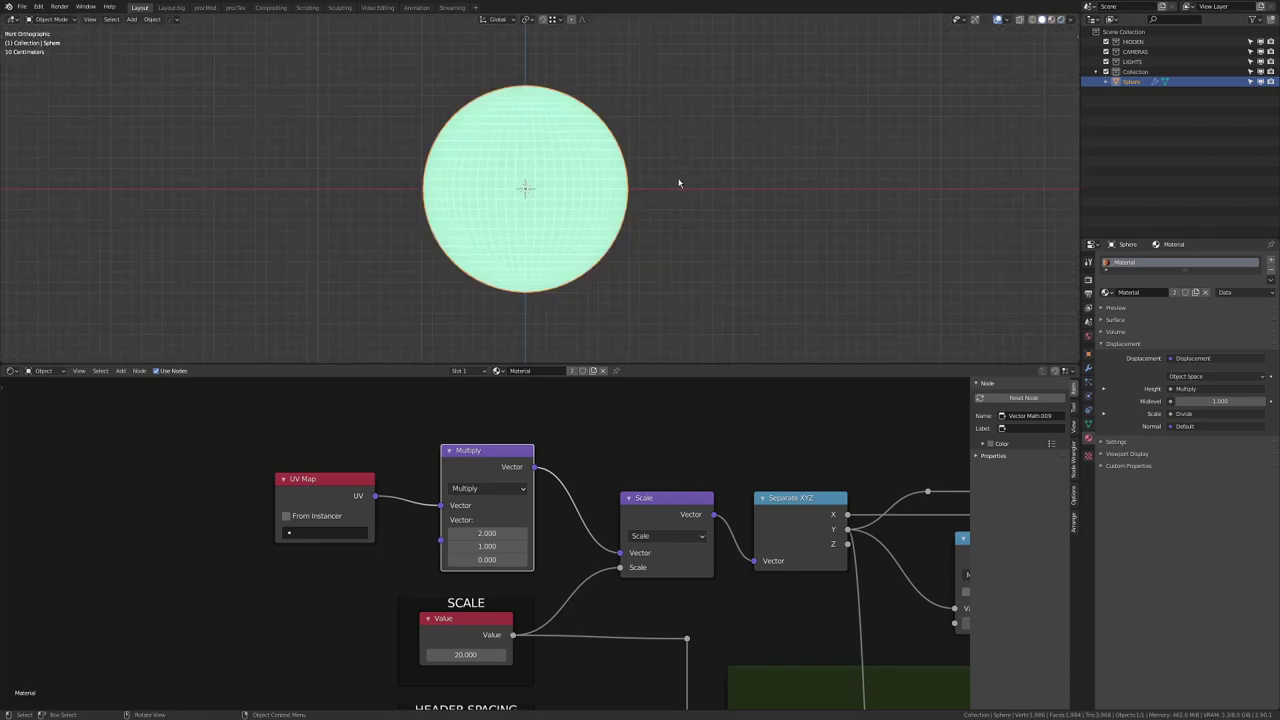
# Step: Delete the positive-Y half of the sphere's mesh in Edit Mode with X-ray selection, leaving the front half, and return to Object Mode
pyautogui.press('Tab')
pyautogui.press('KP_3')
pyautogui.hotkey('alt', 'z')
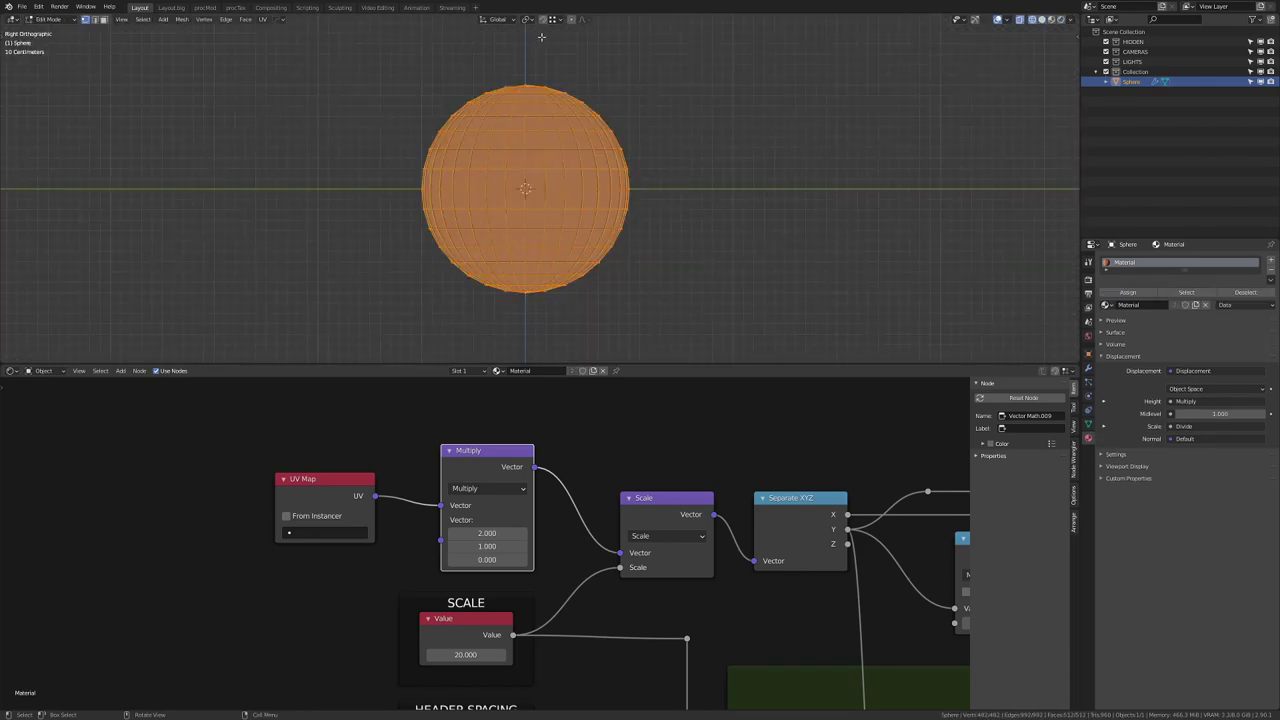
pyautogui.moveTo(526, 46); pyautogui.dragTo(750, 326)
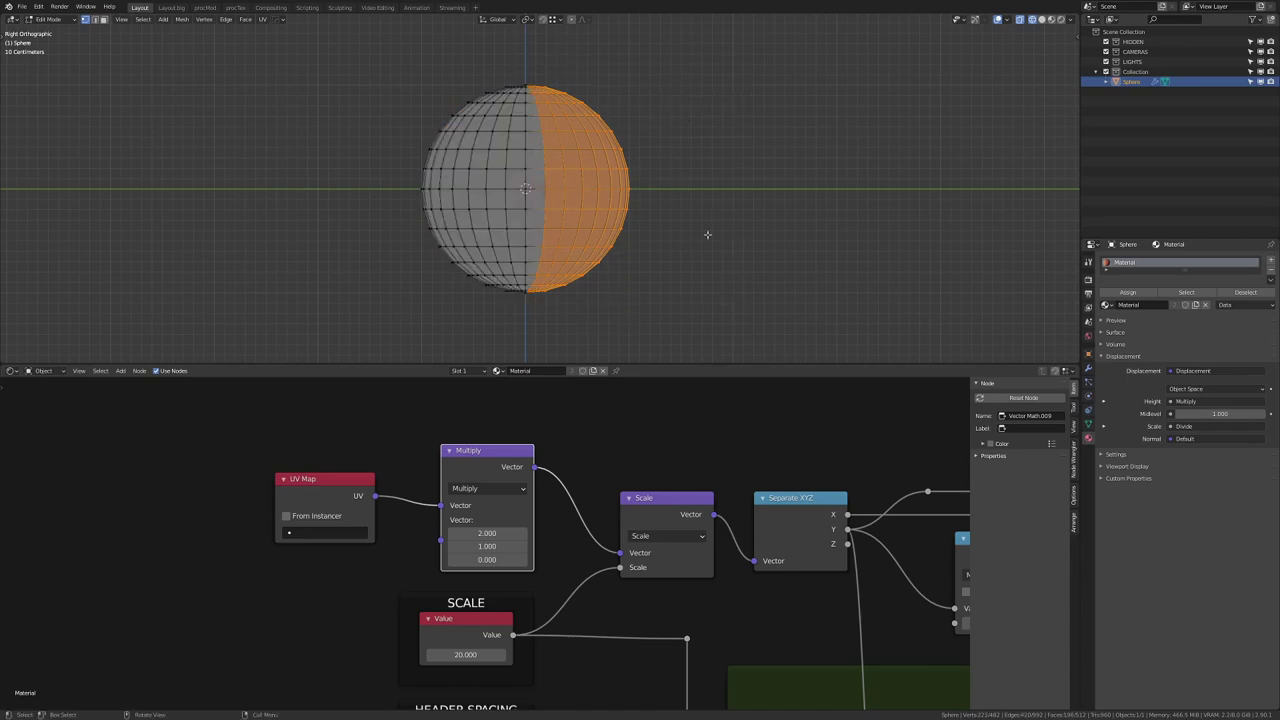
pyautogui.press('x')
pyautogui.click(629, 200)
pyautogui.moveTo(610, 150); pyautogui.dragTo(586, 237, button='middle')
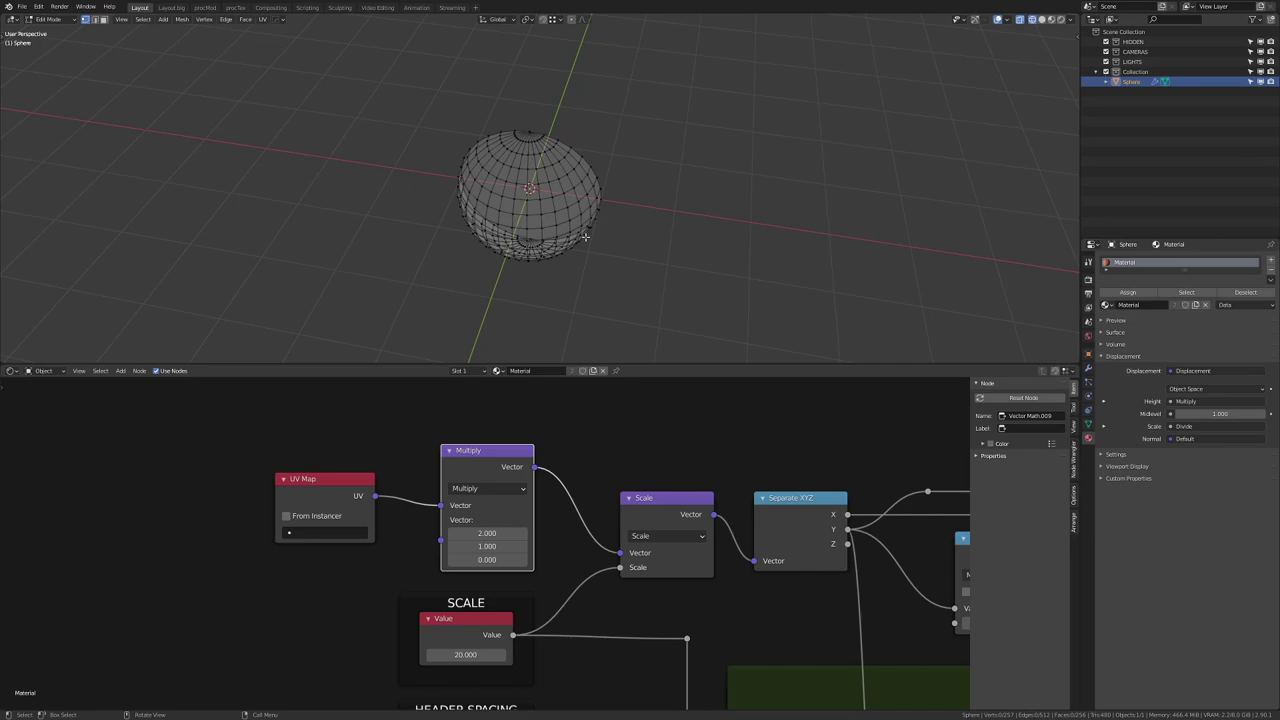
pyautogui.press('Tab')
# Step: Add a front-facing camera and move it back along Y in front of the half sphere
pyautogui.press('KP_1')
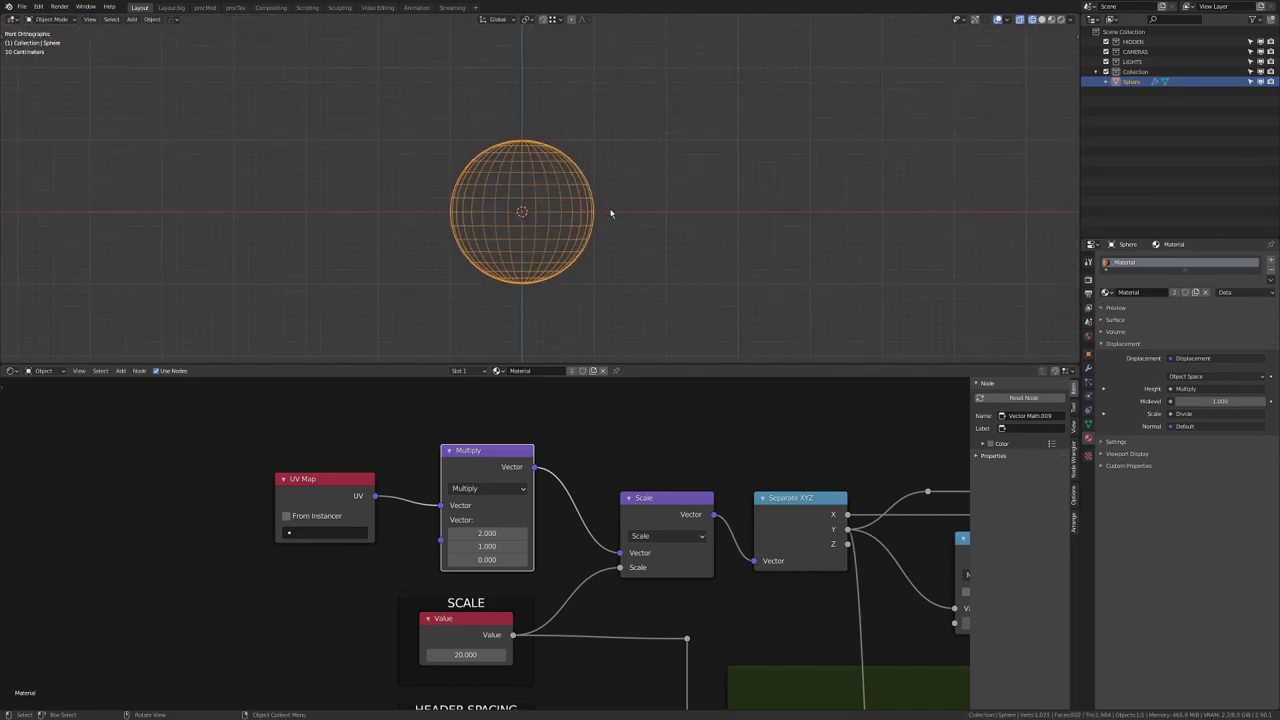
pyautogui.hotkey('shift', 'a')
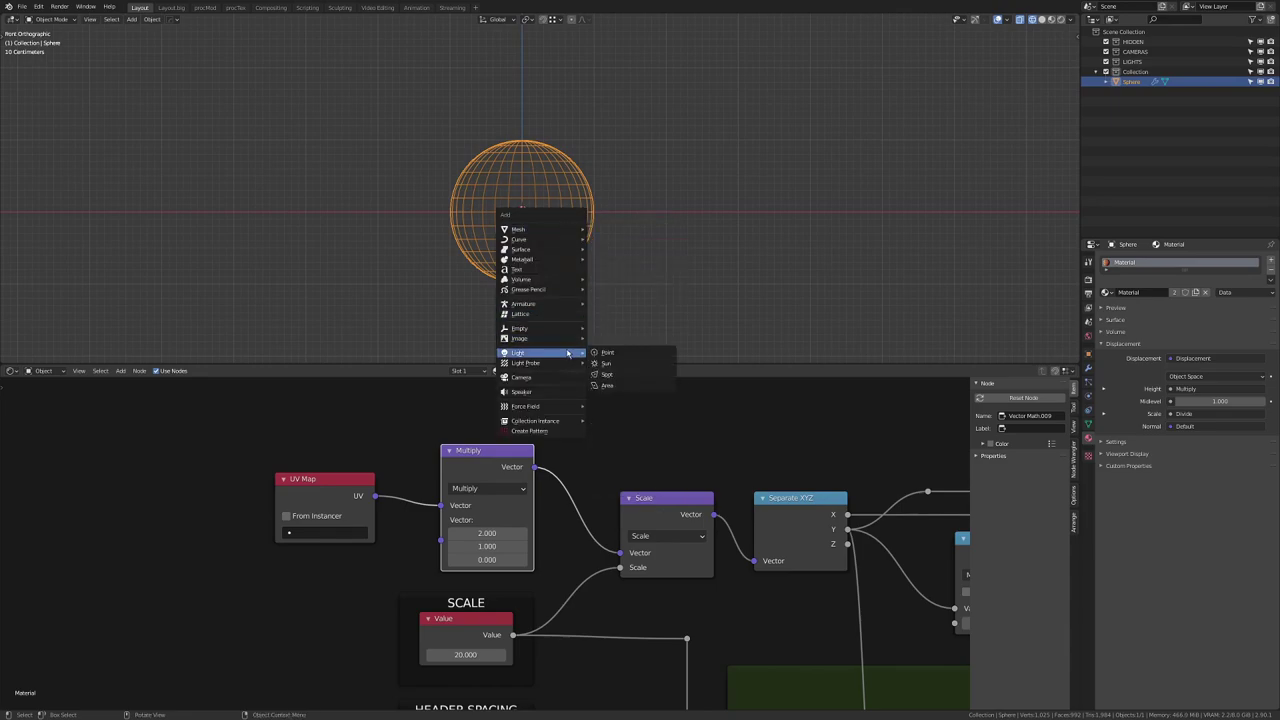
pyautogui.click(545, 371)
pyautogui.press('KP_3')
pyautogui.press('g')
pyautogui.press('y')
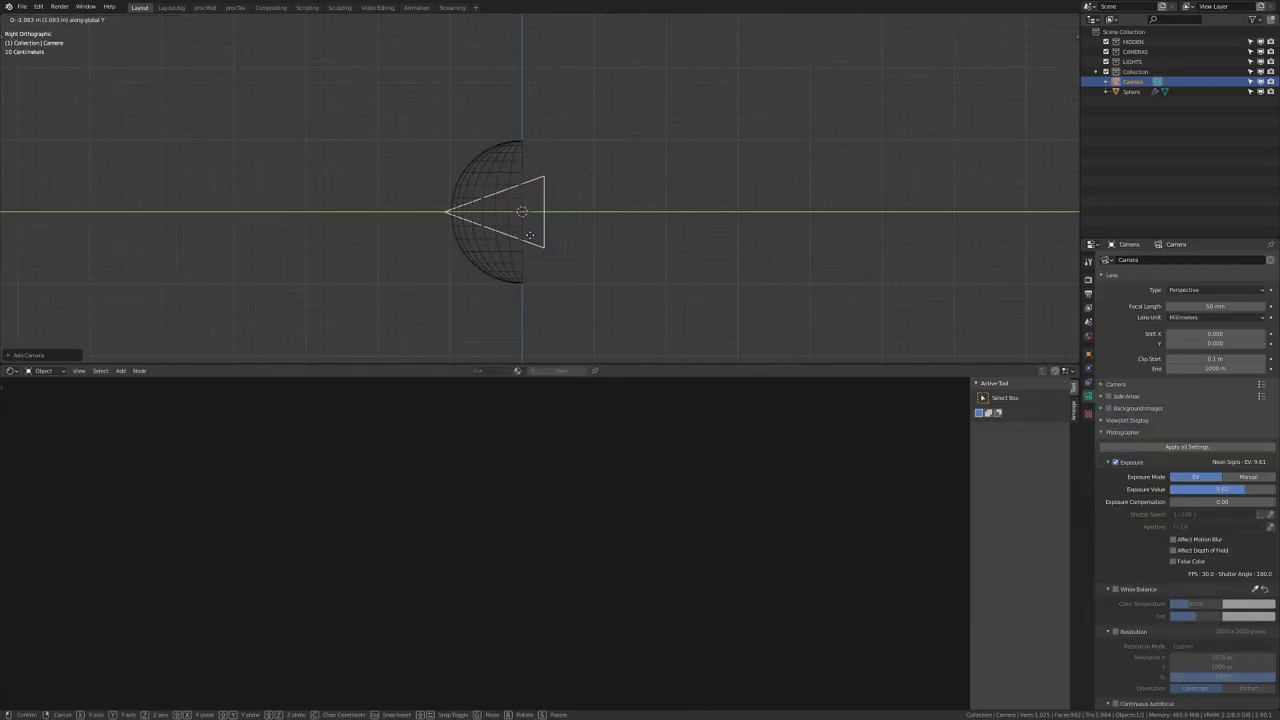
pyautogui.click(413, 244)
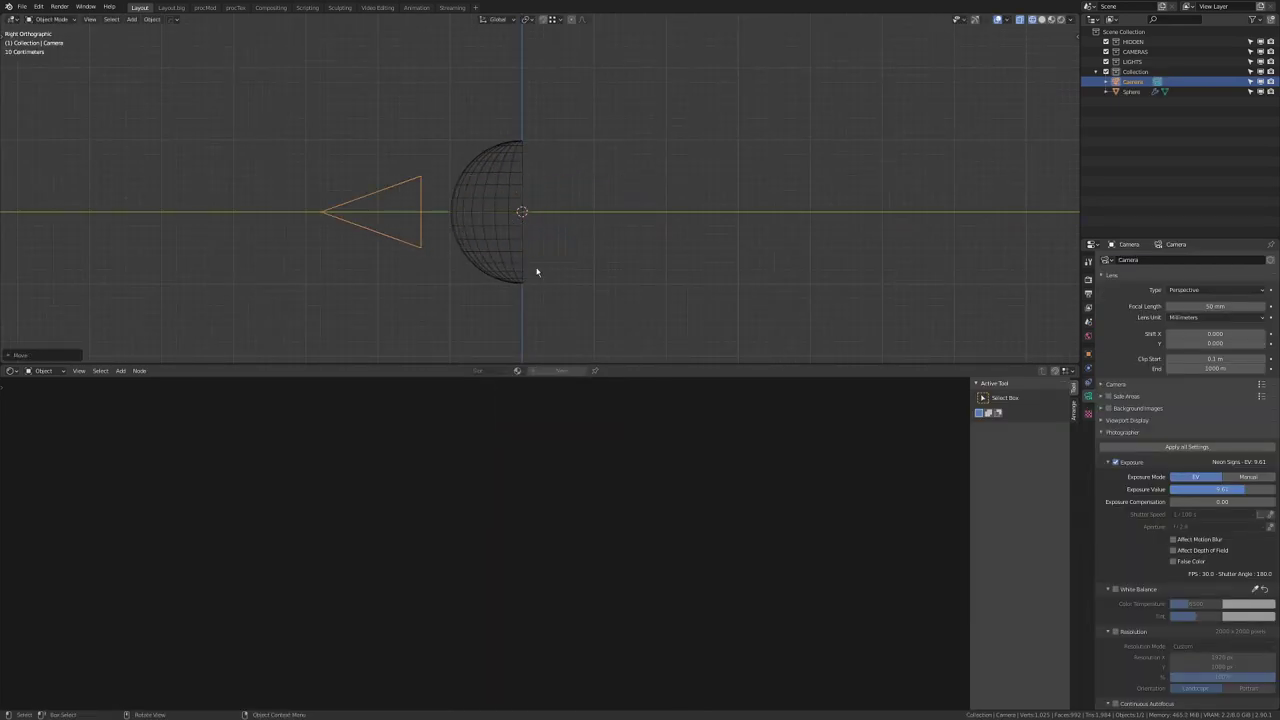
# Step: Set the camera's focal length to 30 mm and look through the camera
pyautogui.click(1208, 306)
pyautogui.write('30')
pyautogui.press('Return')
pyautogui.press('KP_0')
pyautogui.press('Home')
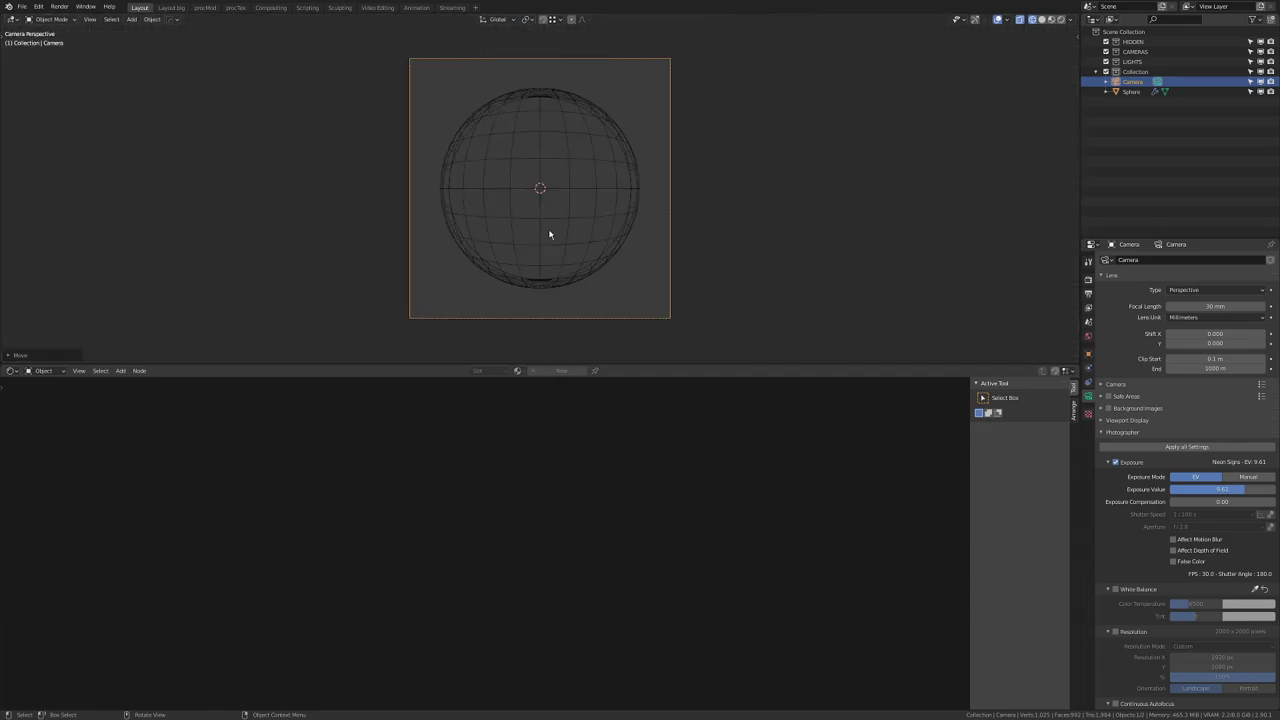
# Step: Move the camera slightly along its local Z axis to frame the half sphere
pyautogui.press('g')
pyautogui.press('z')
pyautogui.press('z')
pyautogui.click(483, 90)
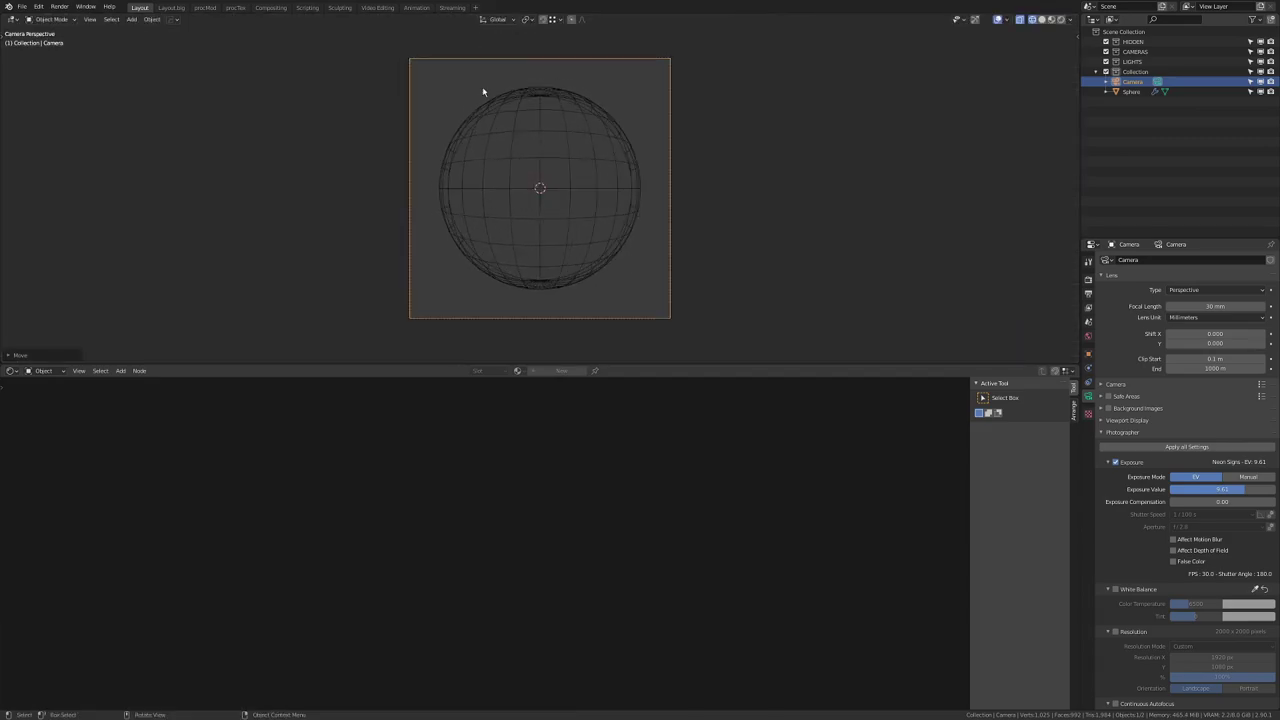
# Step: Select the sphere, split off a UV editor beside the node editor, and display the mesh's UV layout in Edit Mode
pyautogui.click(502, 159)
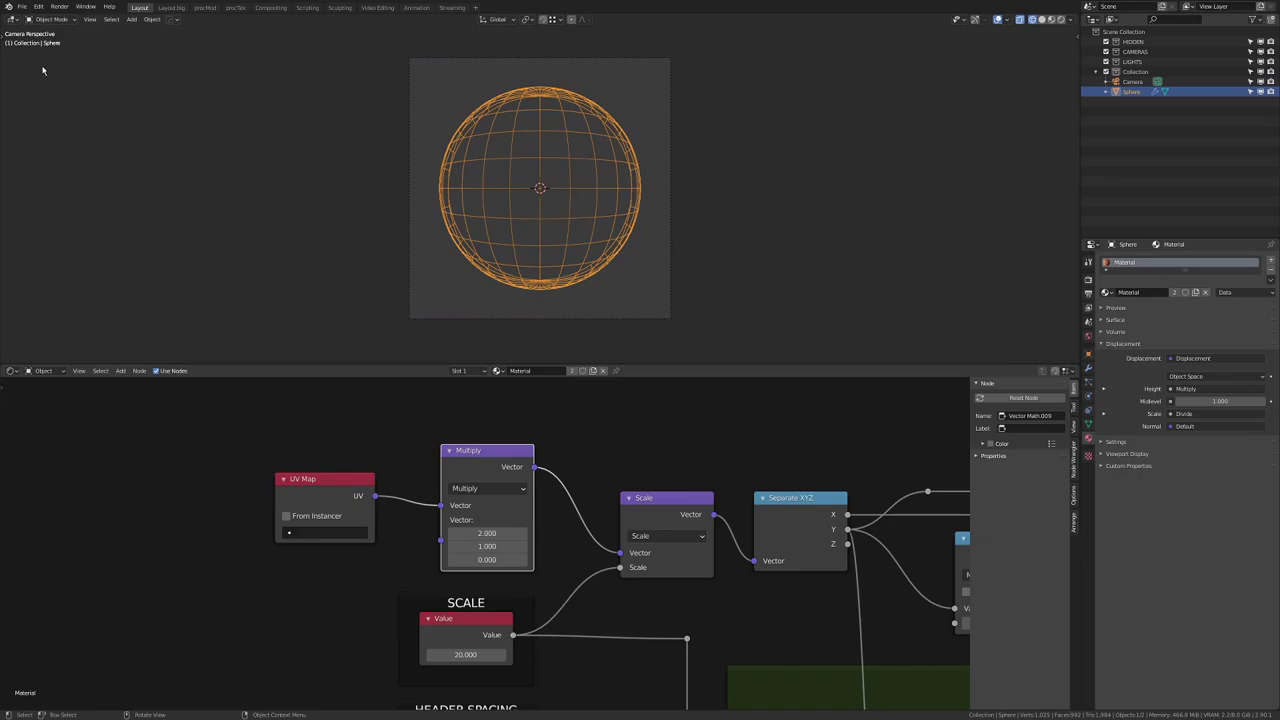
pyautogui.moveTo(8, 369); pyautogui.dragTo(458, 383)
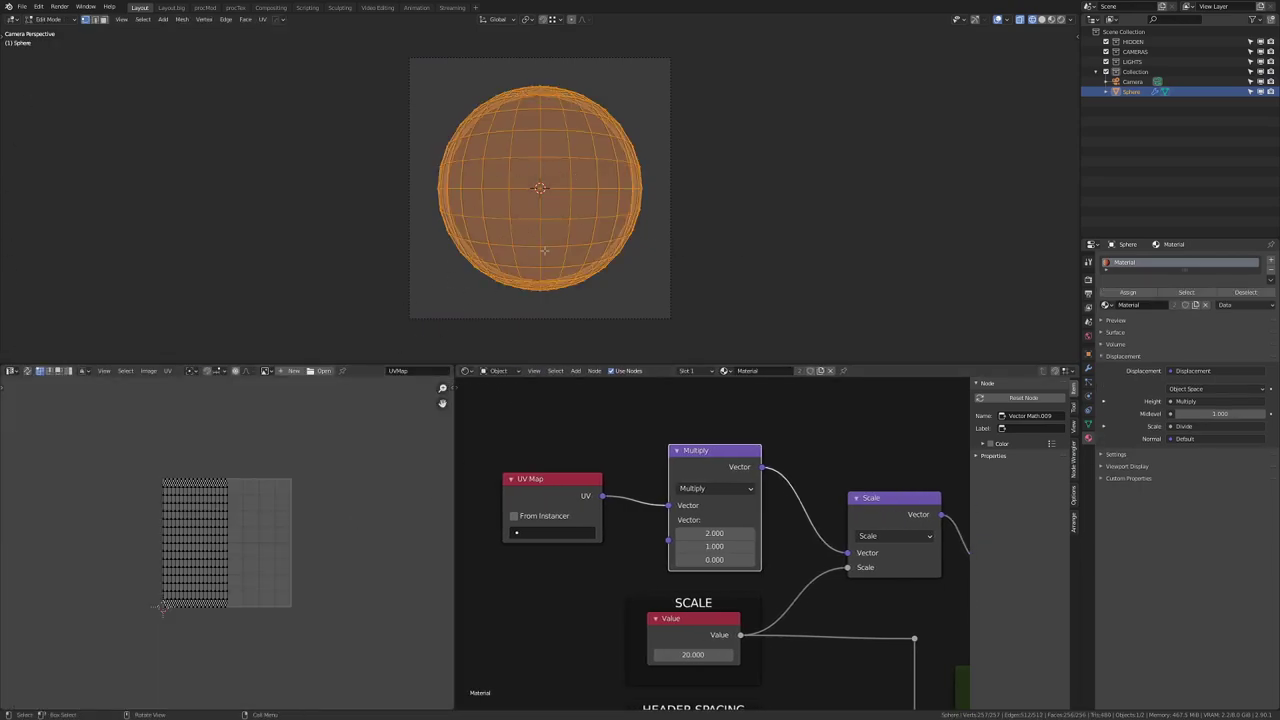
pyautogui.scroll(5, 150, 465)
pyautogui.scroll(-1, 160, 461)
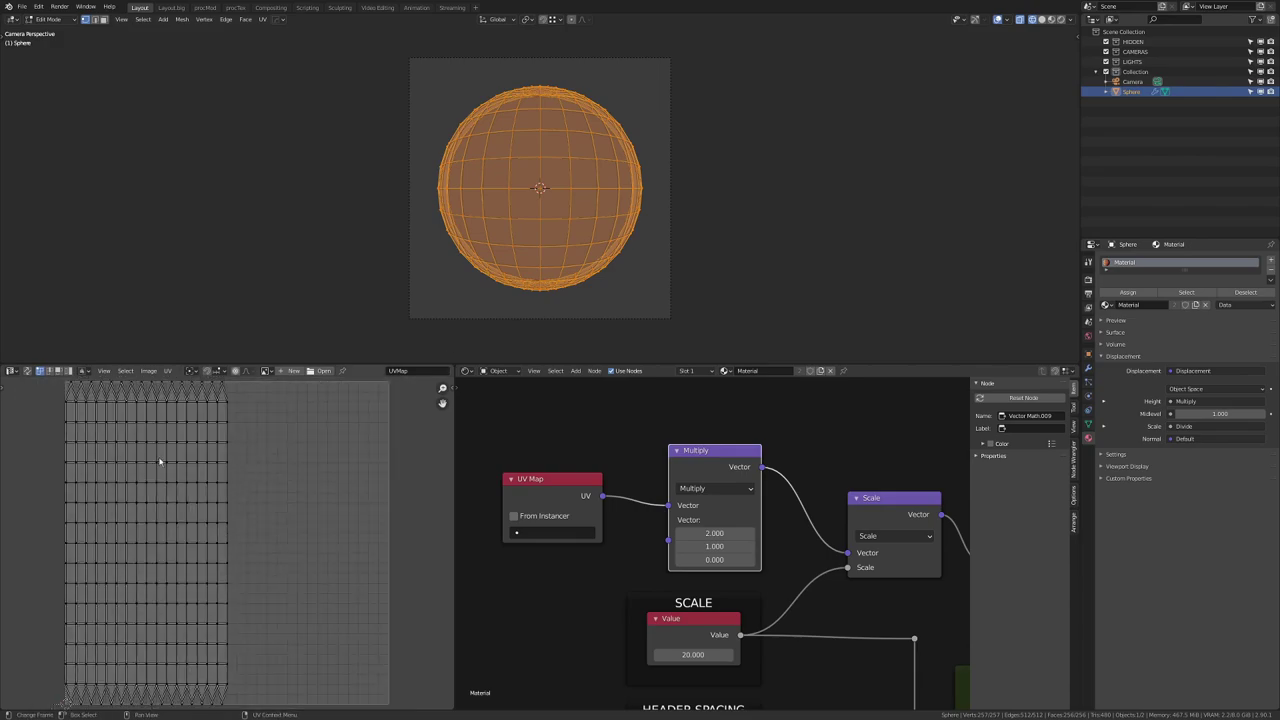
pyautogui.scroll(-1, 164, 496)
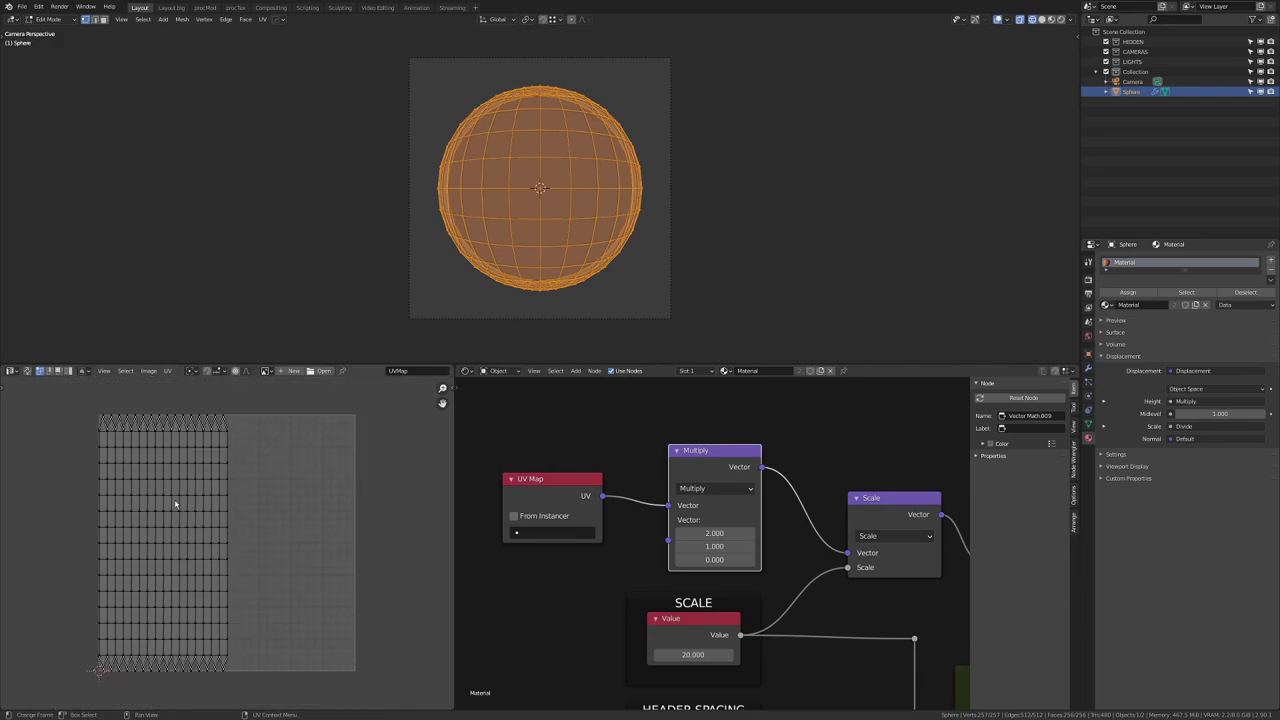
pyautogui.scroll(-1, 363, 492)
# Step: Reproject the half sphere's UVs from the front orthographic view with Project from View
pyautogui.press('KP_1')
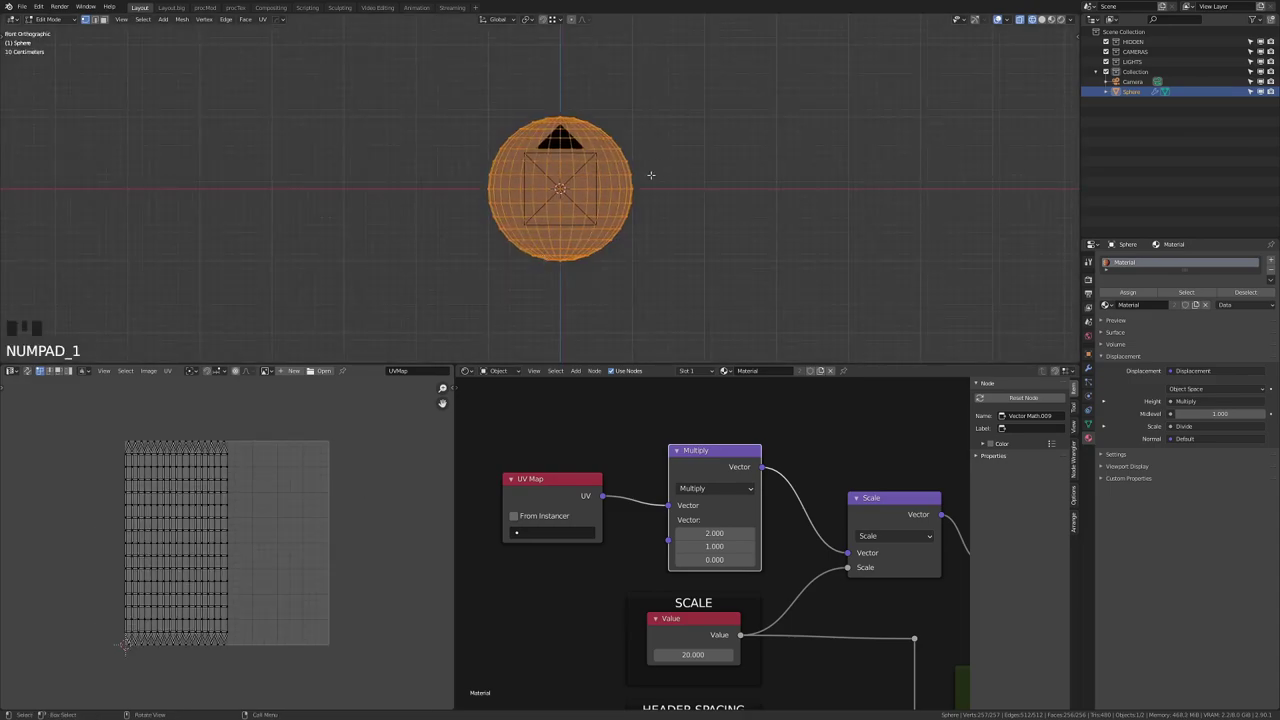
pyautogui.scroll(4, 651, 175)
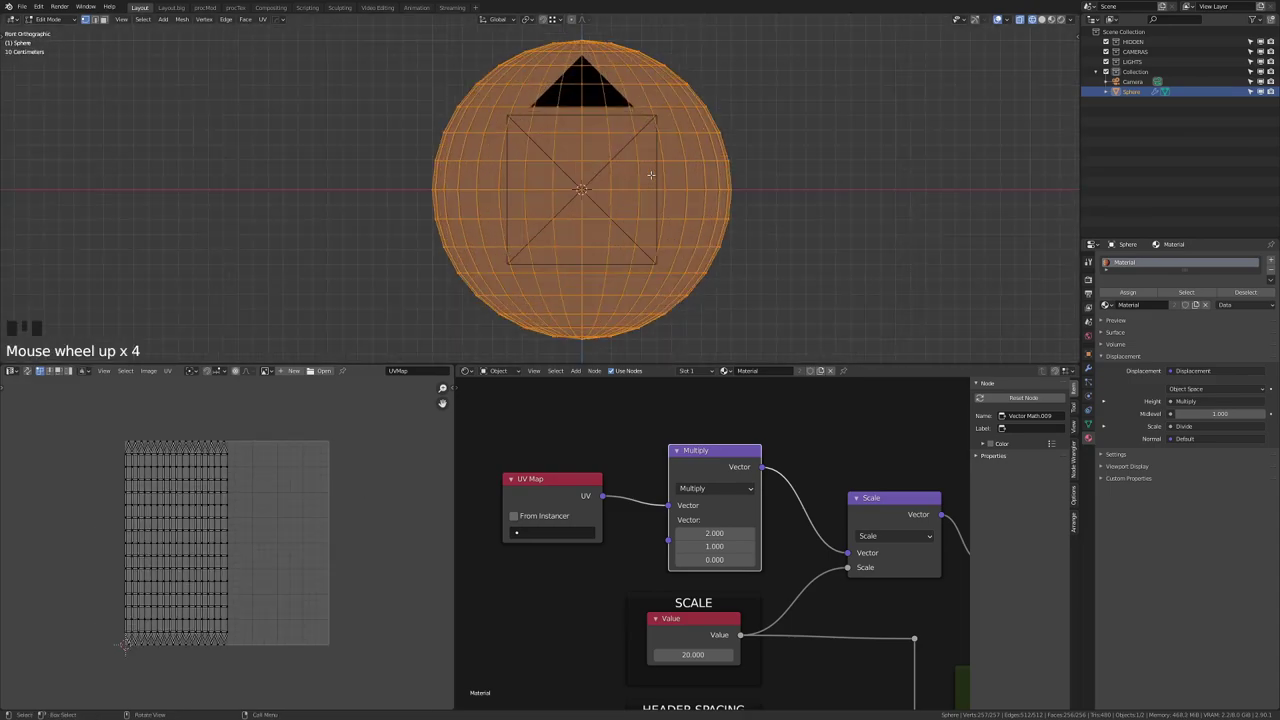
pyautogui.press('u')
pyautogui.click(650, 265)
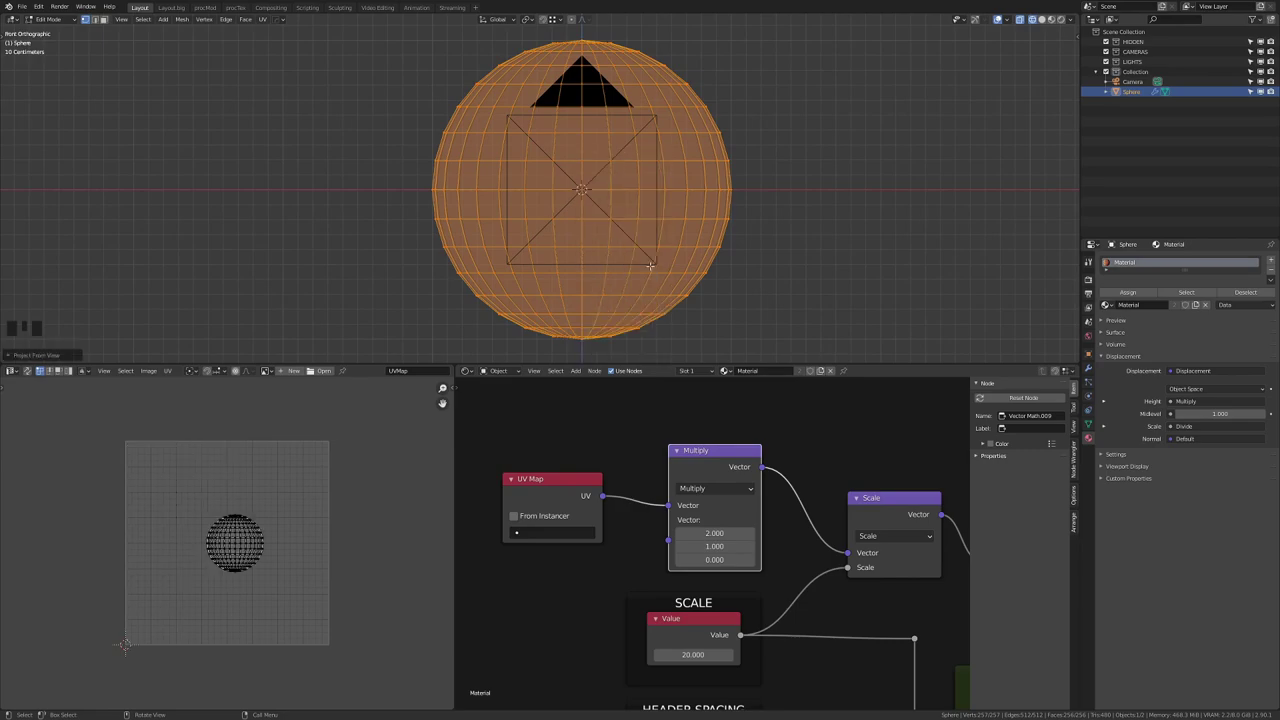
# Step: Select all of the sphere's UVs and move the island into the lower-left corner of the UV square
pyautogui.moveTo(160, 470); pyautogui.dragTo(345, 641)
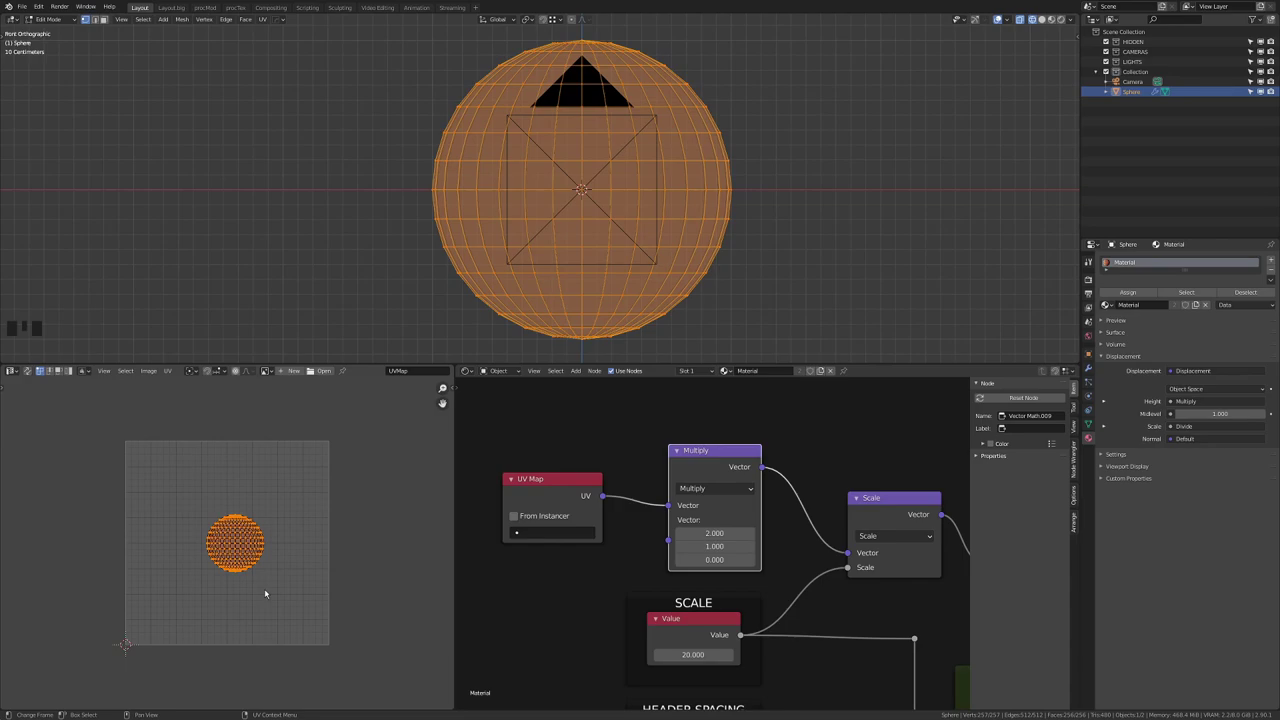
pyautogui.click(167, 371)
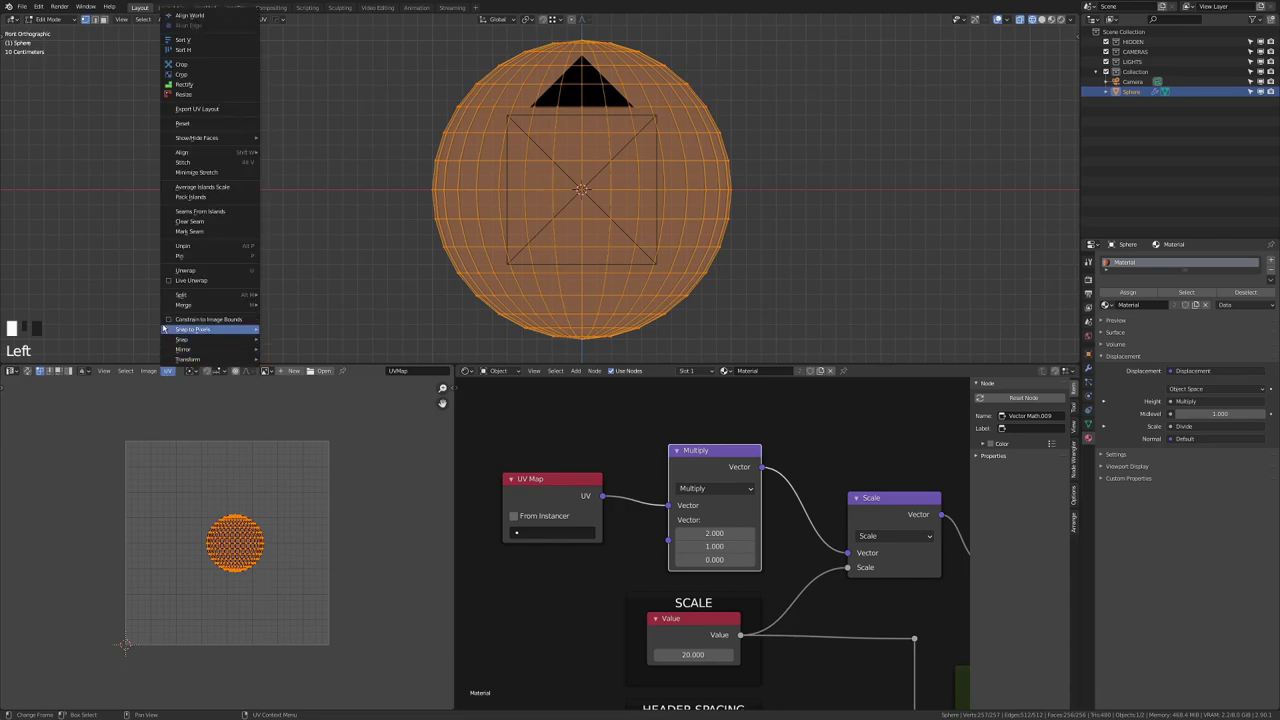
pyautogui.press('g')
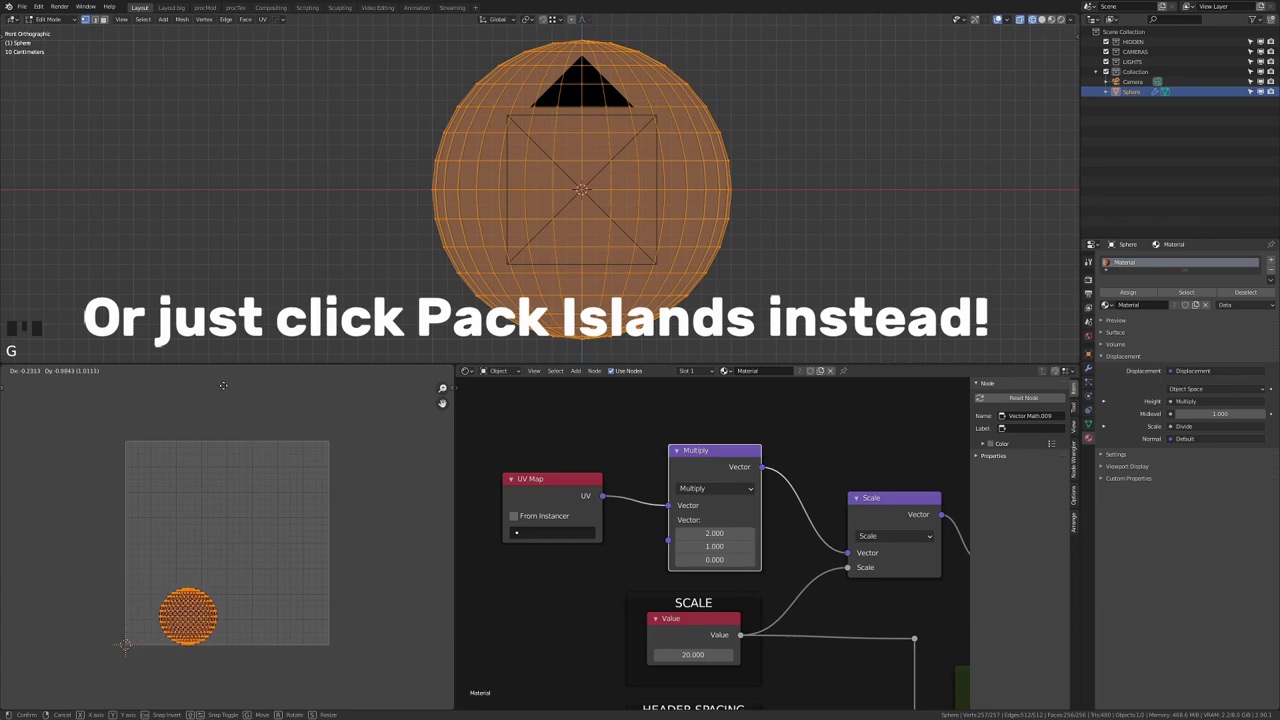
pyautogui.click(177, 397)
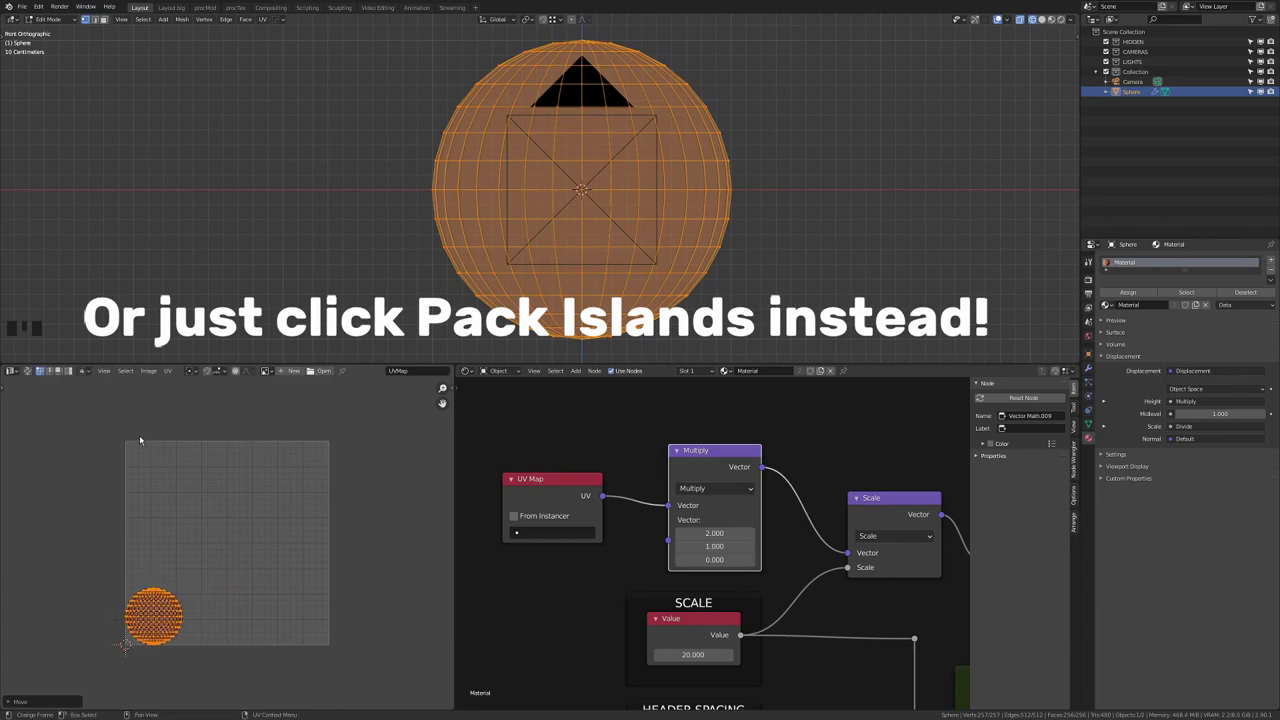
# Step: Set the UV pivot to the 2D Cursor, scale the island about 3.75 times to fill the UV square, and leave Edit Mode
pyautogui.scroll(2, 134, 543)
pyautogui.press('.')
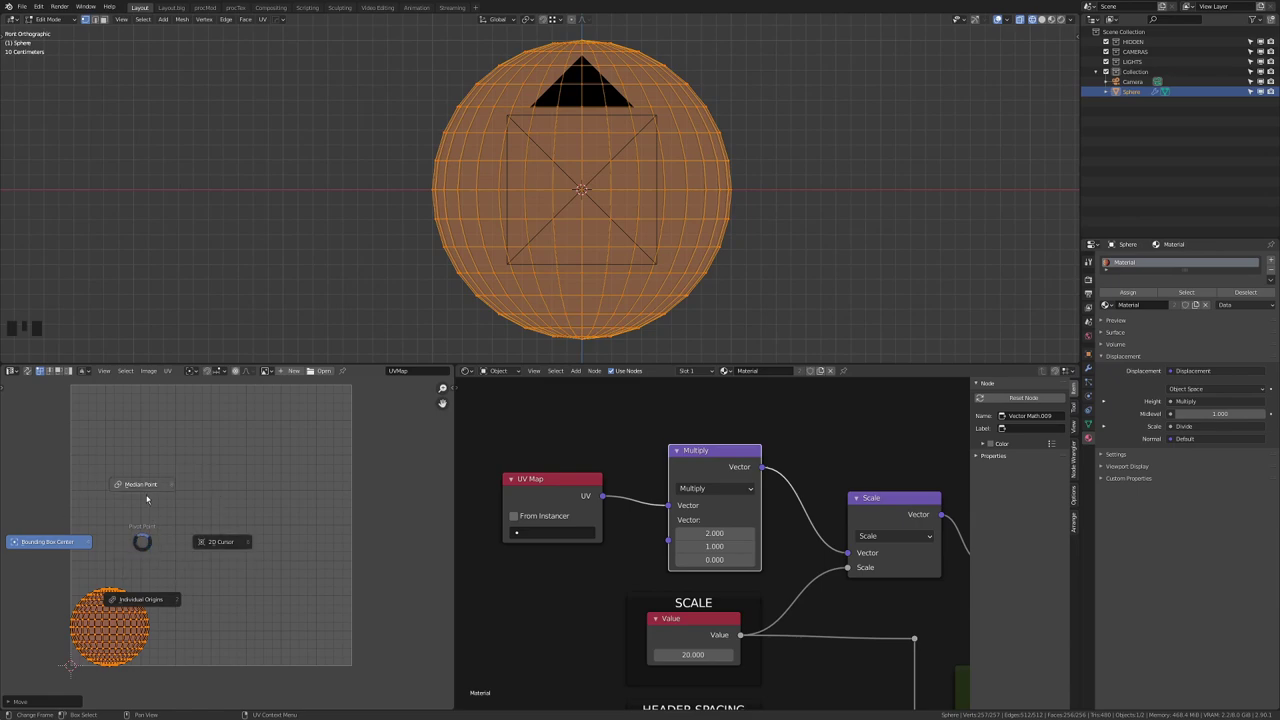
pyautogui.click(219, 540)
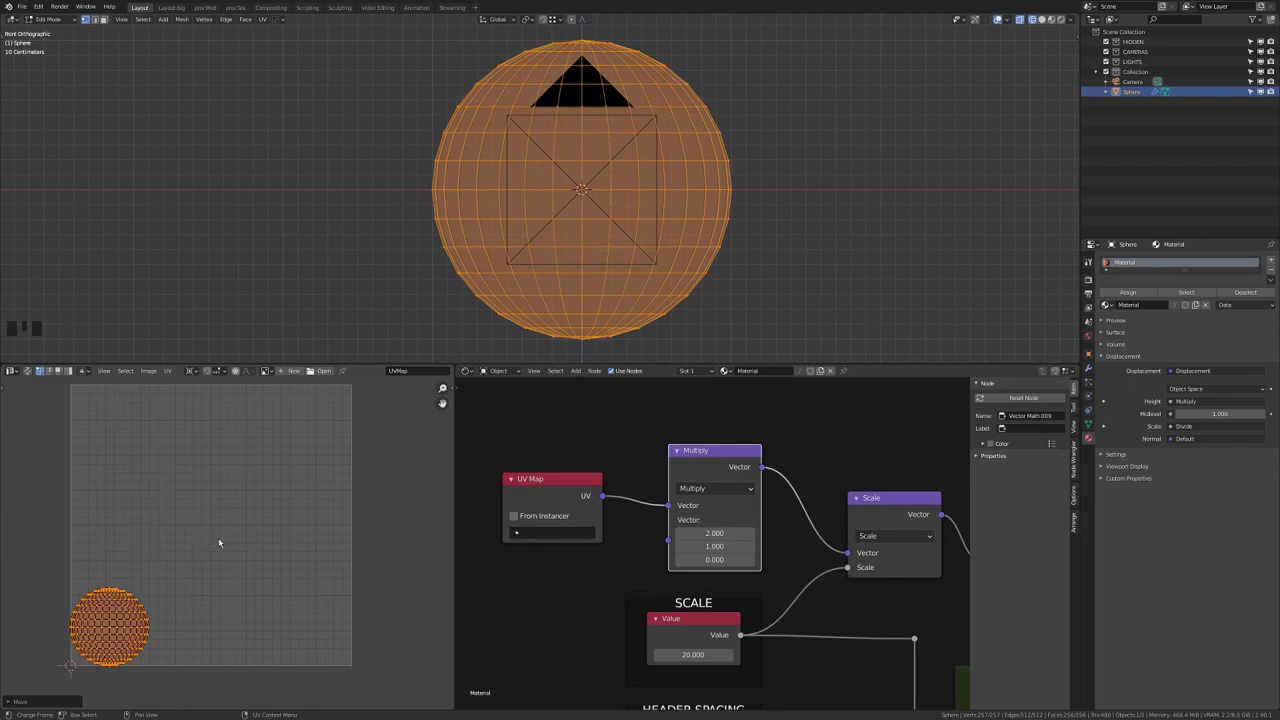
pyautogui.press('s')
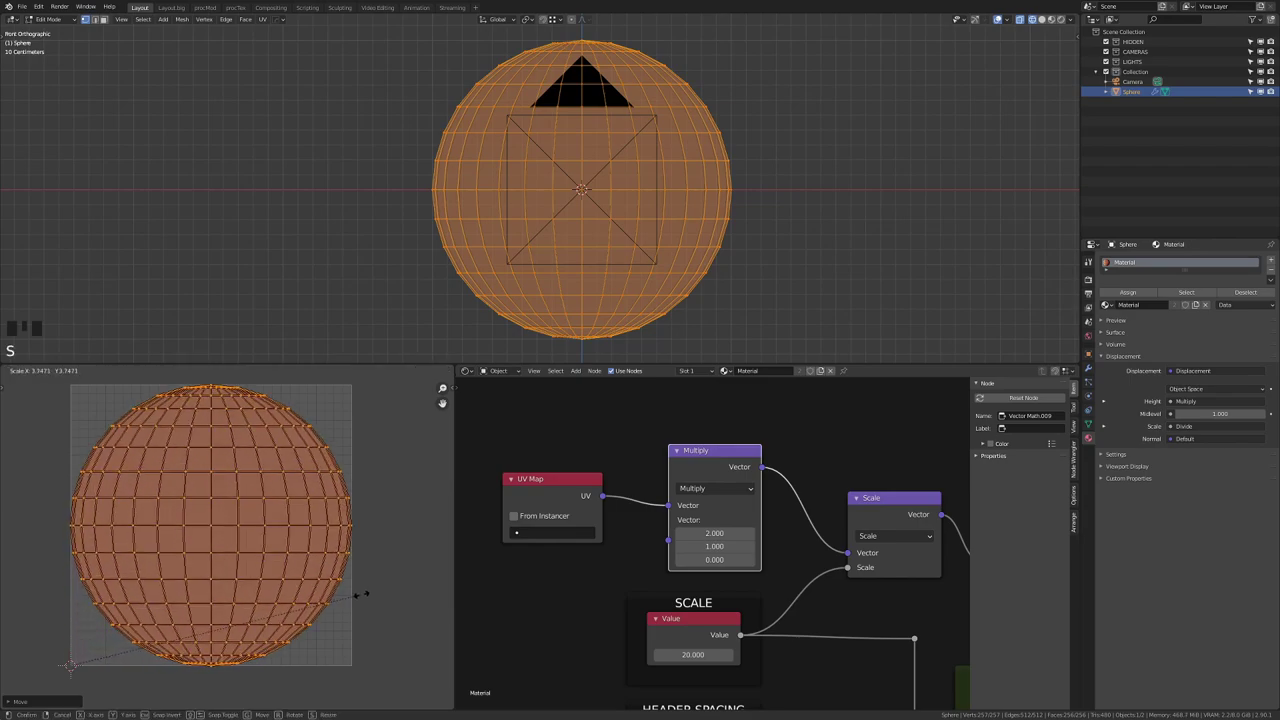
pyautogui.click(385, 593)
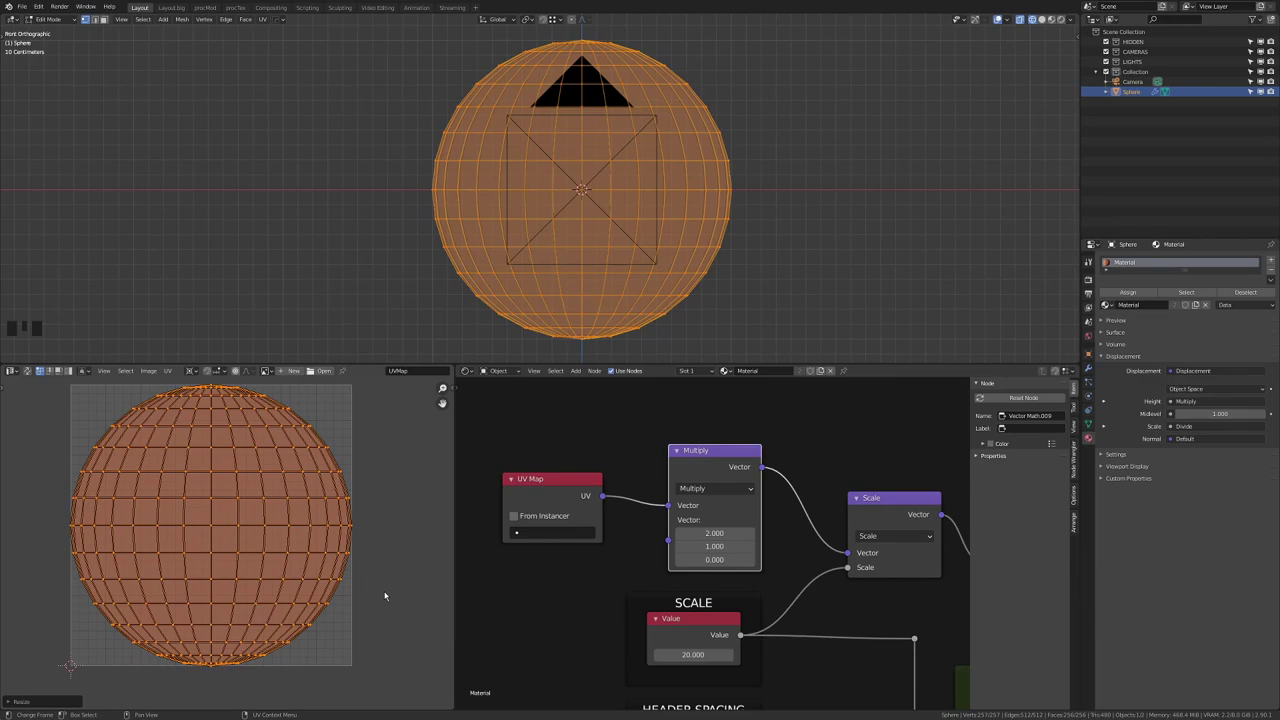
pyautogui.press('Tab')
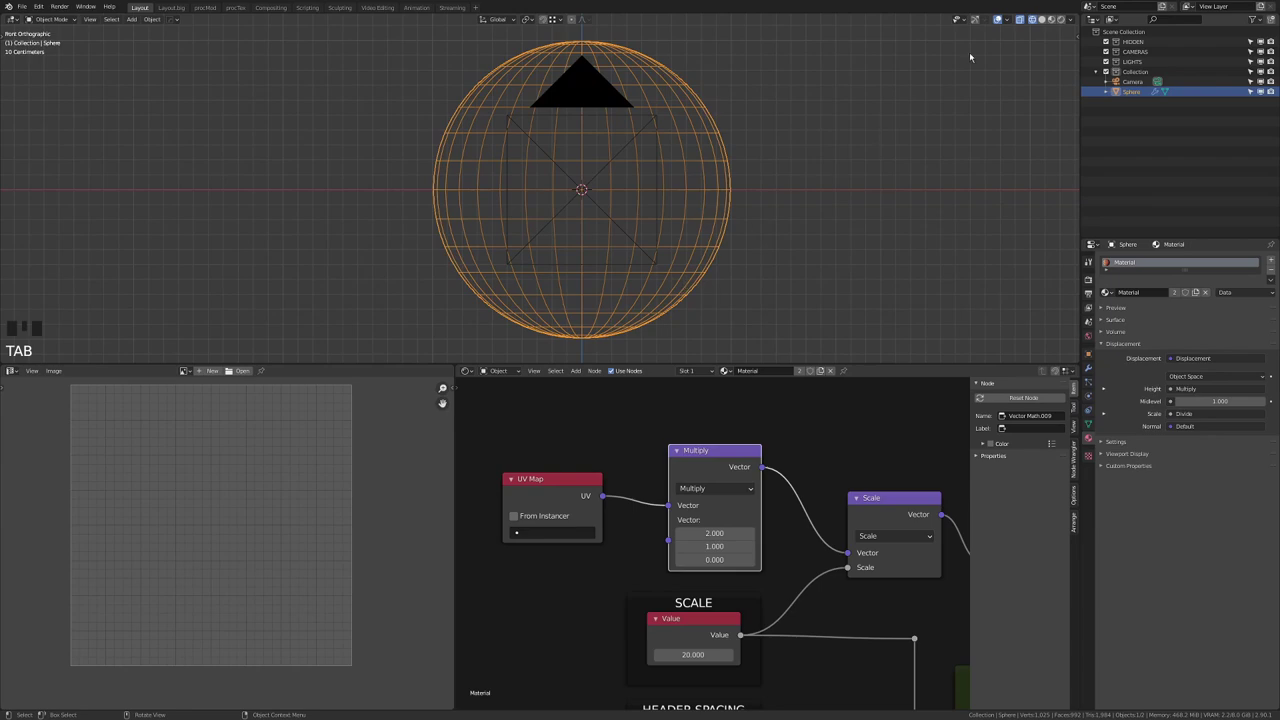
# Step: Show the sphere in rendered shading and dissolve the Multiply node so UV Map feeds Scale directly, placing UV Map nearer to Scale
pyautogui.click(1060, 21)
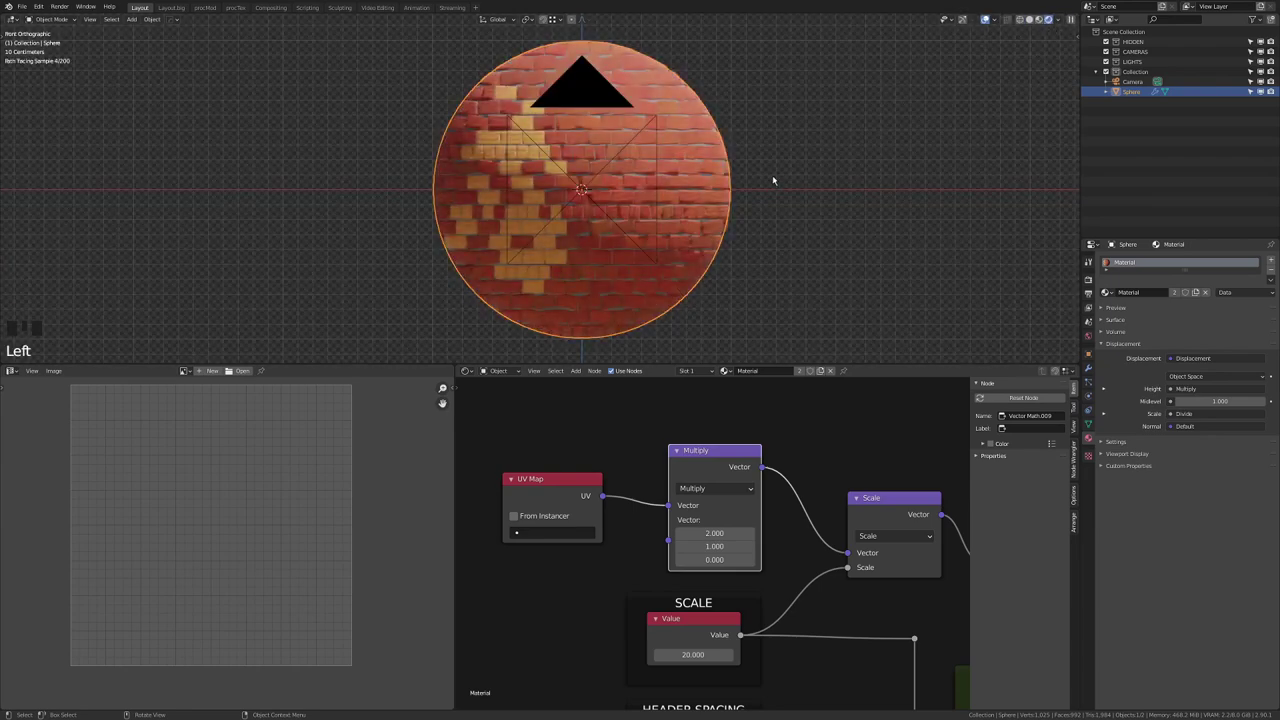
pyautogui.click(710, 460)
pyautogui.hotkey('ctrl', 'x')
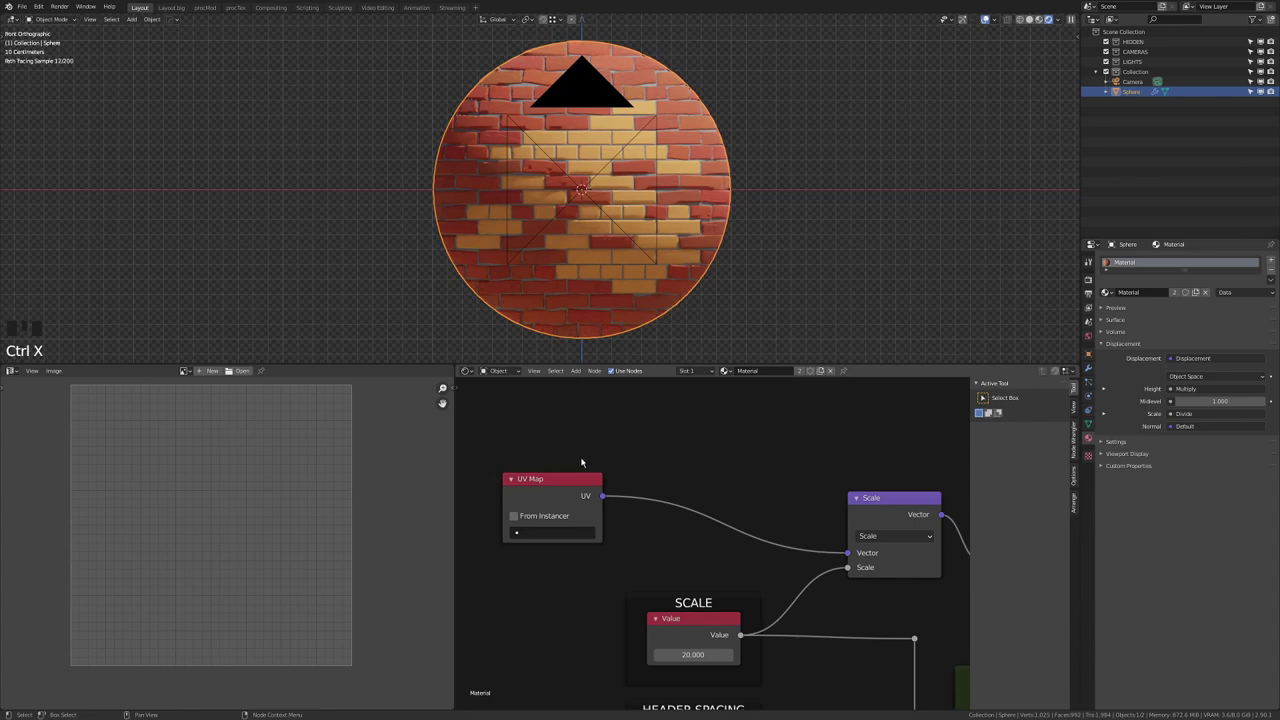
pyautogui.moveTo(581, 479); pyautogui.dragTo(725, 502)
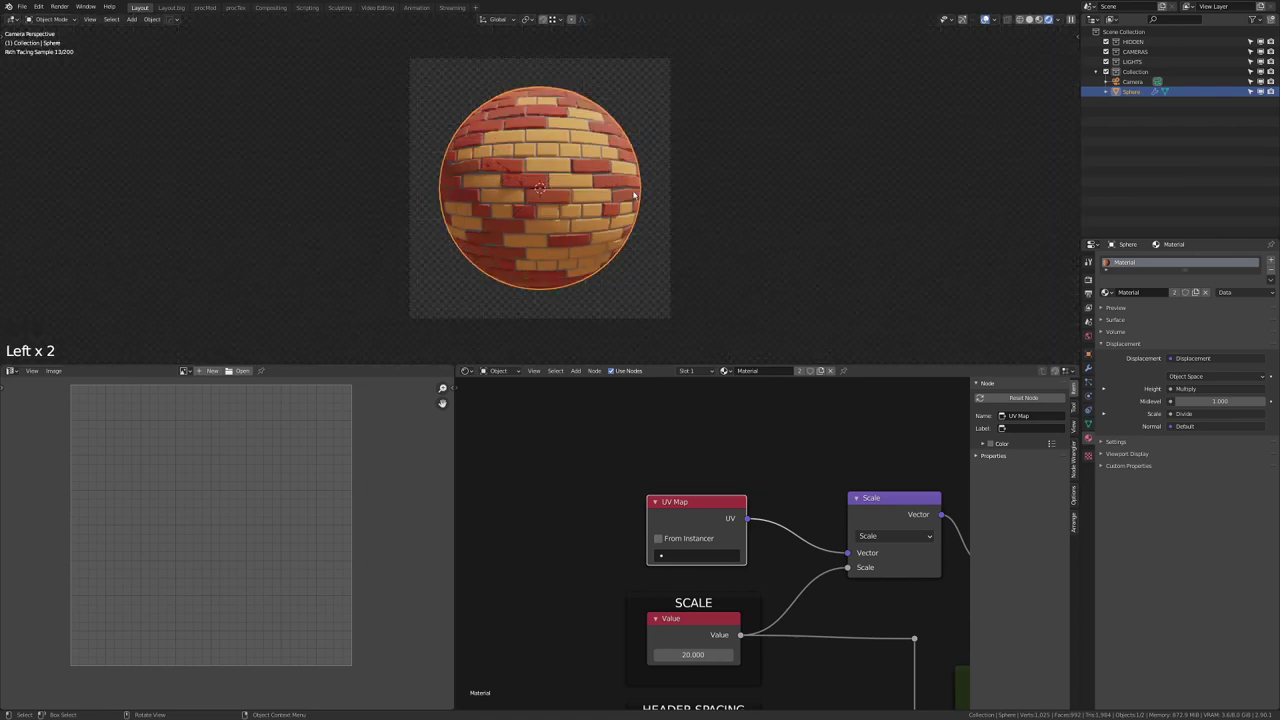
# Step: Enlarge the 3D viewport to frame the brick sphere in the camera view and hide the viewport overlays
pyautogui.scroll(3, 607, 194)
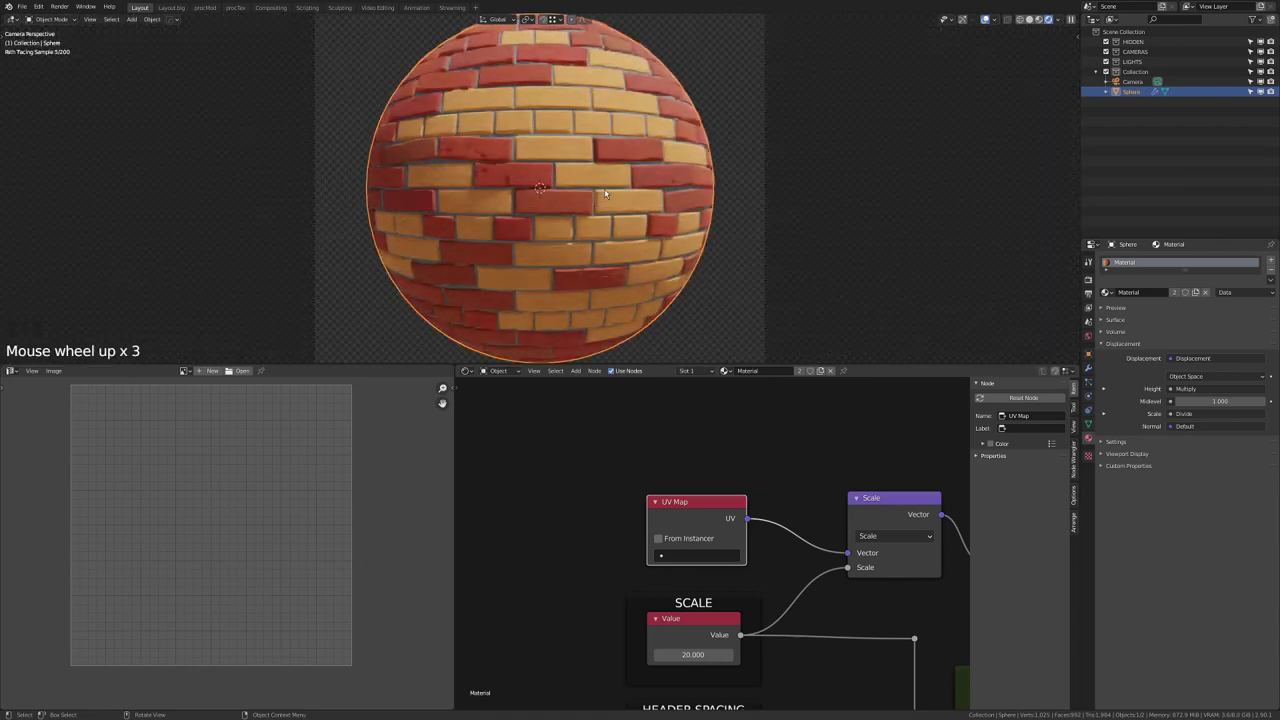
pyautogui.scroll(-1, 640, 300)
pyautogui.moveTo(657, 364); pyautogui.dragTo(657, 612)
pyautogui.scroll(2, 720, 354)
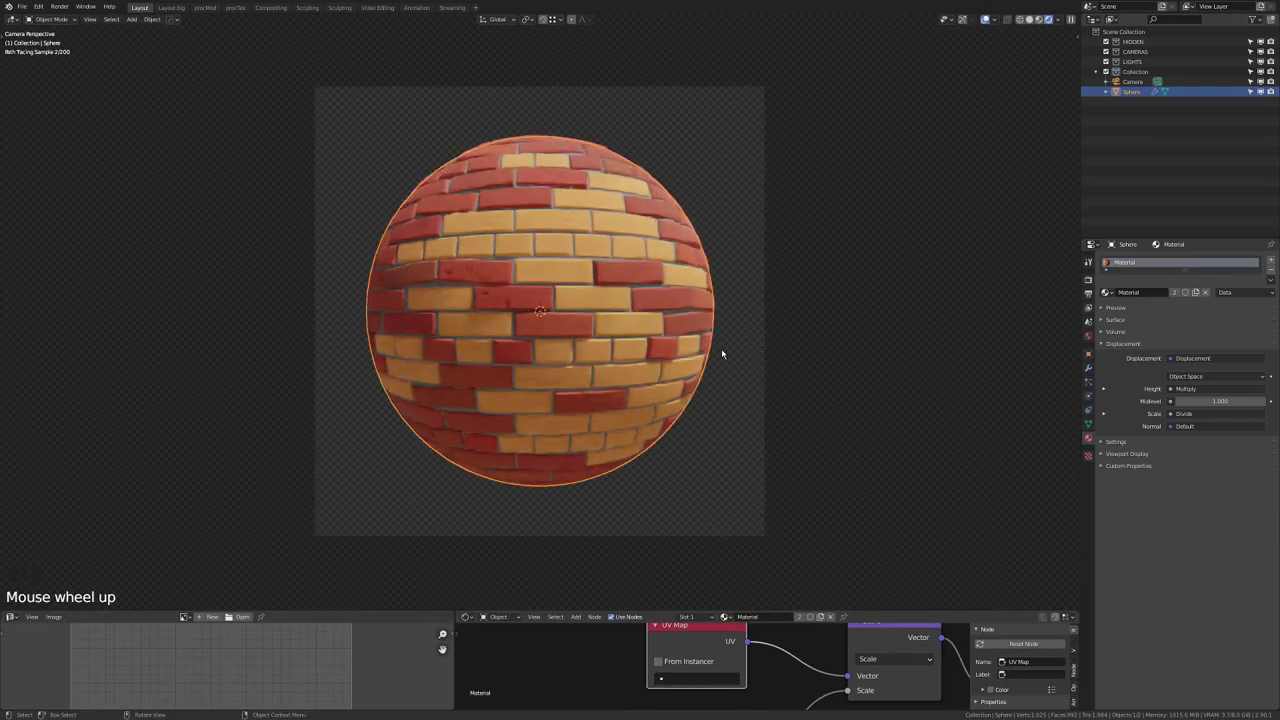
pyautogui.click(987, 21)
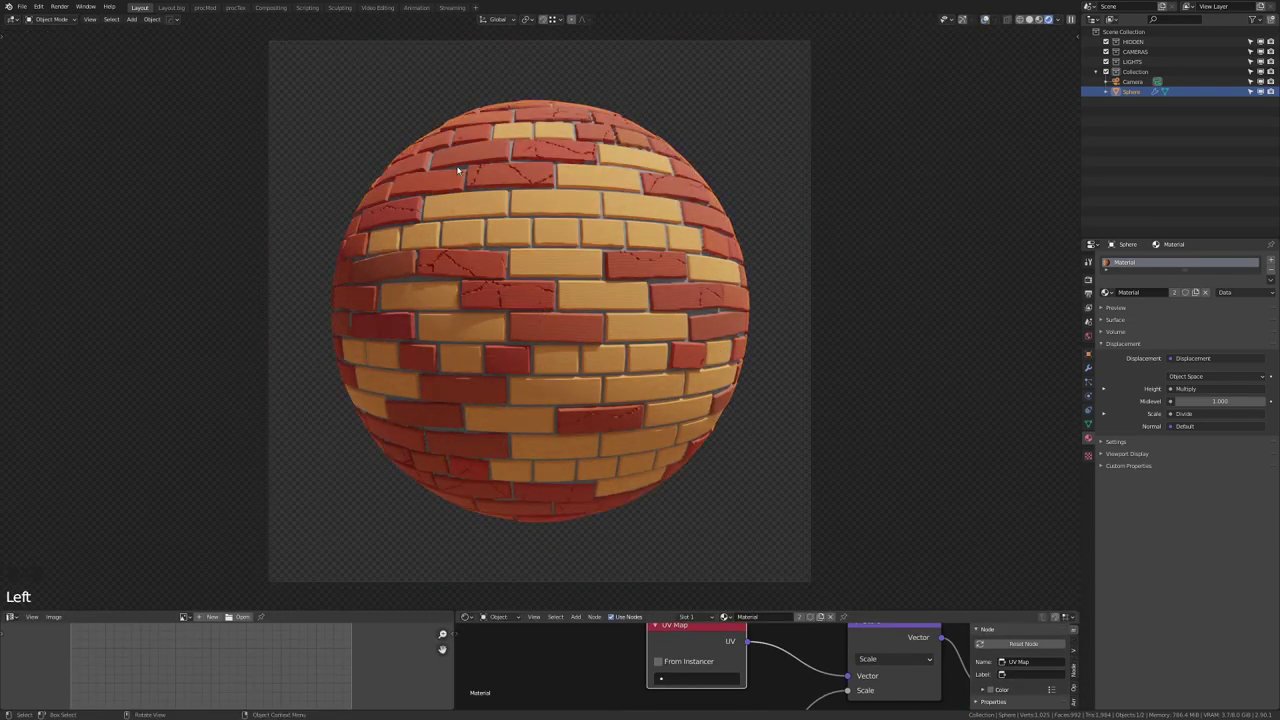